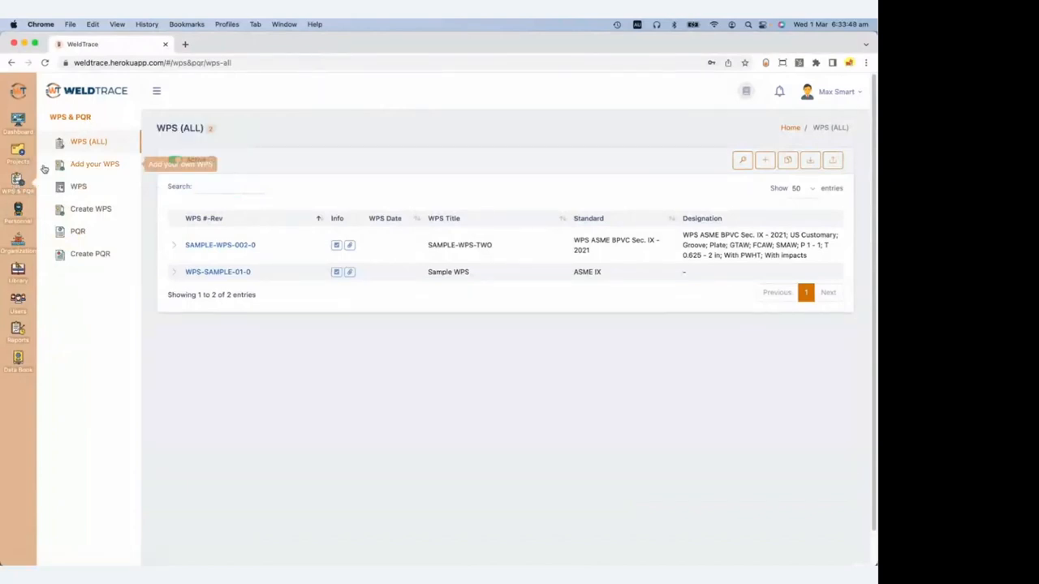
Show the advanced search form of the WPS (ALL) list and clear its criteria.
click(82, 144)
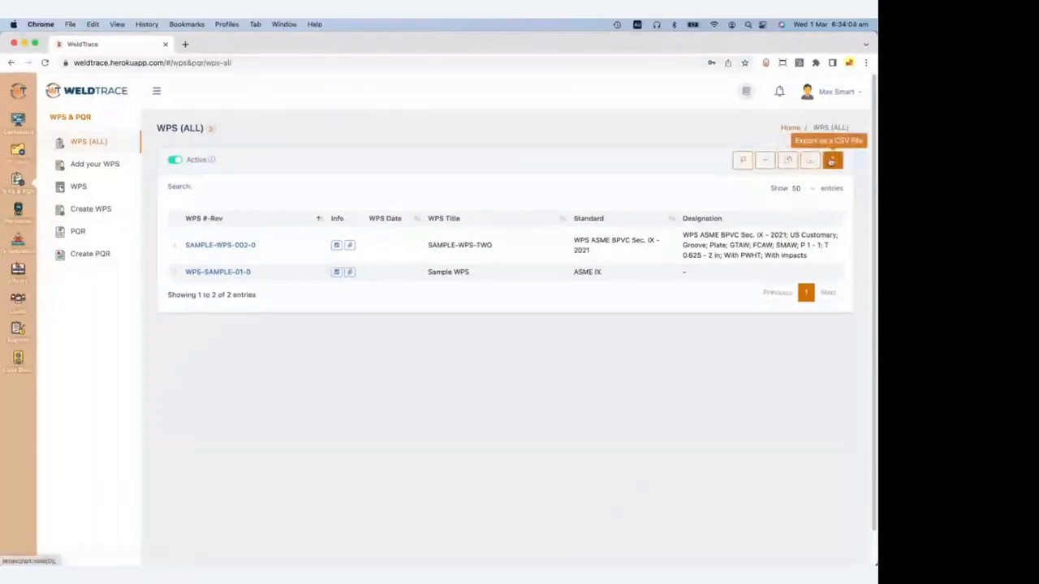
click(738, 160)
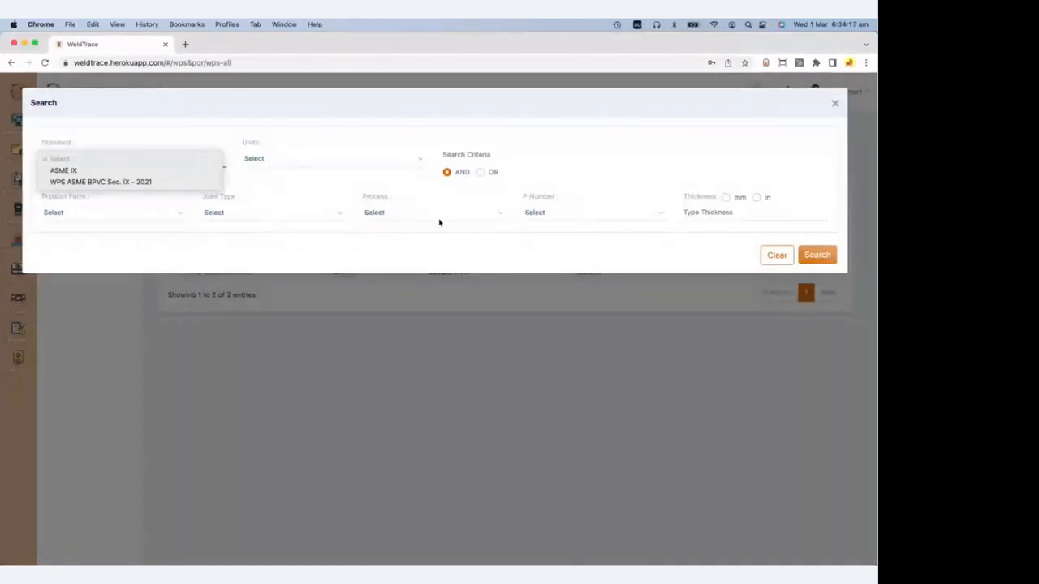
click(777, 256)
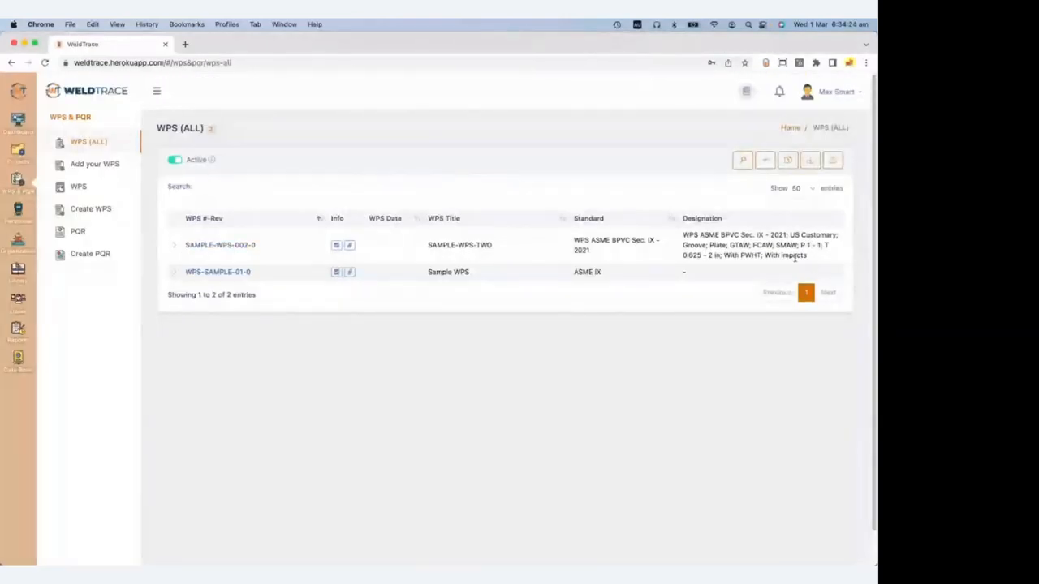
Filter the WPS (ALL) list by the term "aws" and clear the filter again.
click(220, 193)
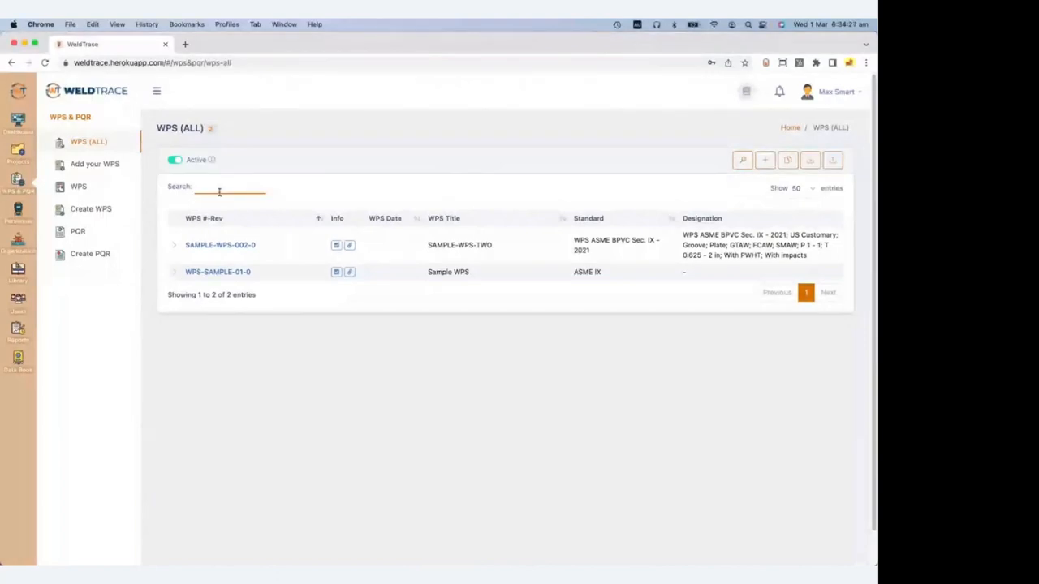
text(asm)
key(BackSpace)
key(BackSpace)
text(ws)
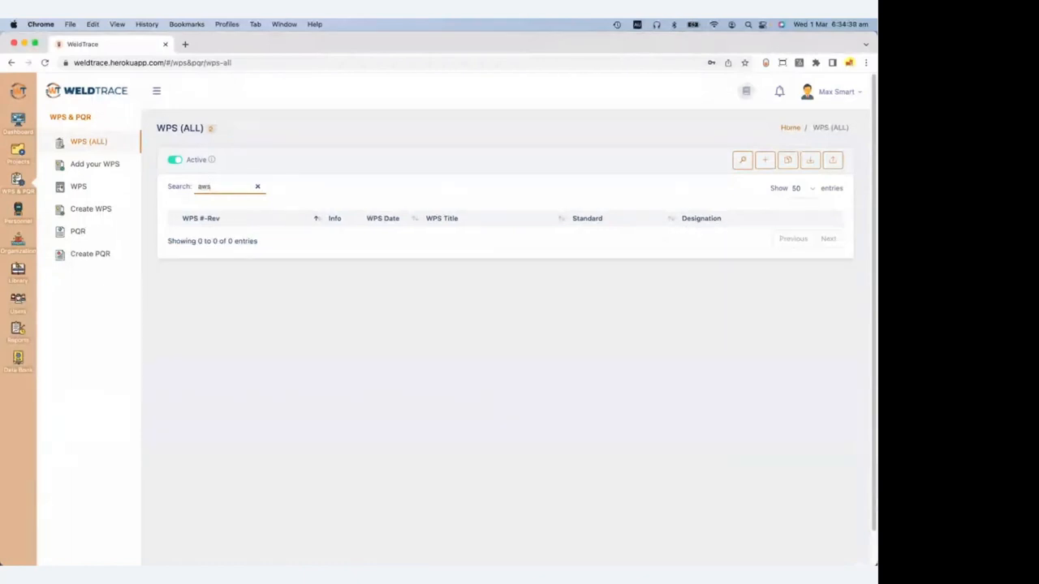
key(BackSpace)
key(BackSpace)
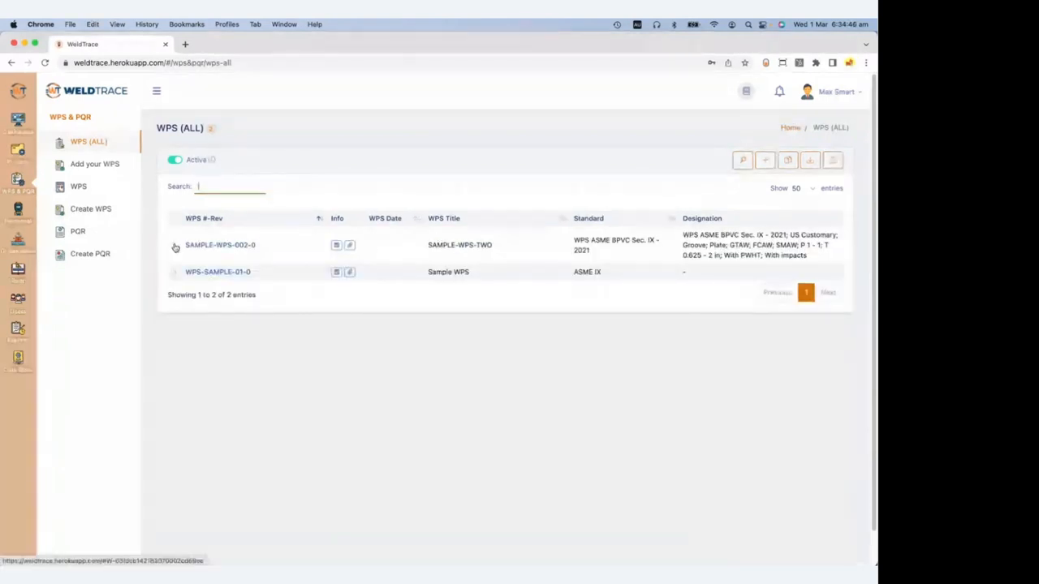
Expand the details of SAMPLE-WPS-002-0, and check the inactive WPS before returning to the active ones.
click(174, 247)
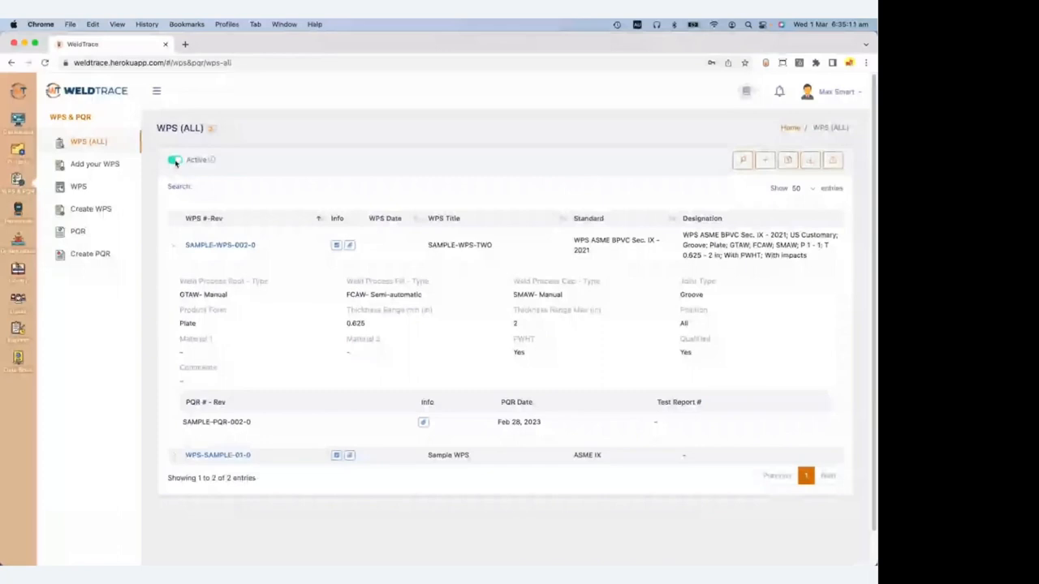
click(175, 161)
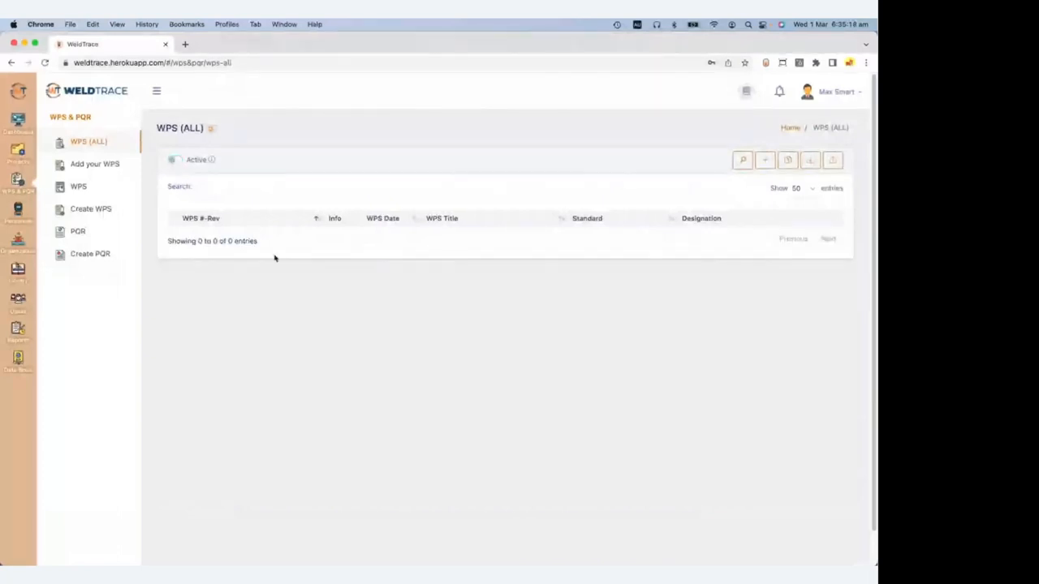
click(180, 163)
click(180, 163)
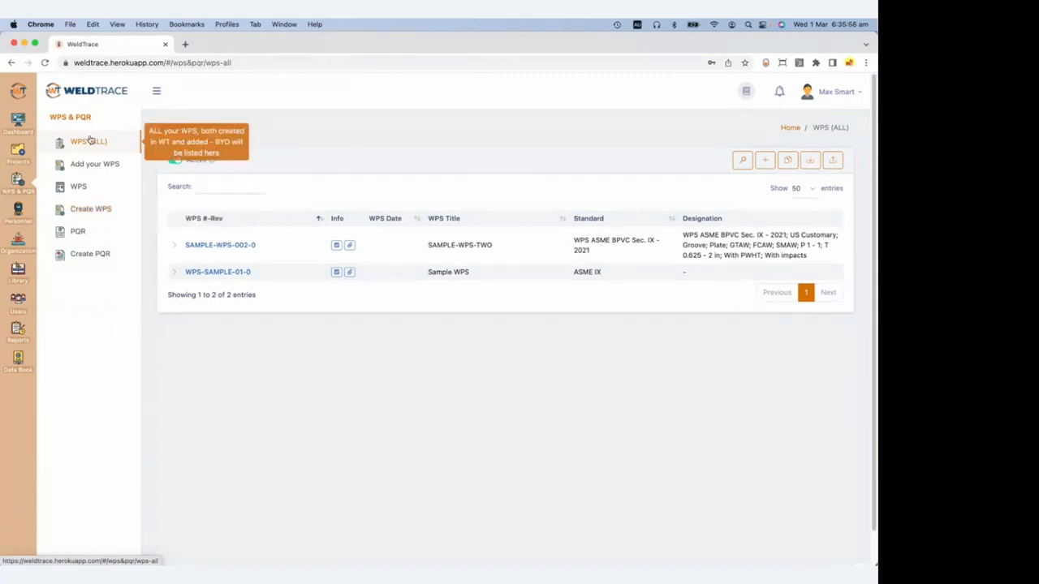
Open the WPS (All) article in the WPS & PQR category of the WeldTrace Help Center and look through its numbered explanations.
click(748, 91)
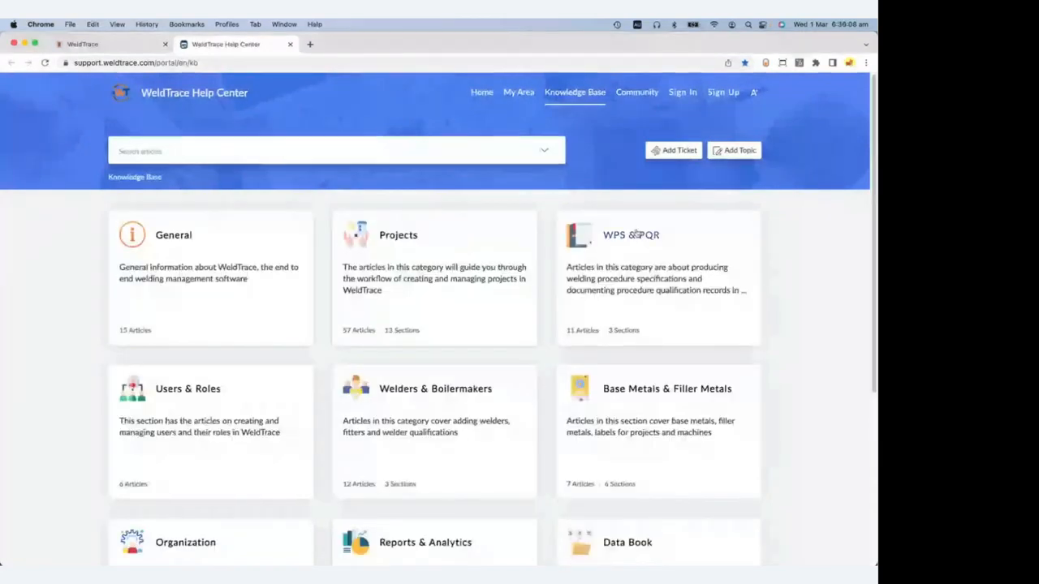
click(638, 234)
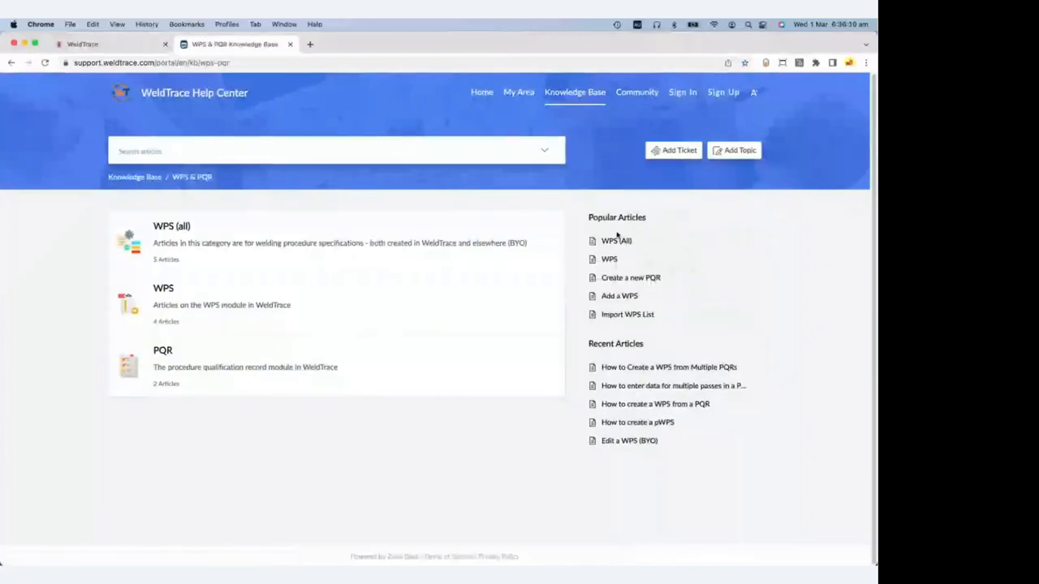
click(135, 233)
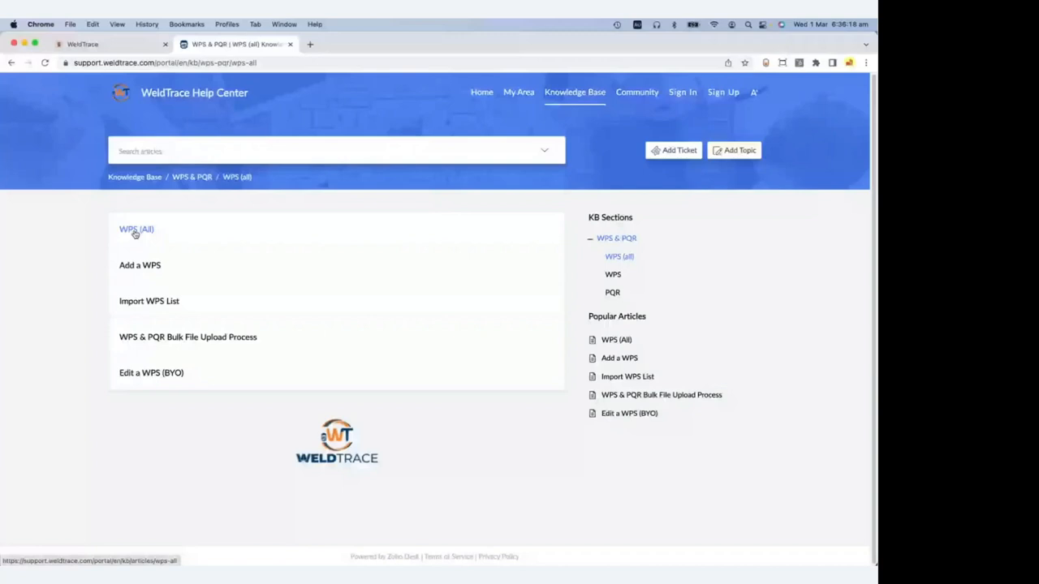
click(136, 231)
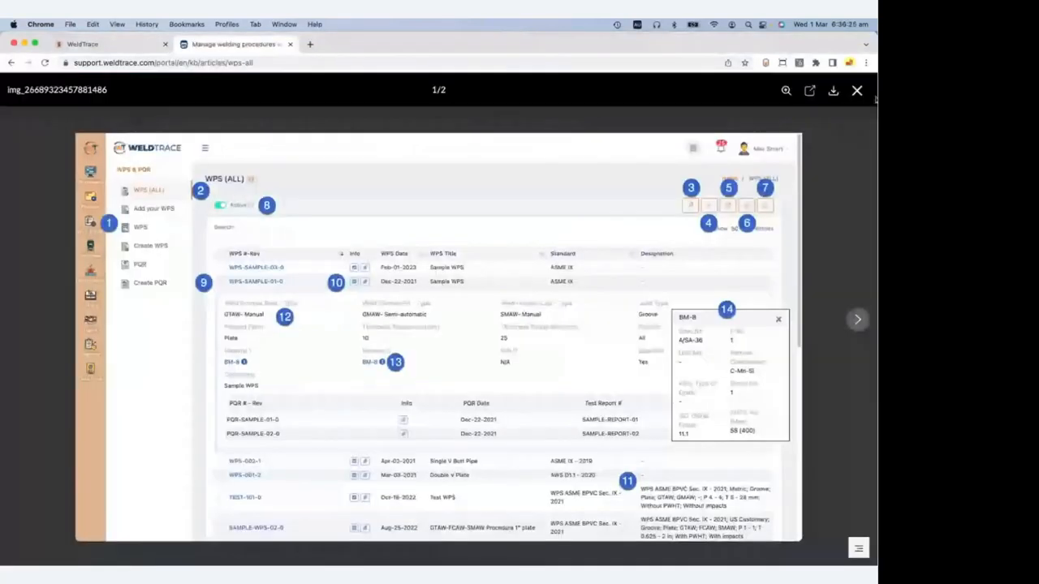
click(860, 92)
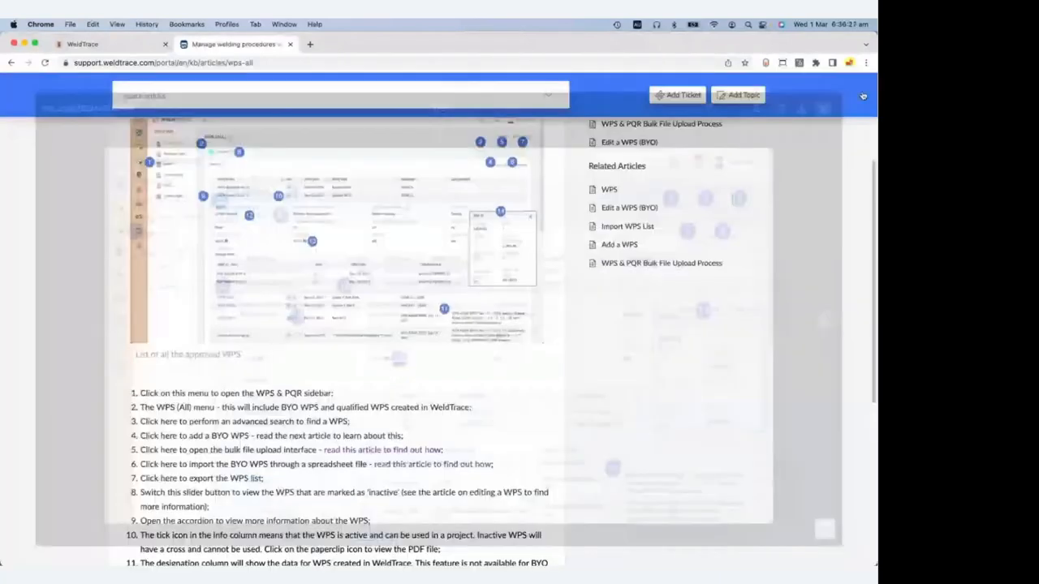
scroll(372, 371, down, 3)
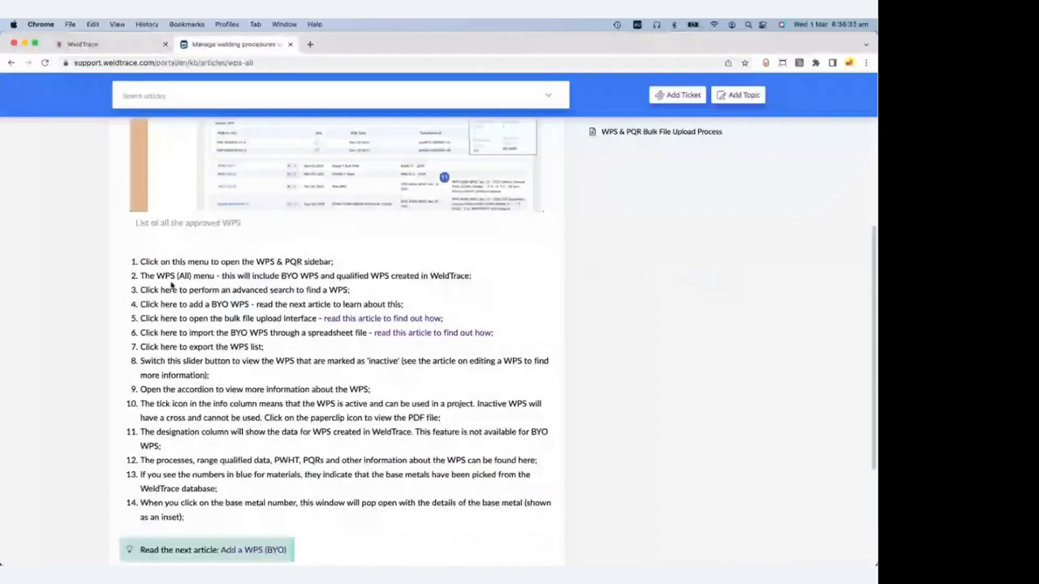
scroll(216, 325, up, 7)
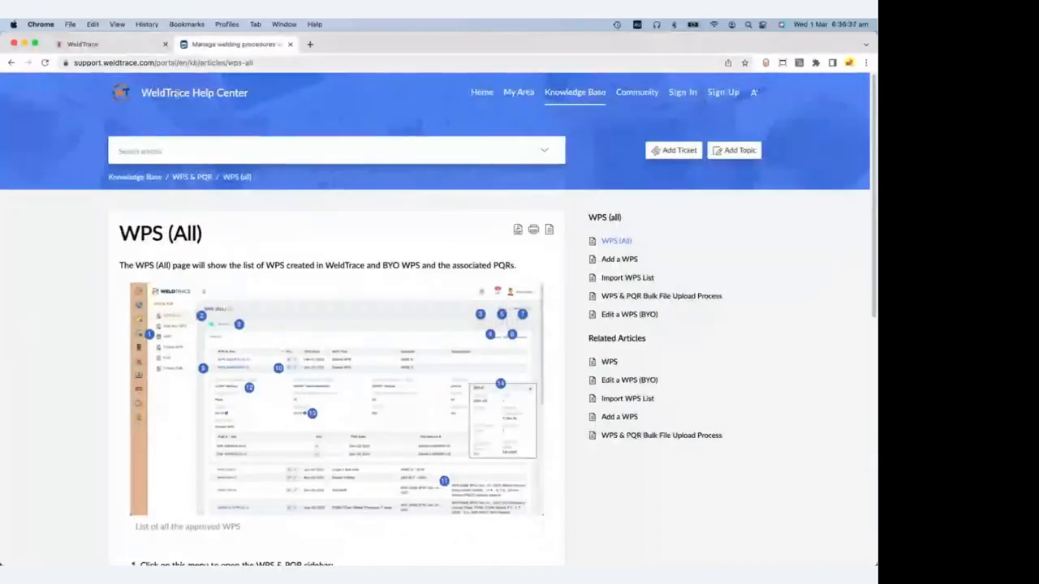
Switch back to the WeldTrace application, view the WPS page and open the dashboard's Admin page.
click(113, 48)
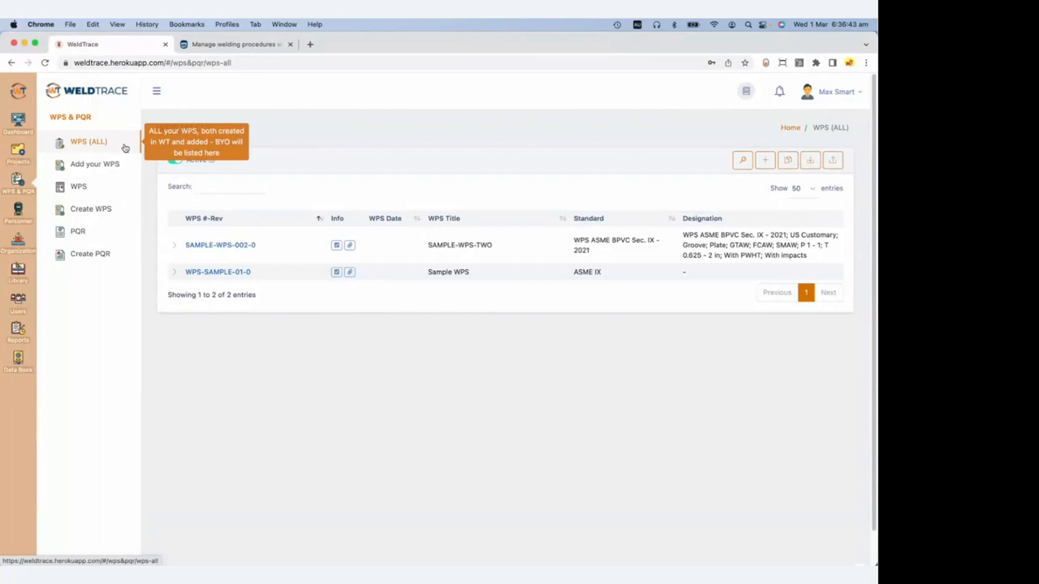
click(78, 186)
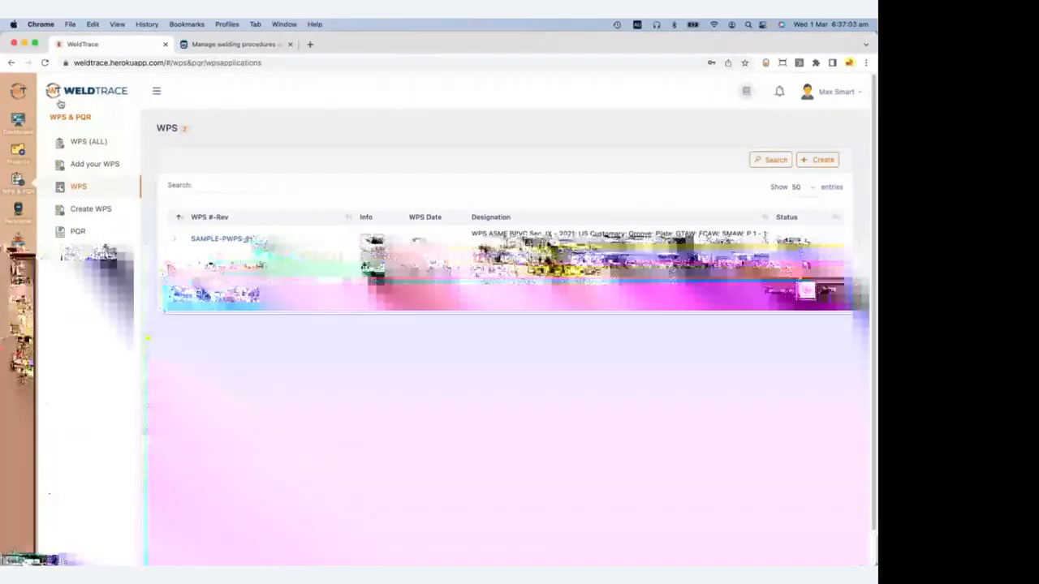
click(26, 132)
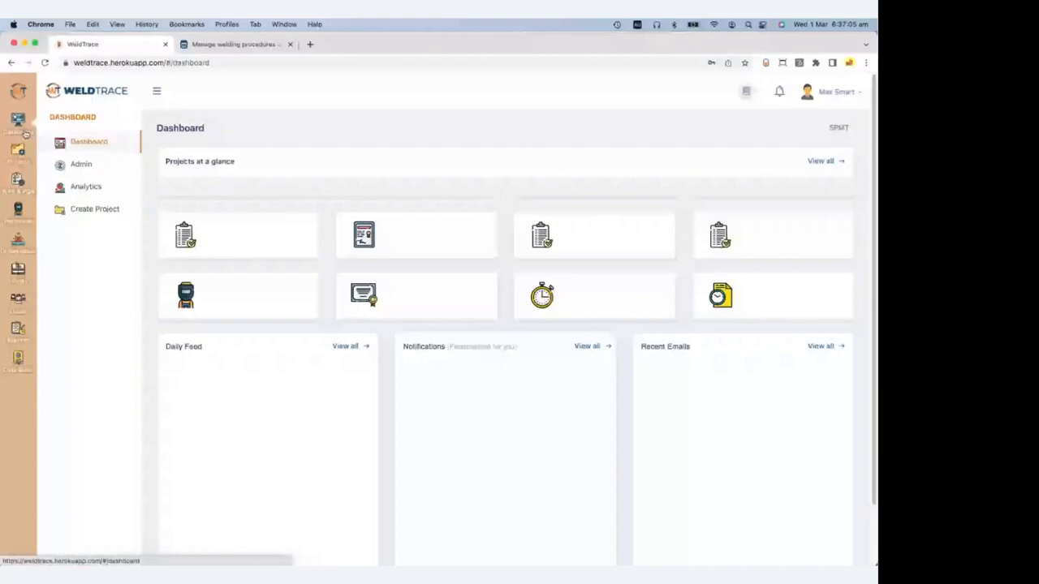
click(81, 165)
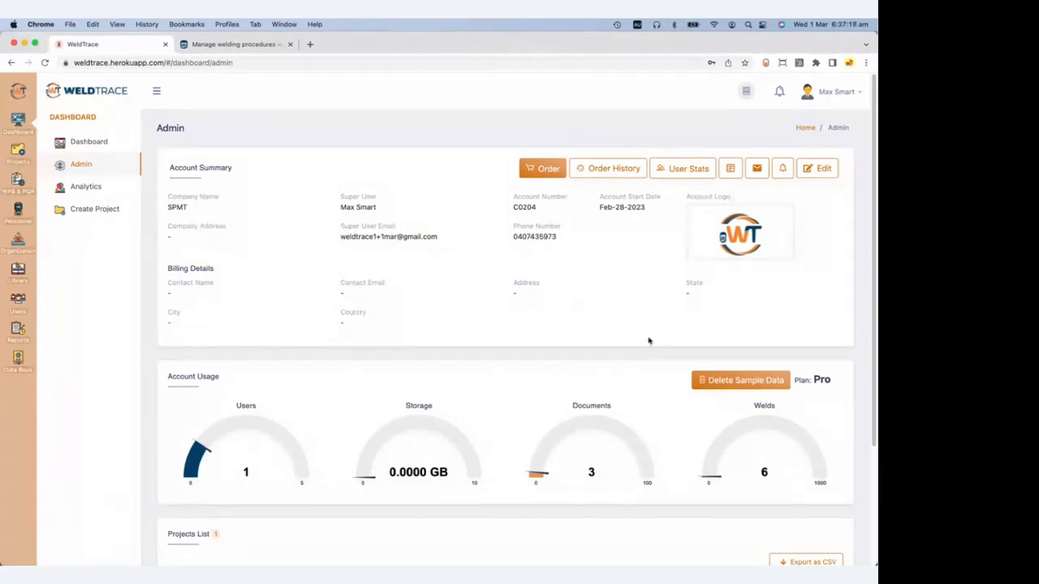
Call up the sample data deletion in the Account Usage section and cancel it.
scroll(648, 341, down, 3)
click(738, 224)
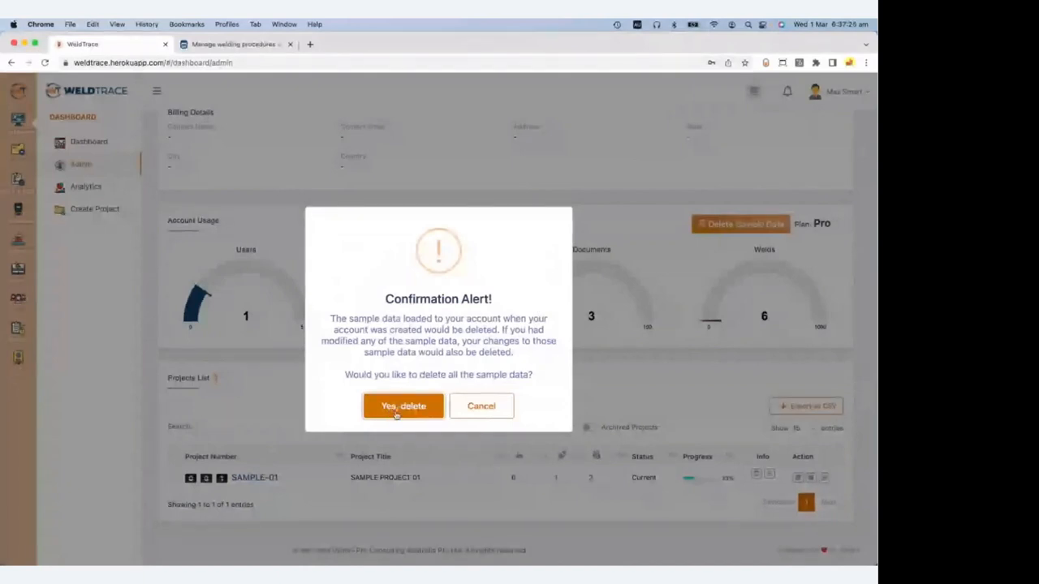
click(479, 411)
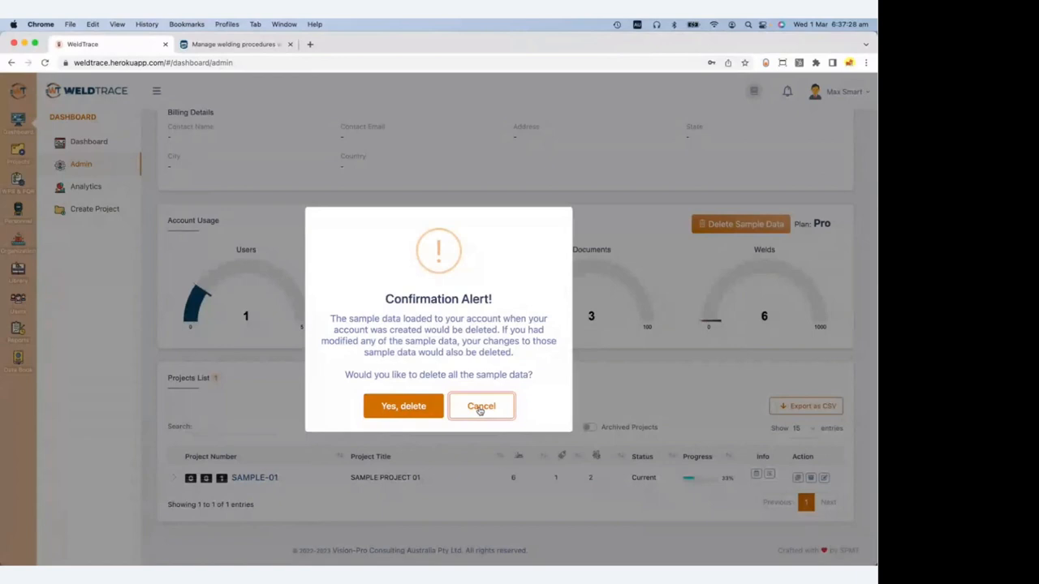
click(479, 411)
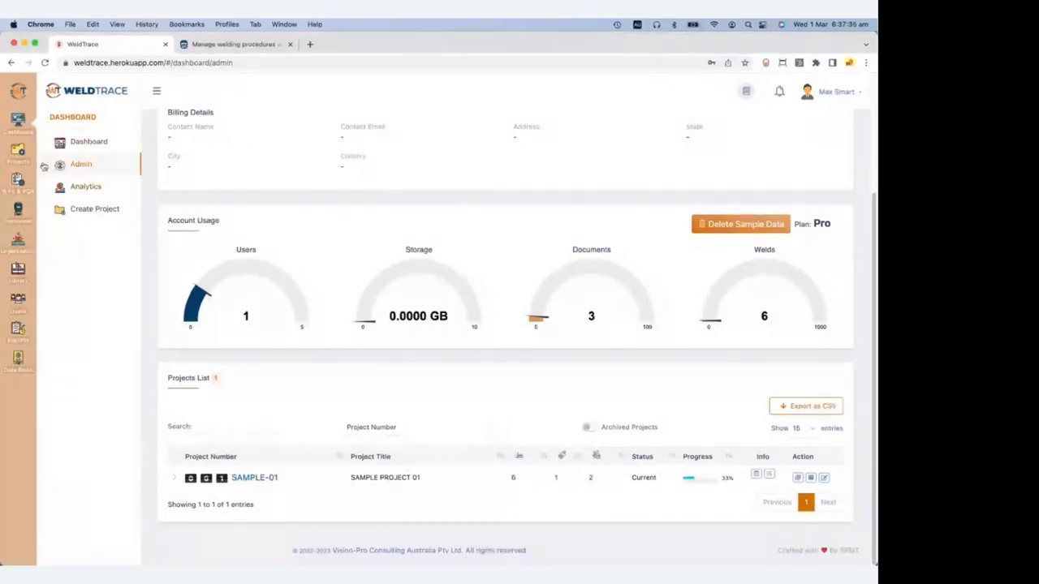
Return to the WPS (ALL) list and highlight the designation text of SAMPLE-WPS-002-0.
click(18, 179)
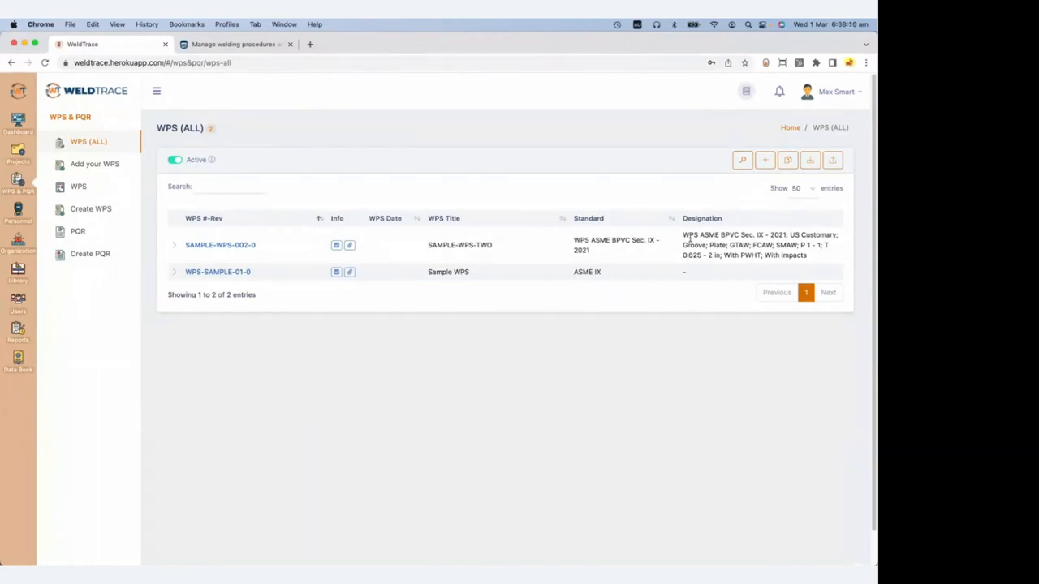
drag(809, 257, 682, 238)
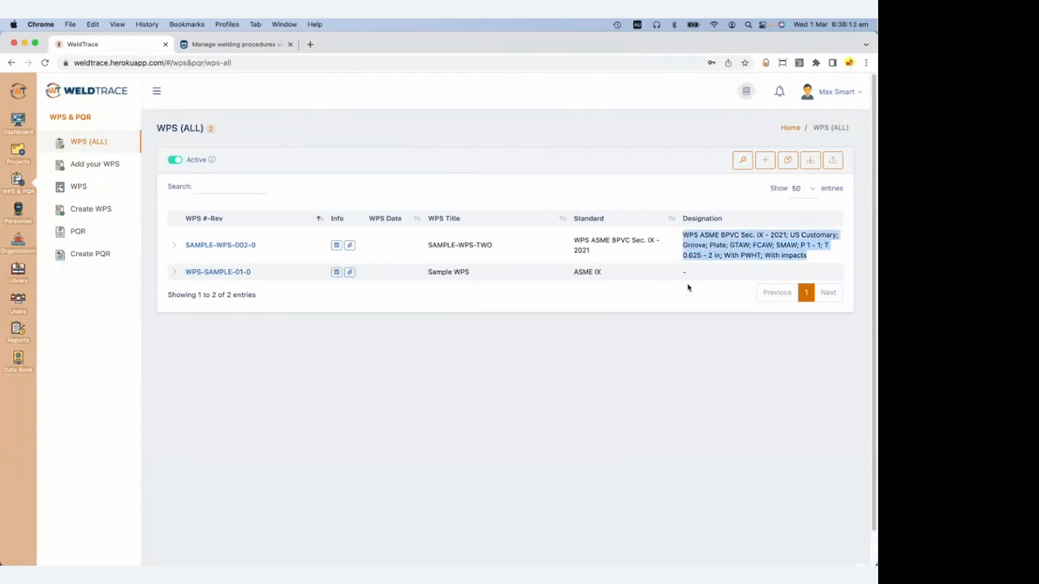
click(381, 302)
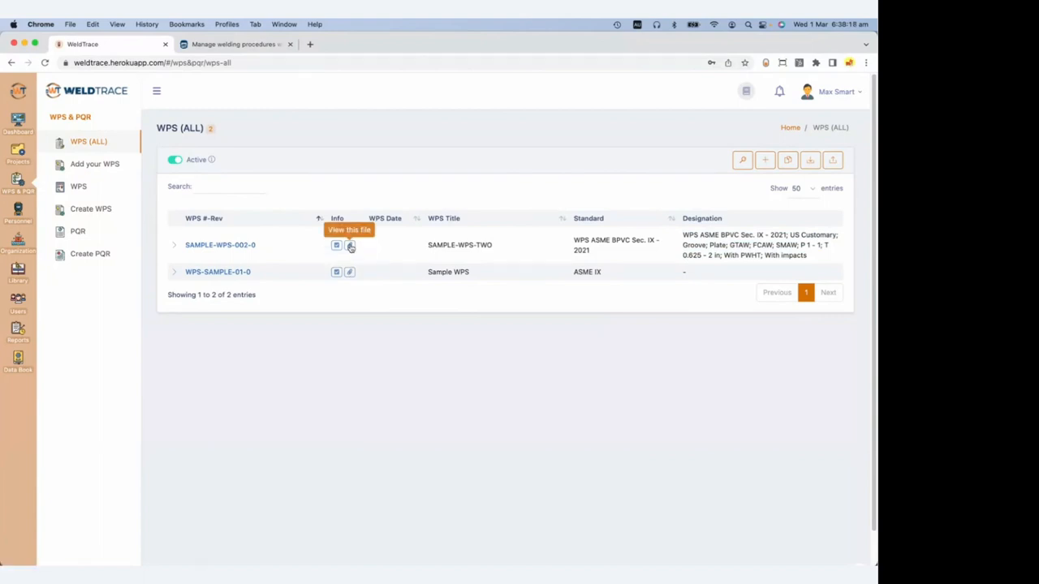
View the attached PDF files of SAMPLE-WPS-002-0, enlarged, and WPS-SAMPLE-01-0, and return to the WPS (ALL) list.
click(350, 245)
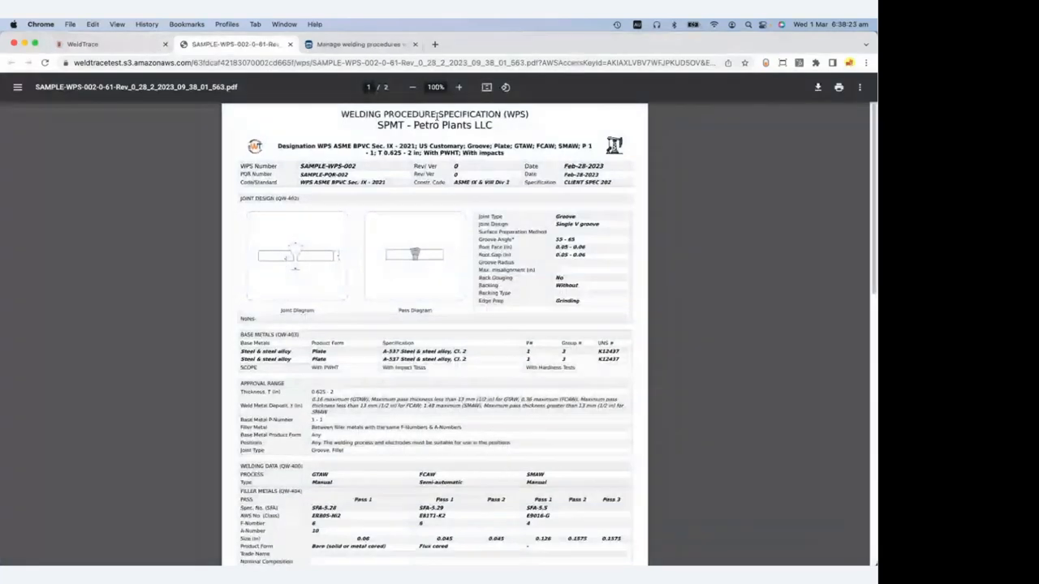
click(459, 88)
click(459, 88)
click(459, 88)
scroll(327, 429, down, 2)
click(83, 45)
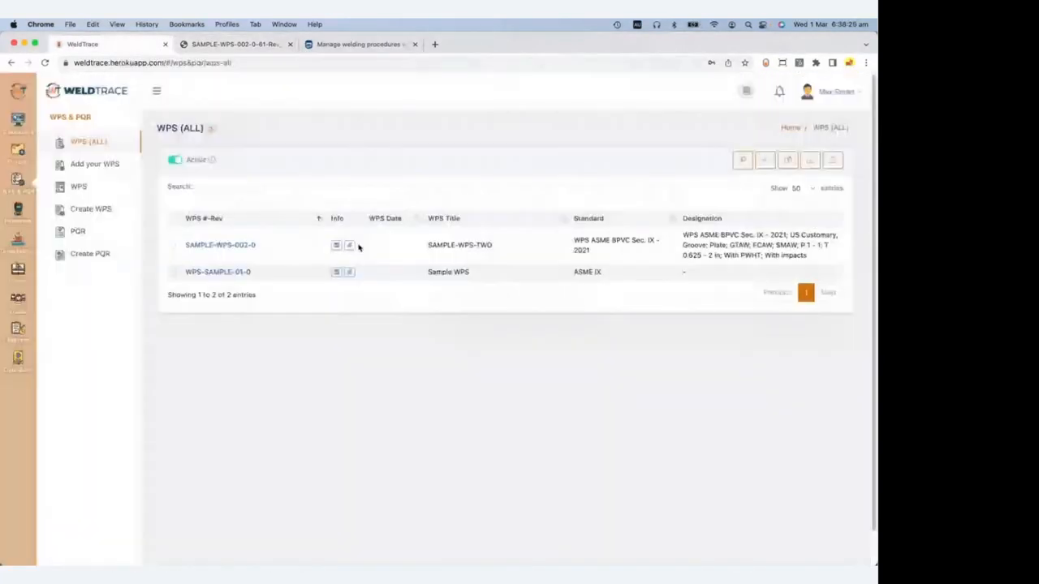
click(349, 271)
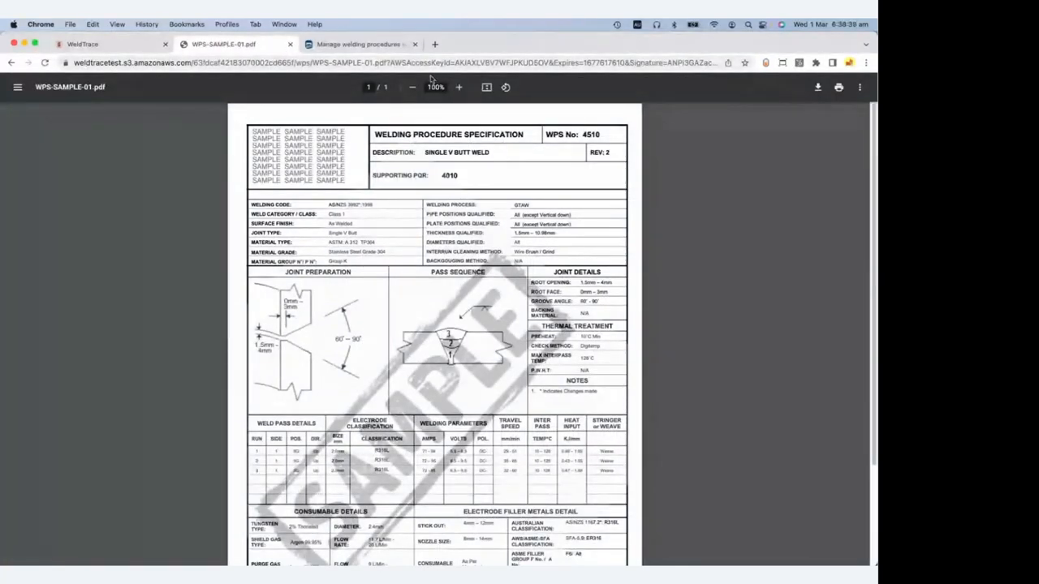
click(284, 46)
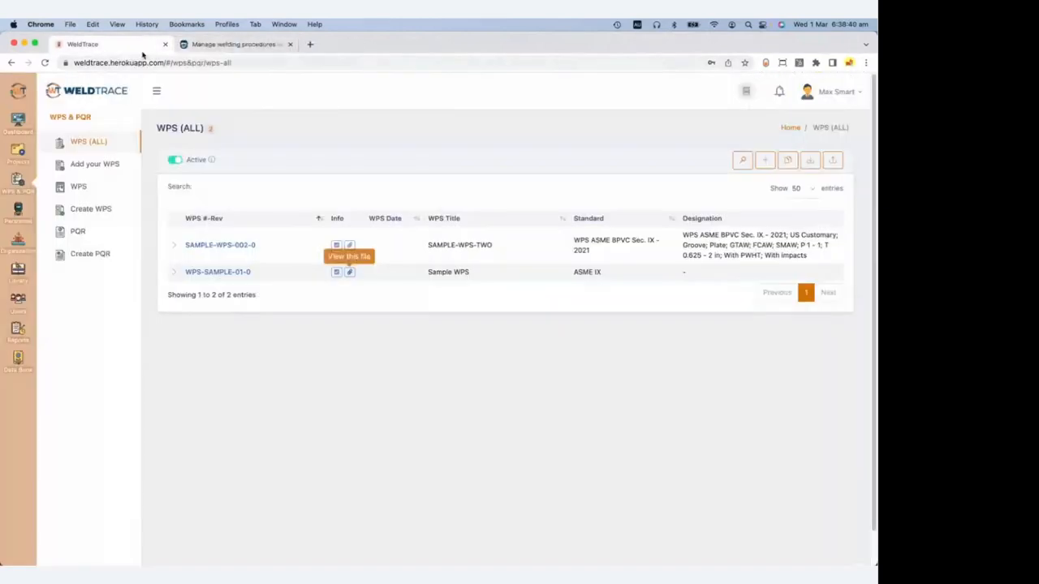
Open the form for adding your own WPS, go through its guided walkthrough to the end and set it not to show again.
click(103, 167)
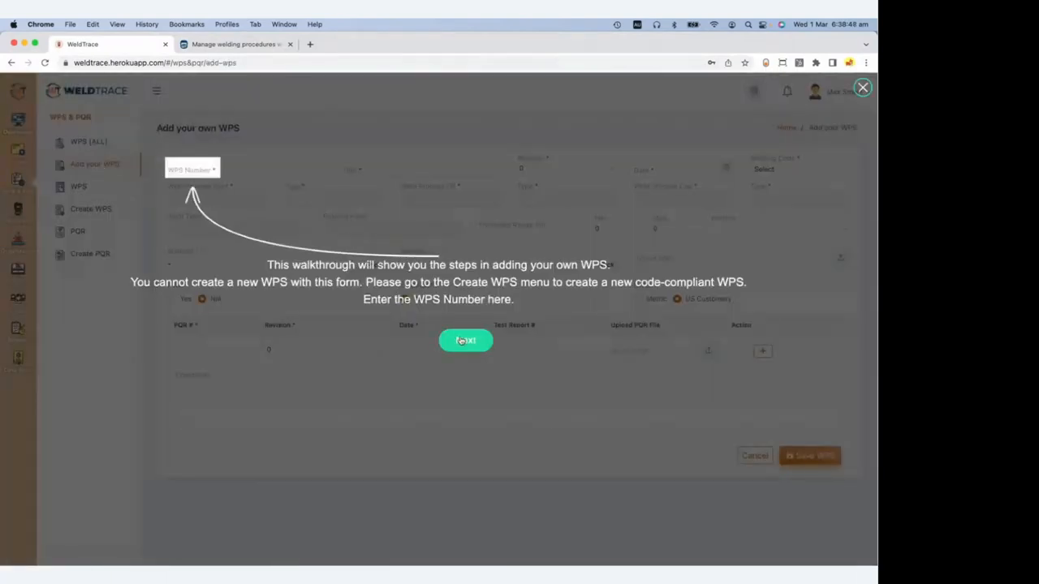
click(465, 345)
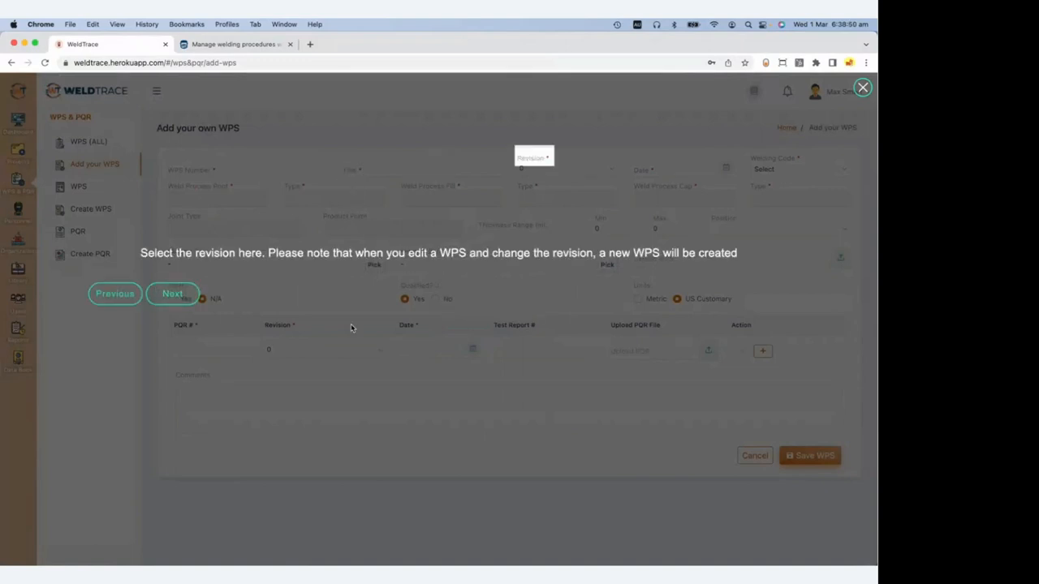
click(185, 300)
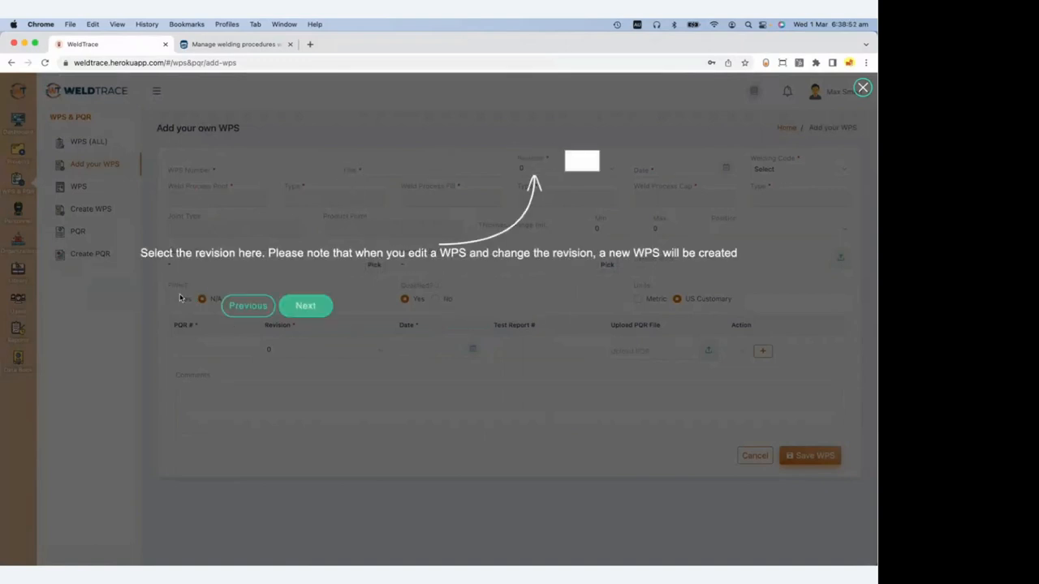
click(304, 305)
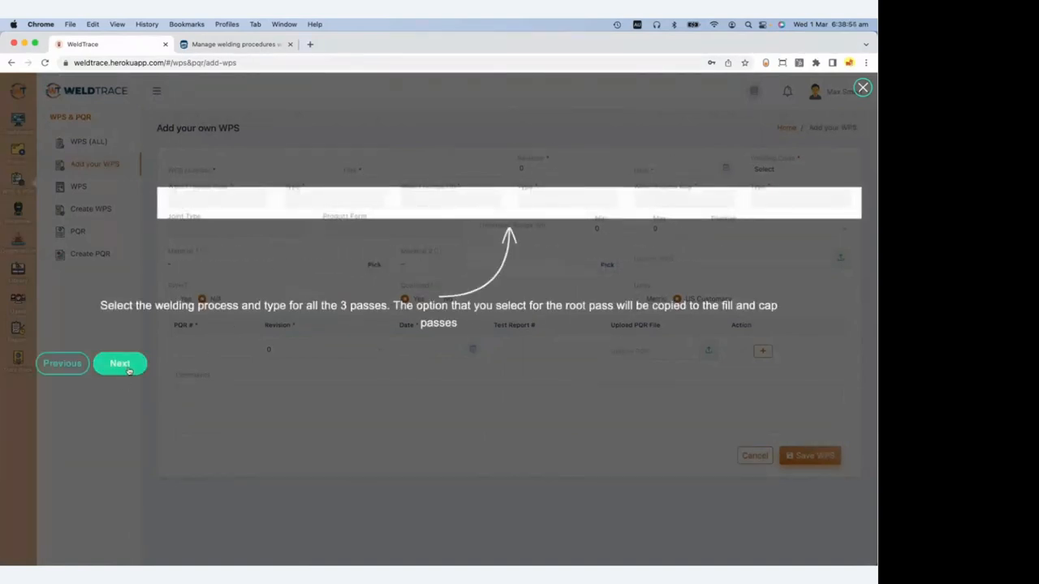
click(119, 364)
click(236, 375)
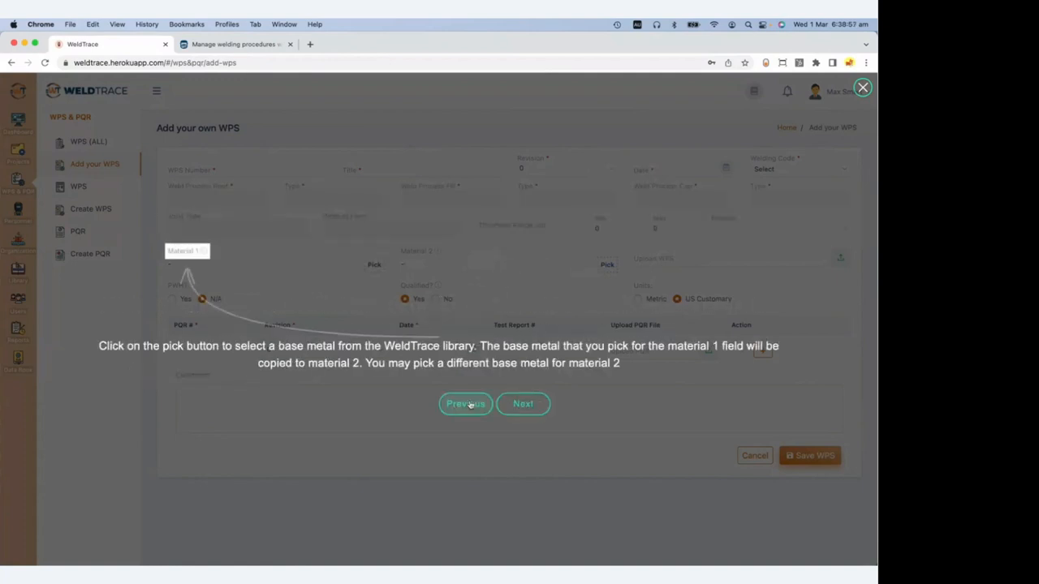
click(525, 407)
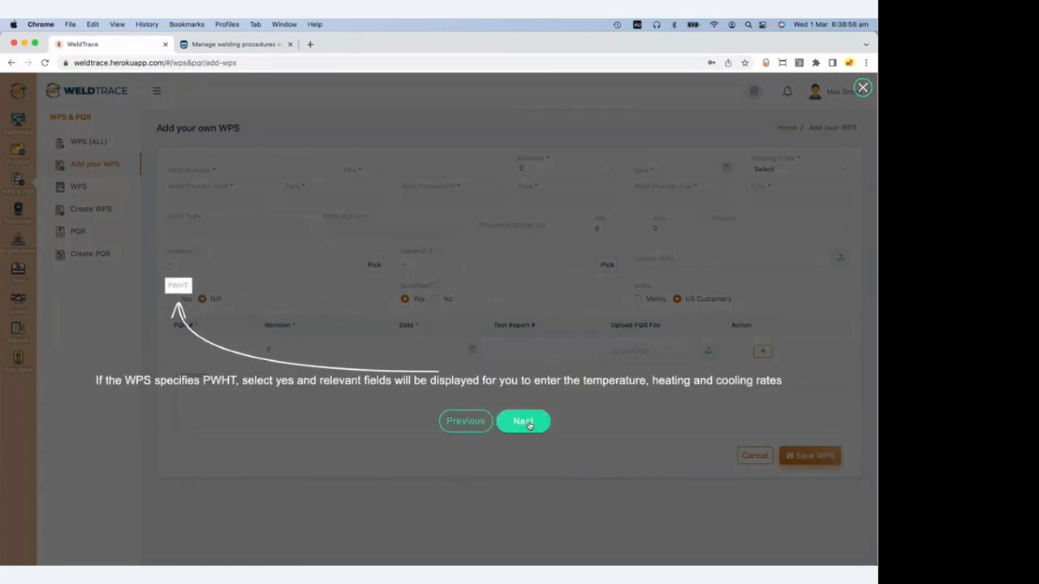
click(207, 422)
click(218, 427)
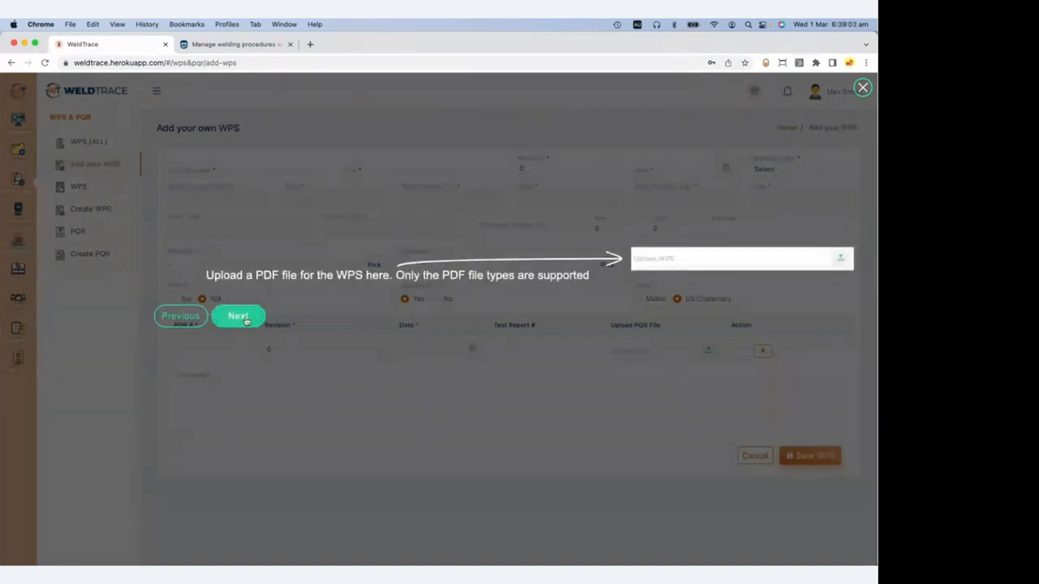
click(243, 319)
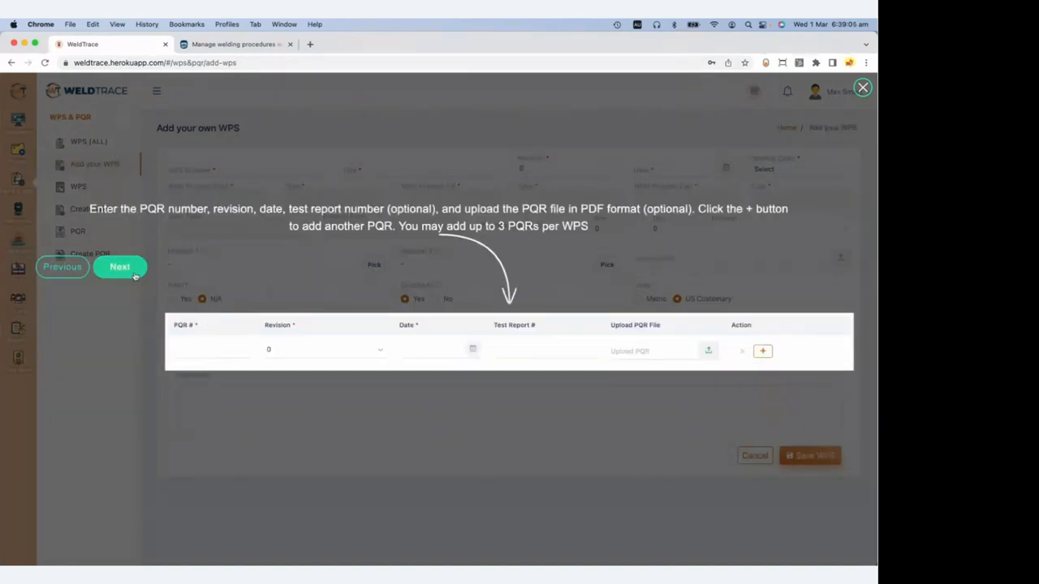
click(122, 268)
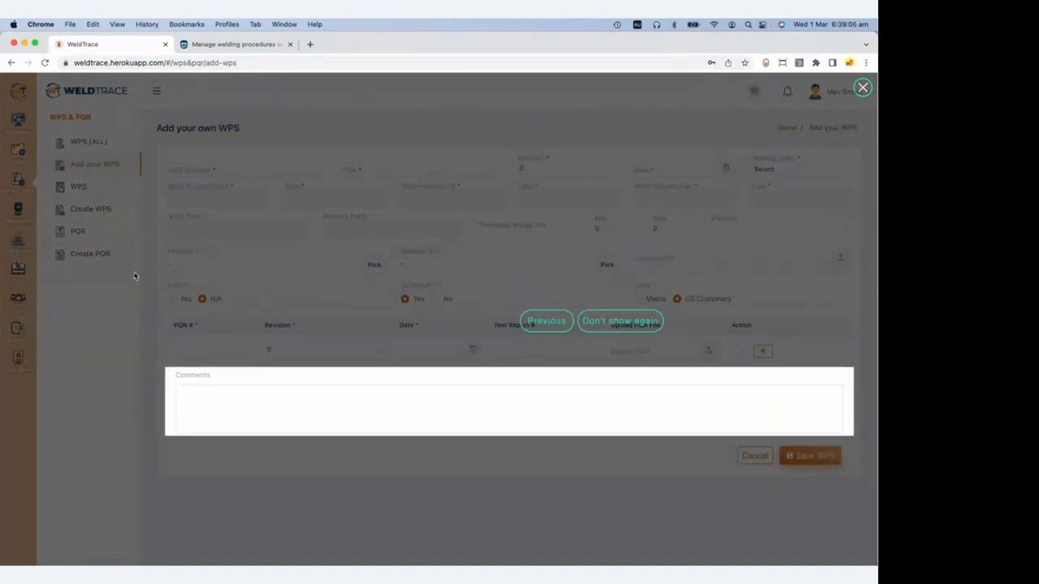
click(615, 324)
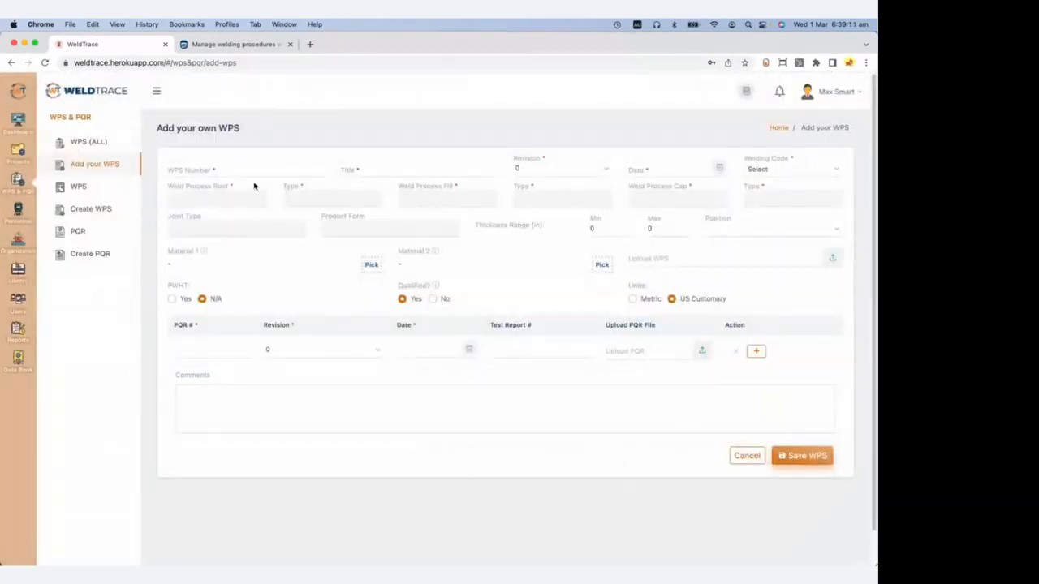
Enter the WPS number DEM-WPS-101 and the title Demo WPS.
mouse_move(254, 169)
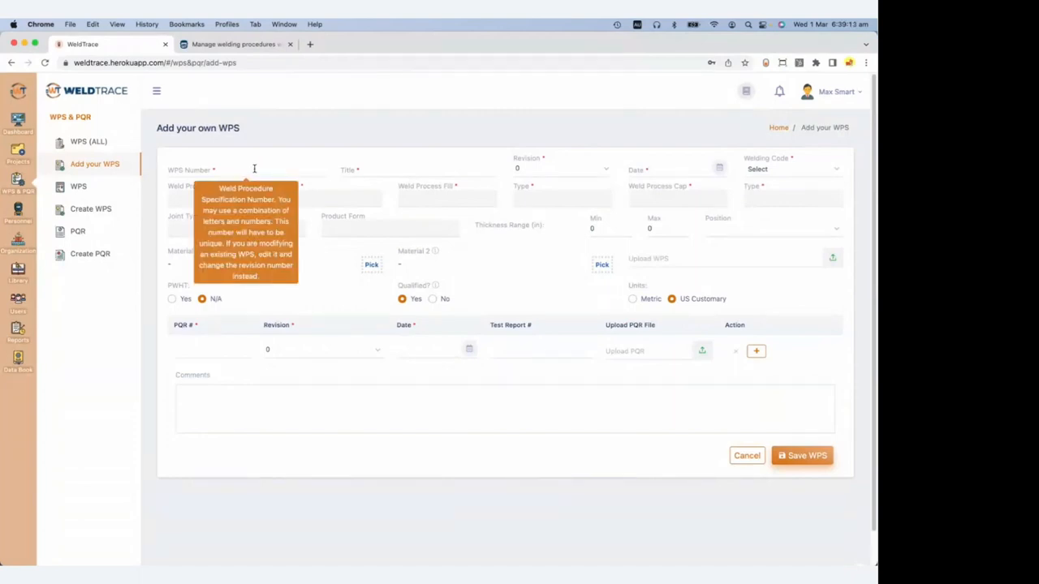
click(189, 169)
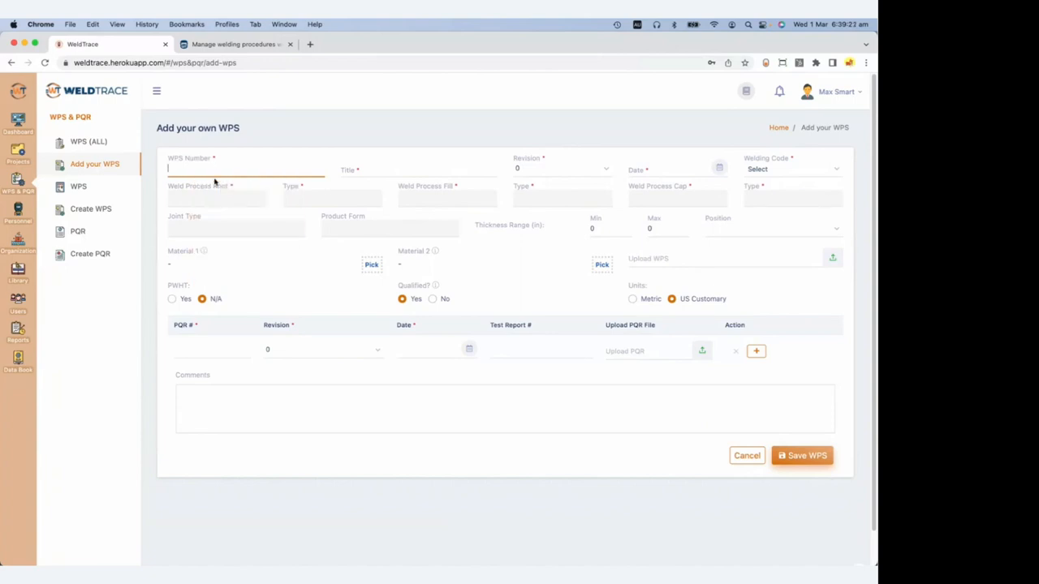
mouse_move(218, 171)
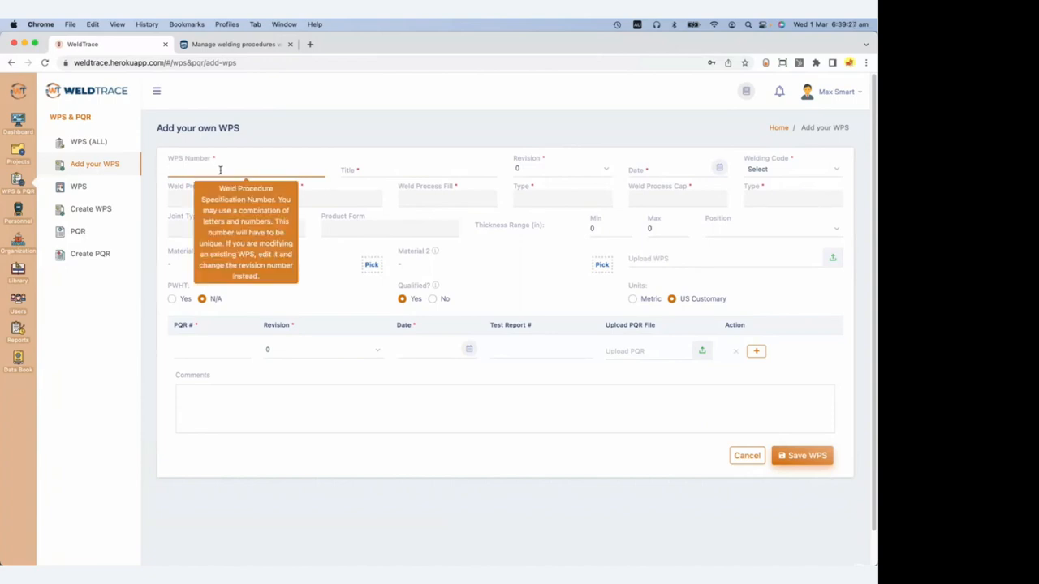
text(DEM-WPS-101)
click(382, 171)
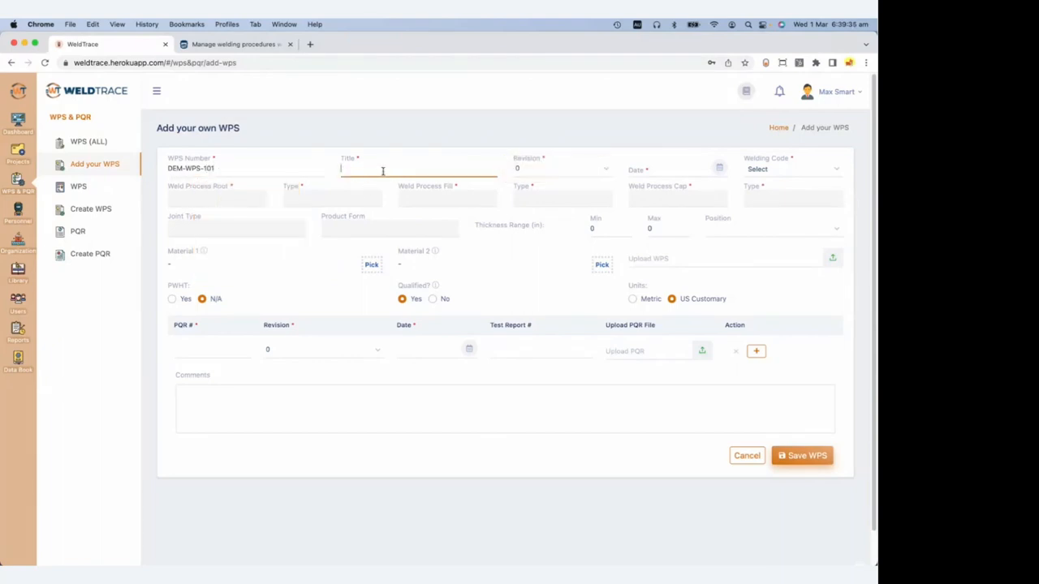
text(Demo WPS)
Set the WPS date to Mar-01-2023 and the welding code to ASME IX.
click(675, 171)
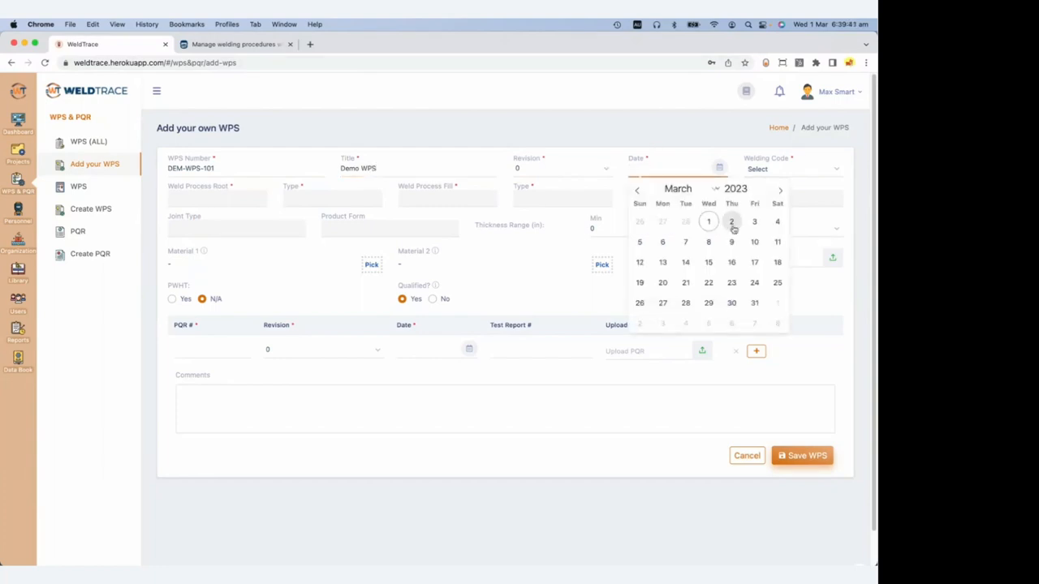
click(709, 221)
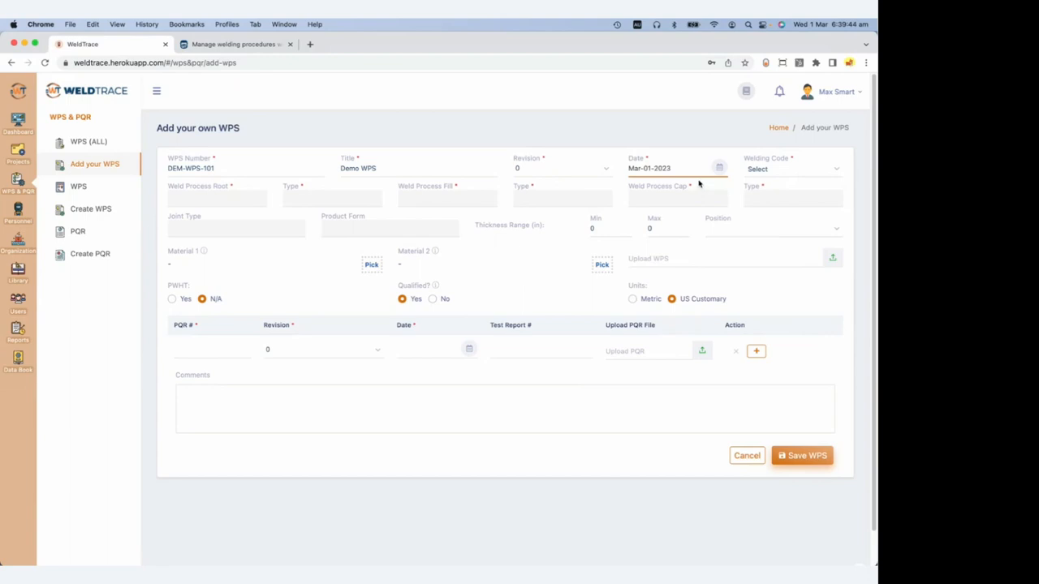
click(809, 171)
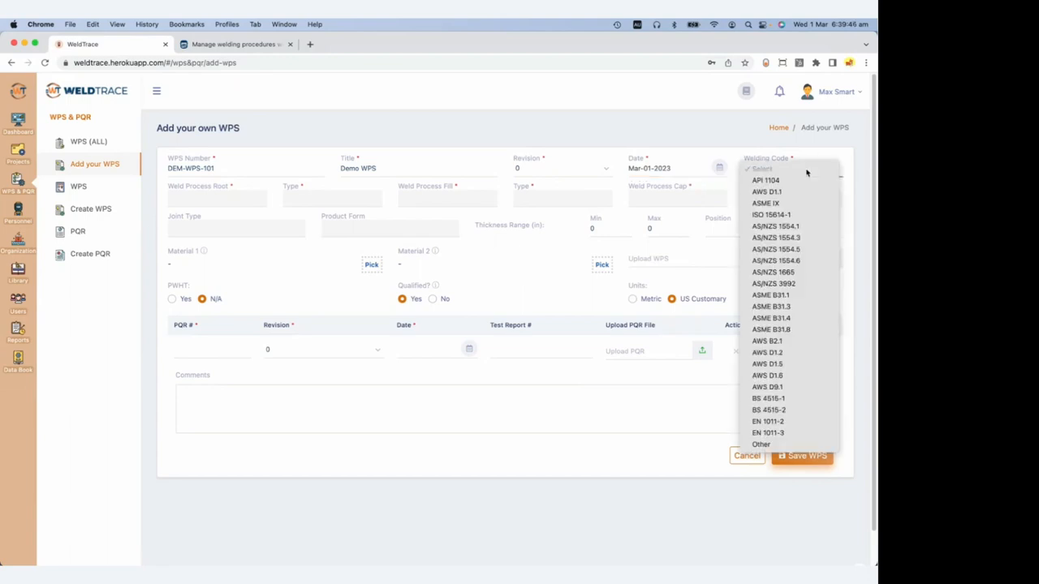
click(767, 203)
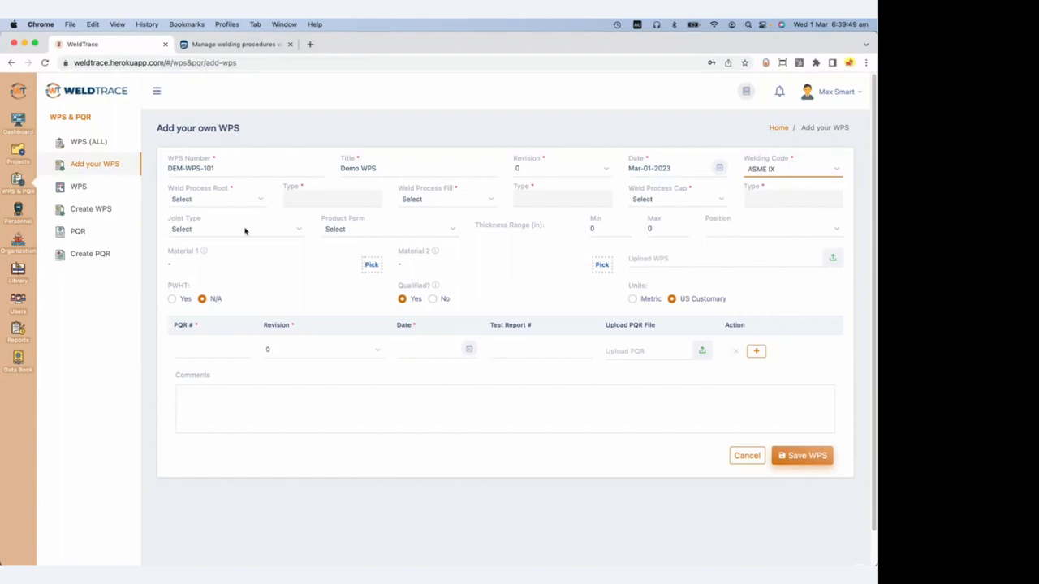
Set the root pass weld process to GTAW with the type Manual.
click(227, 201)
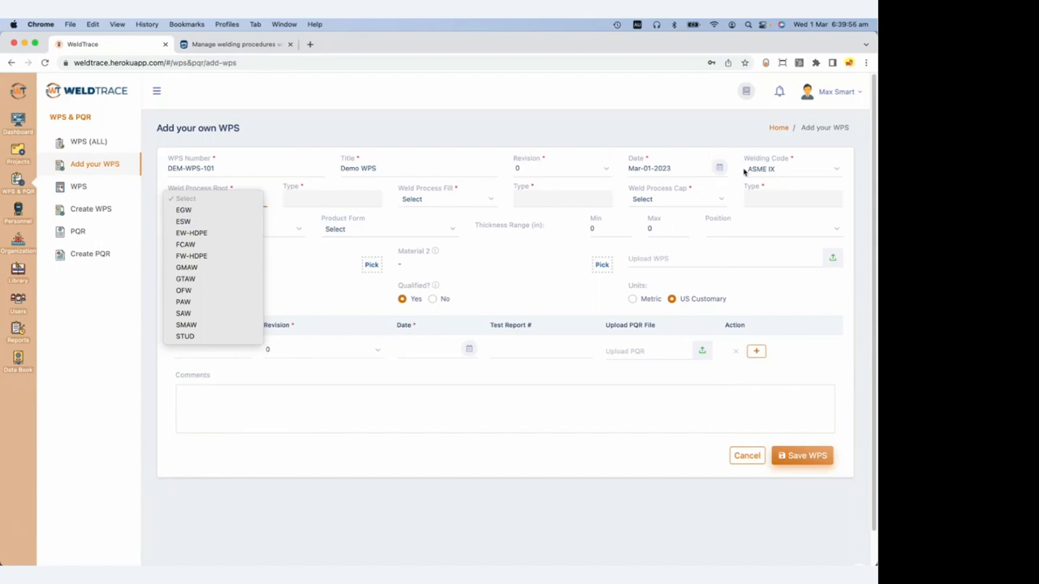
click(203, 279)
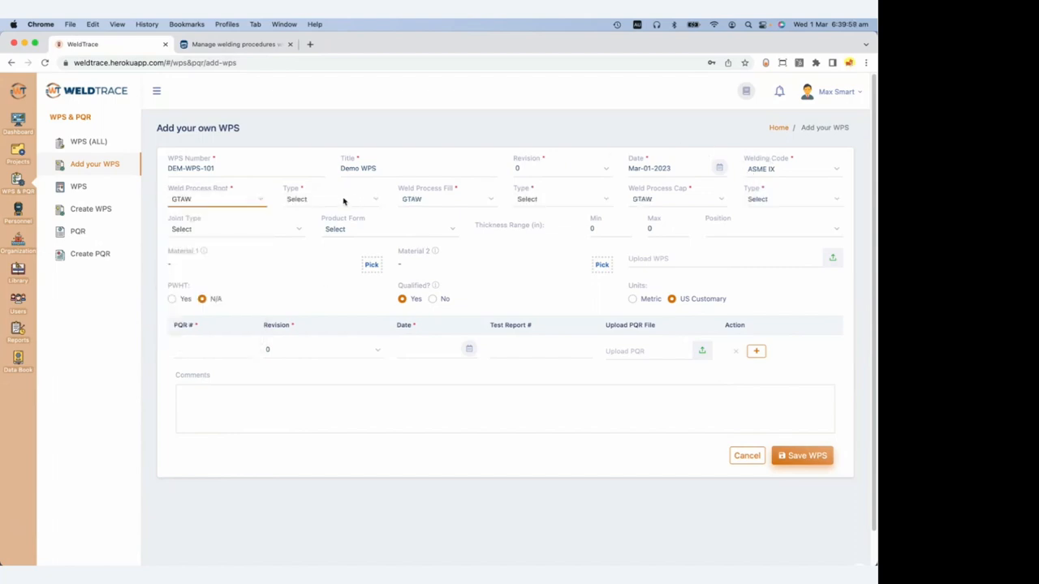
click(345, 203)
click(318, 210)
scroll(276, 186, down, 1)
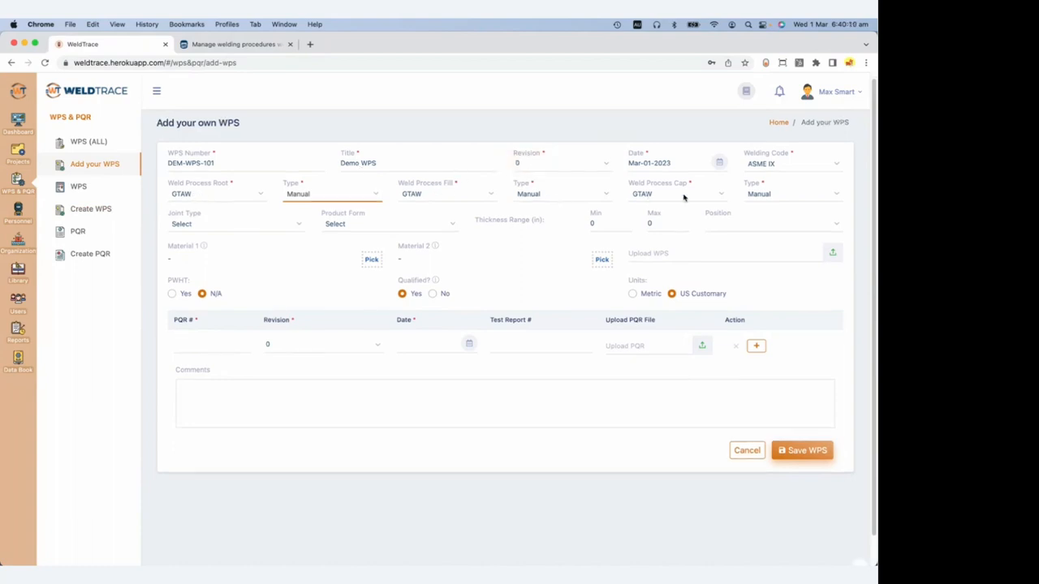
Change the fill pass to GMAW with the type Semi-automatic and the cap pass process to SMAW.
click(443, 194)
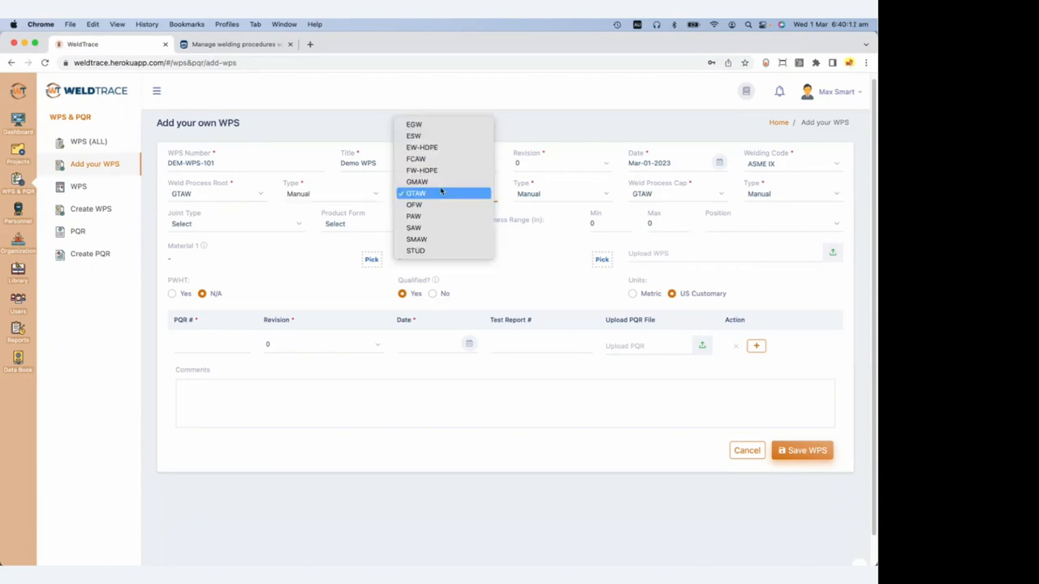
click(440, 182)
click(560, 196)
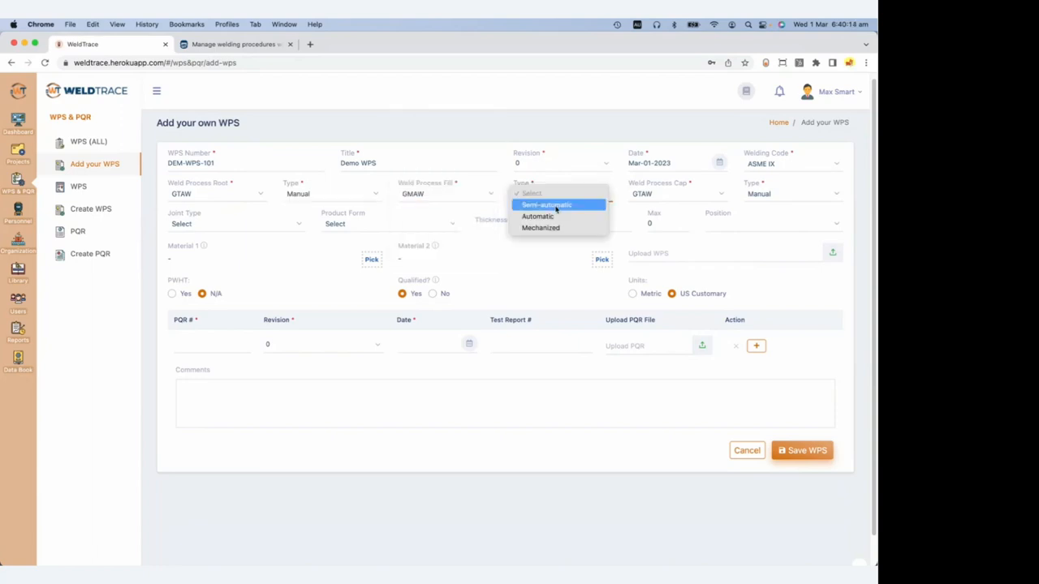
click(560, 205)
click(667, 194)
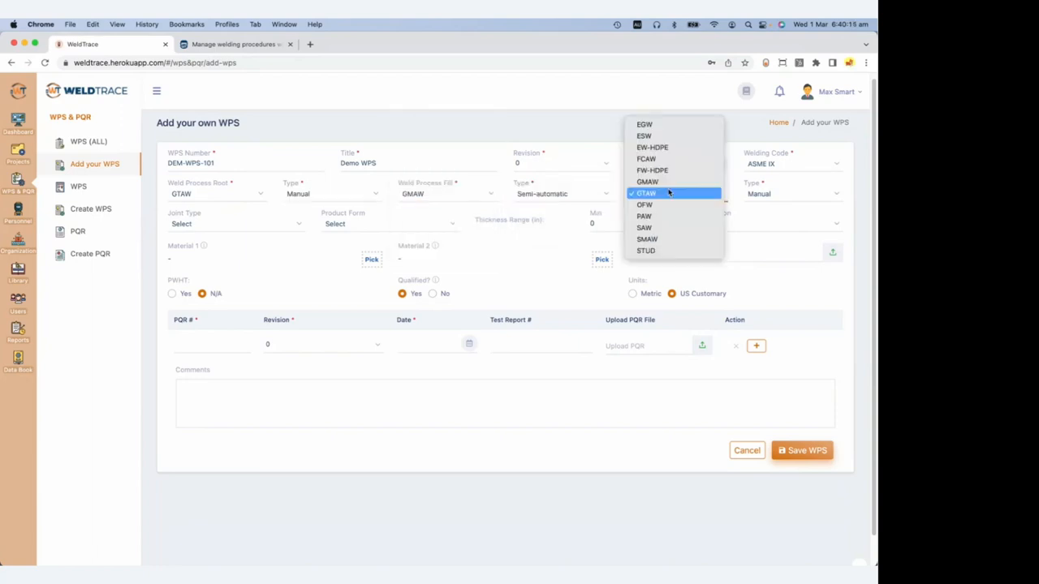
click(658, 238)
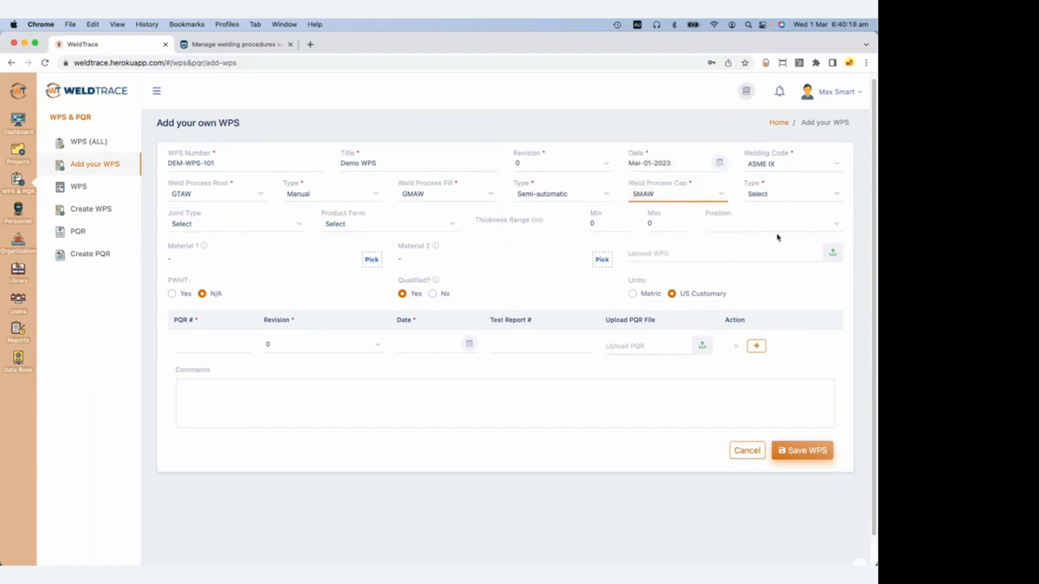
Choose Groove as the joint type and Pipe as the product form.
click(243, 224)
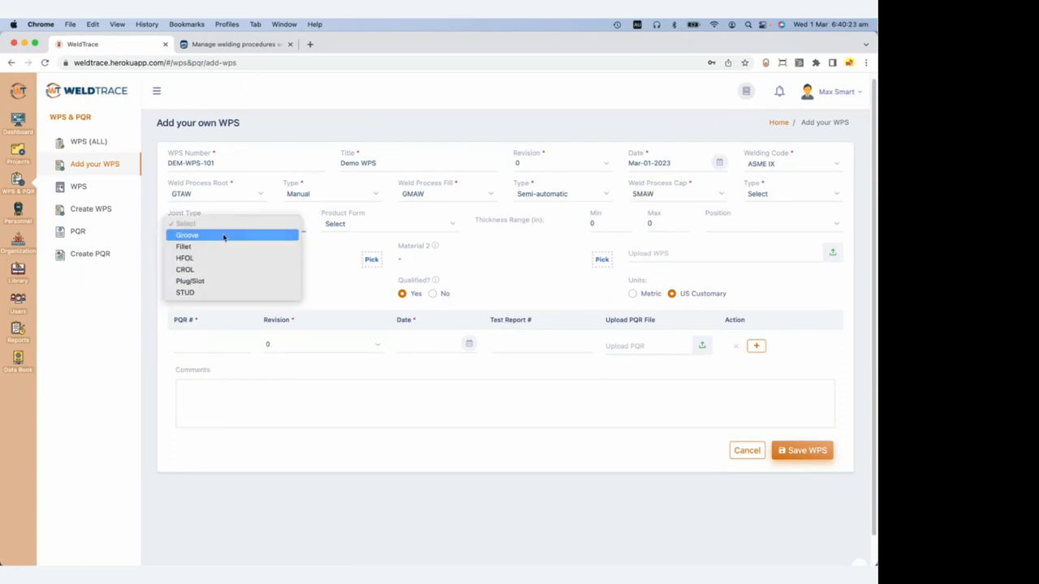
click(224, 236)
click(404, 226)
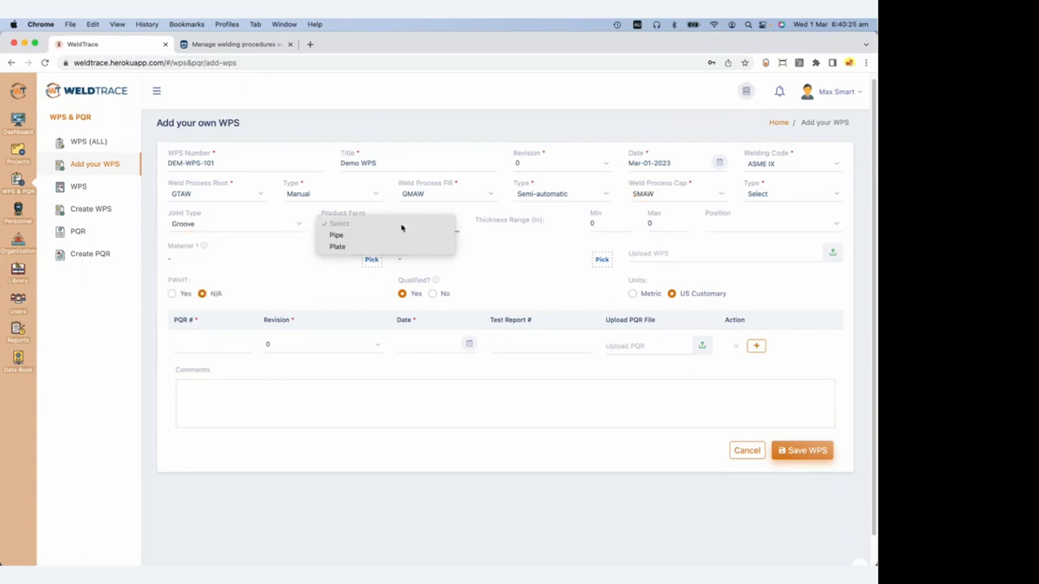
click(401, 235)
Set the thickness range to 0.15 in minimum and 0.5 in maximum, and the position to F, H, V.
click(597, 223)
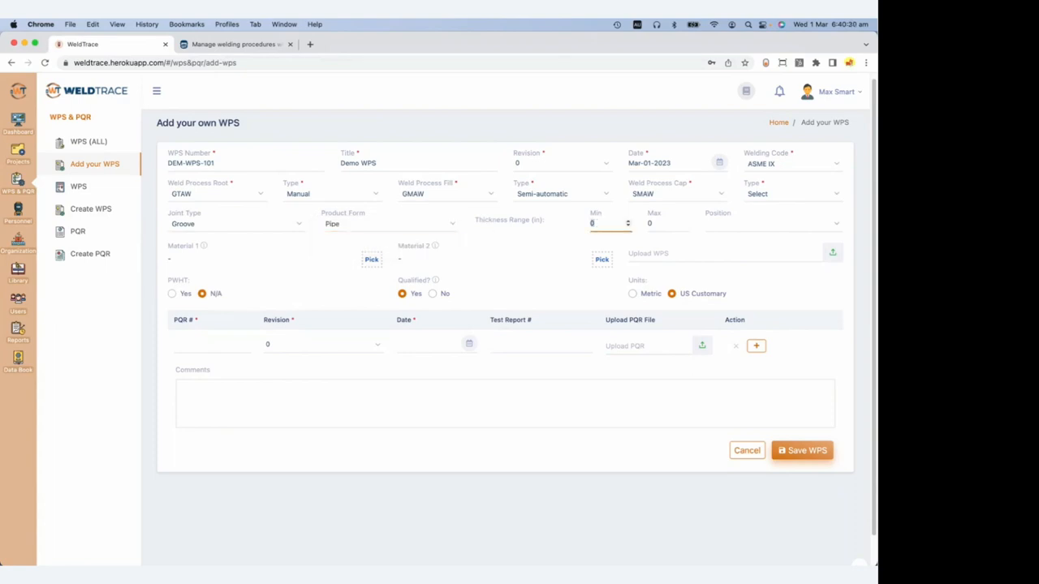
text(0.15)
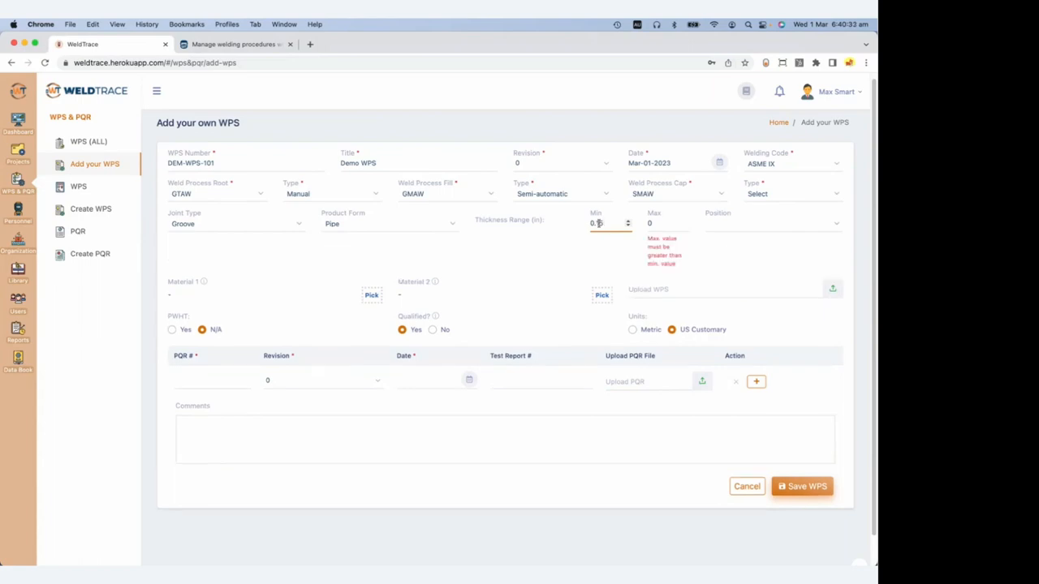
click(658, 223)
text(.5)
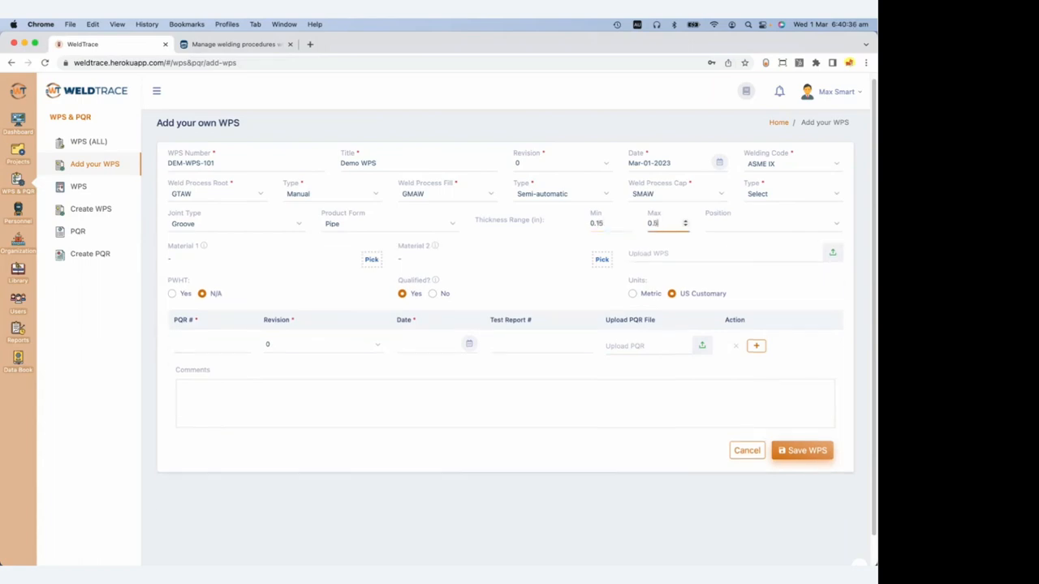
click(789, 230)
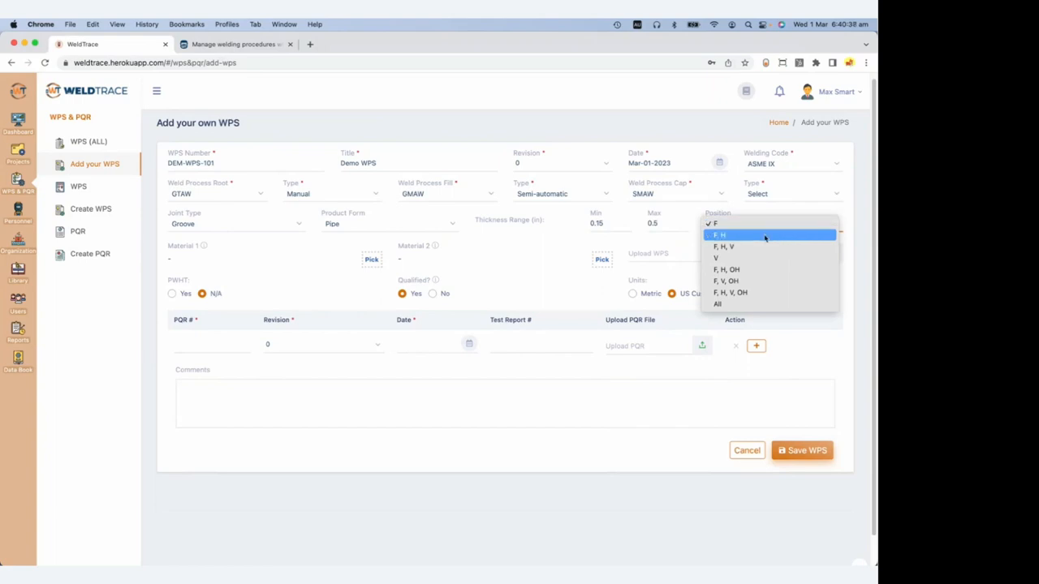
click(758, 245)
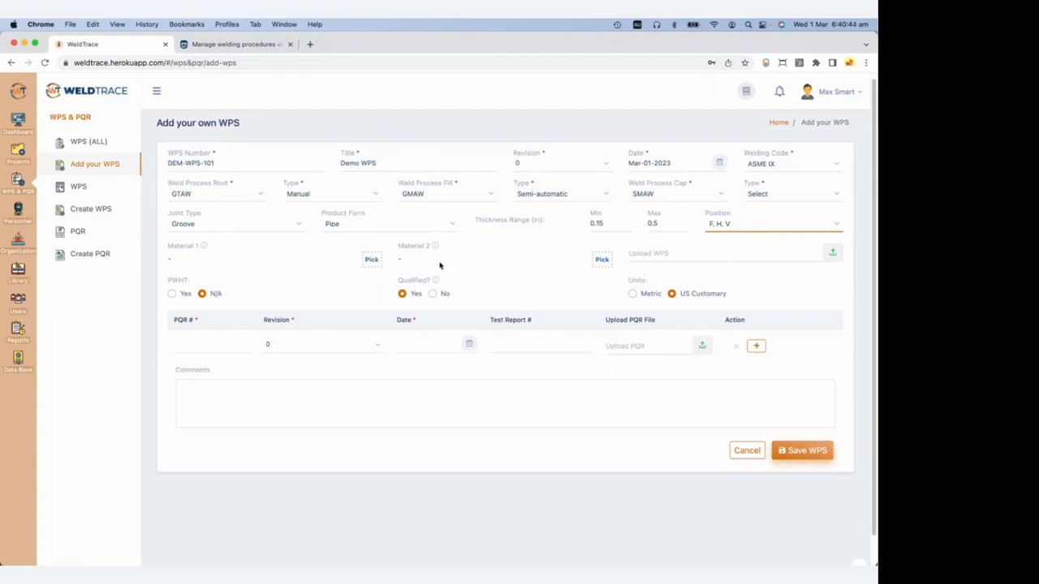
Bring up the base metal selection for Material 1 and duplicate the WeldTrace browser tab.
click(371, 260)
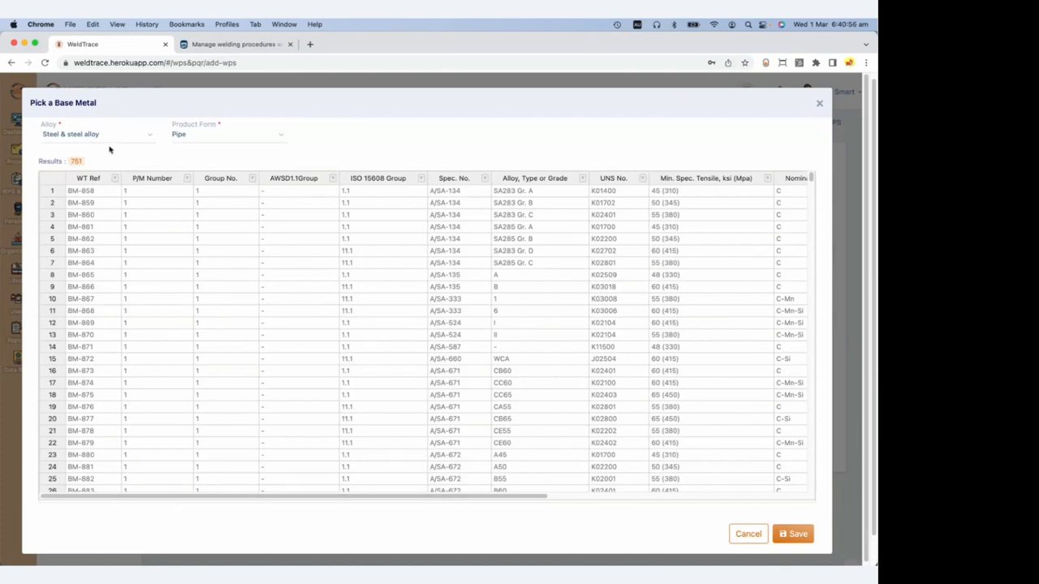
right_click(147, 50)
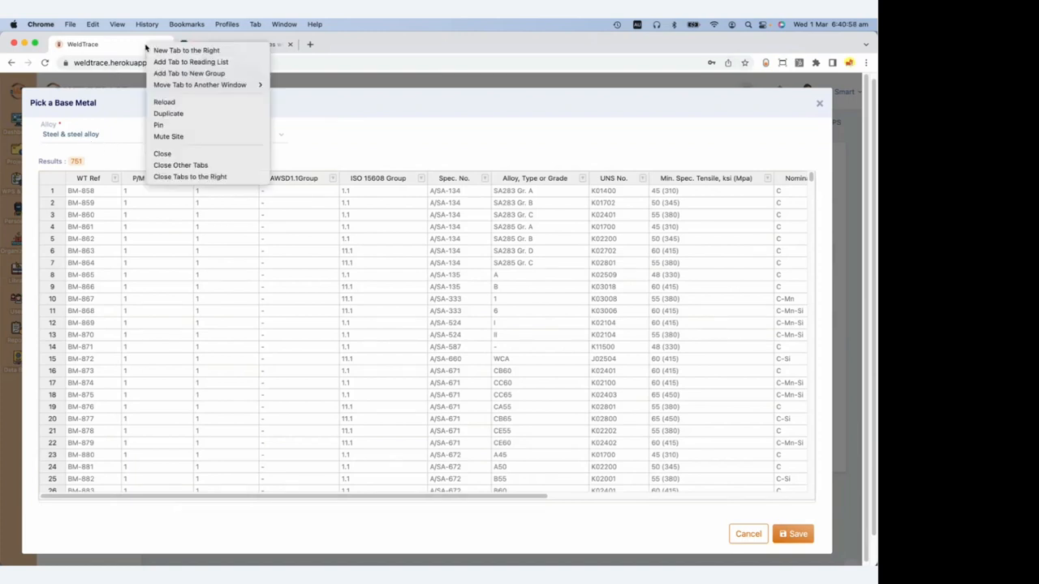
click(168, 114)
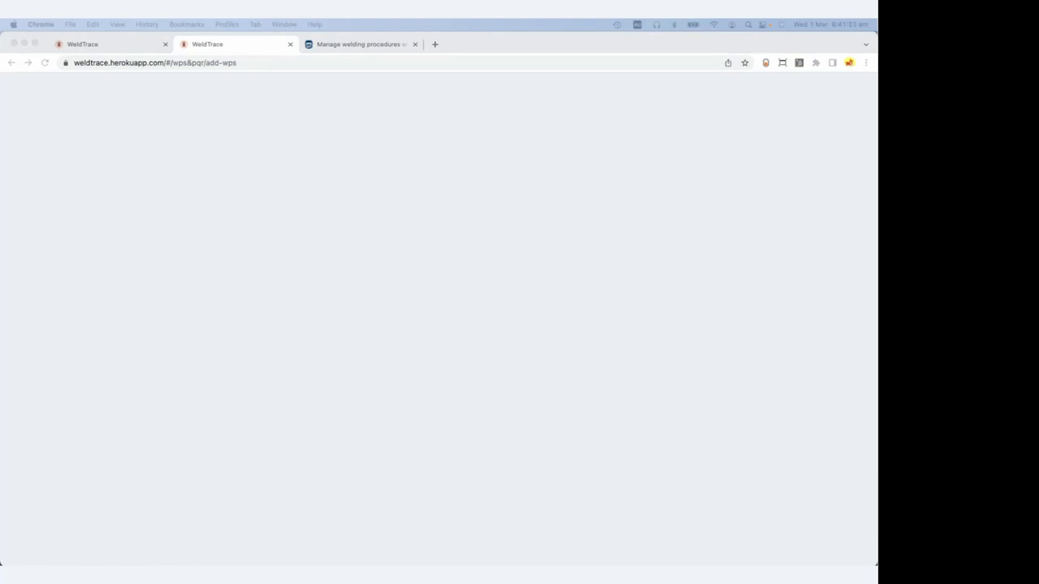
Return to the original WPS form tab and switch the base metal list's product form to Plate.
click(122, 42)
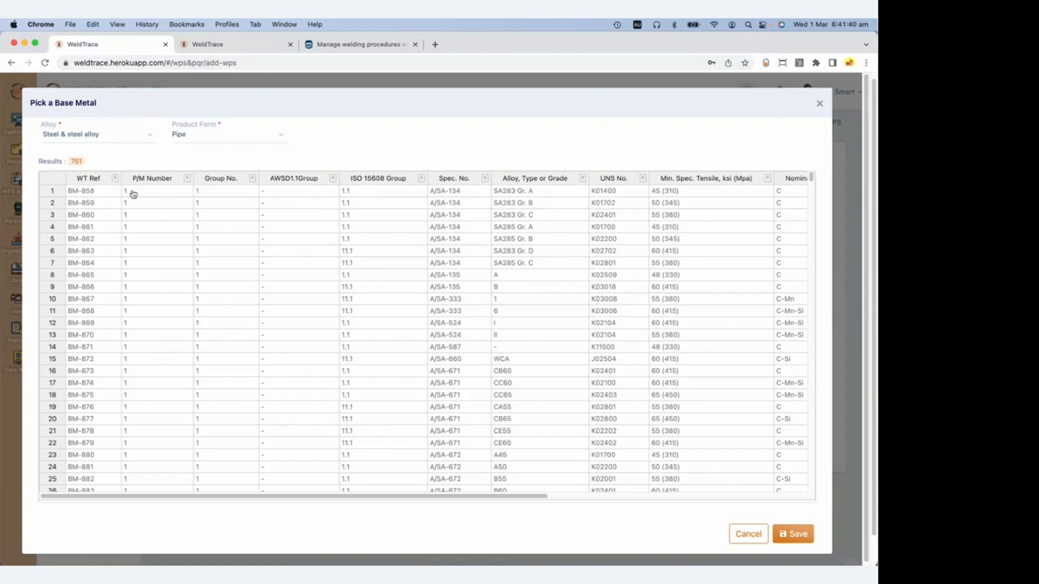
click(211, 138)
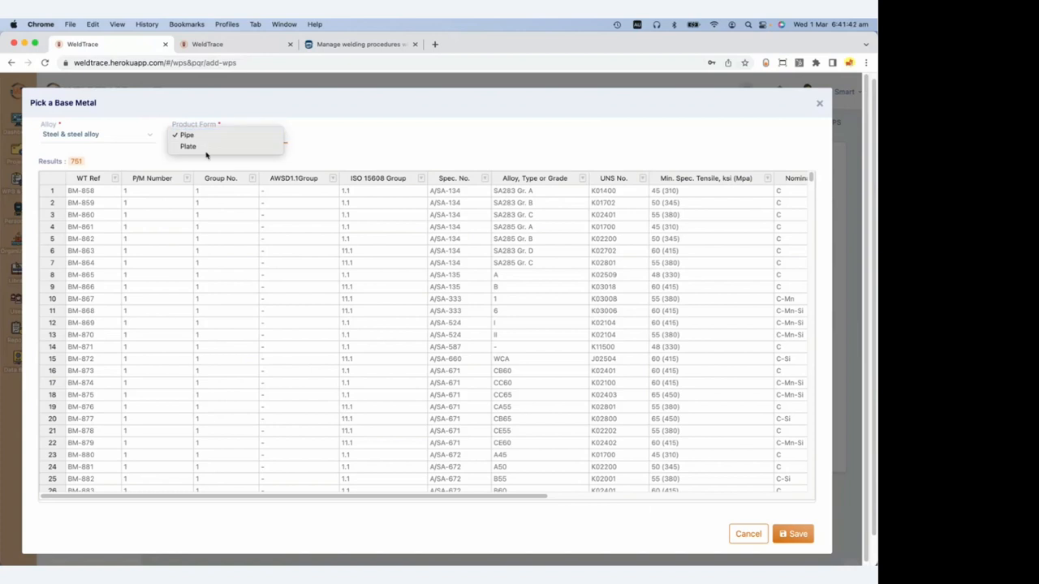
click(211, 147)
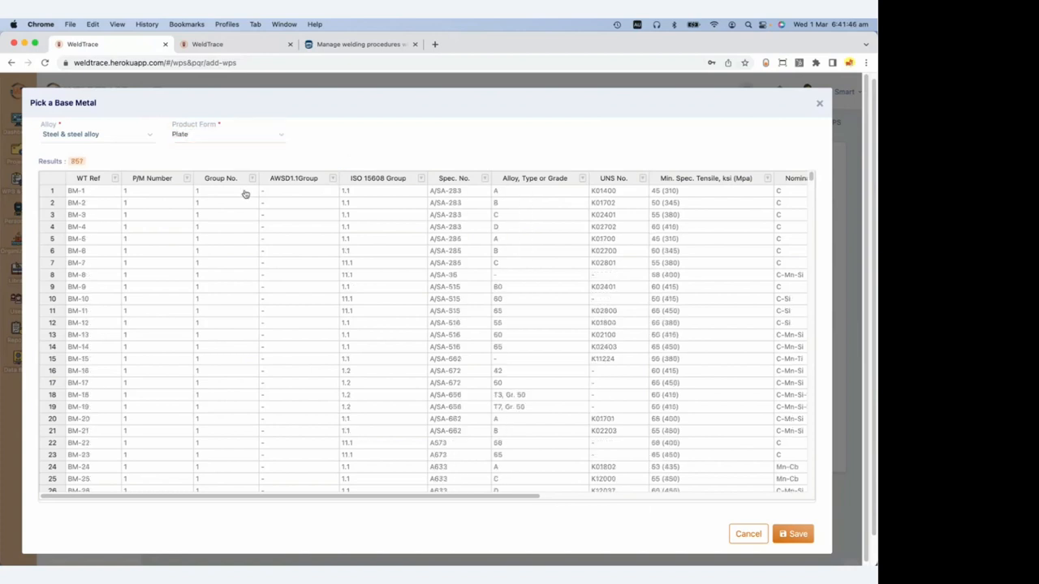
Sort the base metals by Spec. No. and save the spec 1594, grade HU300 plate (BM-103) as the base metal.
click(484, 179)
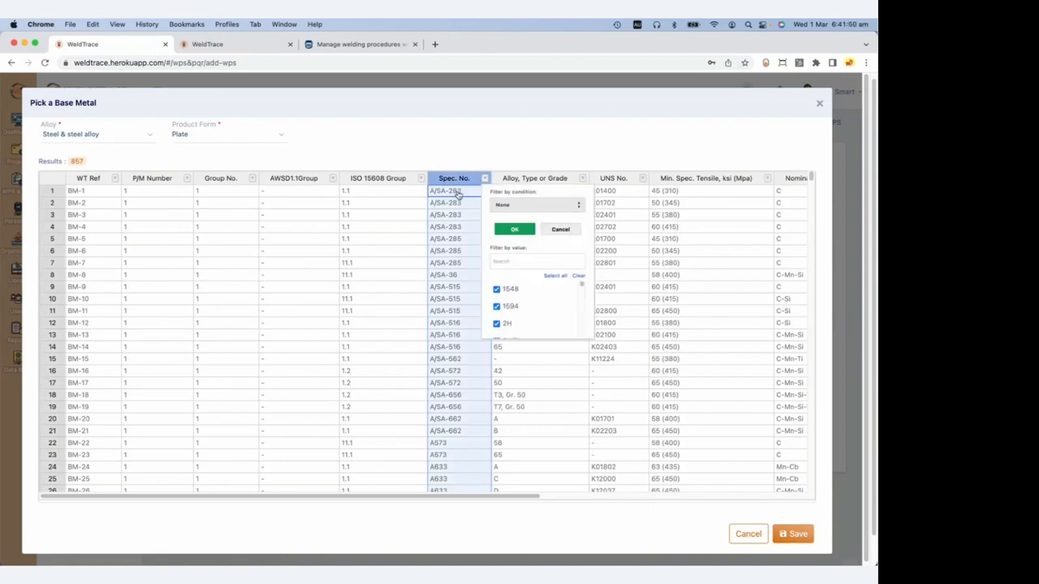
click(455, 179)
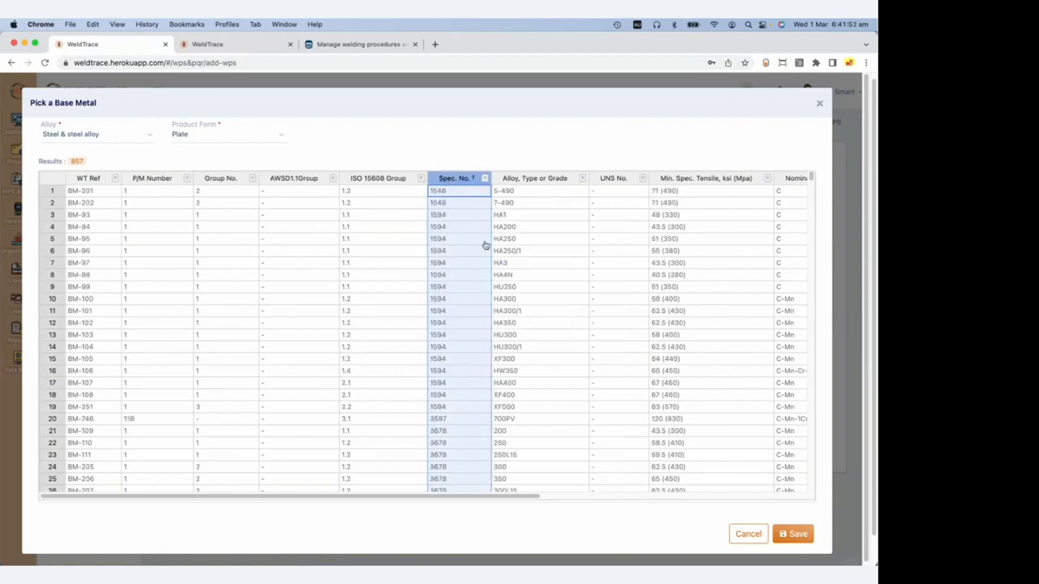
click(523, 336)
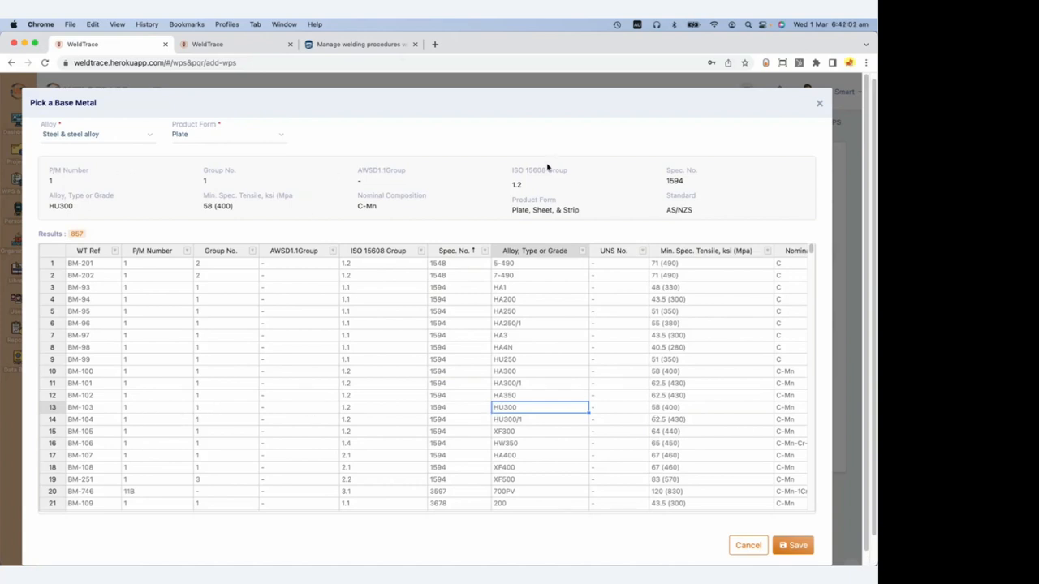
click(792, 547)
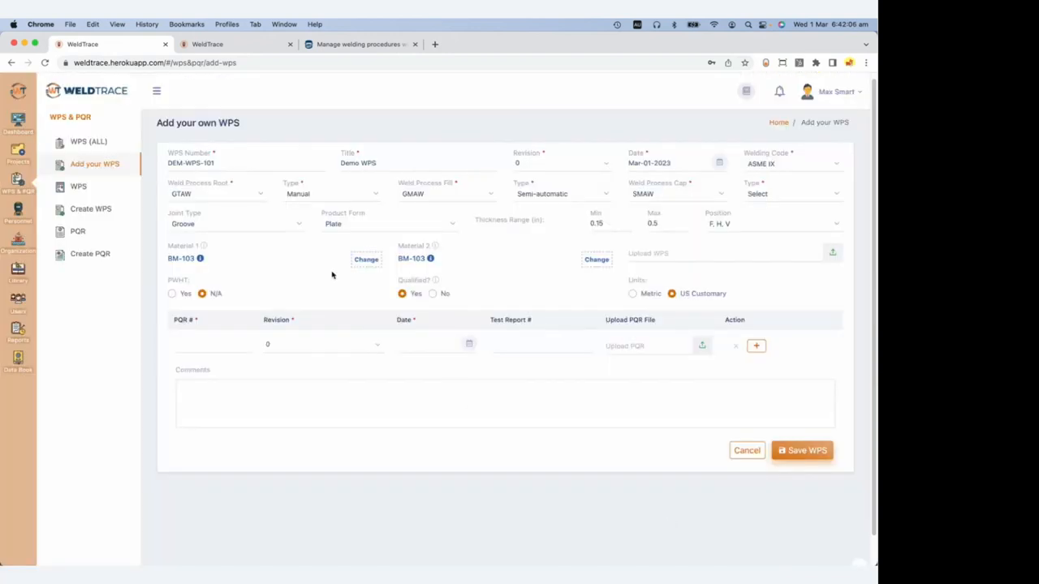
Review the details of Material 1, including its specification, P number, group and tensile strength, and close them.
click(199, 258)
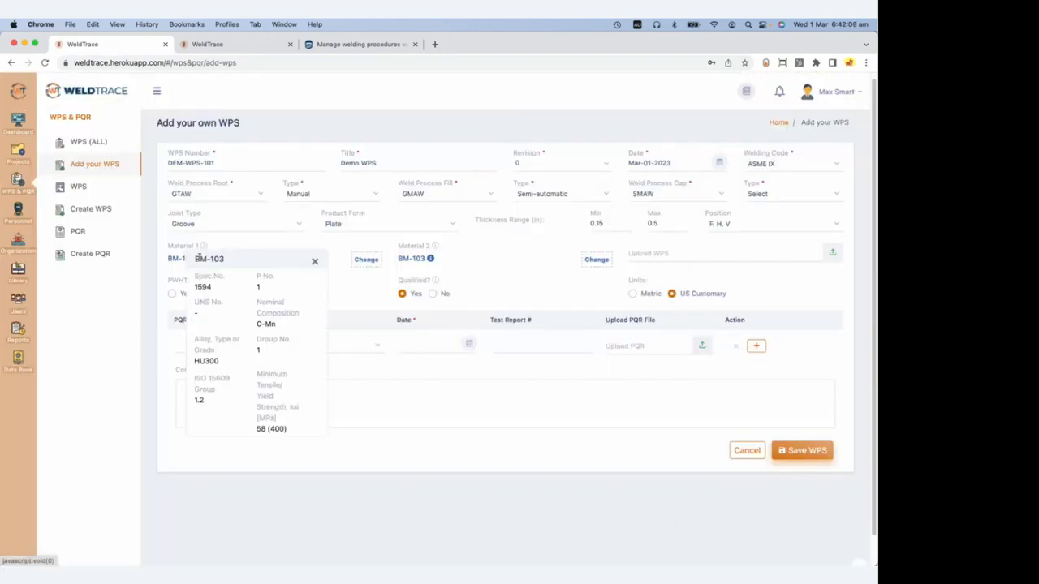
mouse_move(204, 248)
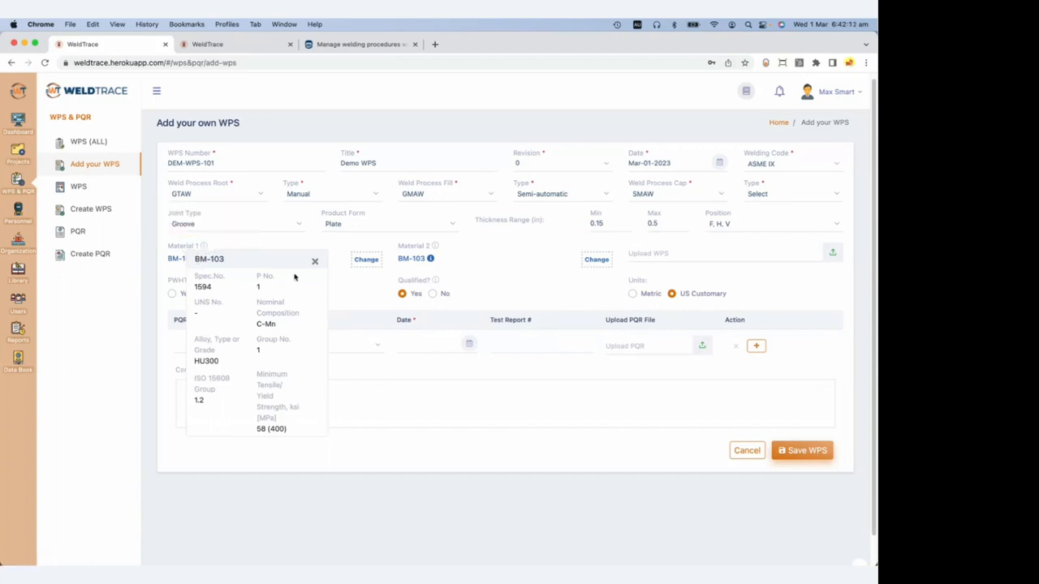
click(316, 262)
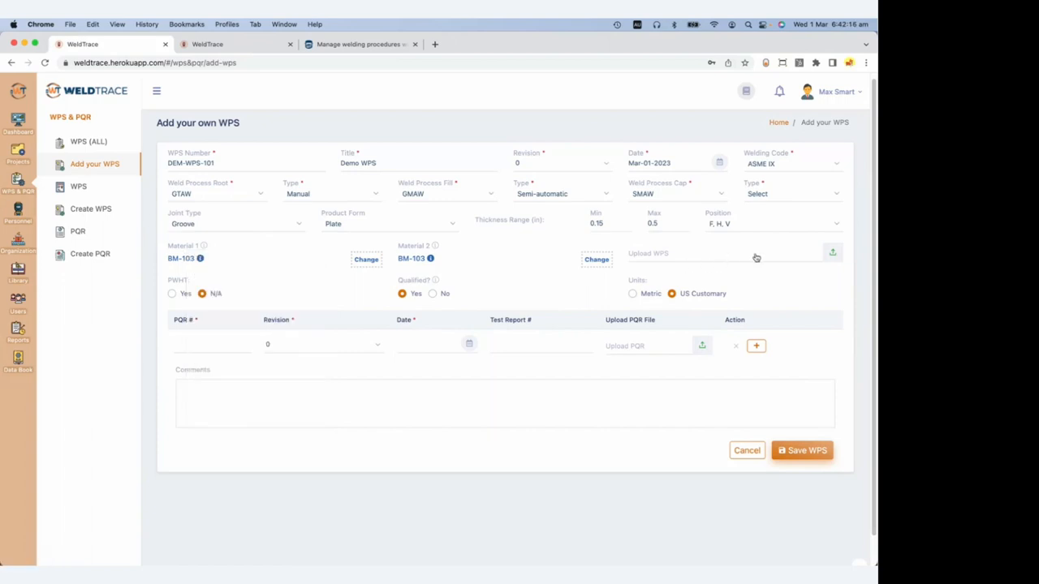
Upload WPS Demo.pdf from the Demo files folder as the WPS document.
click(705, 257)
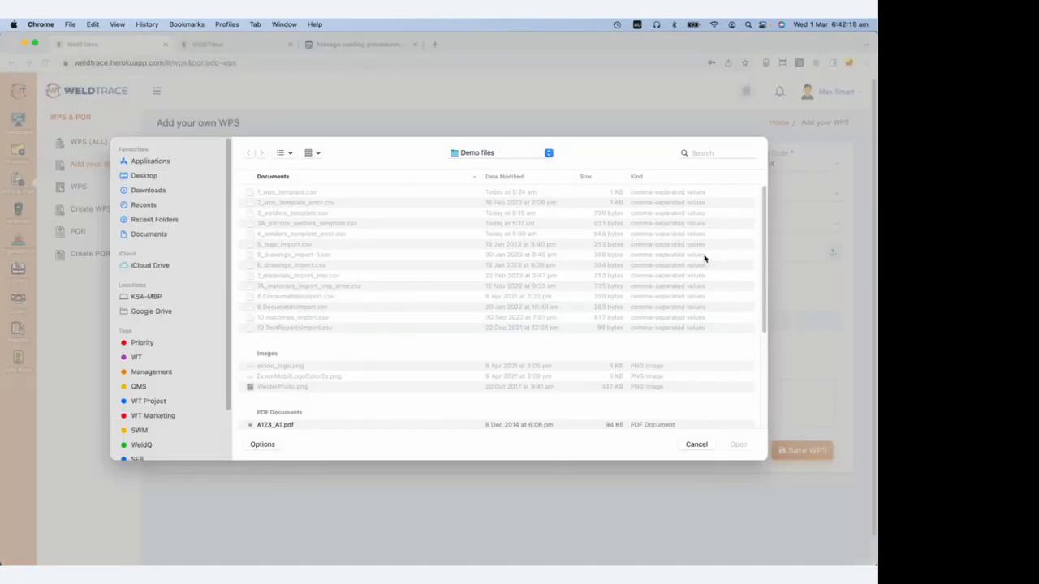
scroll(381, 350, down, 5)
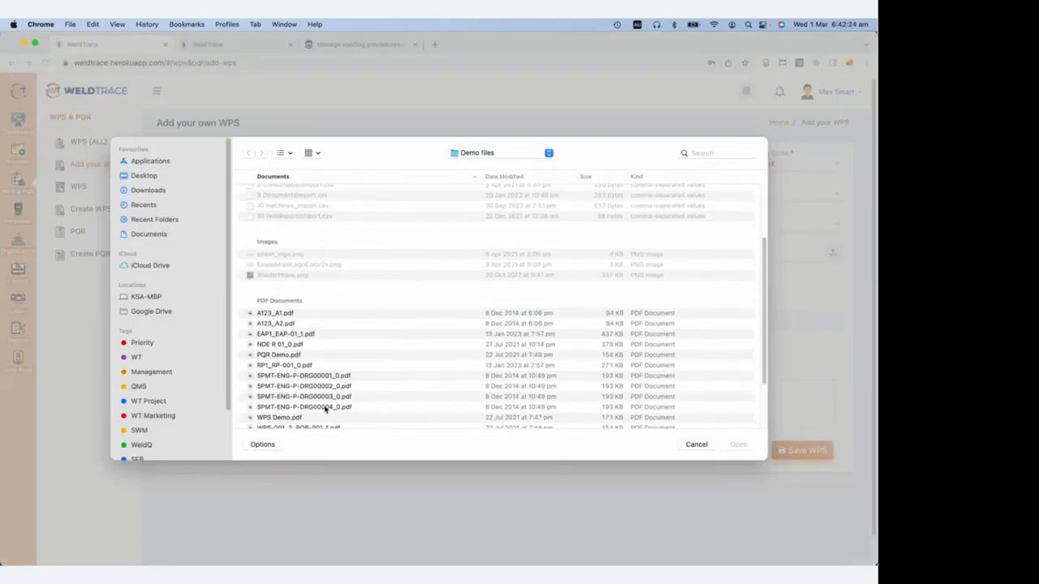
click(307, 419)
click(737, 446)
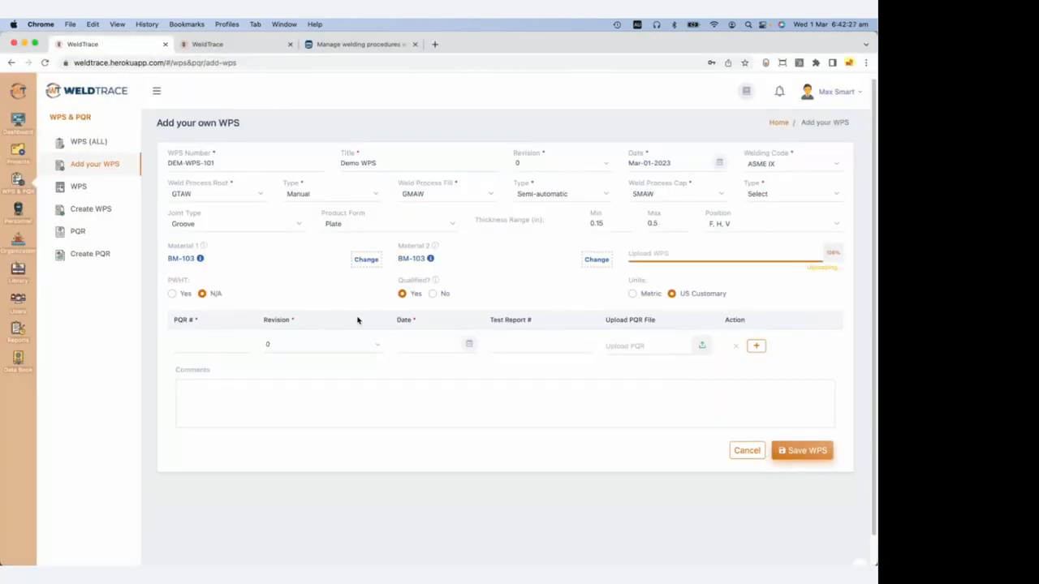
Try PWHT as Yes and Qualified as No with both Prequalified choices, and return to PWHT N/A and Qualified Yes.
click(172, 294)
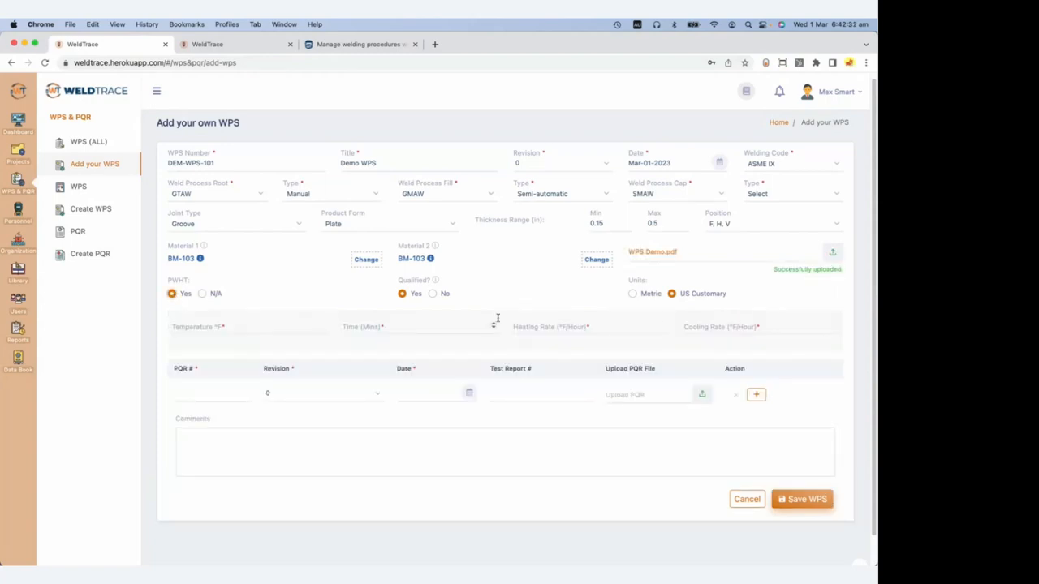
click(202, 295)
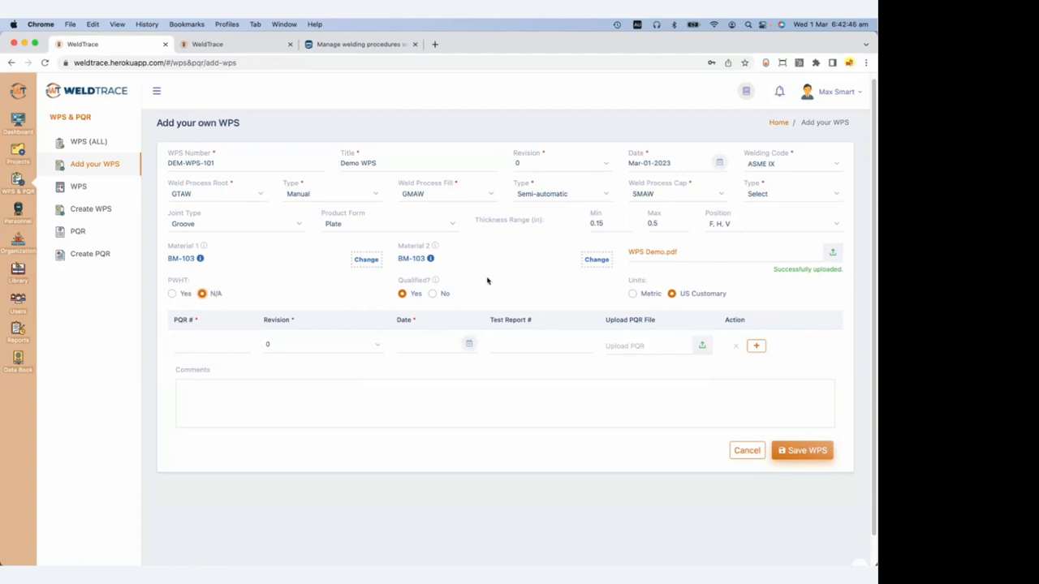
click(432, 294)
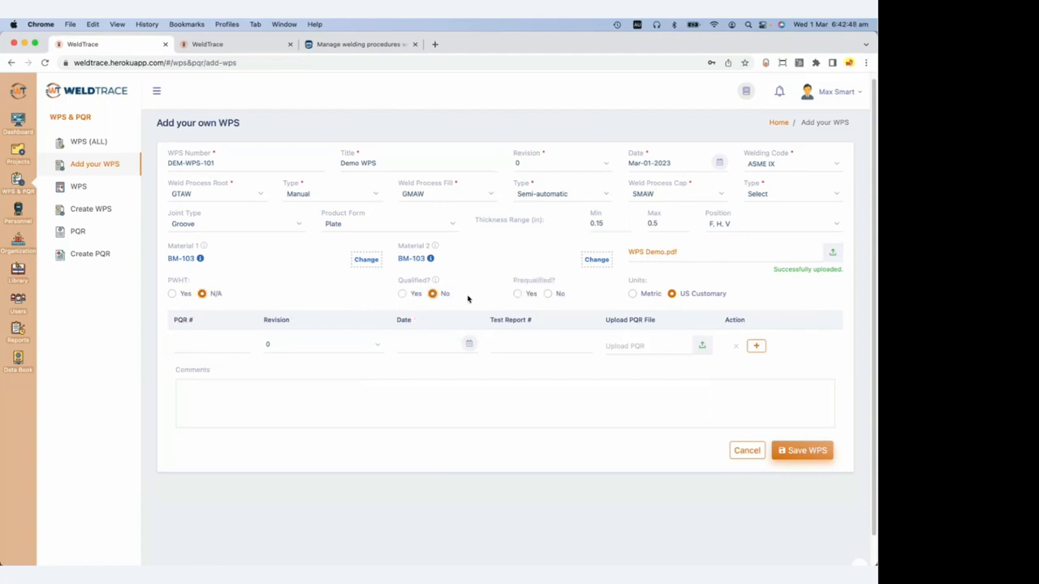
click(518, 294)
click(548, 294)
click(401, 294)
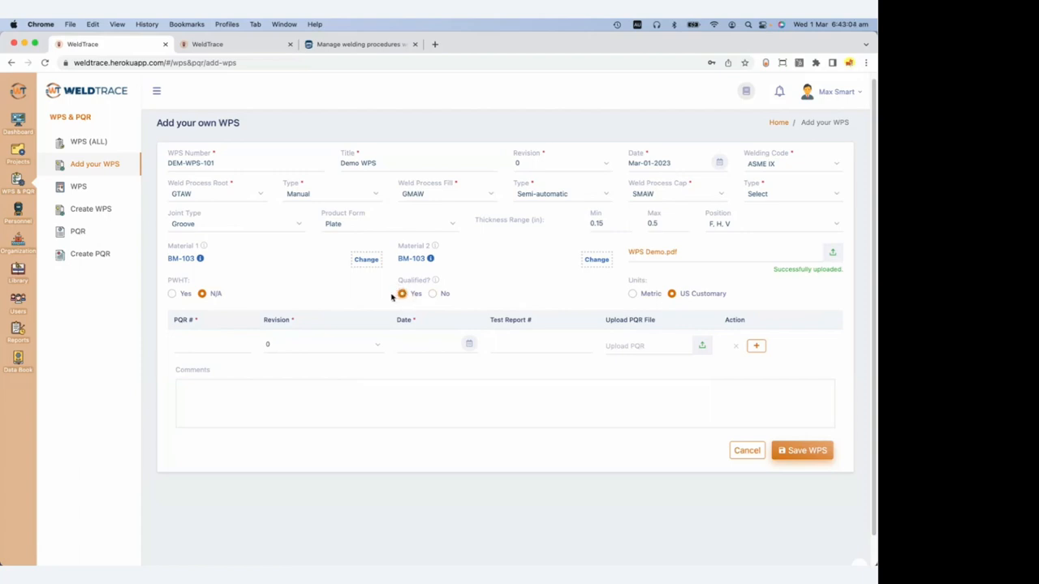
Fill in the PQR row with number DEM-PQR-01, date Feb-01-2023 and test report TR-101.
click(198, 344)
text(DEM-PQR-01)
click(442, 347)
click(405, 367)
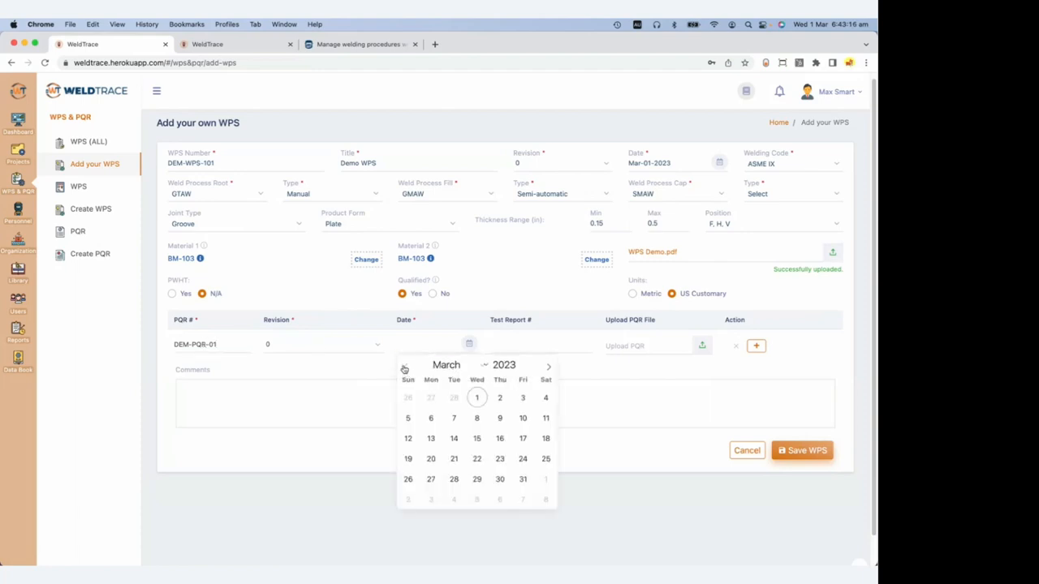
click(475, 397)
click(531, 343)
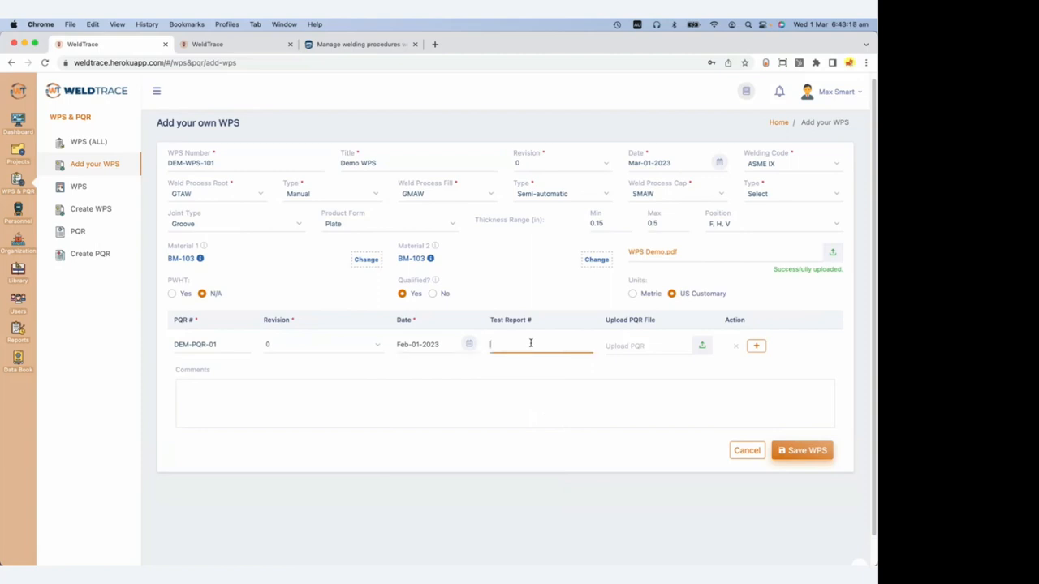
text(TR-101)
Upload PQR Demo.pdf from the Demo files folder as the PQR file for DEM-PQR-01.
click(671, 347)
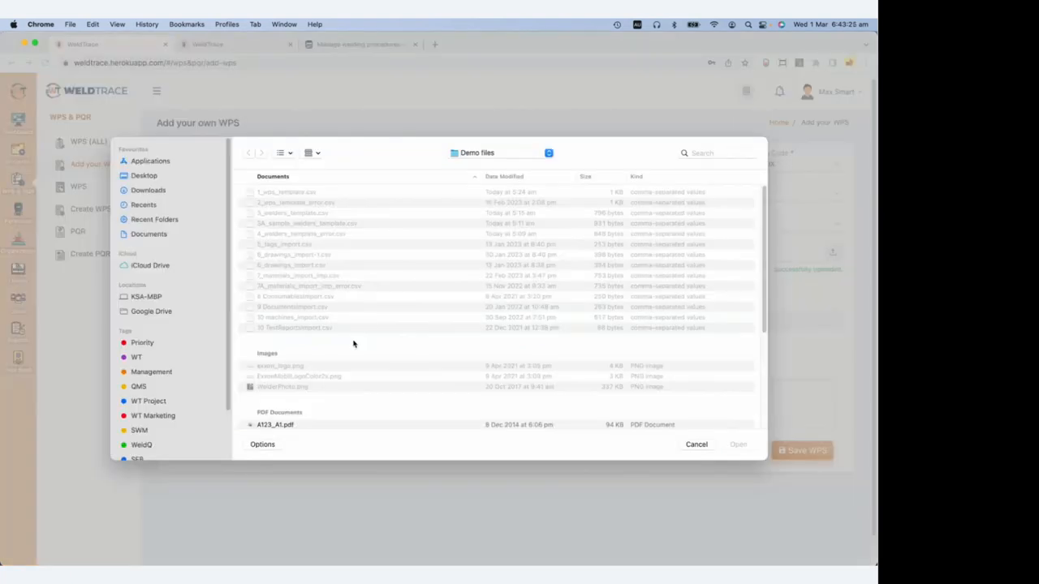
scroll(353, 345, down, 5)
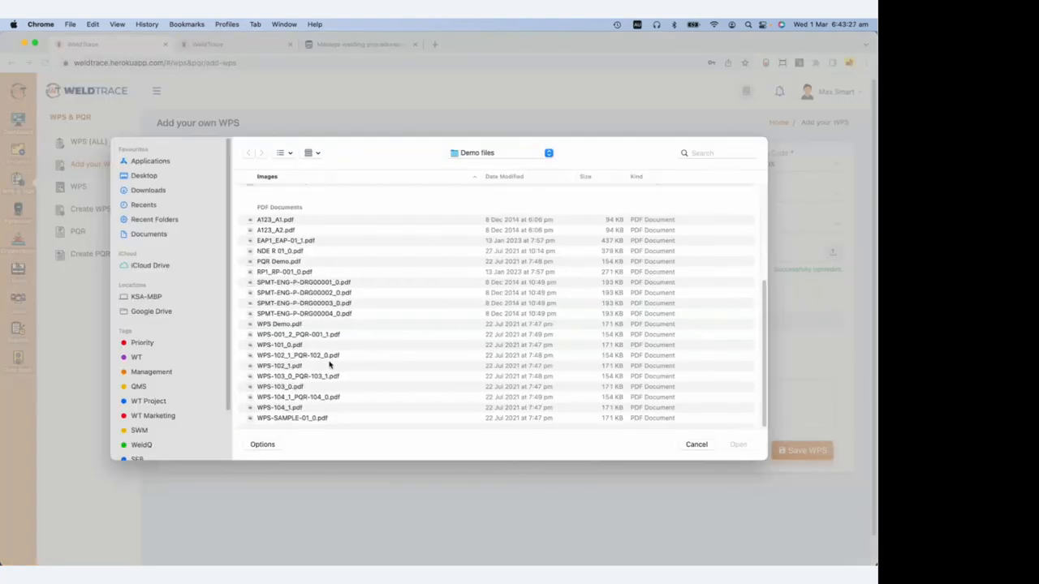
click(281, 261)
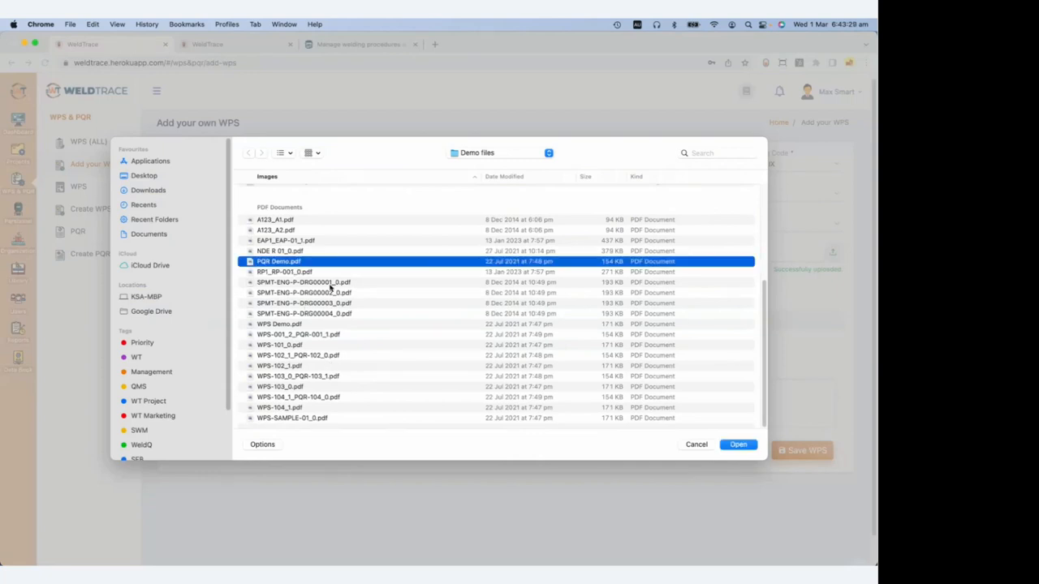
click(739, 445)
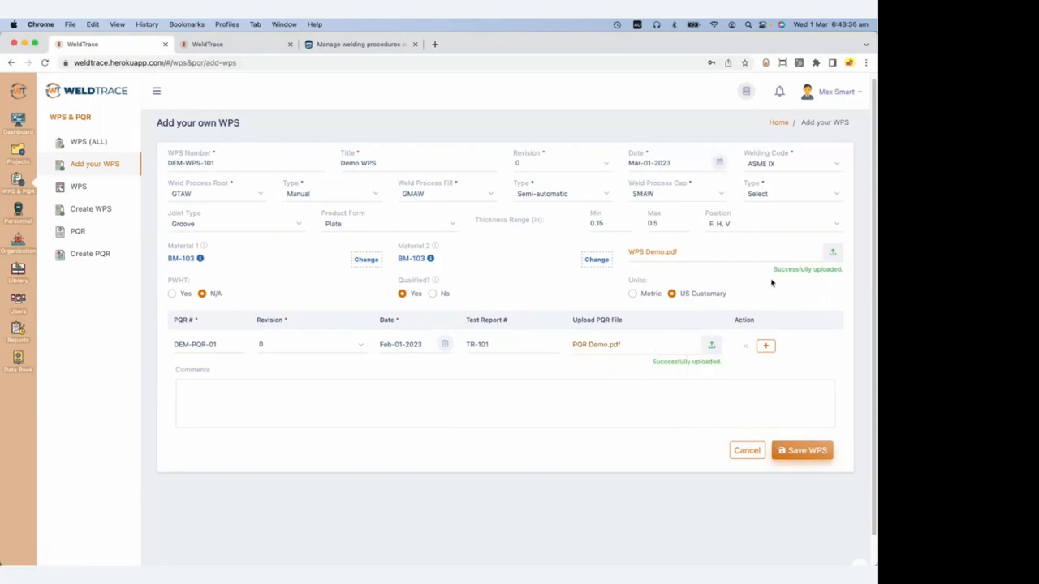
Set the cap pass type to Manual and save the WPS.
click(794, 452)
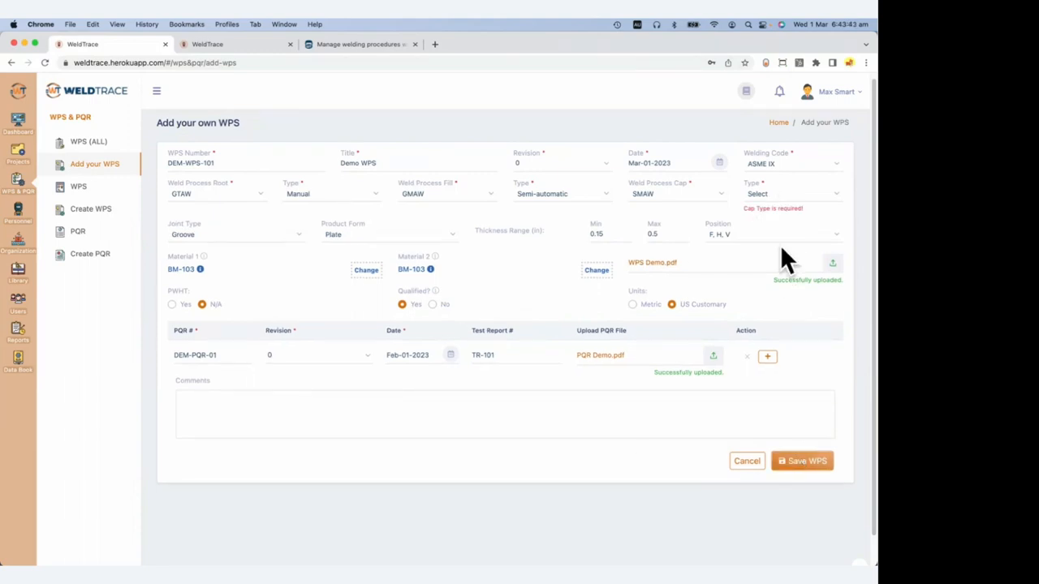
click(775, 201)
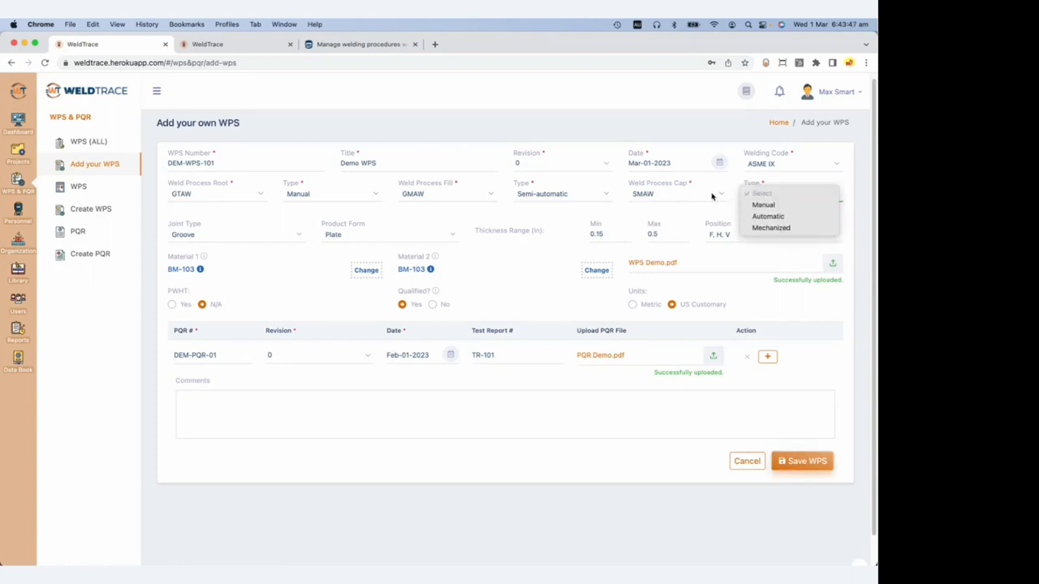
click(763, 204)
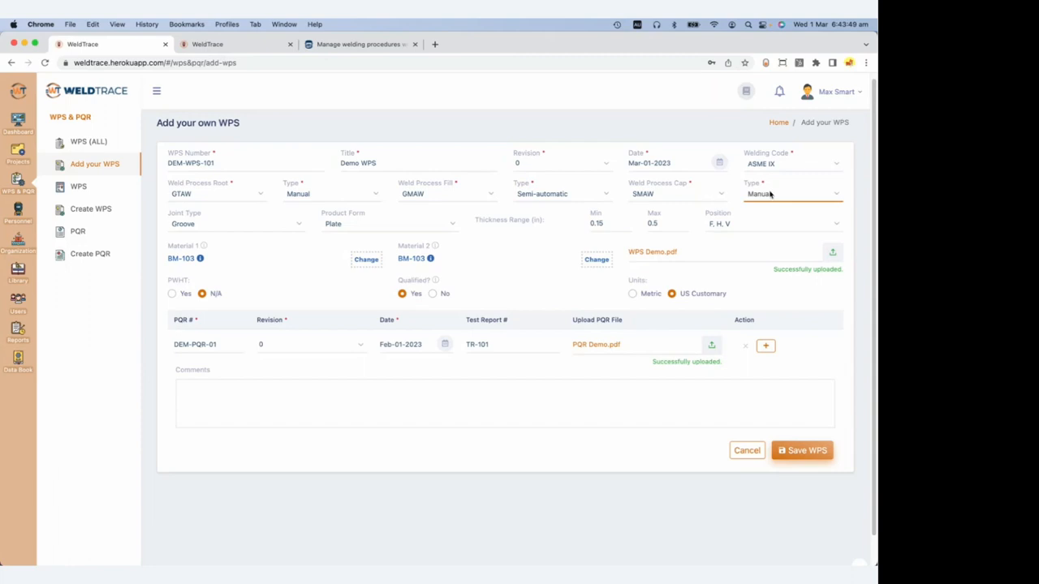
click(805, 451)
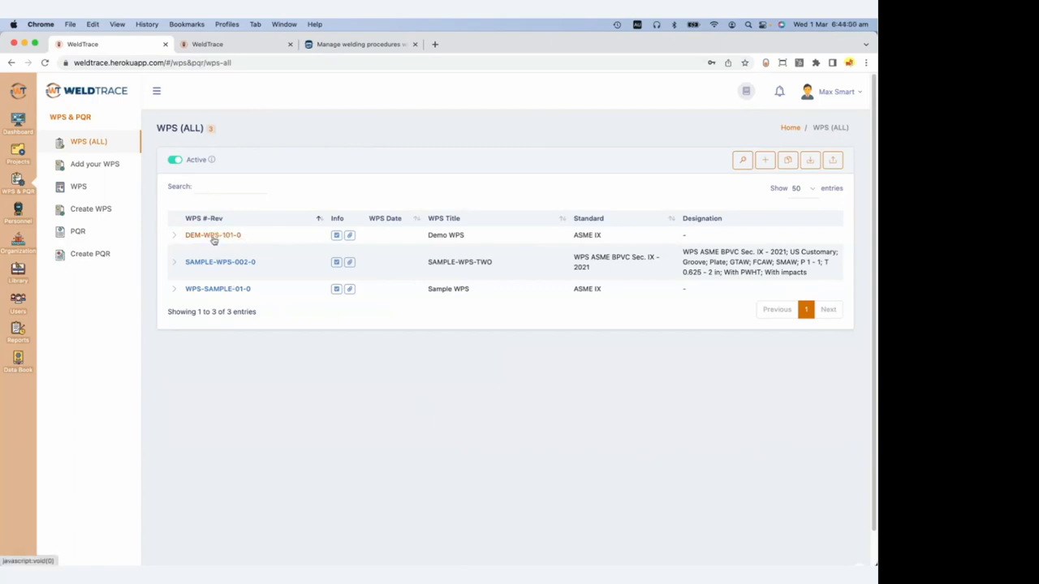
Review the summary and detail page of DEM-WPS-101 and view its attached WPS Demo.pdf.
click(175, 236)
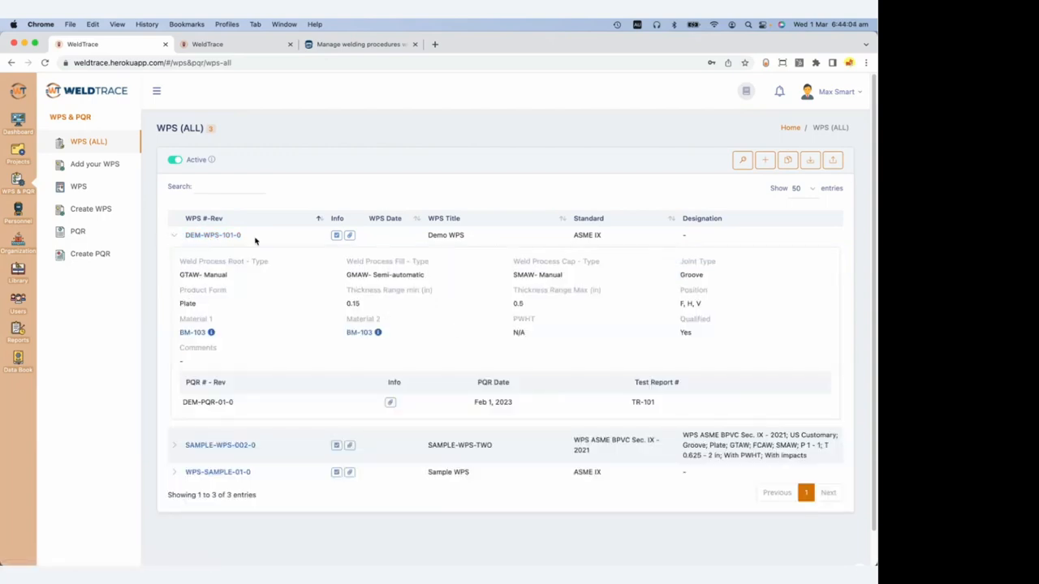
click(178, 236)
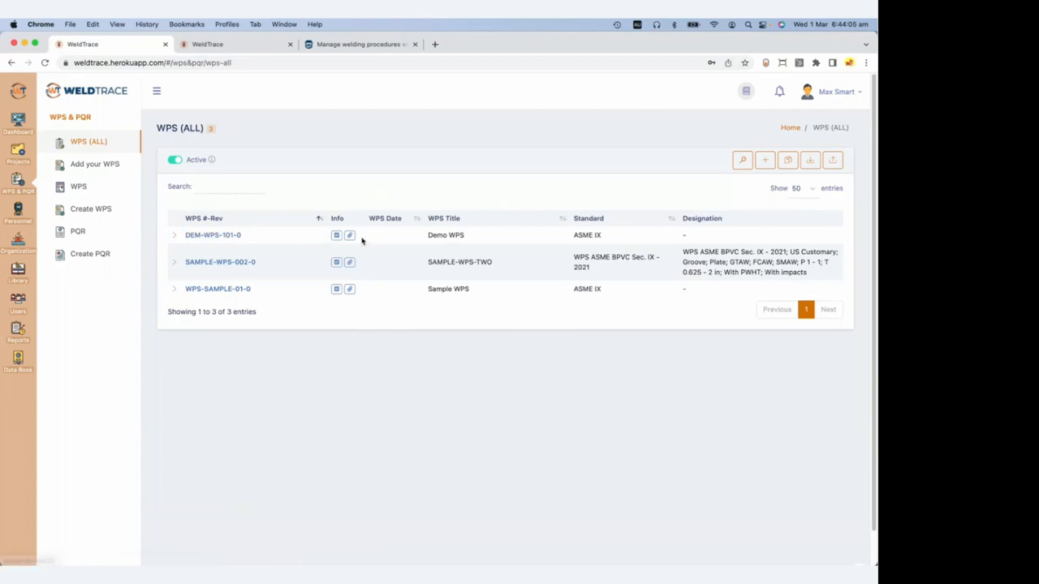
click(205, 235)
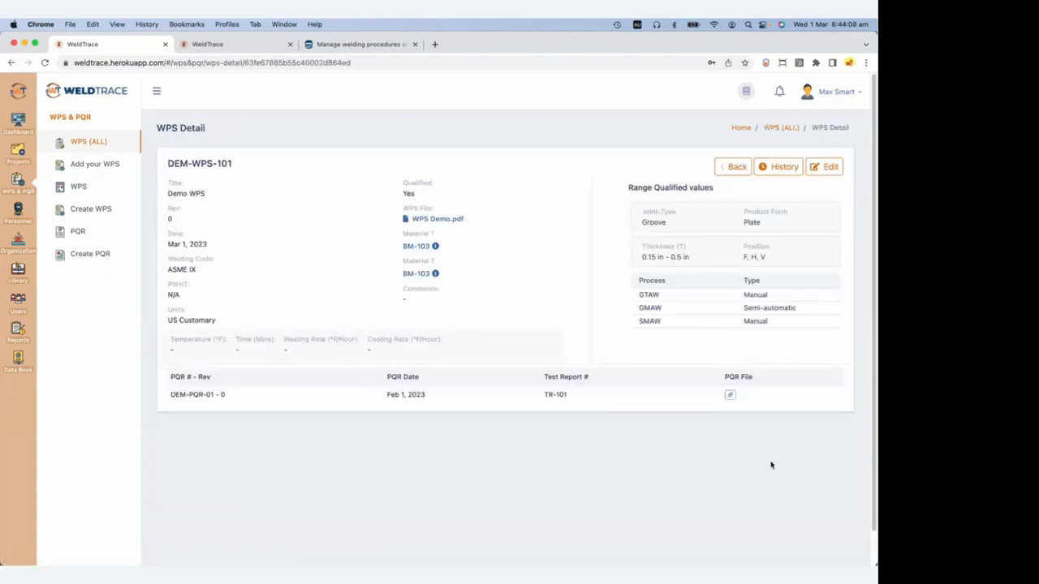
click(430, 219)
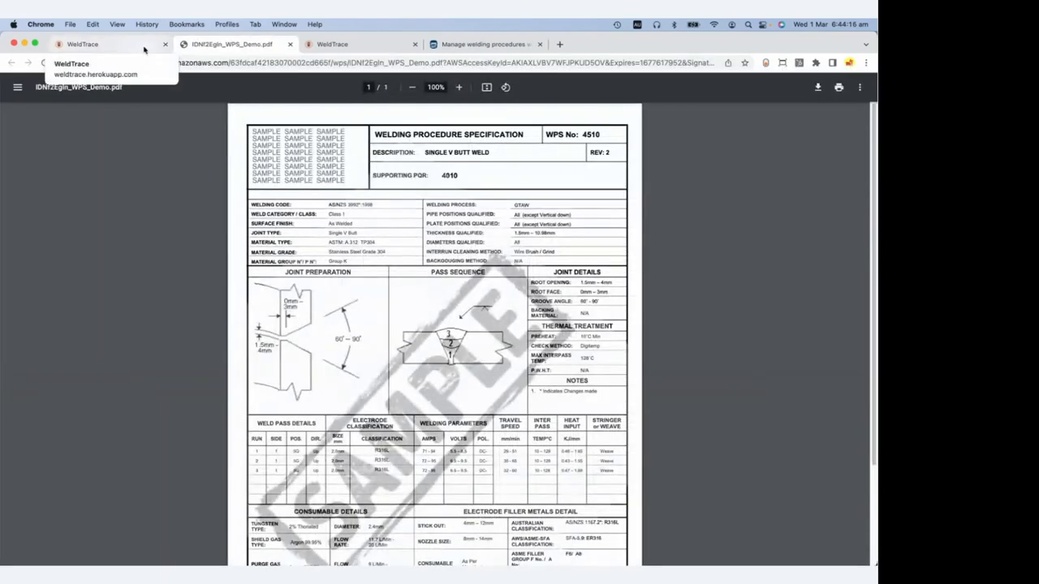
click(290, 43)
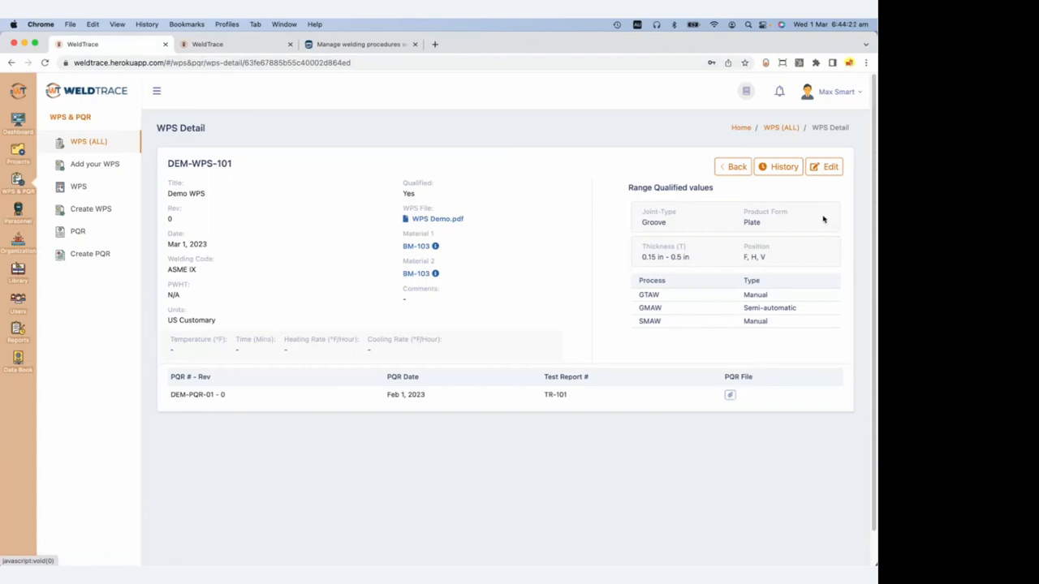
Open DEM-WPS-101 for editing and unlock its WPS number, cancelling the number change.
click(829, 167)
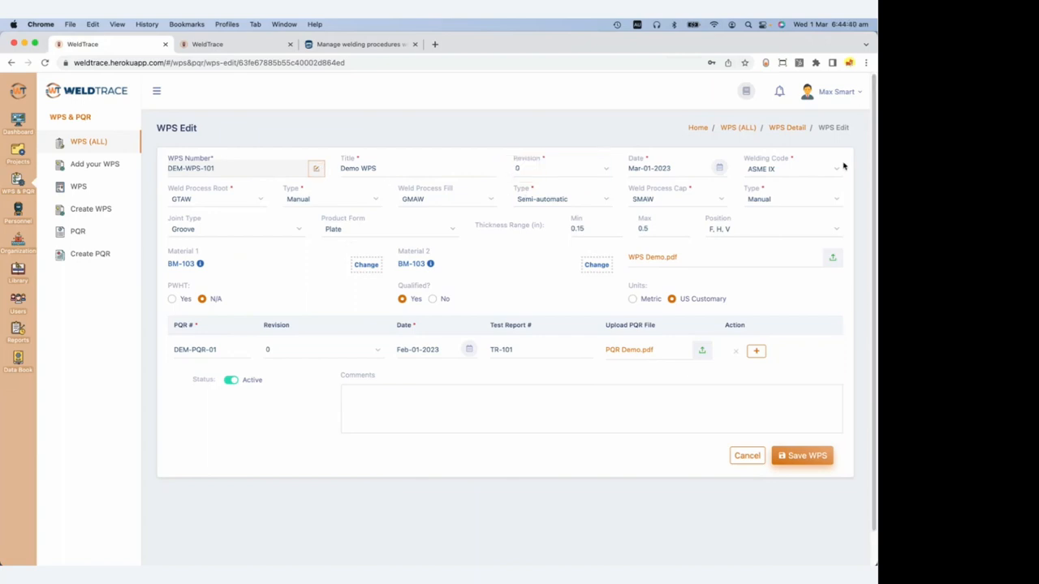
click(315, 170)
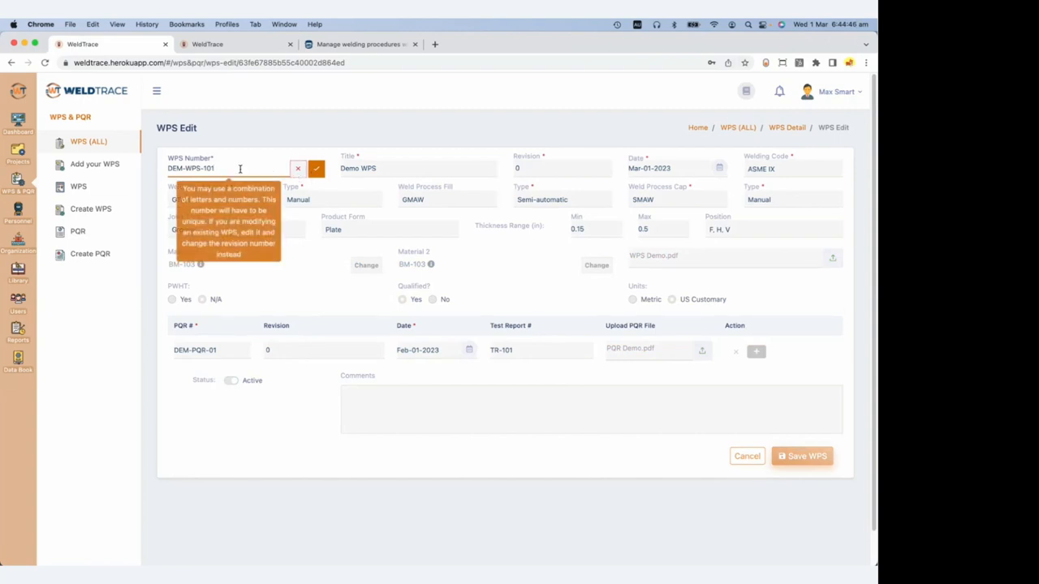
click(300, 169)
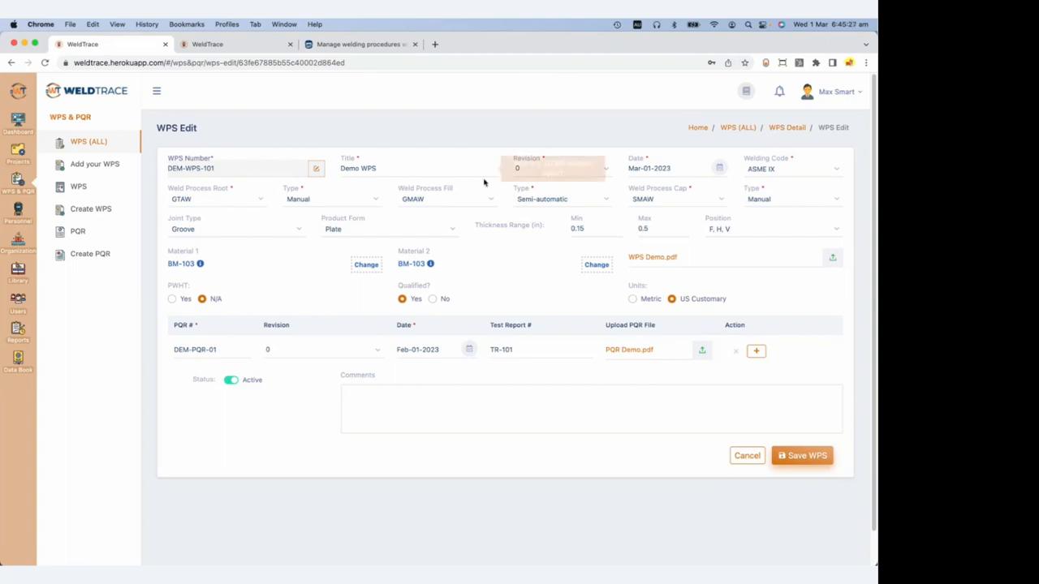
Try changing the revision of DEM-WPS-101 to 1 and leave the edit page without saving.
click(527, 169)
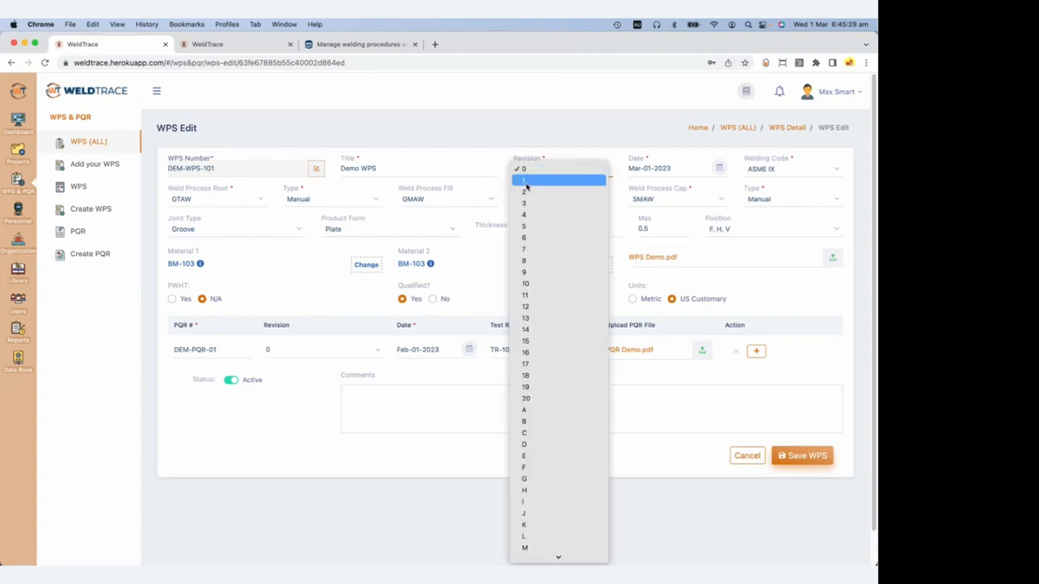
click(525, 181)
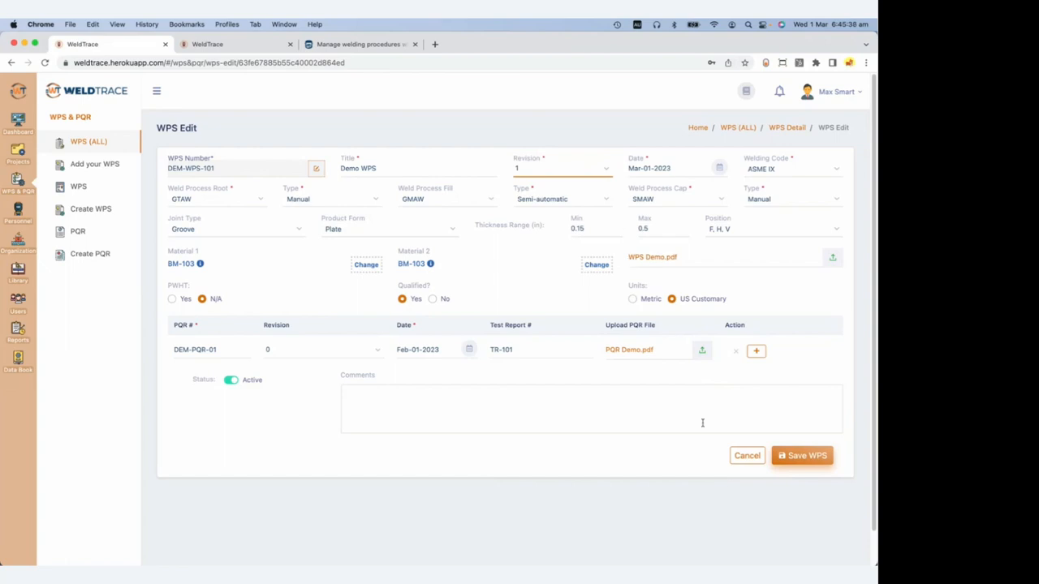
click(746, 456)
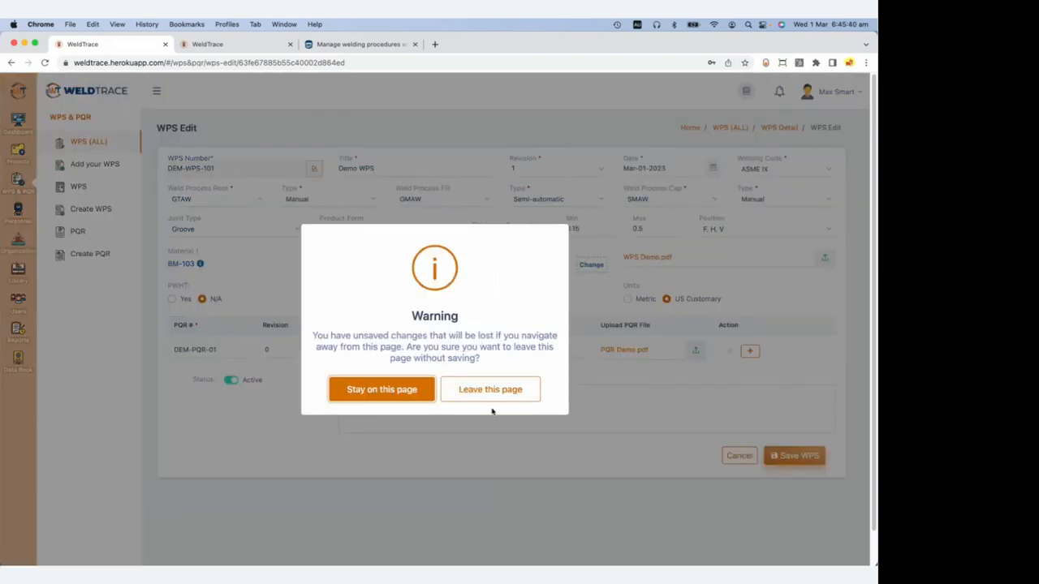
click(480, 391)
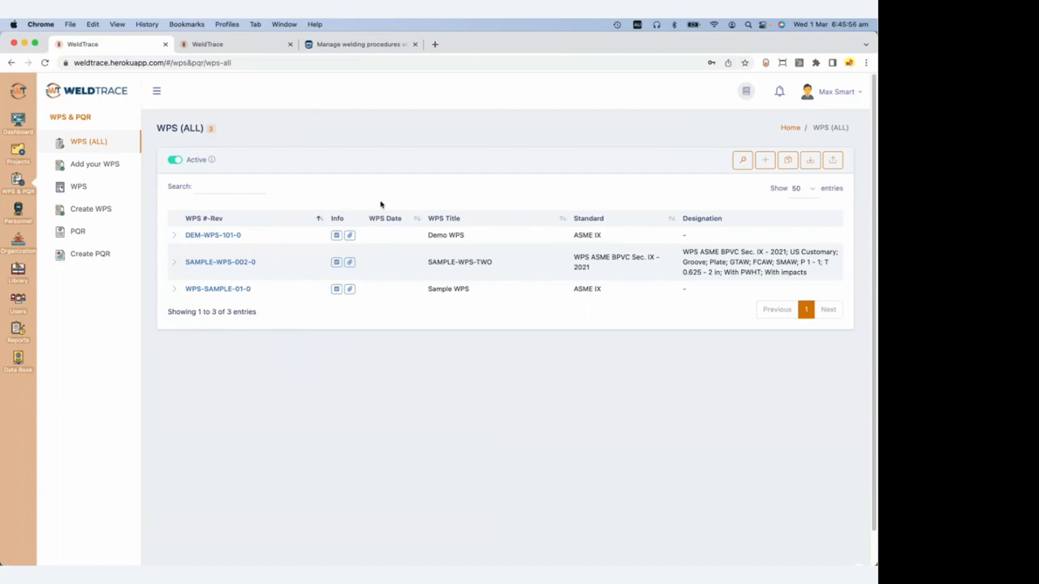
Start a WPS list import, download the CSV template, and open the downloaded file in Excel.
click(810, 160)
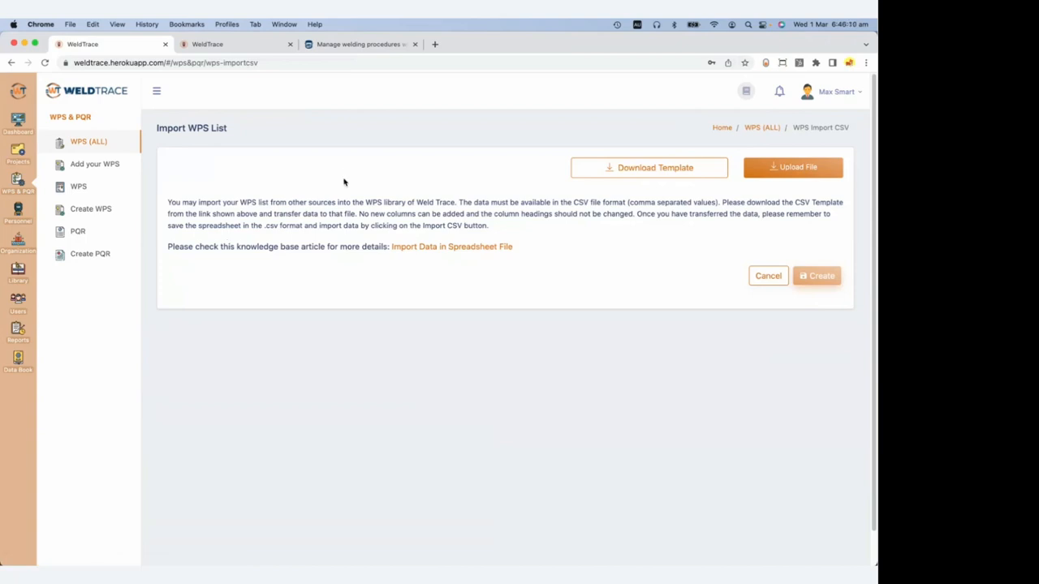
click(656, 170)
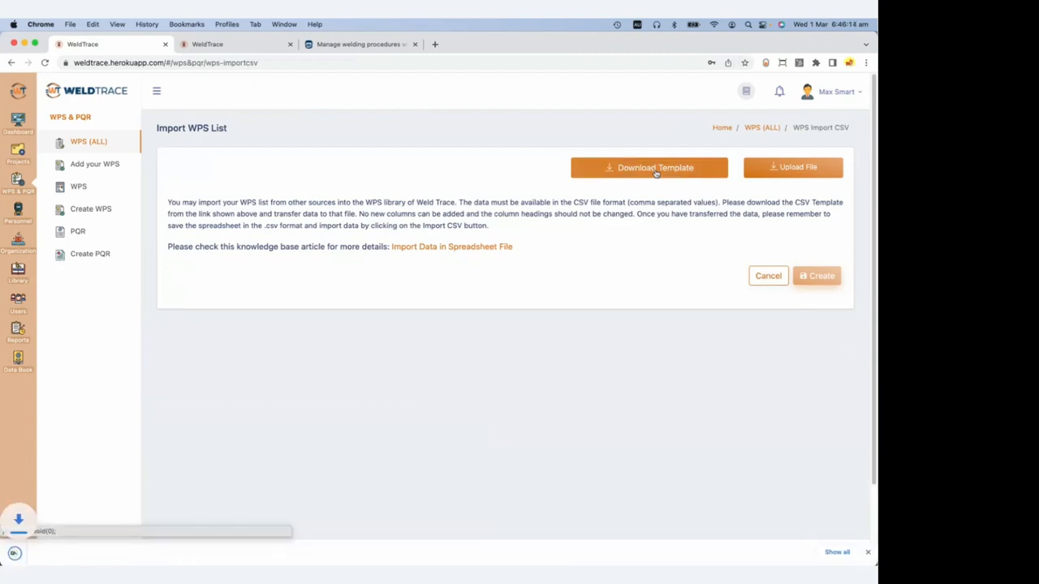
click(54, 552)
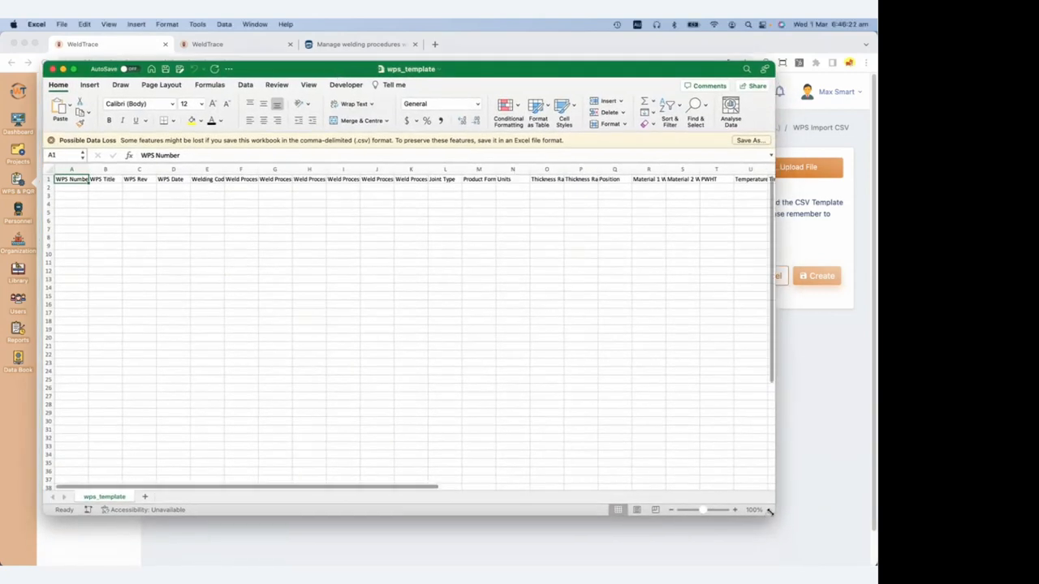
Examine the header row and the empty data rows of the WPS template enlarged to 140%, and close the workbook.
drag(769, 512, 822, 540)
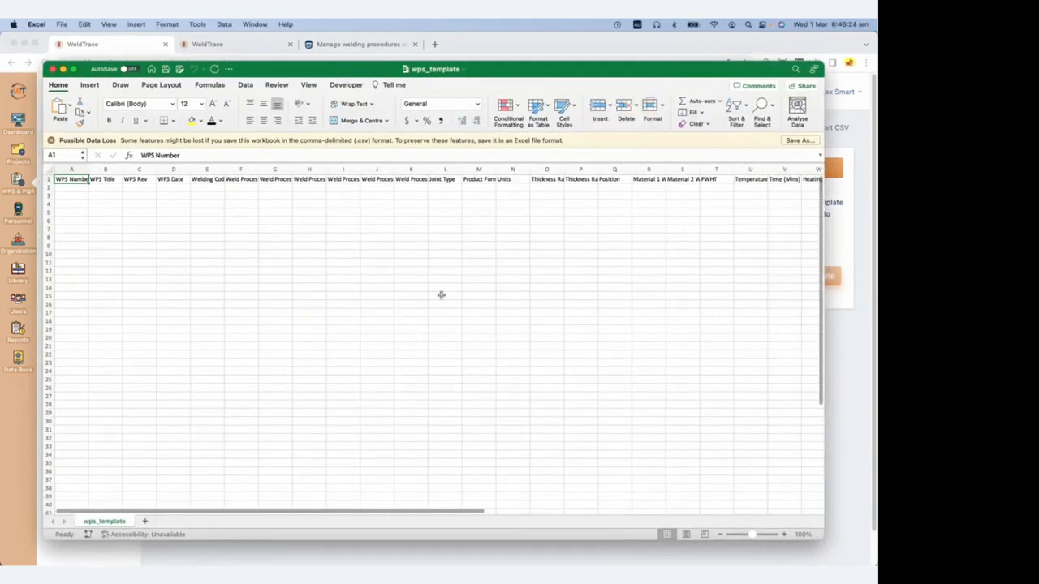
click(783, 534)
click(783, 534)
click(783, 534)
click(783, 534)
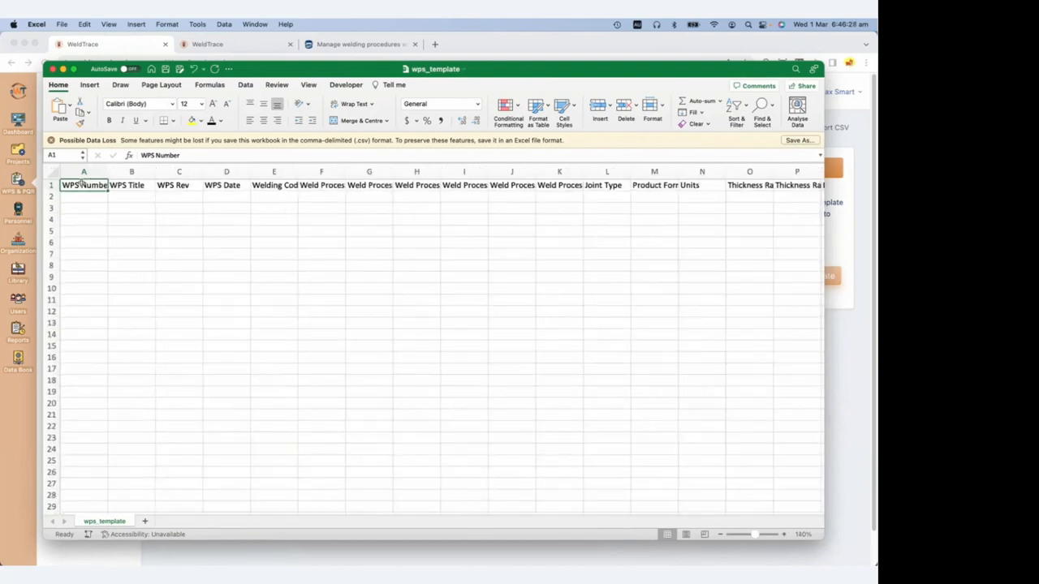
drag(77, 195, 267, 227)
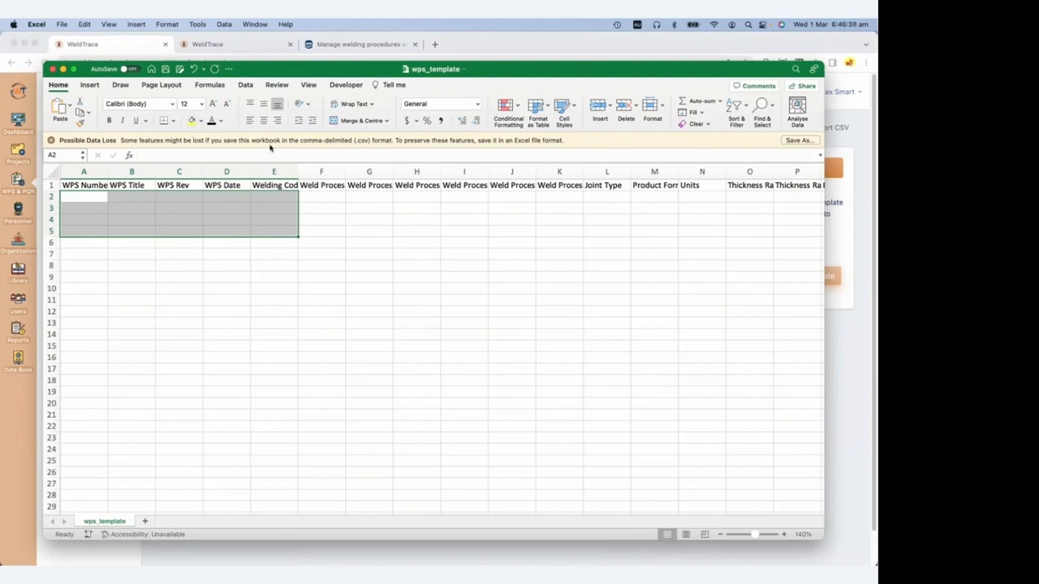
click(389, 154)
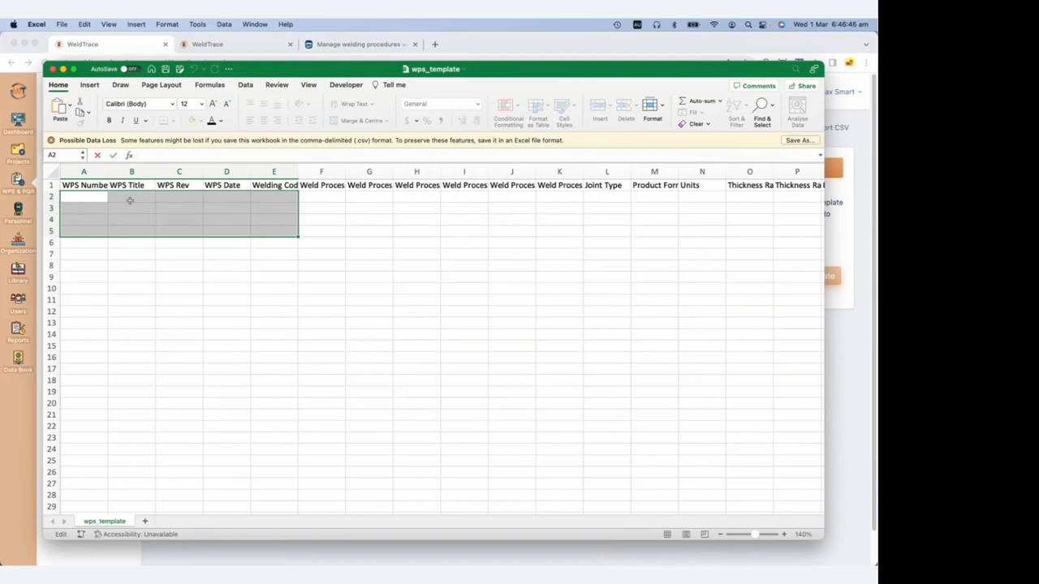
click(194, 268)
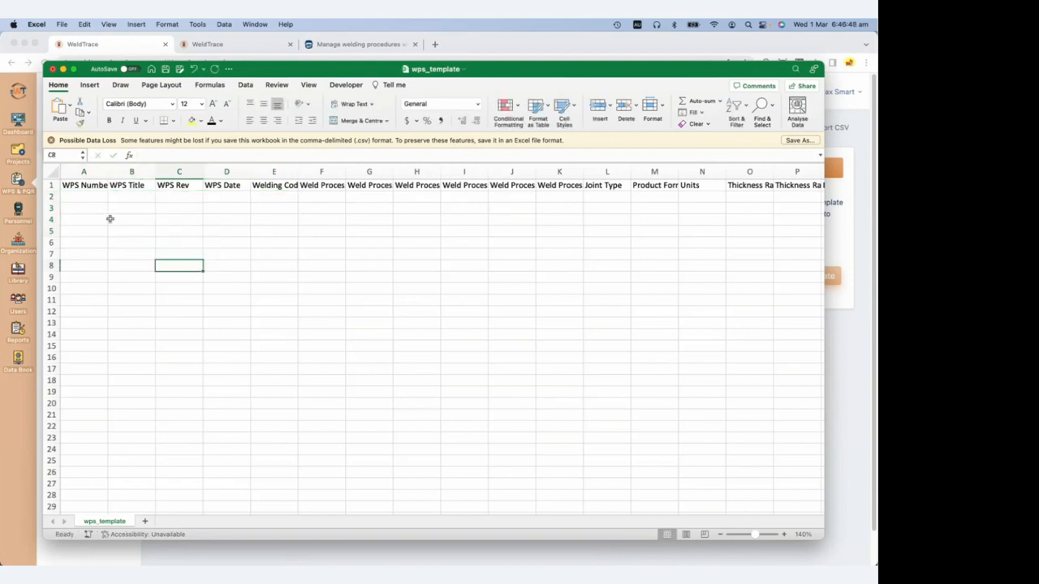
click(79, 185)
click(45, 186)
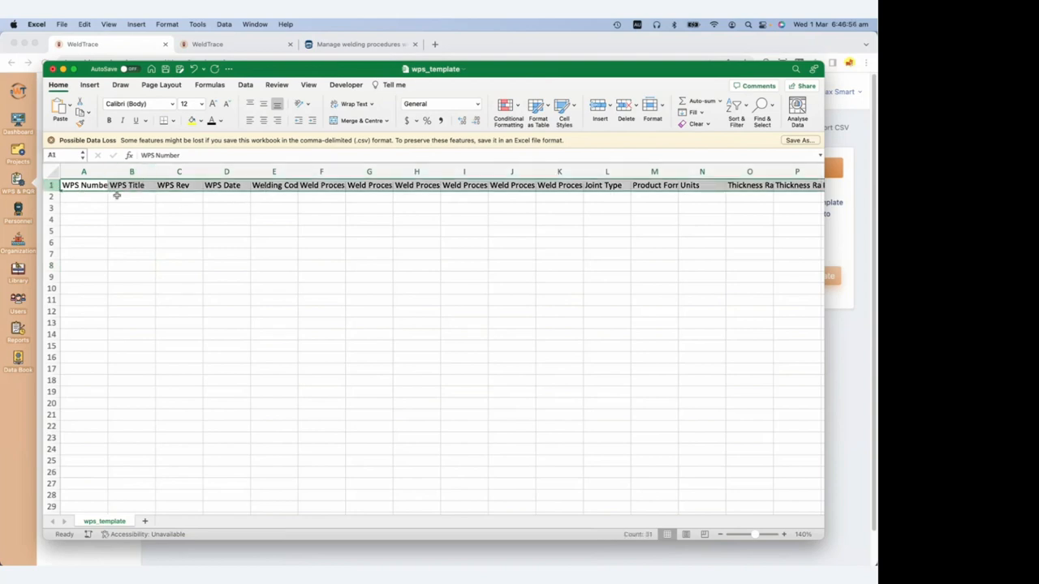
click(77, 195)
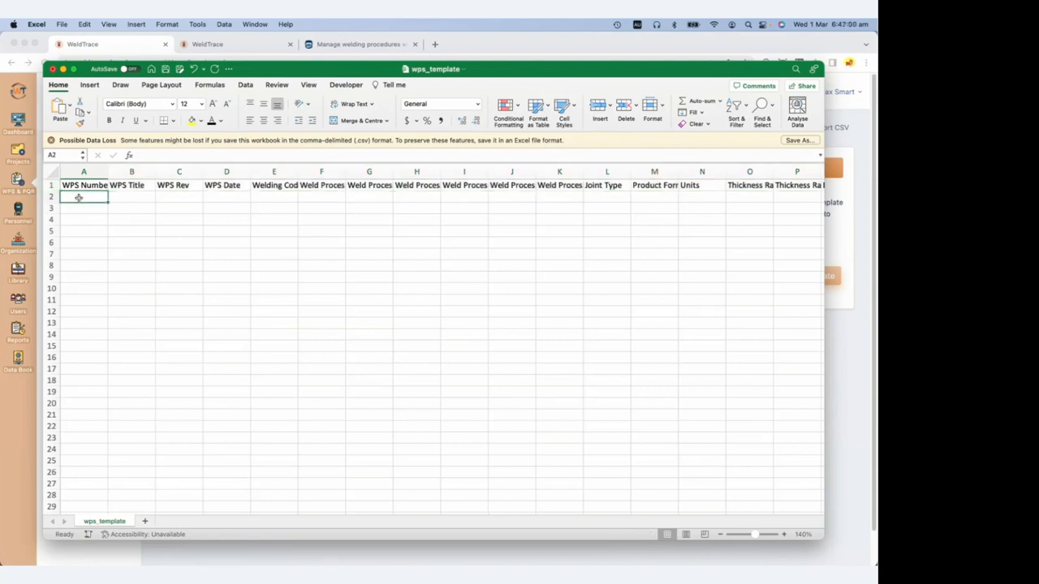
drag(79, 197, 194, 233)
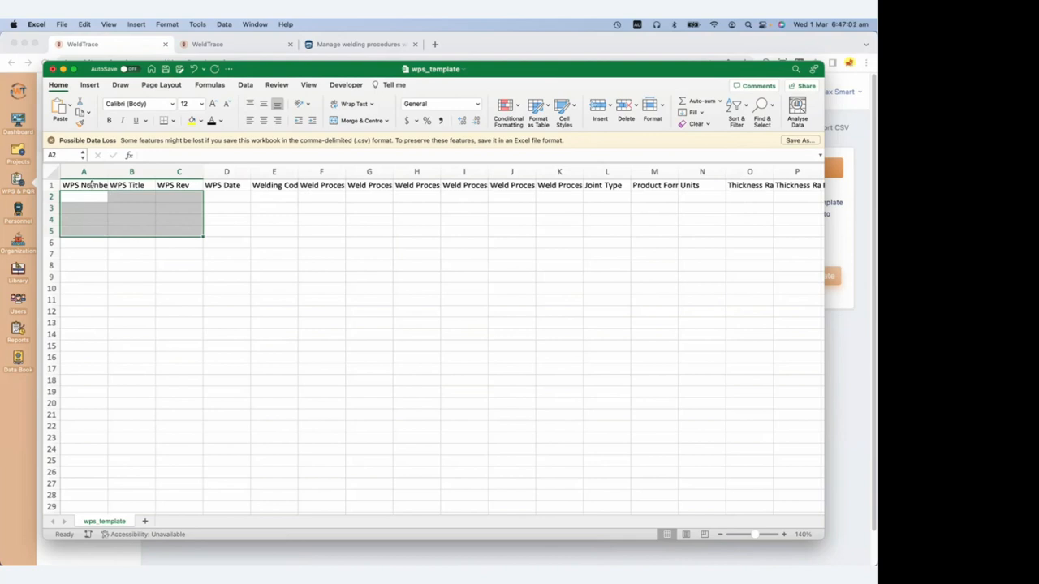
click(53, 70)
click(433, 341)
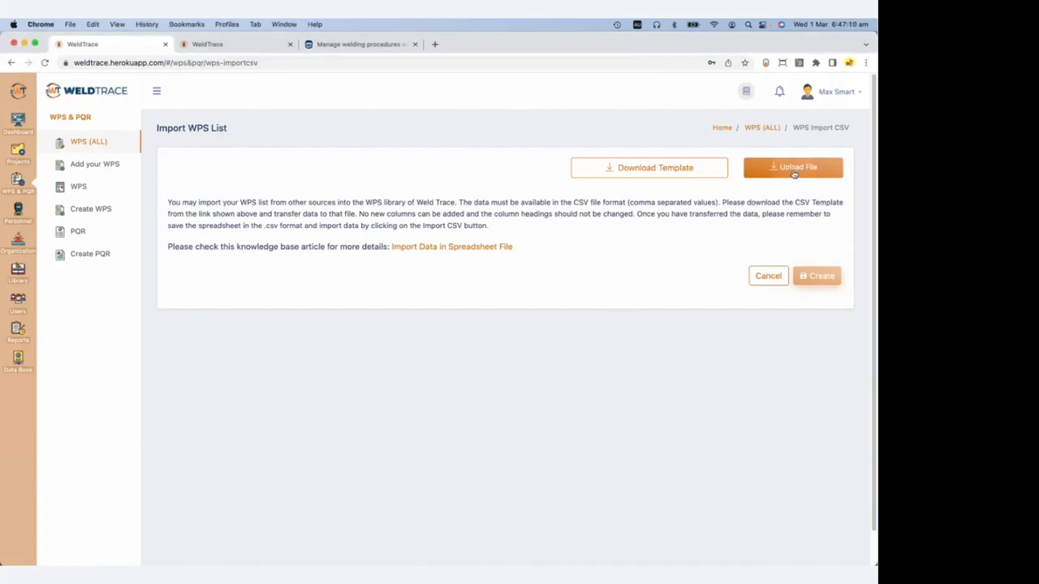
Upload 2_wps_template_error.csv from the Demo files folder to the WPS import and examine the flagged cells across the table.
click(794, 167)
click(276, 205)
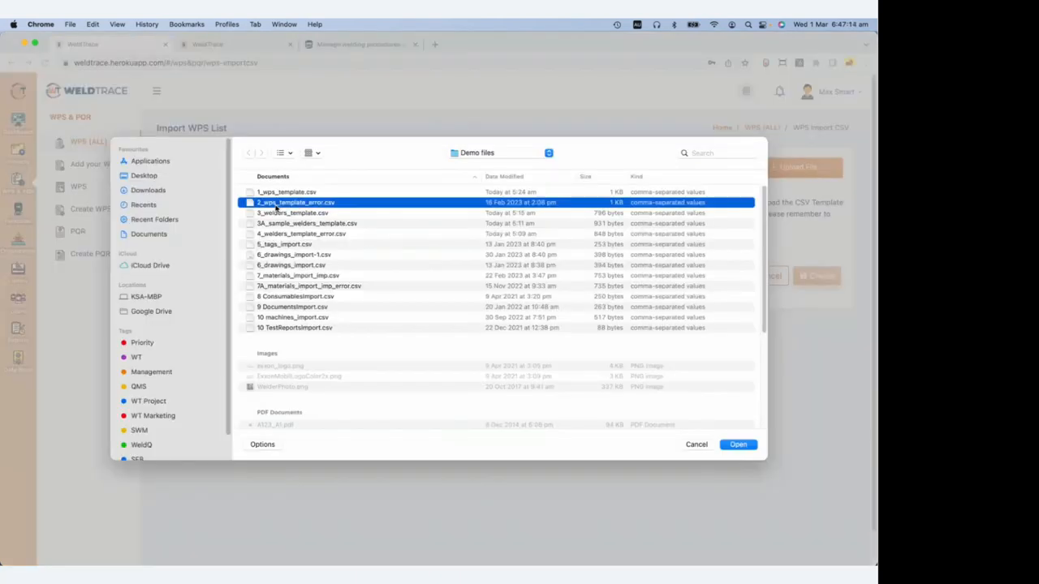
click(739, 445)
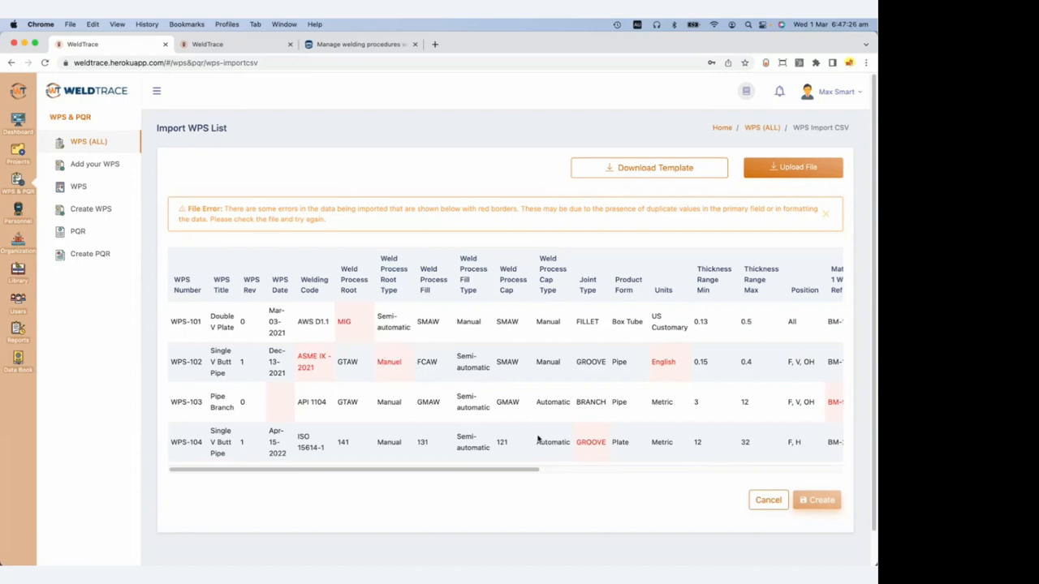
scroll(453, 473, right, 8)
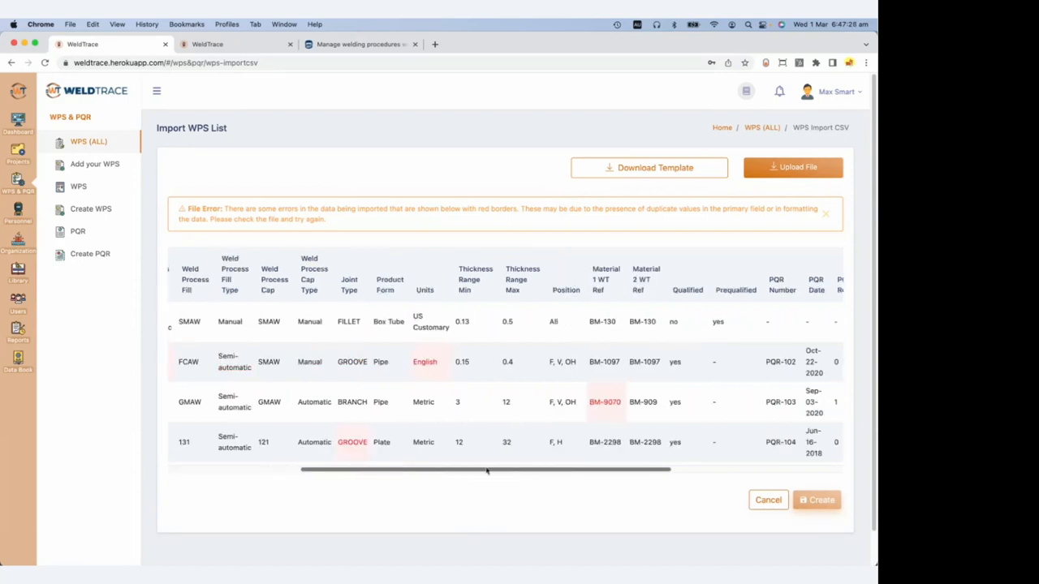
drag(612, 473, 371, 469)
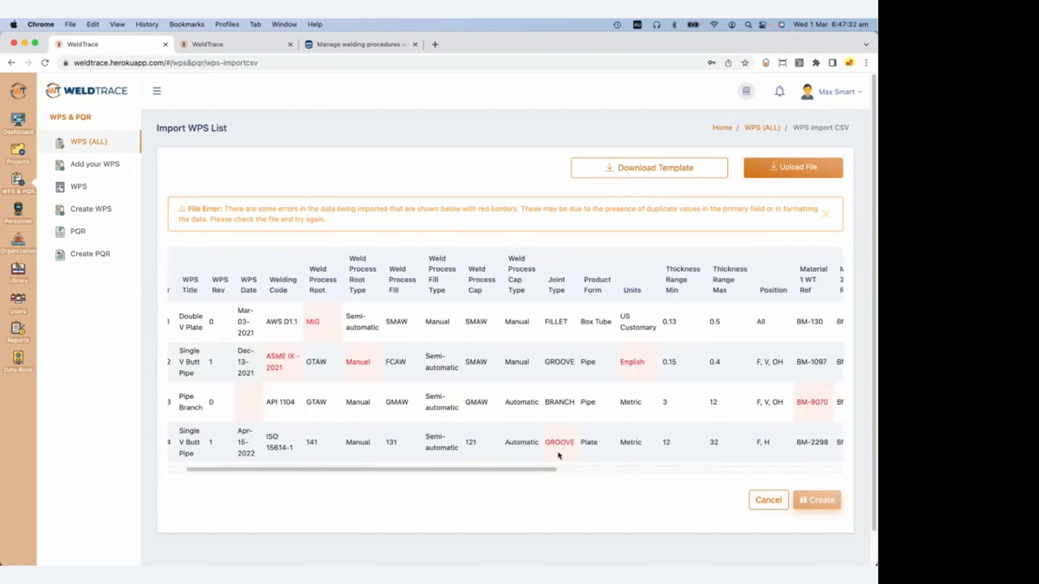
drag(382, 473, 348, 473)
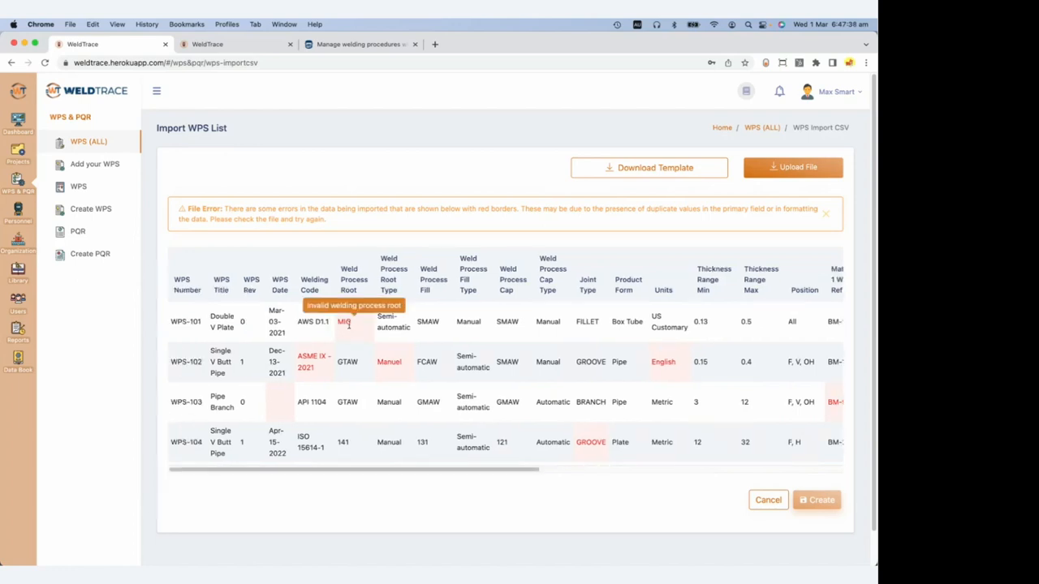
mouse_move(354, 327)
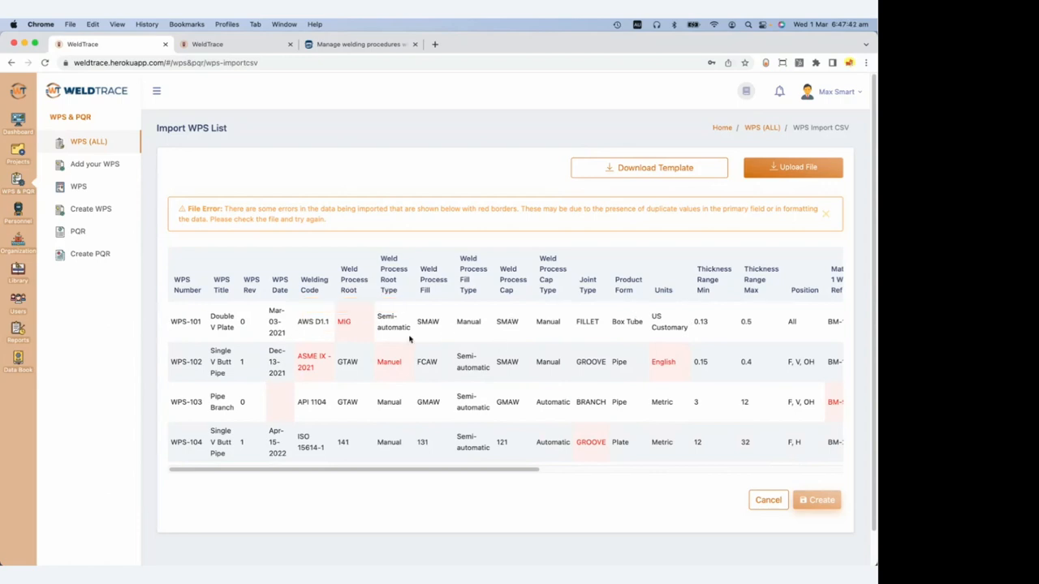
Upload 1_wps_template.csv from the Demo files folder to the WPS import and review its rows through to the comments.
click(814, 172)
click(326, 193)
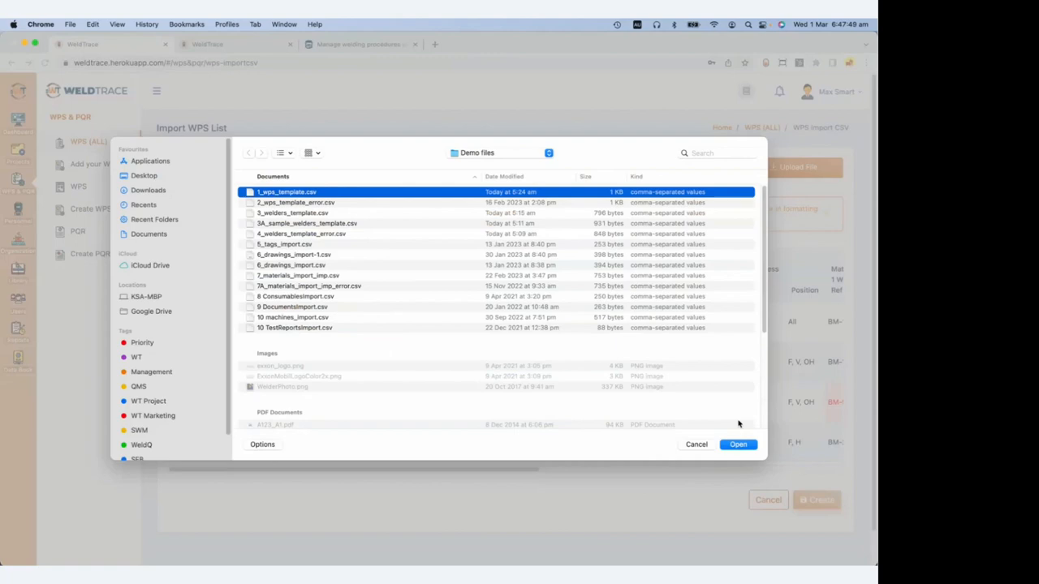
click(743, 449)
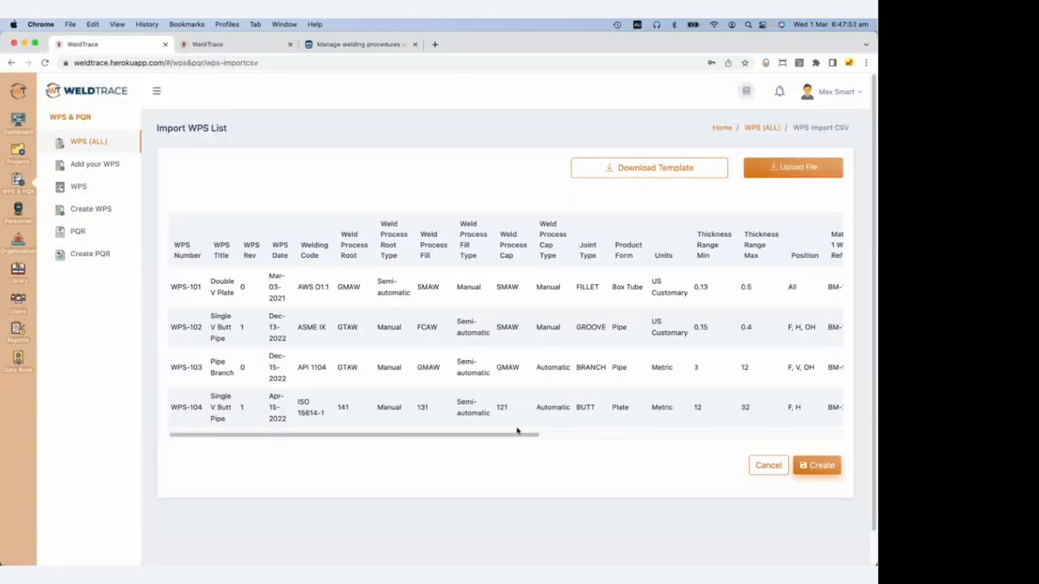
drag(519, 433, 754, 436)
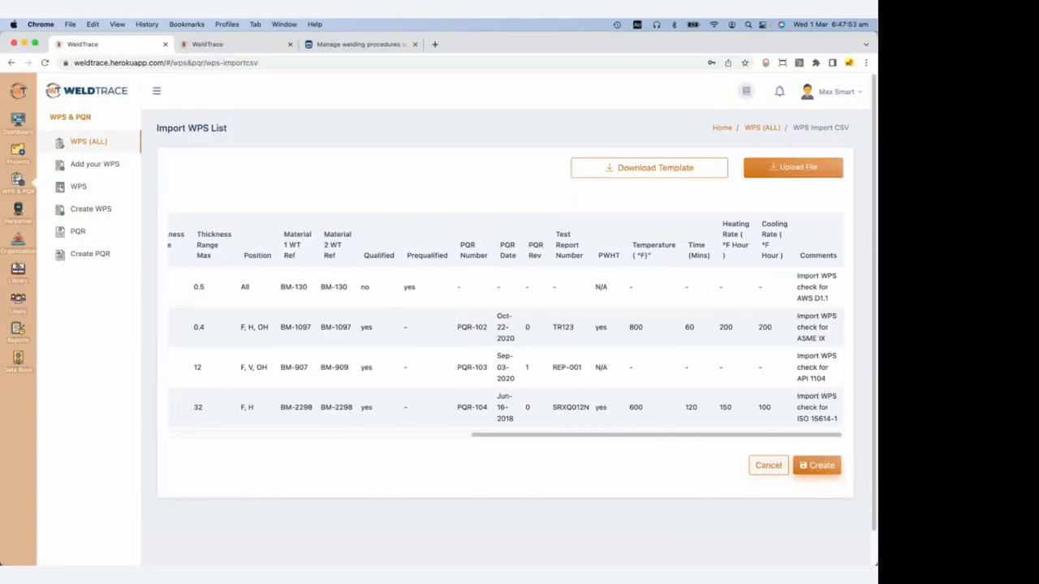
Switch to Finder and open 1_wps_template.csv from the Demo files folder on the Desktop.
click(641, 560)
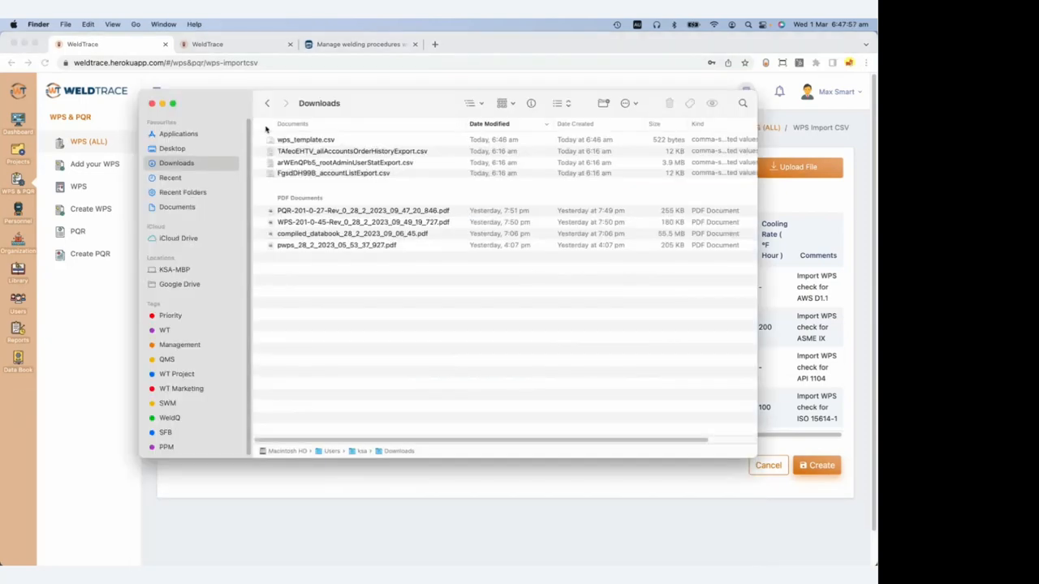
click(193, 149)
click(300, 140)
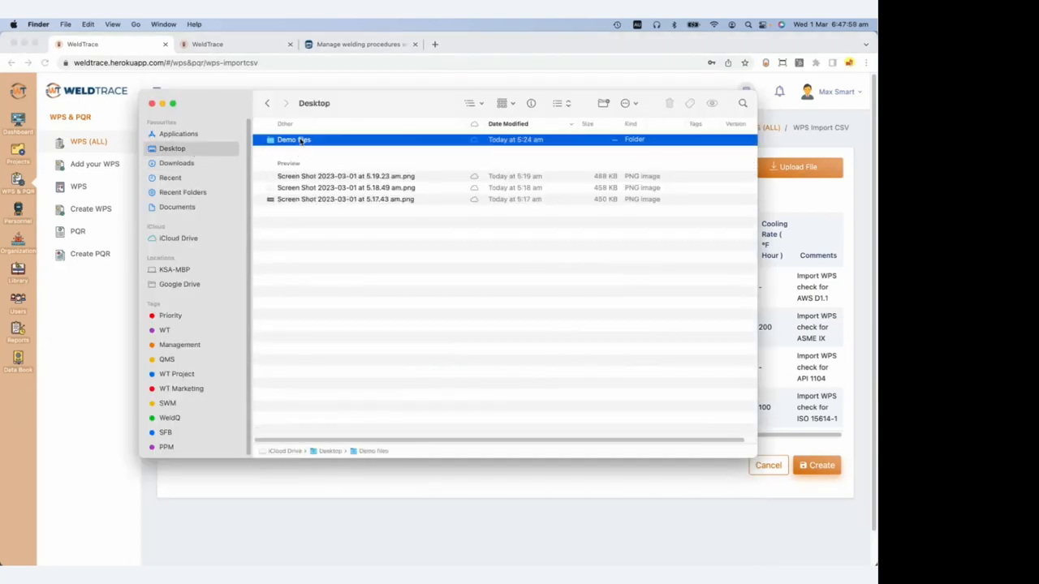
double_click(300, 140)
double_click(307, 141)
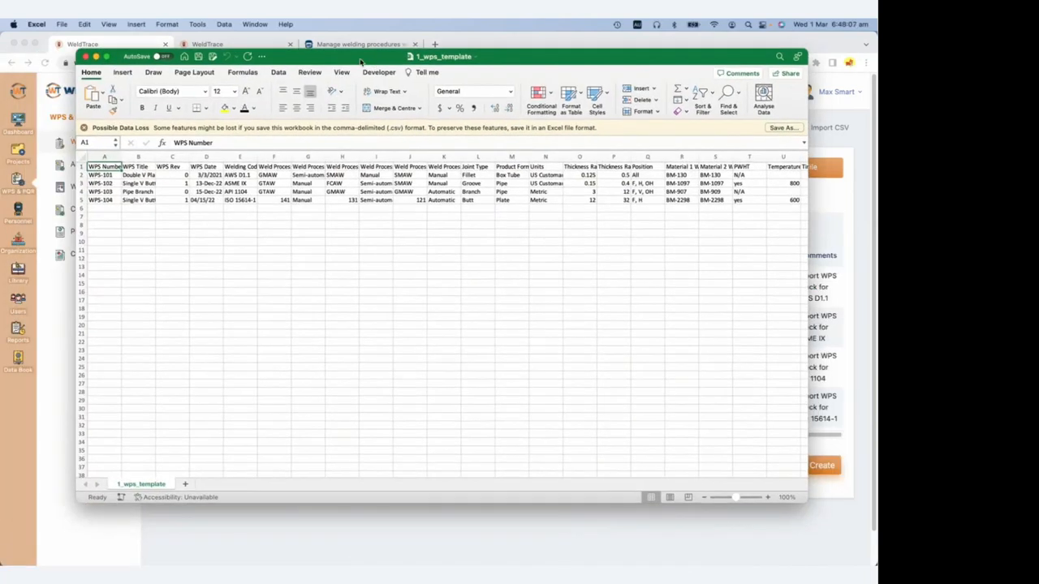
Enlarge the 1_wps_template workbook window to fill the screen and zoom the sheet to 150%.
double_click(361, 62)
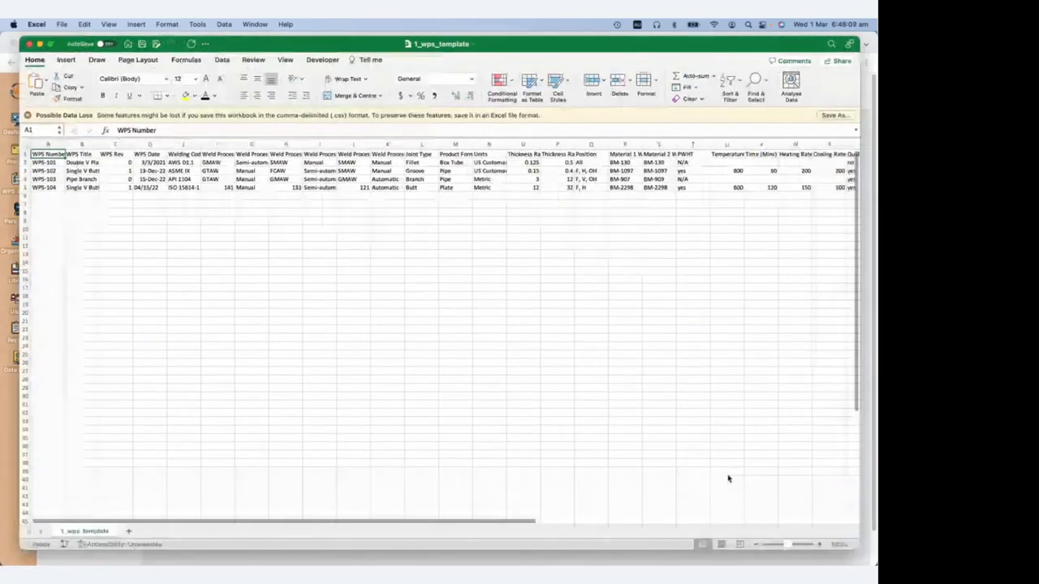
click(840, 561)
click(840, 561)
click(839, 561)
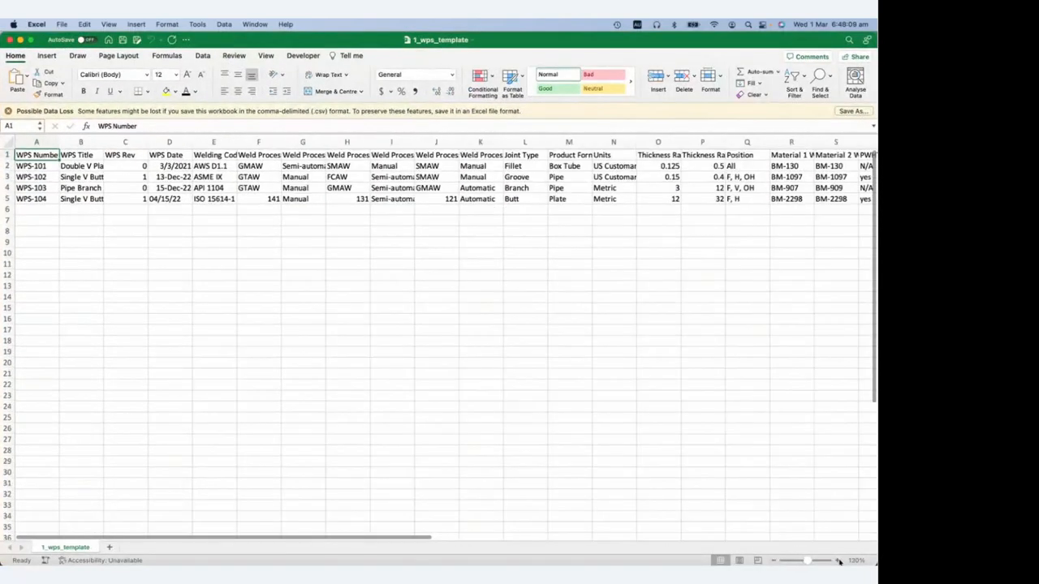
click(840, 560)
click(840, 561)
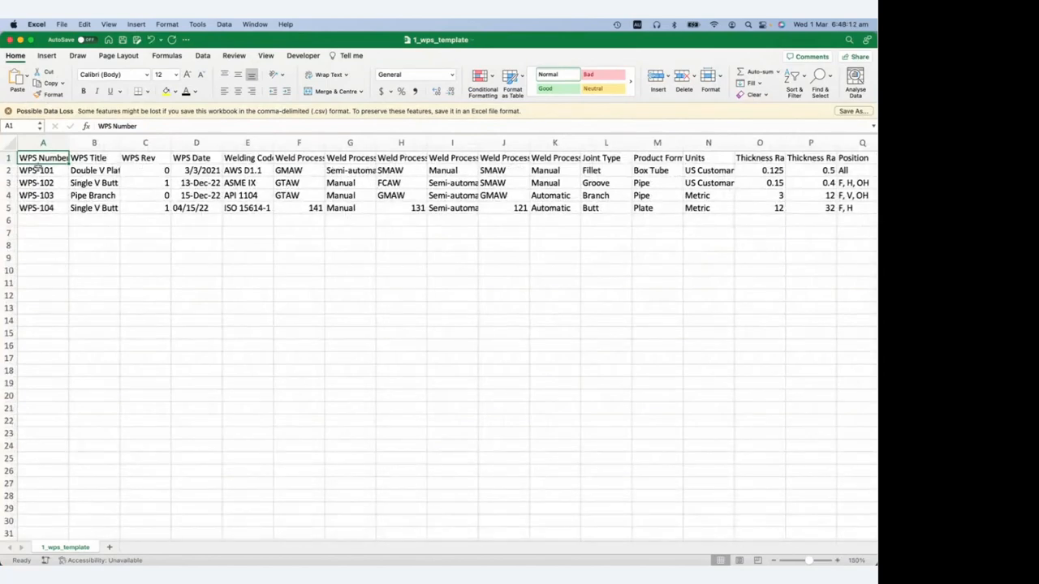
Examine the WPS numbers in rows 2 to 5 and the first procedure's title, revision, date and welding code.
drag(39, 170, 45, 209)
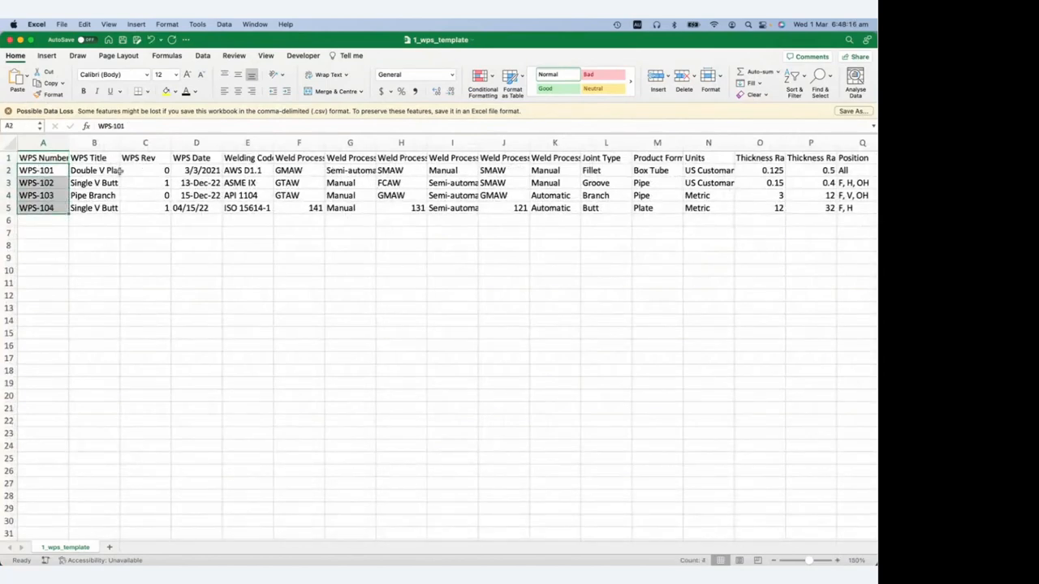
drag(117, 171, 128, 175)
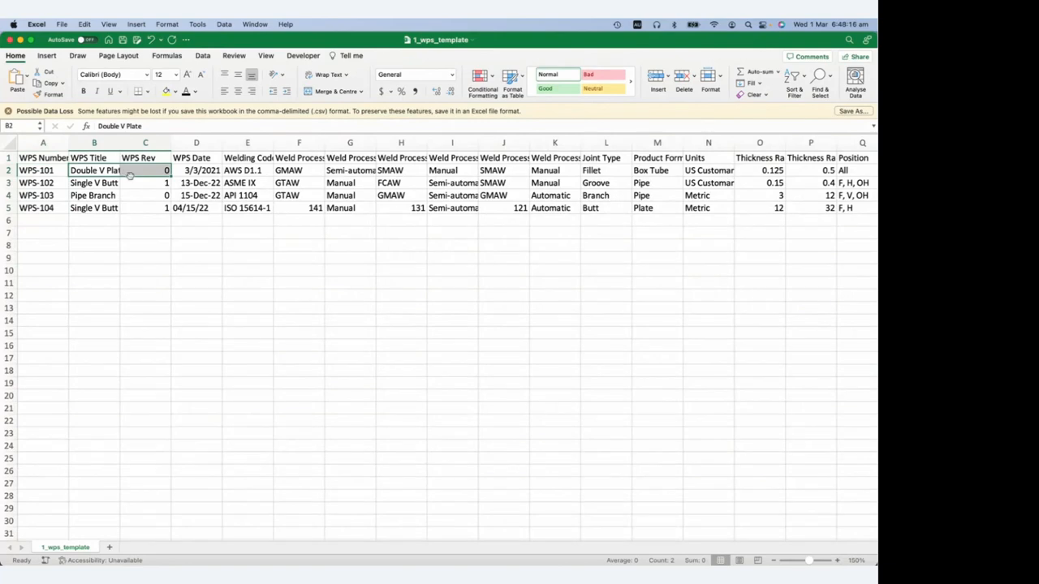
click(10, 170)
click(37, 169)
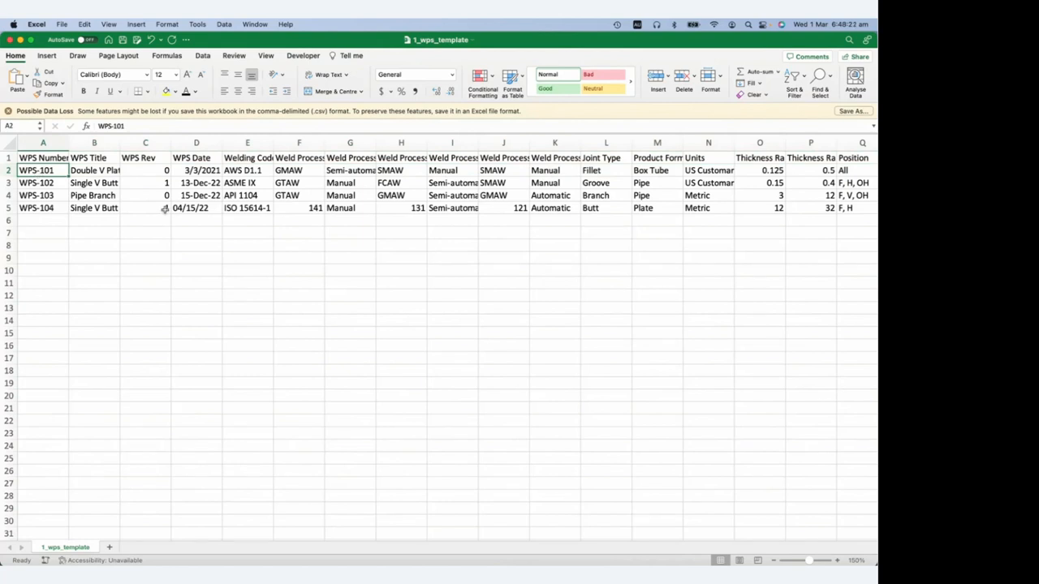
key(Right)
key(Right)
key(Right)
key(Right)
key(Right)
key(Right)
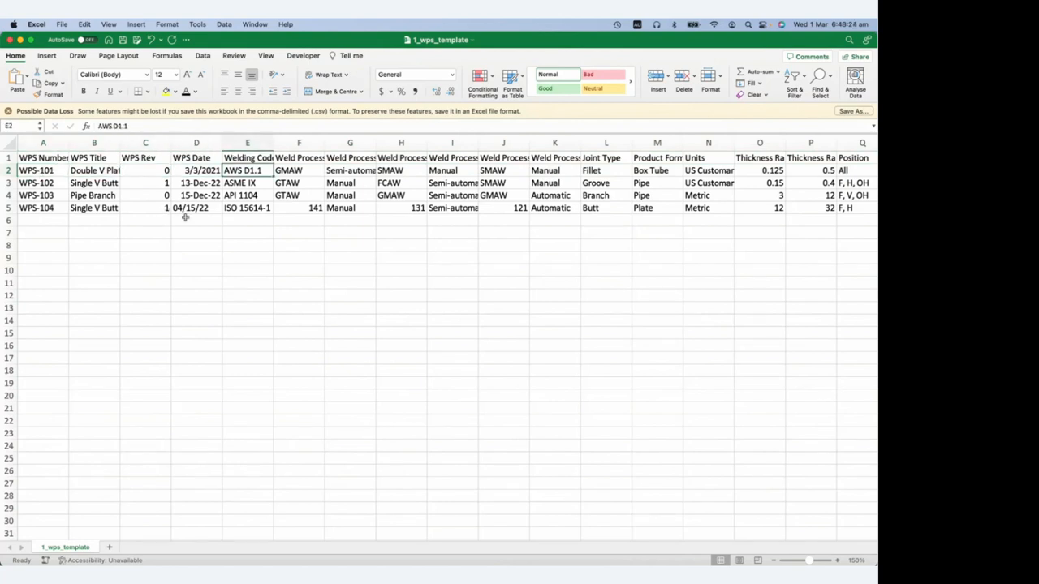
Examine the weld process and process type cells in the WPS-101 row.
key(Right)
key(Right)
key(Right)
key(Right)
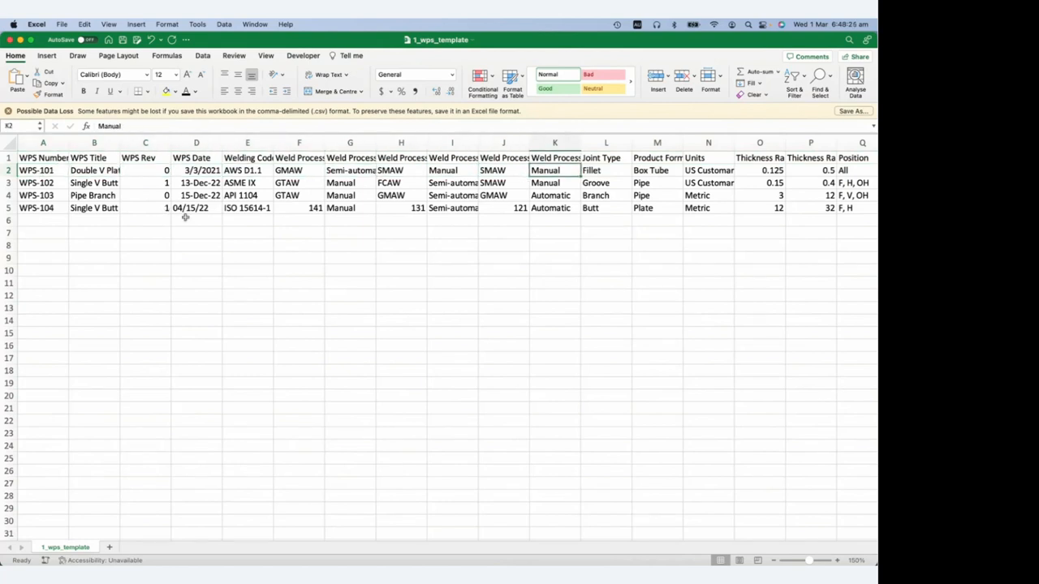
key(Left)
key(Left)
key(Right)
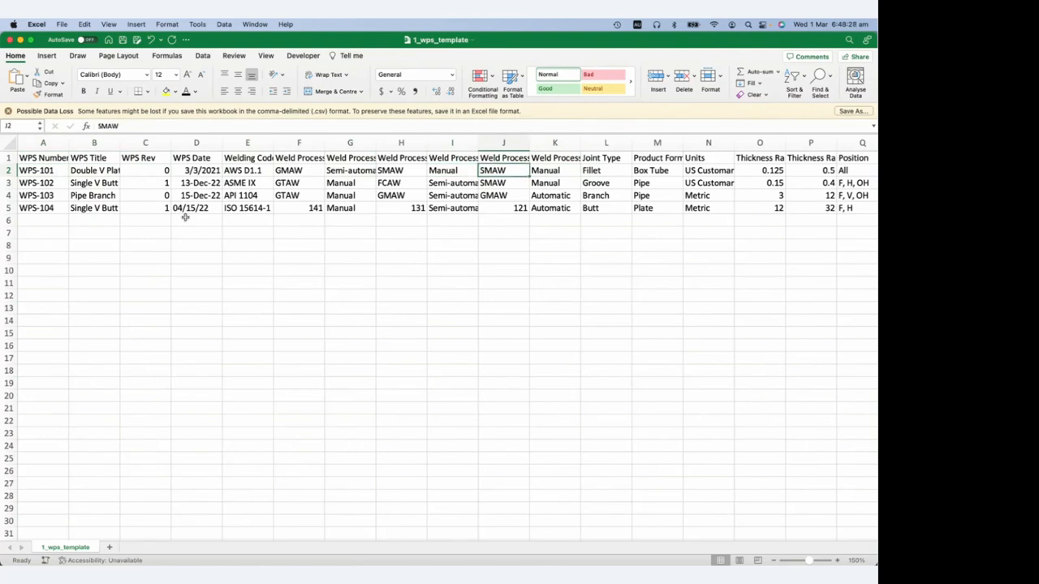
Check the WPS-101 row's joint type, product form and units against its welding code.
key(Right)
key(Right)
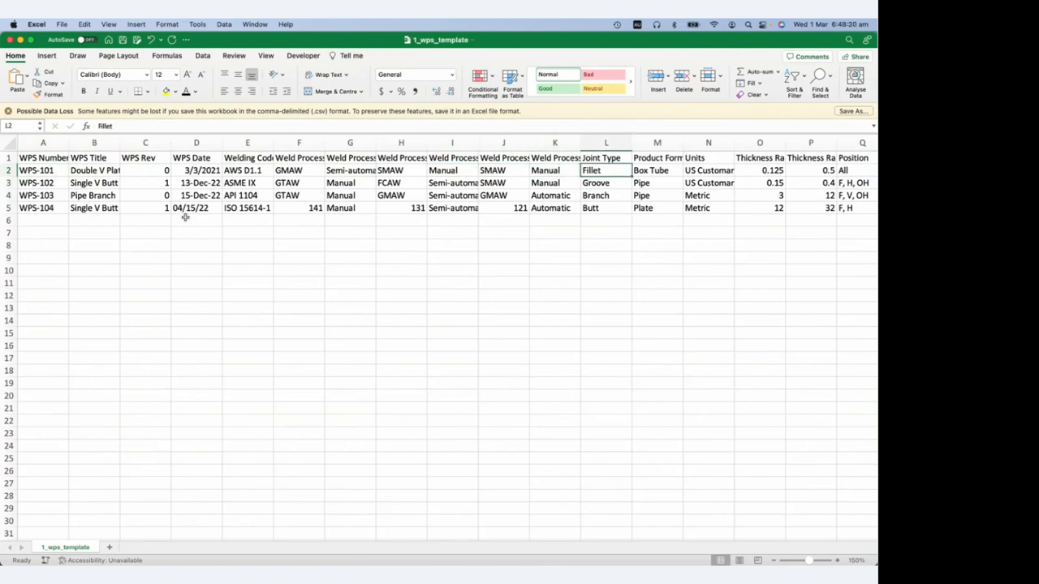
key(Right)
key(Right)
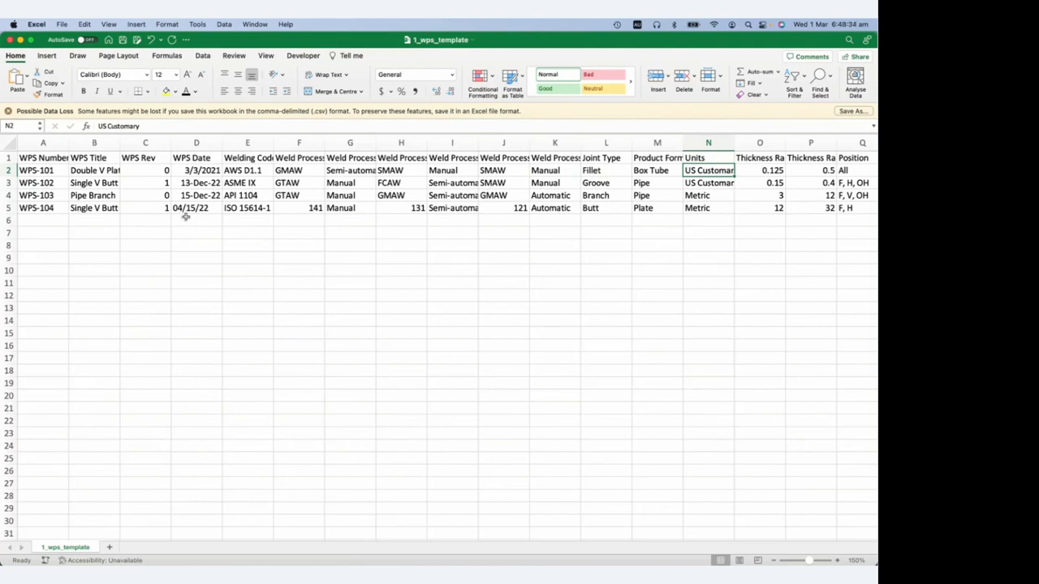
click(251, 170)
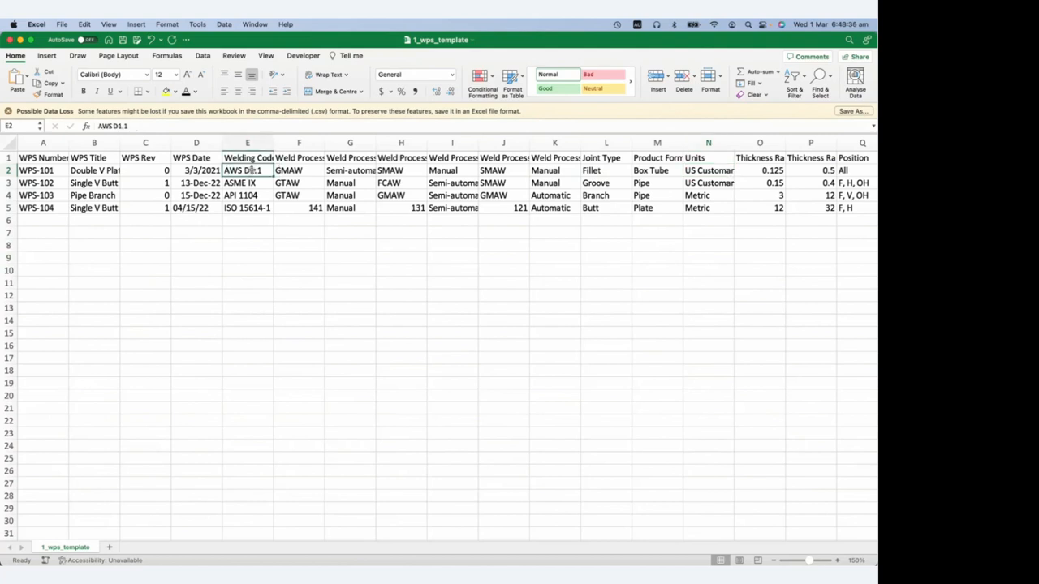
Review the WPS-101 row's thickness range and the Position entries of all four procedures.
click(767, 170)
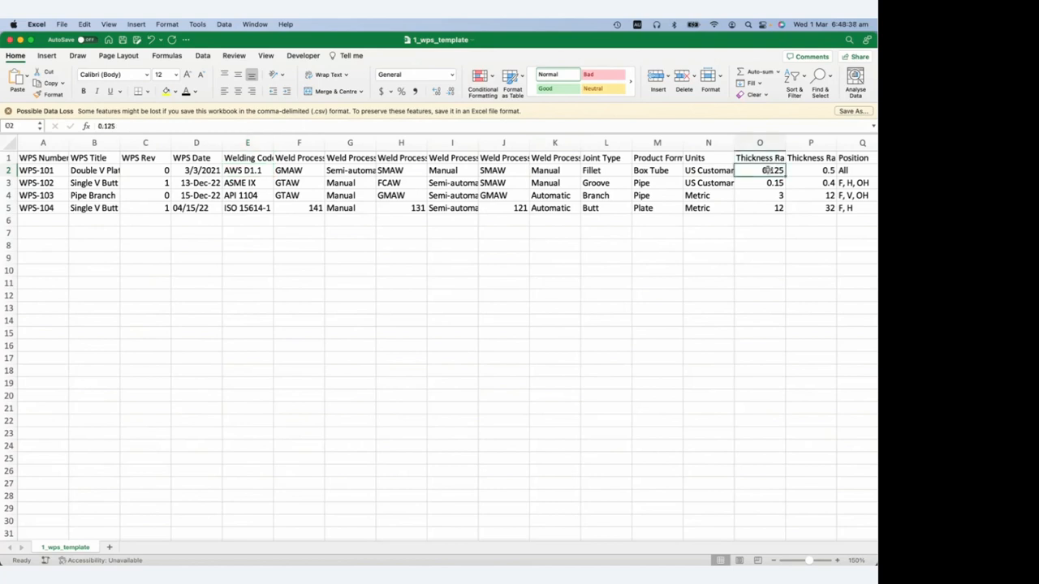
key(Right)
key(Right)
key(Right)
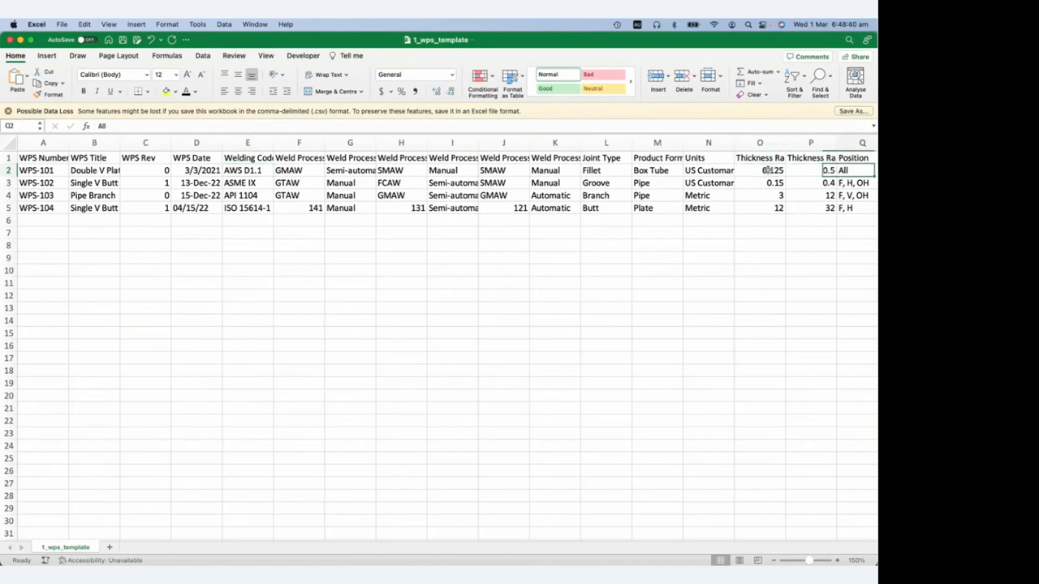
key(Right)
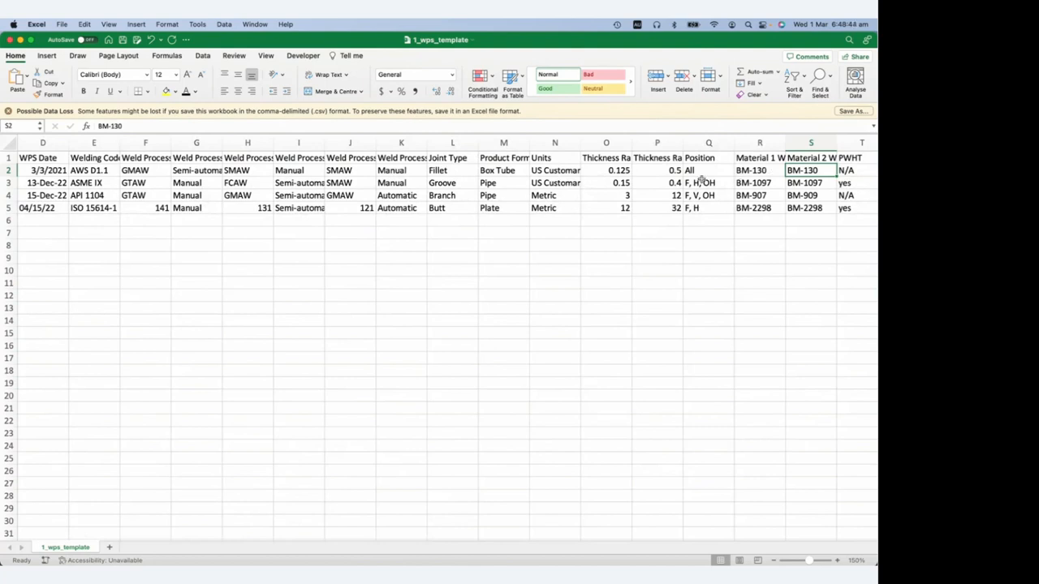
drag(705, 171, 711, 207)
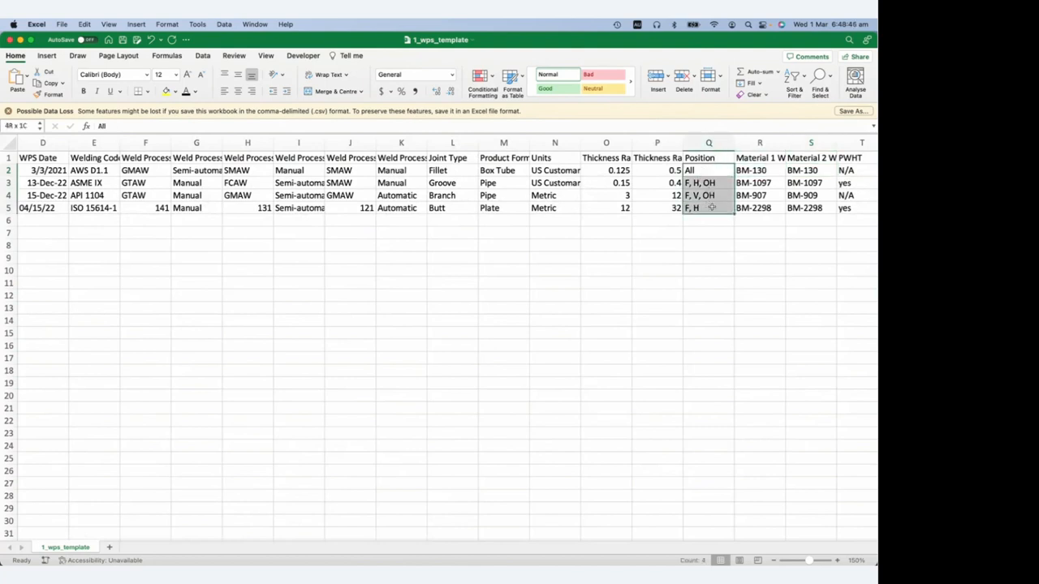
click(702, 172)
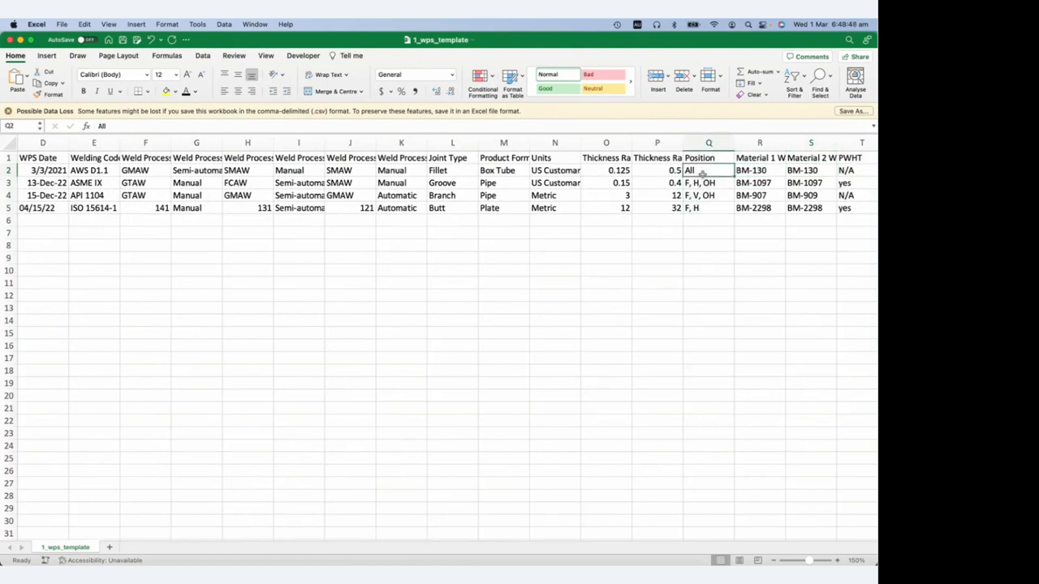
Switch to the WeldTrace Help Center in Chrome and open the Add a WPS (BYO) article from the WPS (All) article.
key(ctrl+Up)
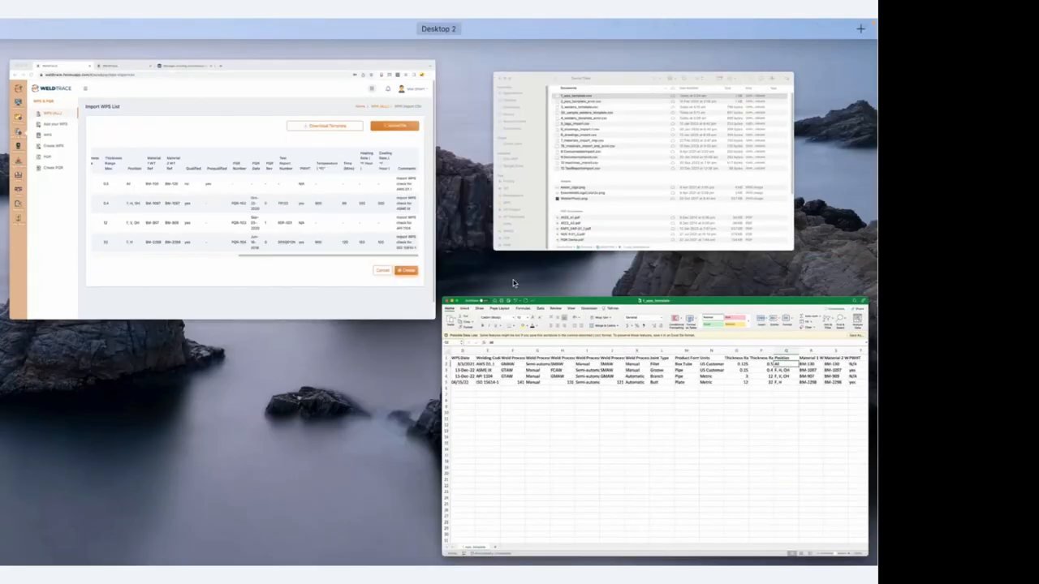
click(302, 279)
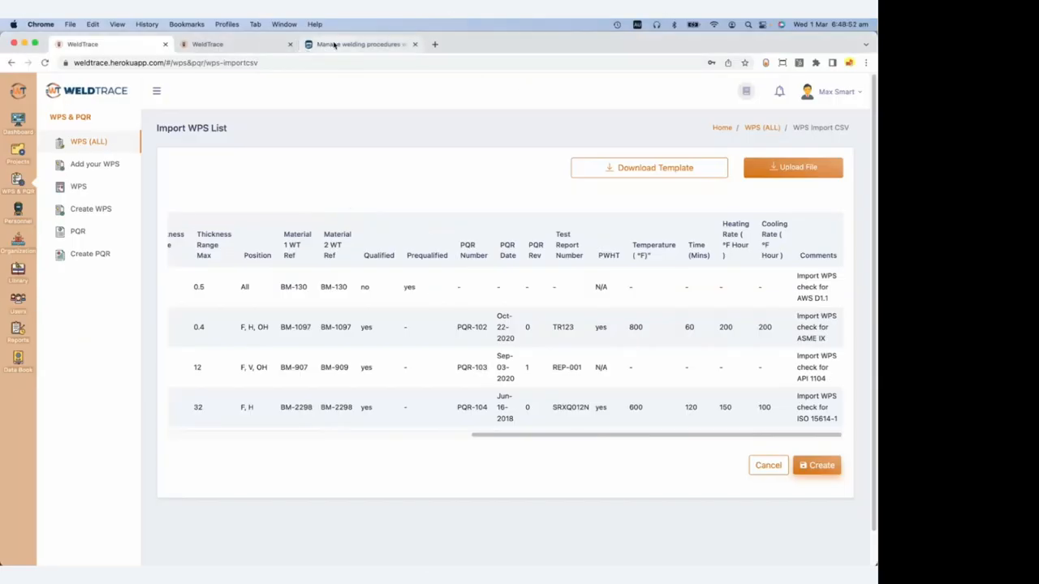
click(332, 46)
scroll(374, 276, down, 8)
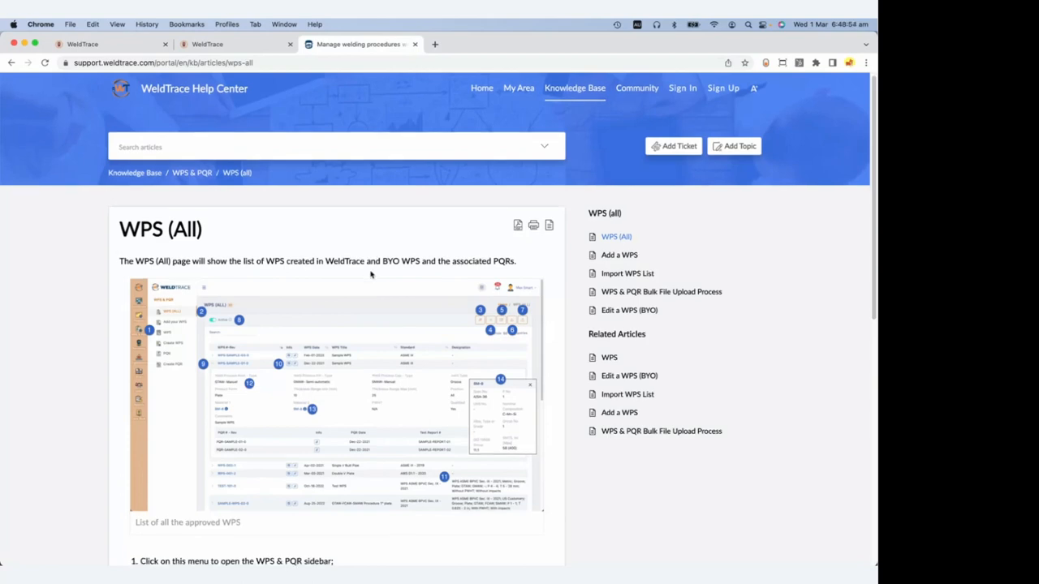
scroll(371, 276, down, 5)
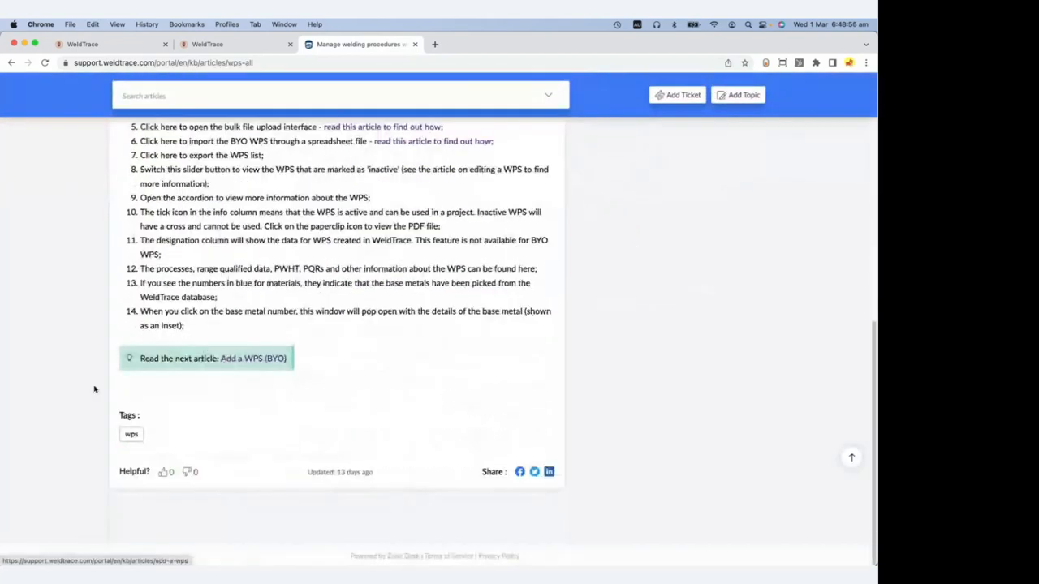
click(233, 365)
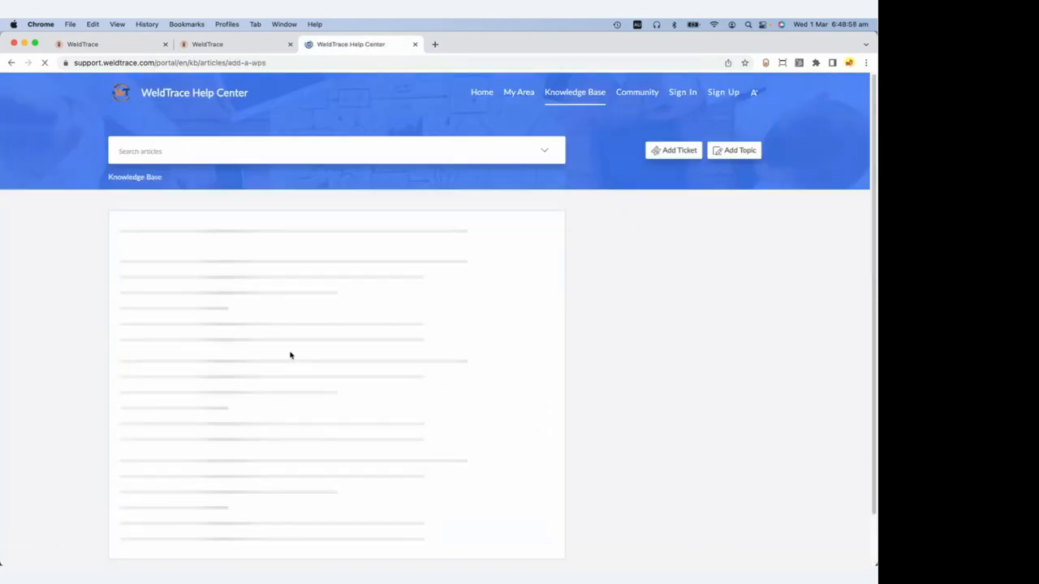
Read the article's permitted options for weld process, type and joint type, and highlight the Position options.
scroll(297, 359, down, 15)
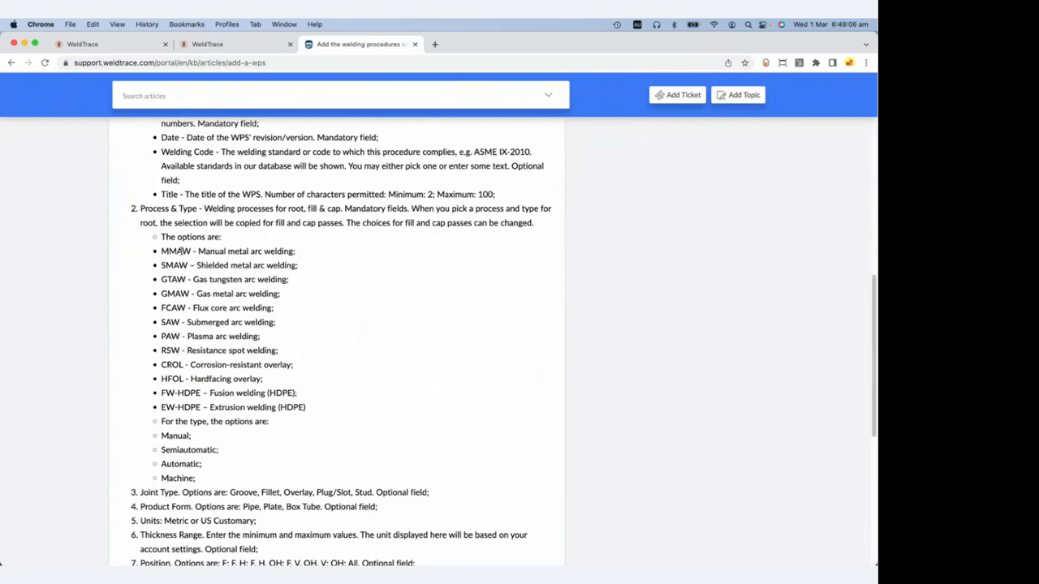
scroll(183, 259, down, 10)
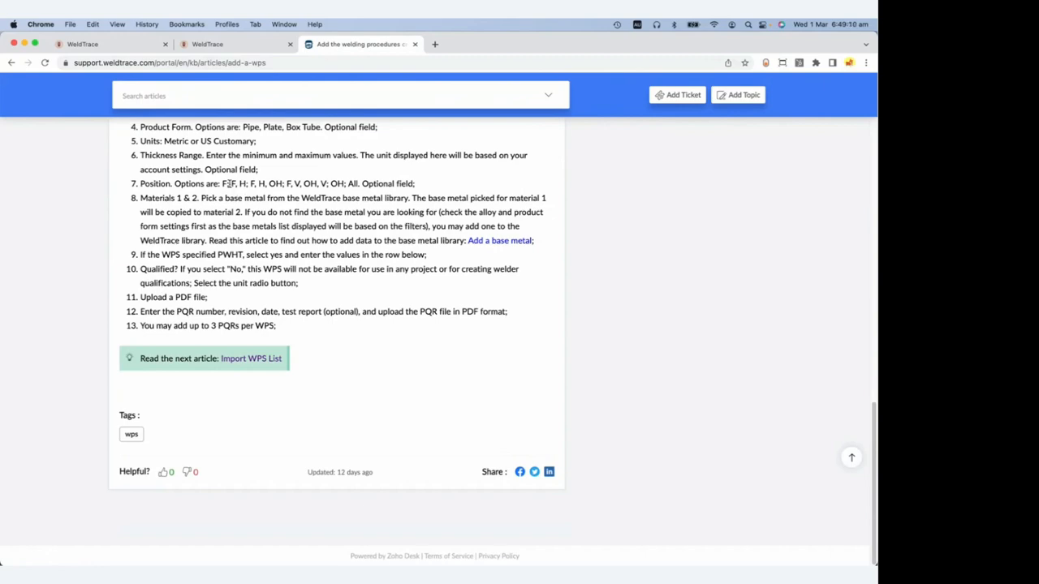
drag(223, 185, 345, 186)
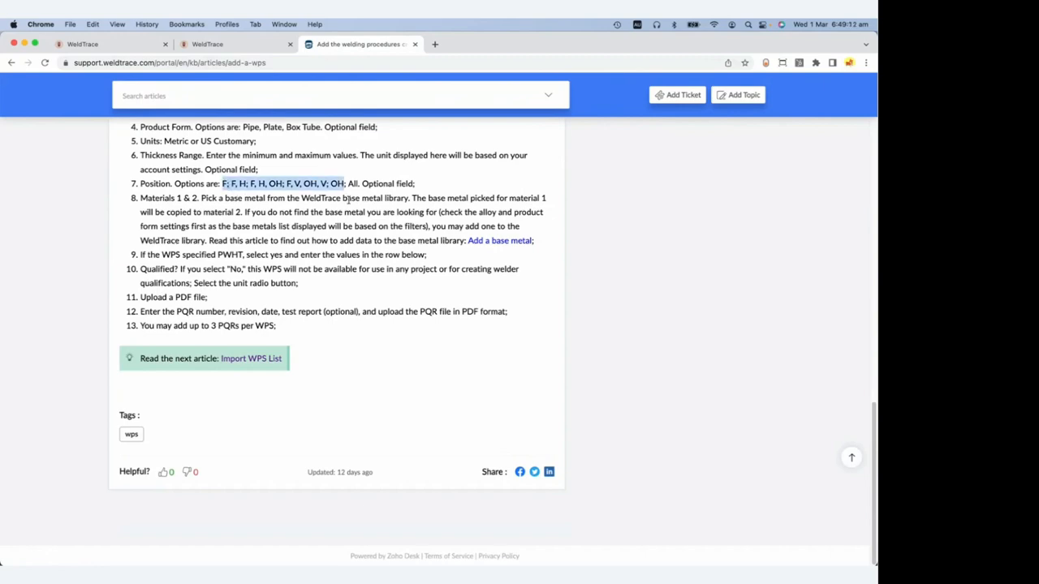
scroll(386, 348, up, 5)
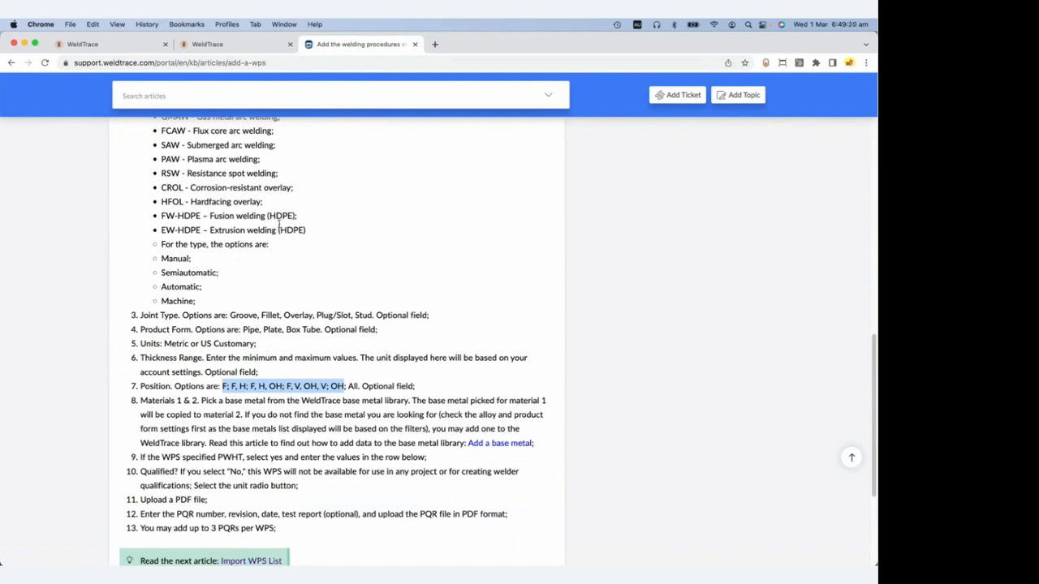
scroll(309, 211, up, 2)
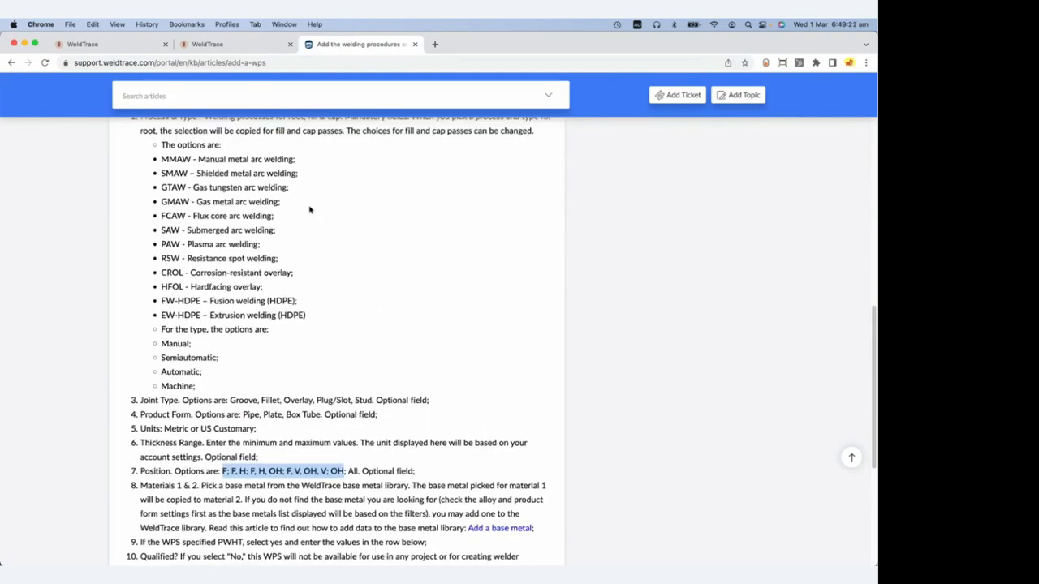
Review the first columns of WeldTrace's Import WPS List table and switch back to the 1_wps_template workbook in Excel.
click(118, 44)
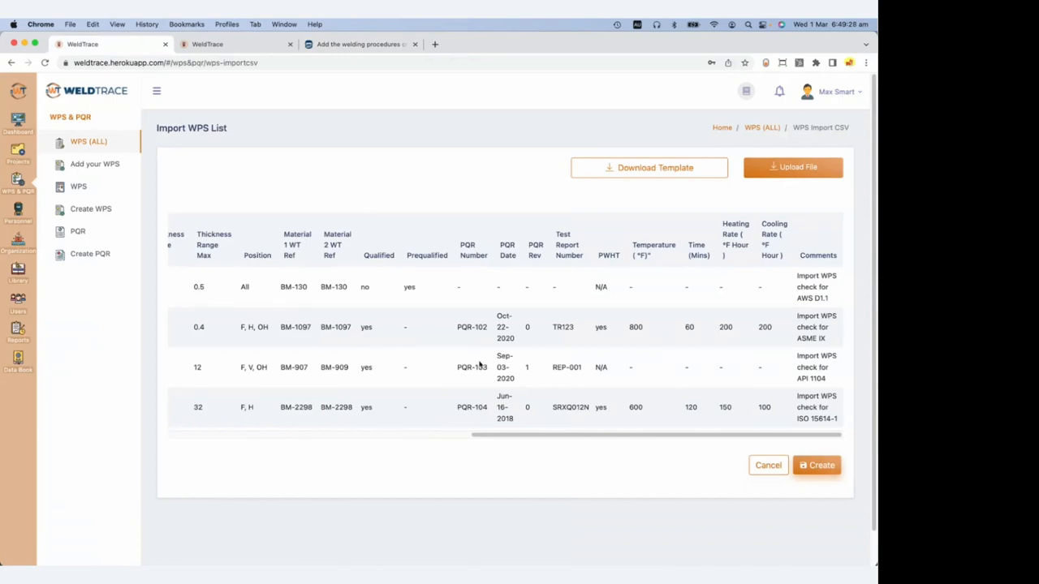
drag(556, 438, 268, 444)
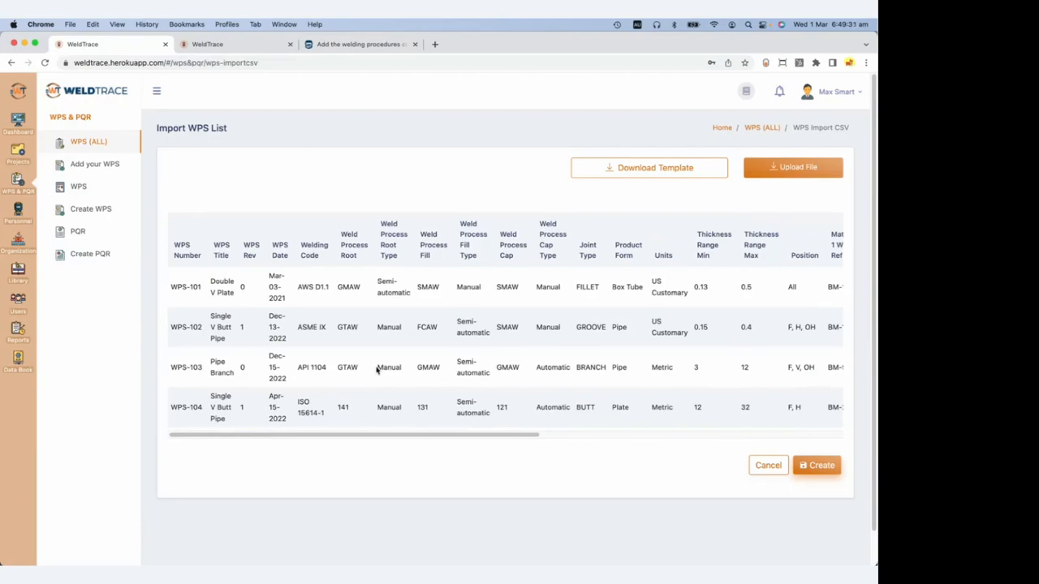
key(ctrl+Up)
click(278, 165)
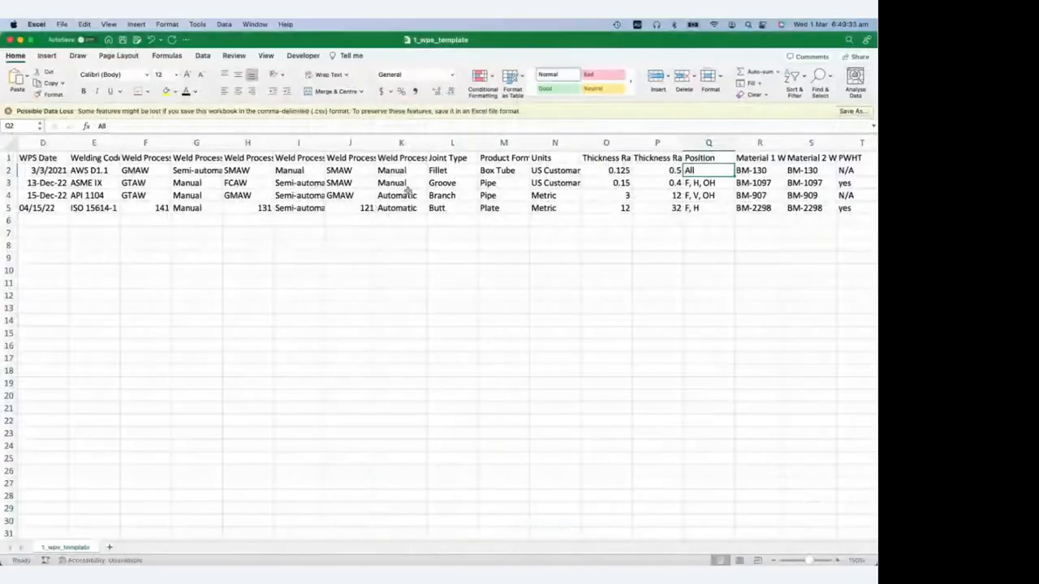
Examine the WPS-101 row again from the joint type through product form, units and thickness range to the position.
click(450, 172)
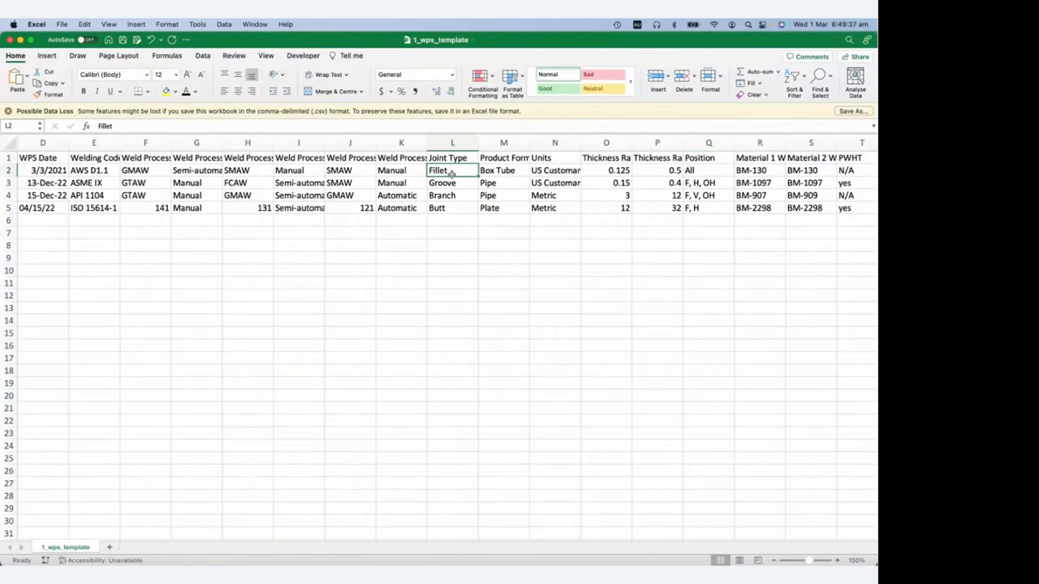
key(Tab)
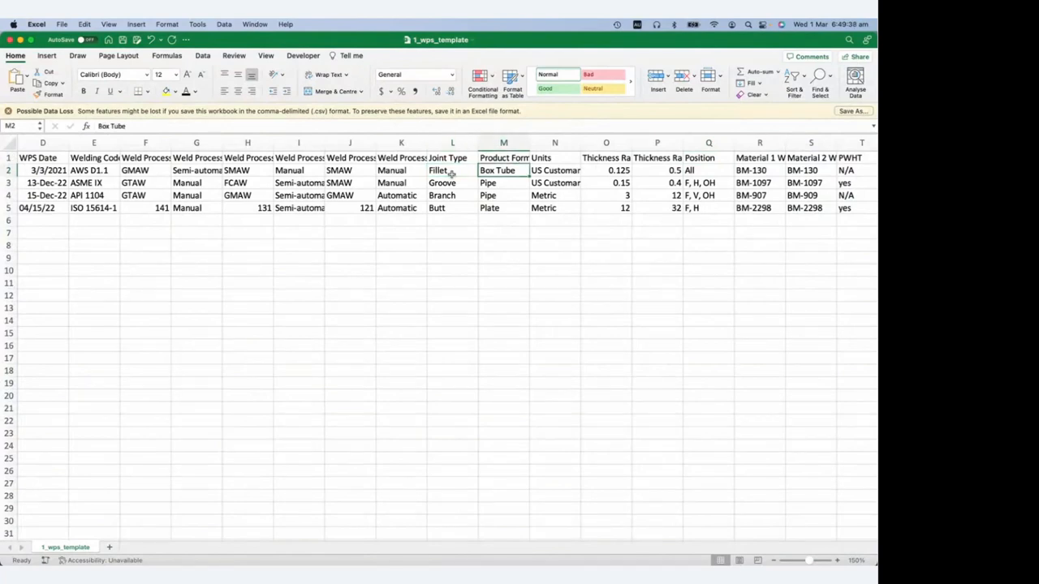
key(Tab)
key(Tab)
key(Tab)
key(Tab)
Examine the Material 1 and Material 2 WT reference cells and the PWHT cell in the WPS-101 row.
key(Tab)
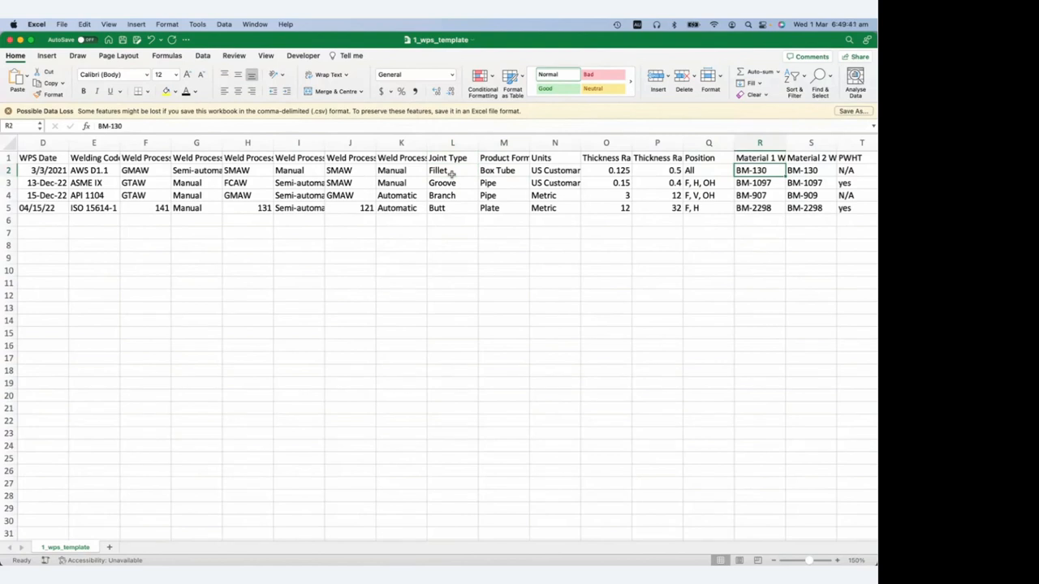
key(Right)
key(Right)
key(Left)
key(Left)
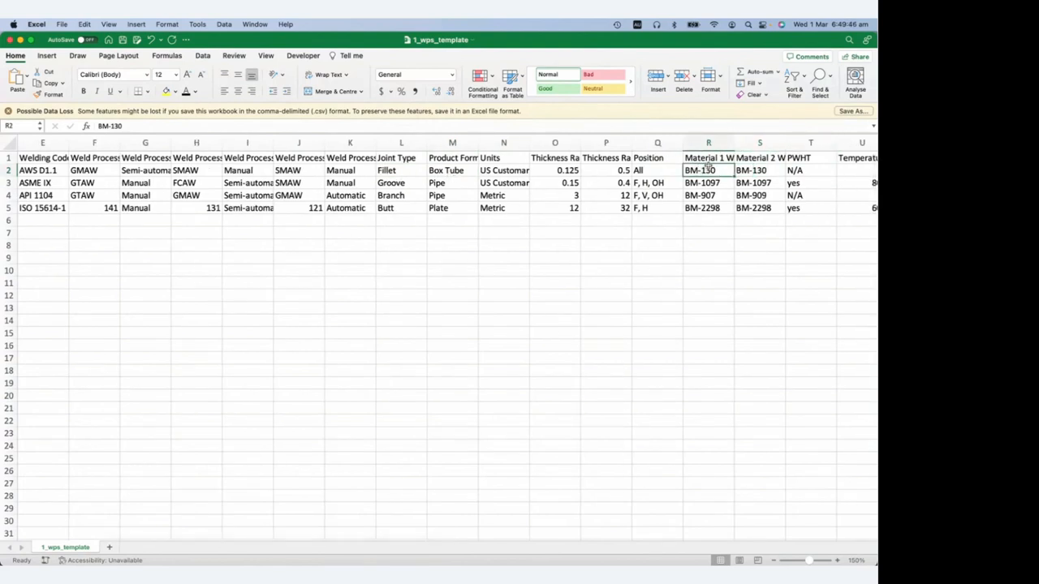
Switch to WeldTrace in Chrome, reload the second WeldTrace page and open the library's Base Metals list.
key(ctrl+Up)
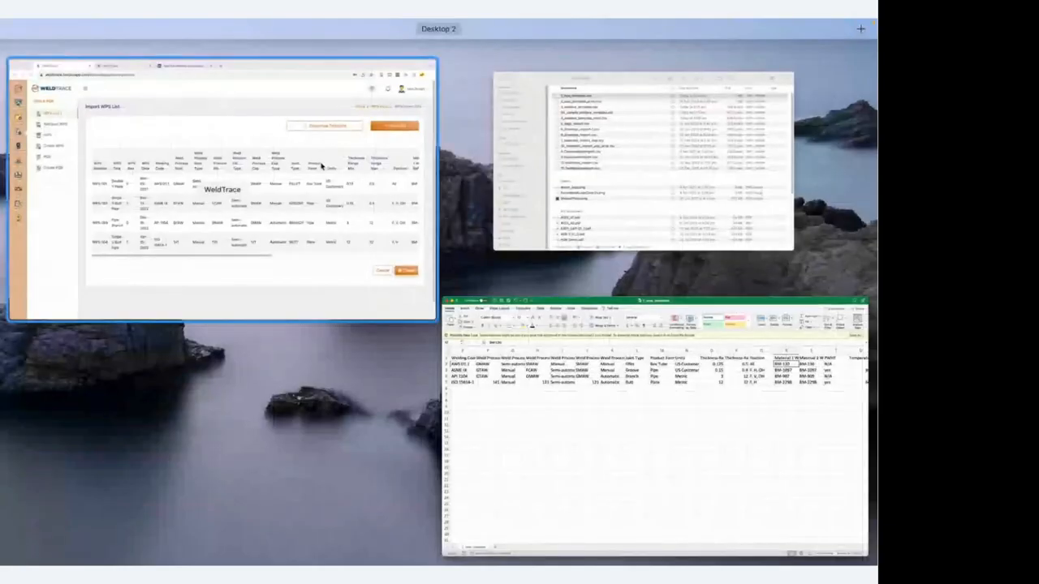
click(319, 164)
click(225, 49)
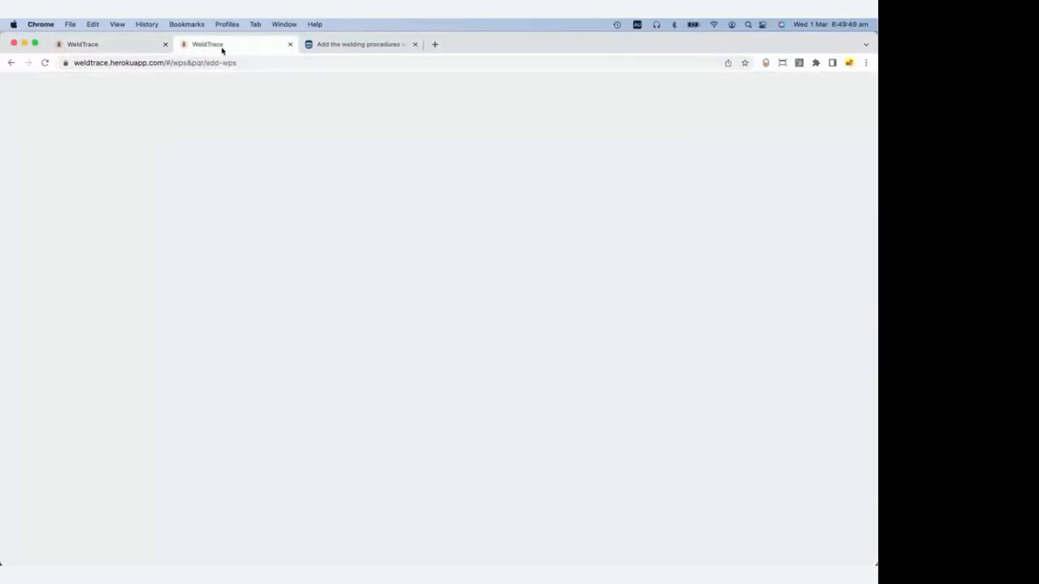
click(44, 62)
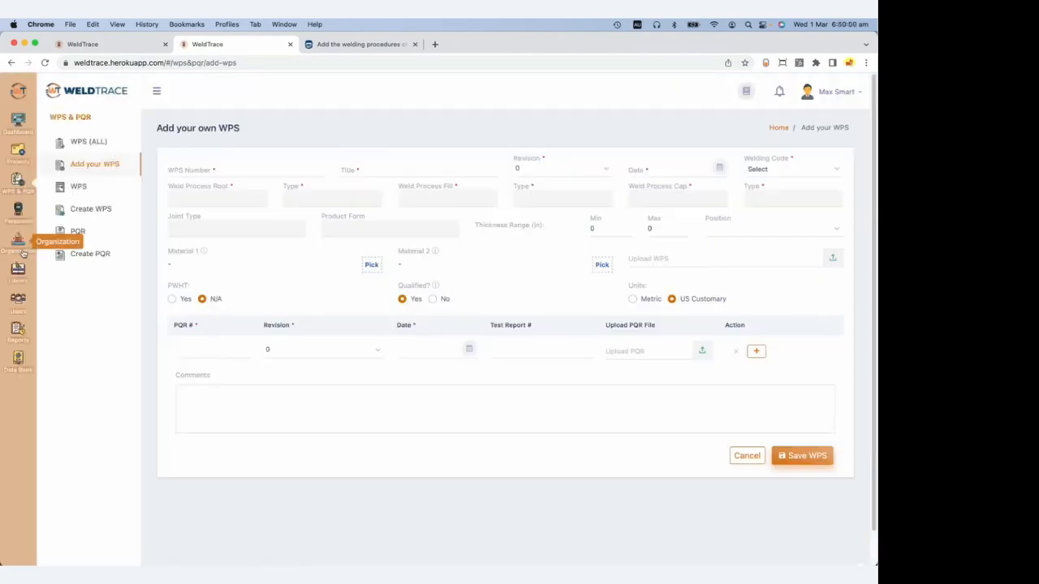
click(18, 273)
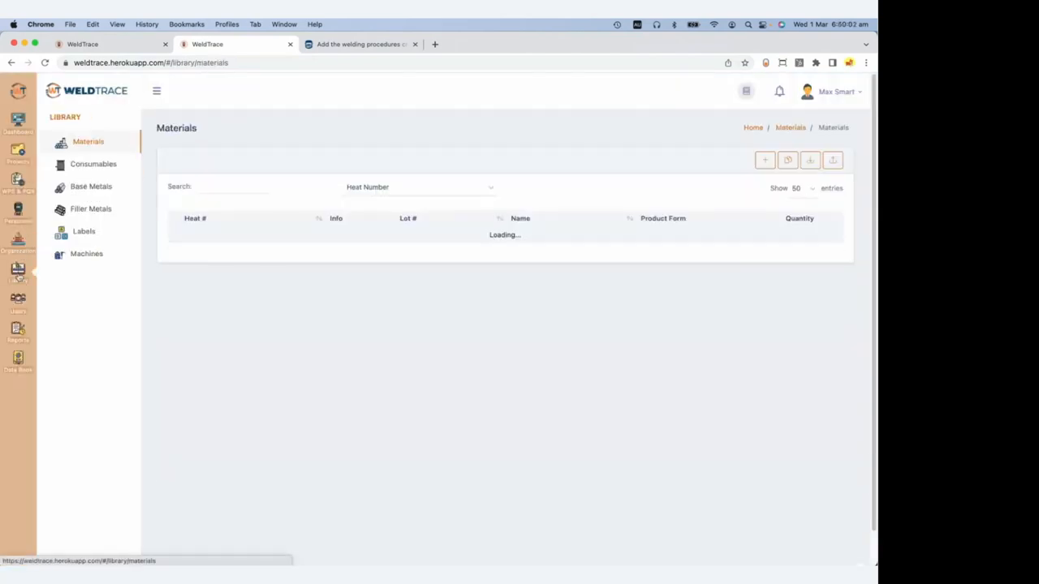
click(91, 187)
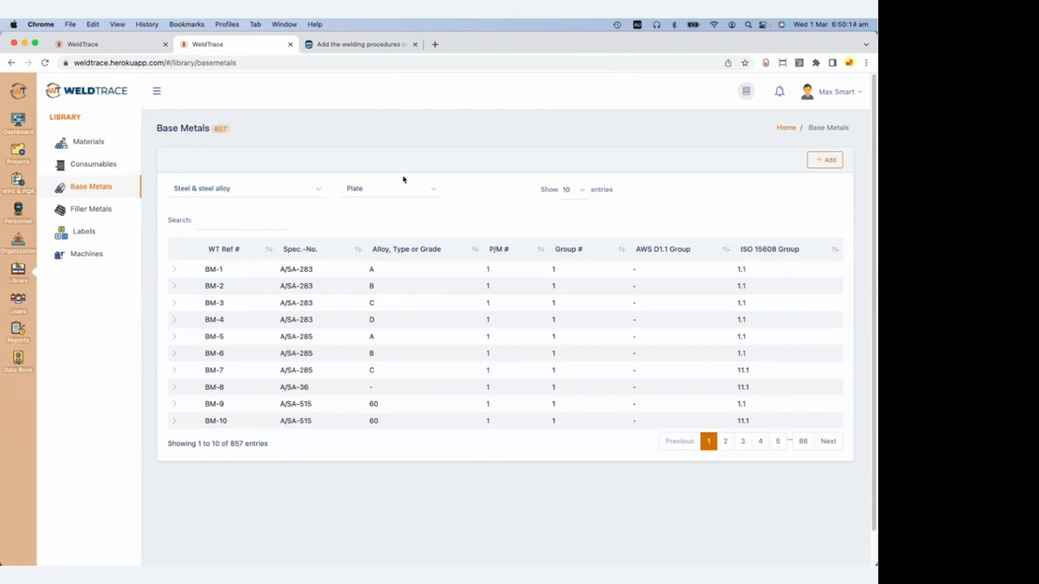
Filter the base metals to product form Pipe and search for 335.
click(378, 197)
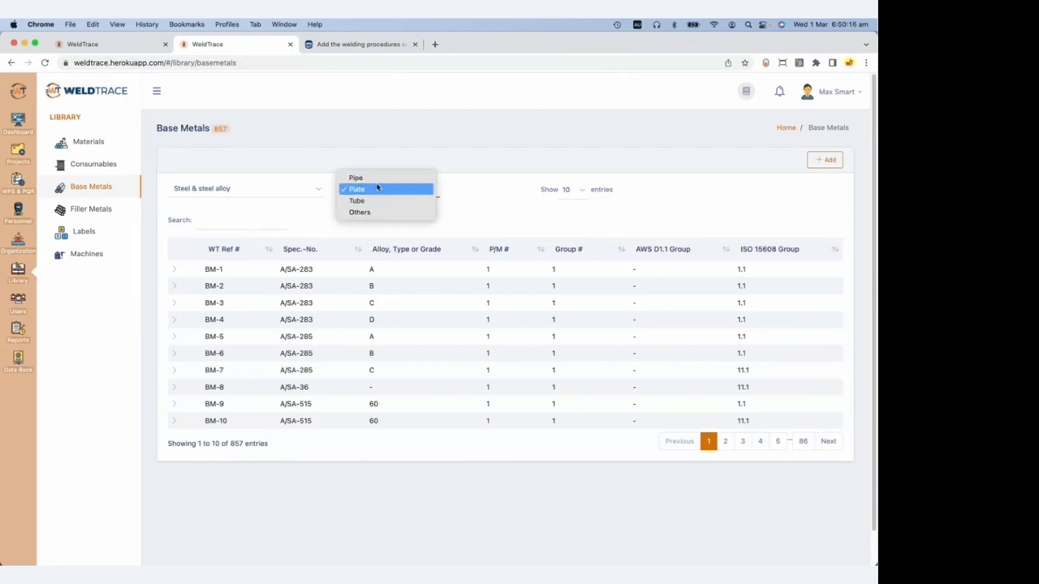
click(375, 178)
click(253, 221)
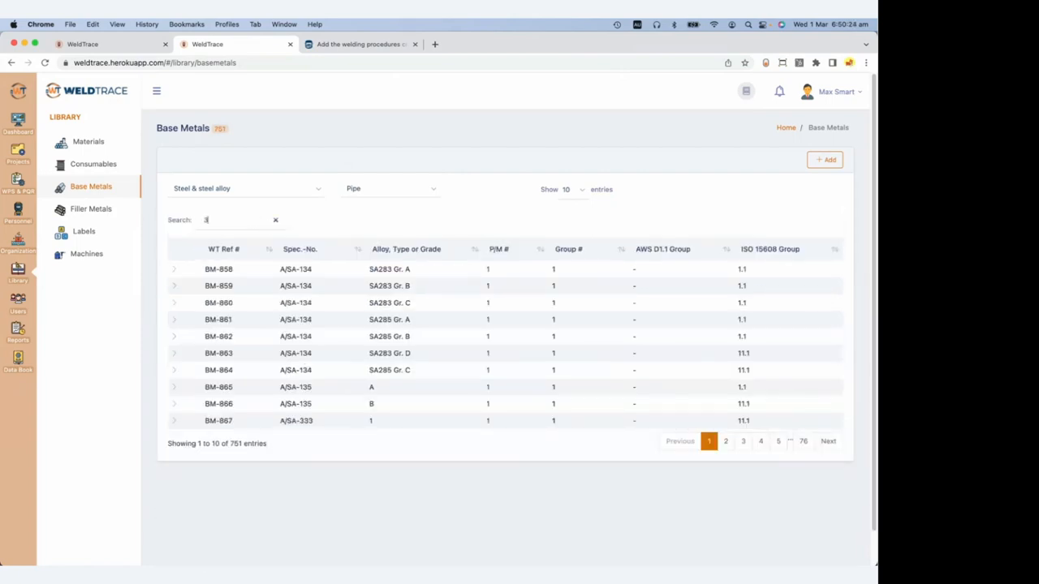
text(35)
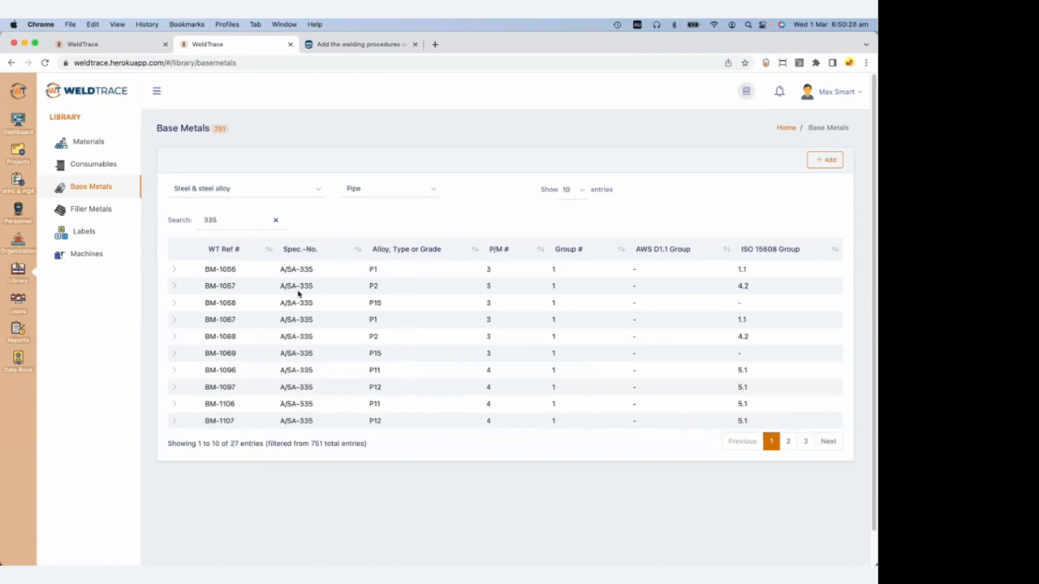
Expand the first A/SA-335 P1 entry, highlight its WT reference number BM-1056 and collapse its details.
click(174, 274)
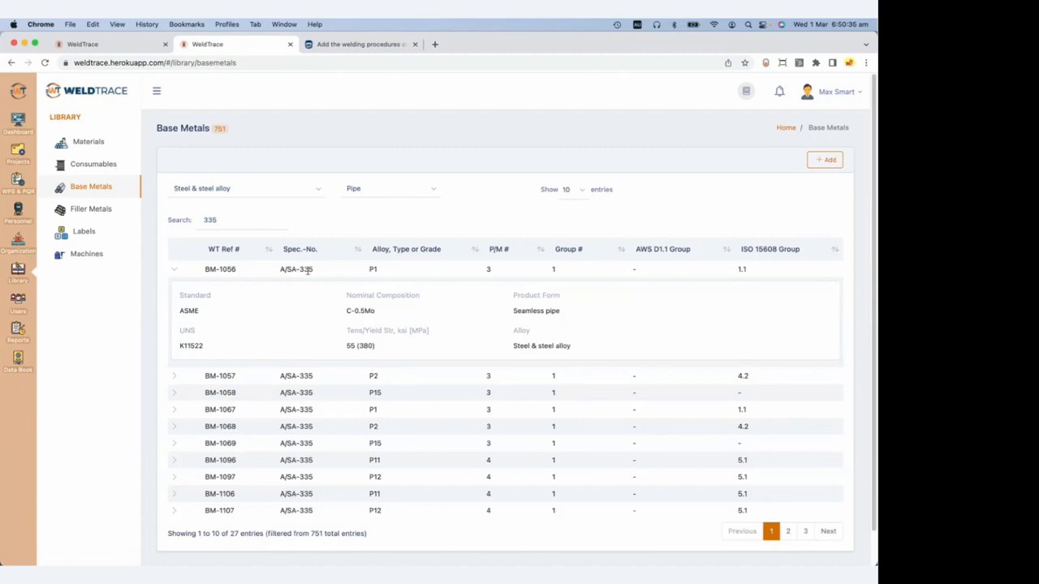
drag(206, 269, 240, 270)
click(177, 272)
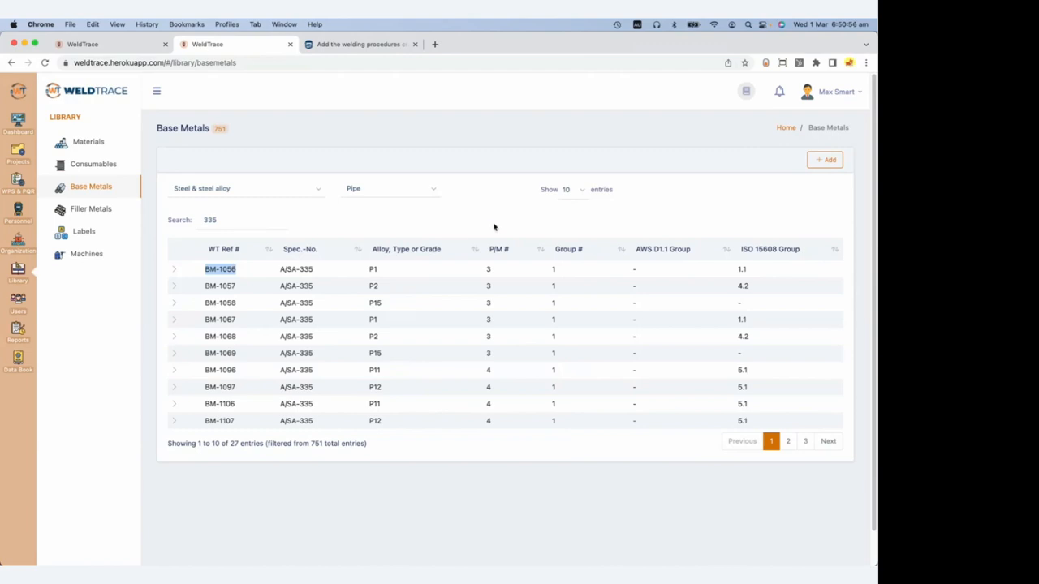
Add a base metal with alloy Steel & steel alloy, product form Pipe and standard AAR.
click(829, 161)
click(390, 146)
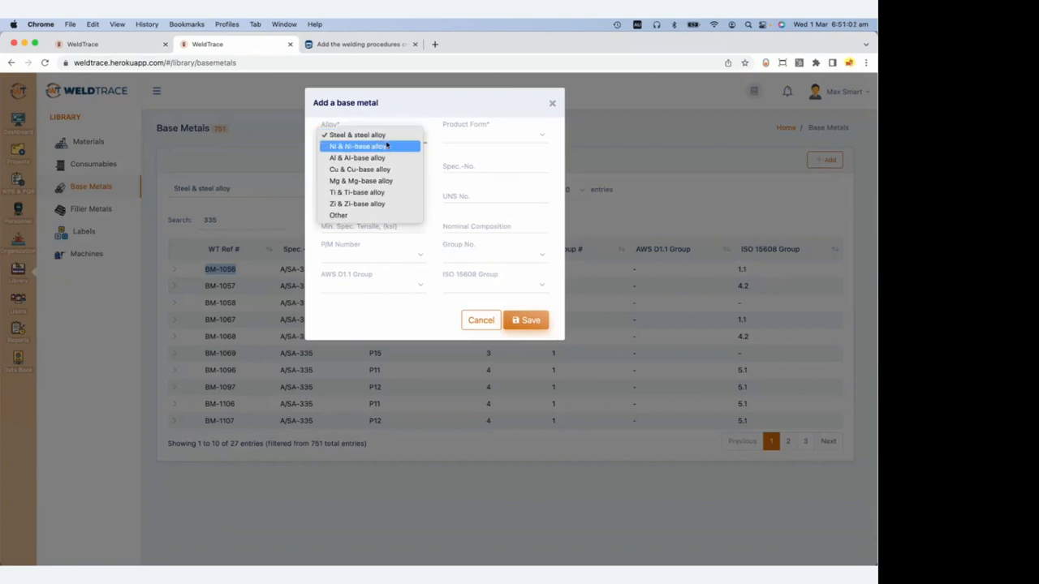
click(382, 136)
click(464, 136)
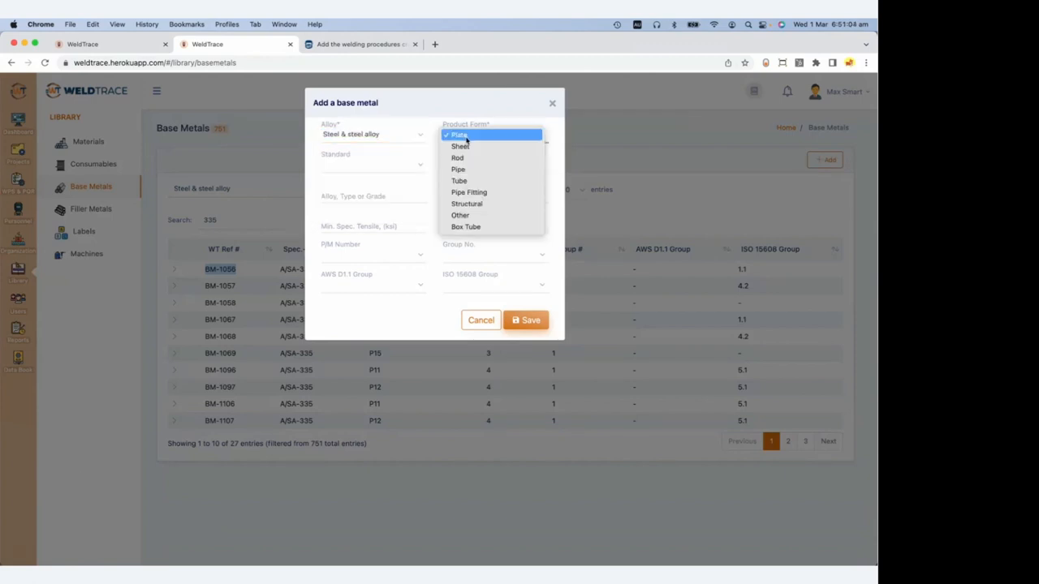
click(461, 169)
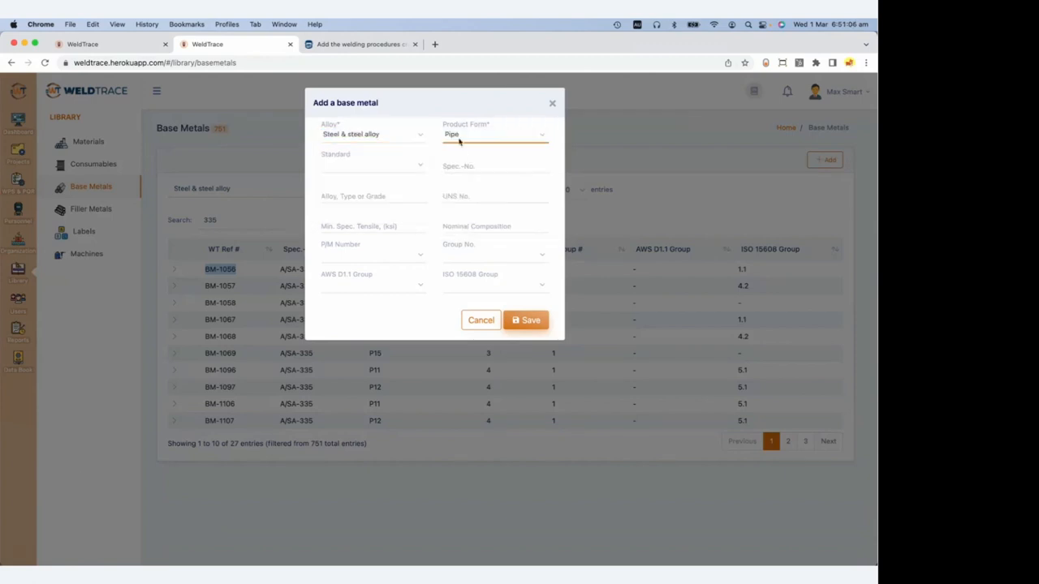
click(397, 167)
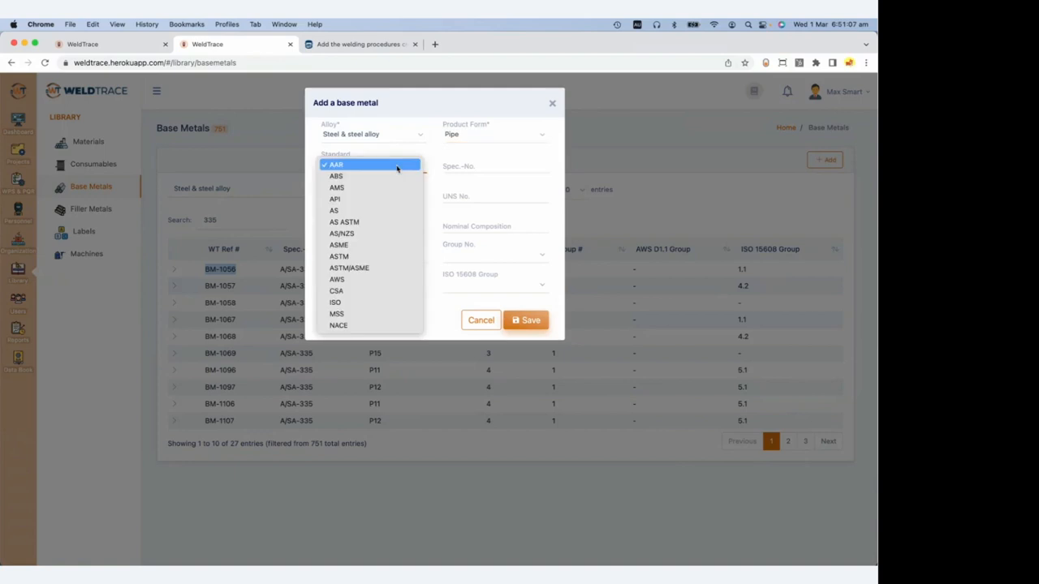
click(396, 166)
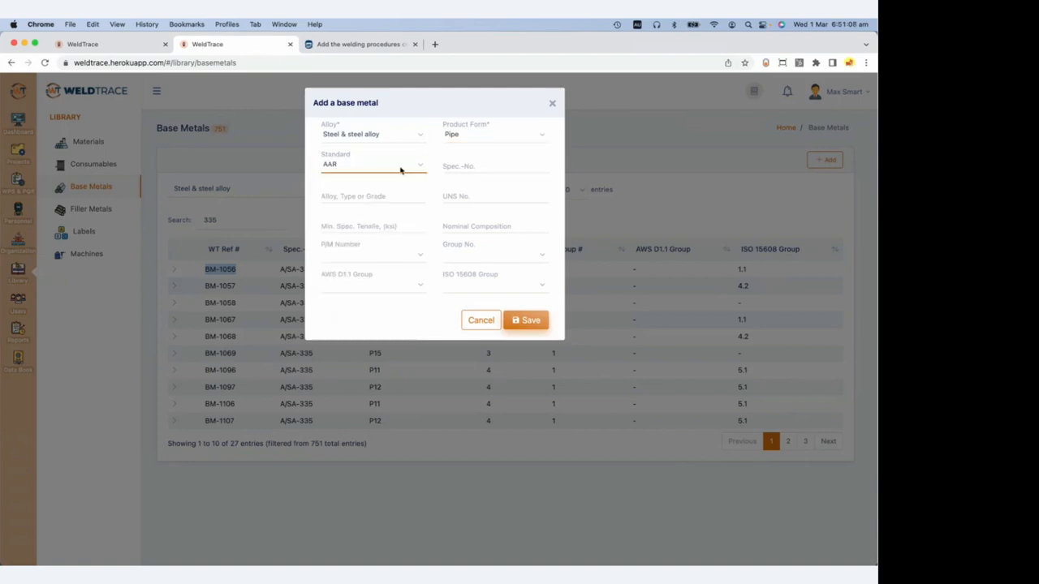
click(525, 321)
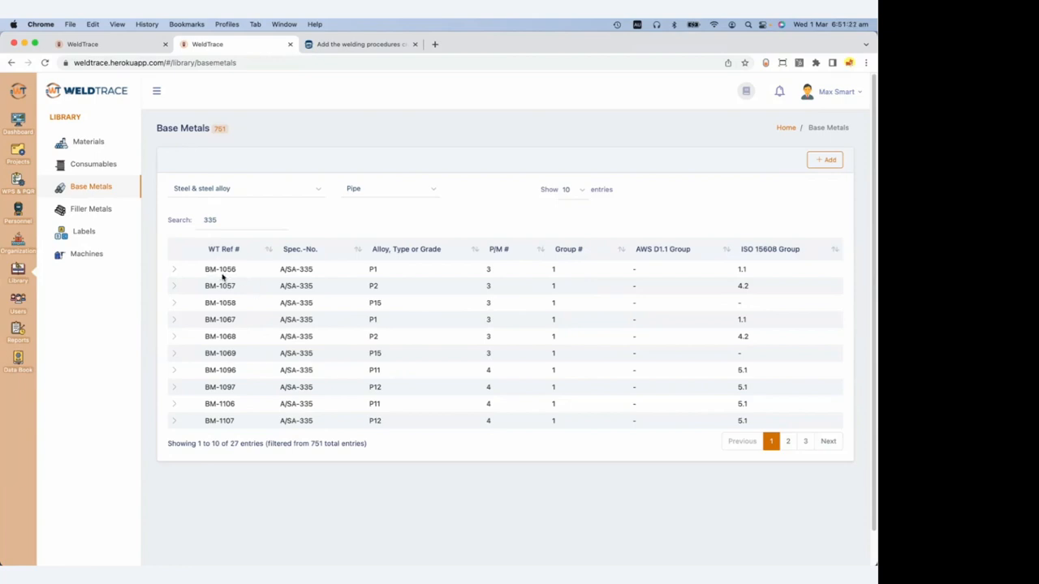
Switch to the 1_wps_template workbook in Excel and examine the WPS-101 row from the Material 2 reference through the PWHT columns to Qualified.
key(ctrl+Up)
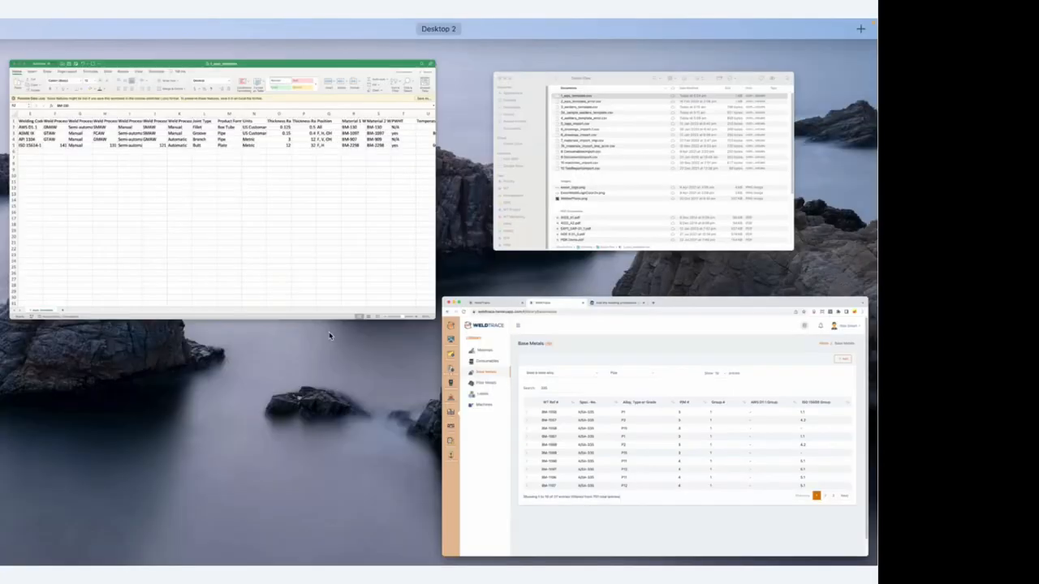
click(357, 259)
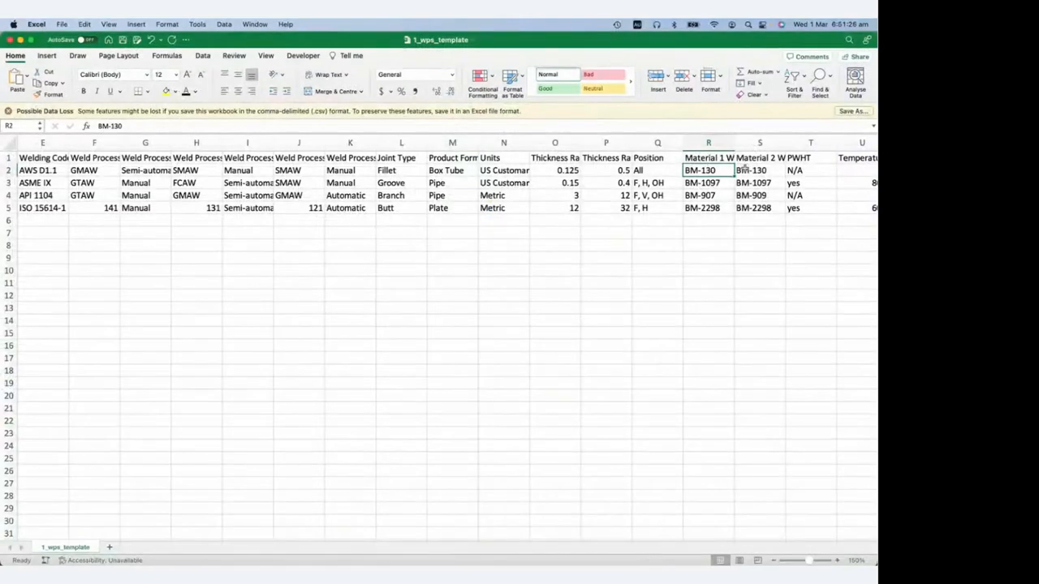
click(748, 171)
key(Right)
key(Right)
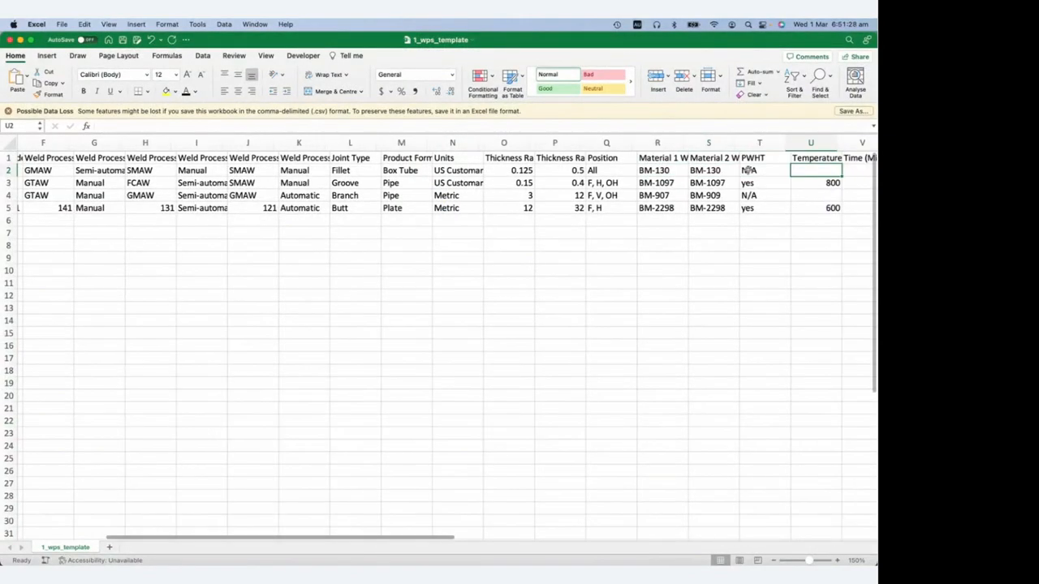
key(Left)
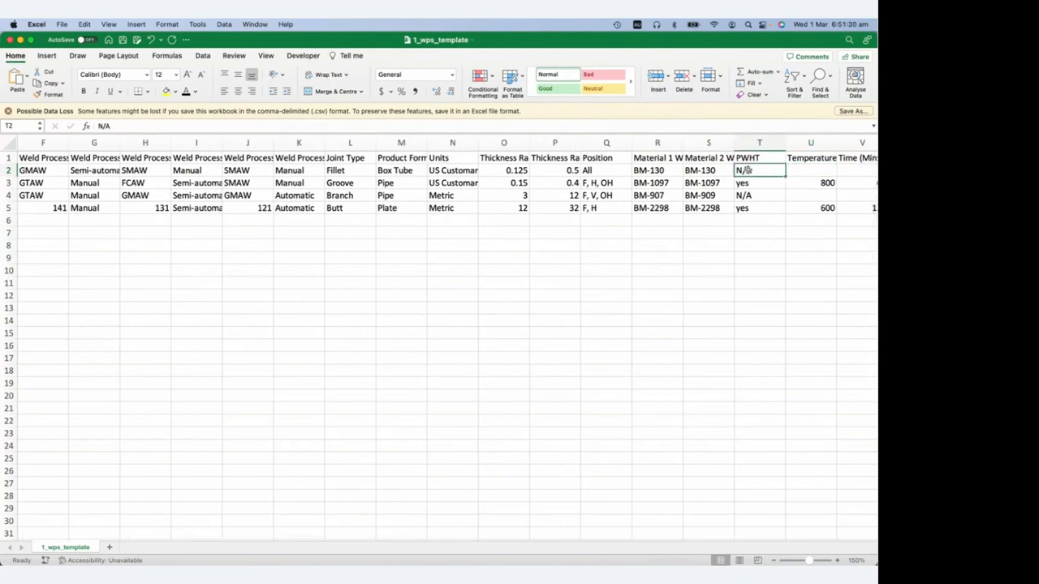
key(Right)
key(Right)
key(Right)
key(Right)
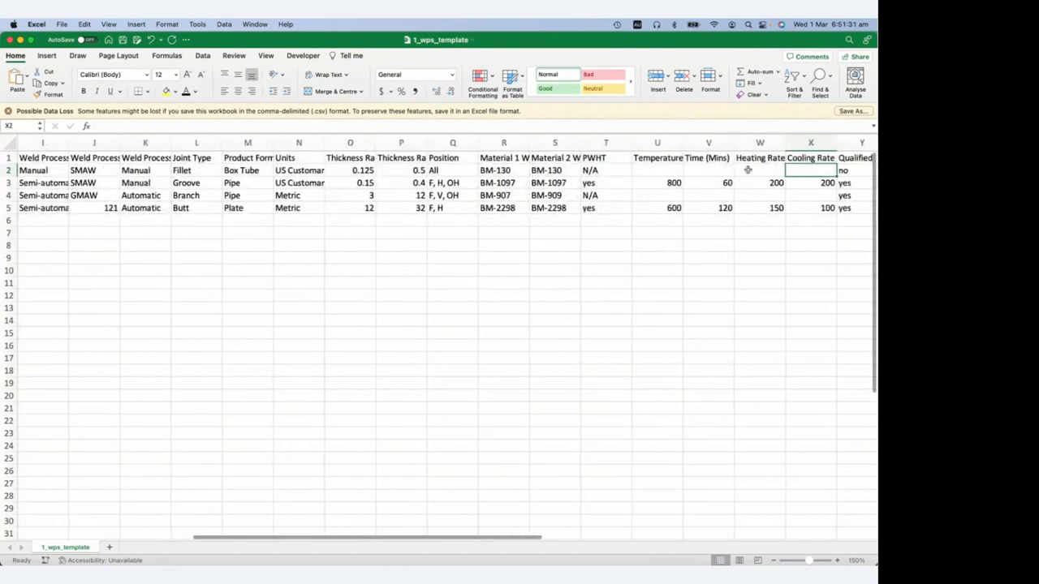
key(Right)
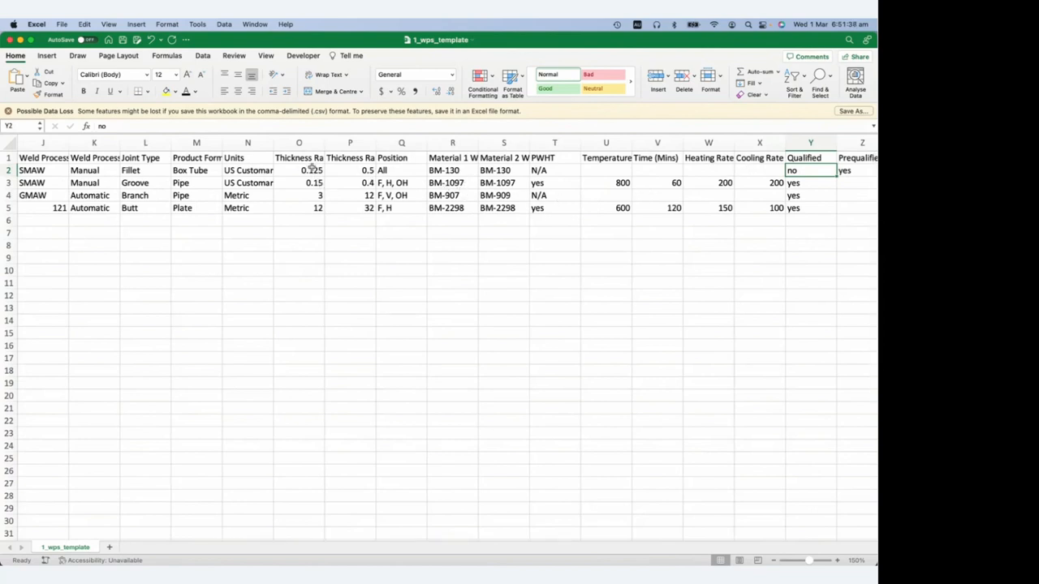
Highlight the thickness range values of all four WPS rows, and switch to WeldTrace to view the units in the user settings.
drag(312, 168, 350, 210)
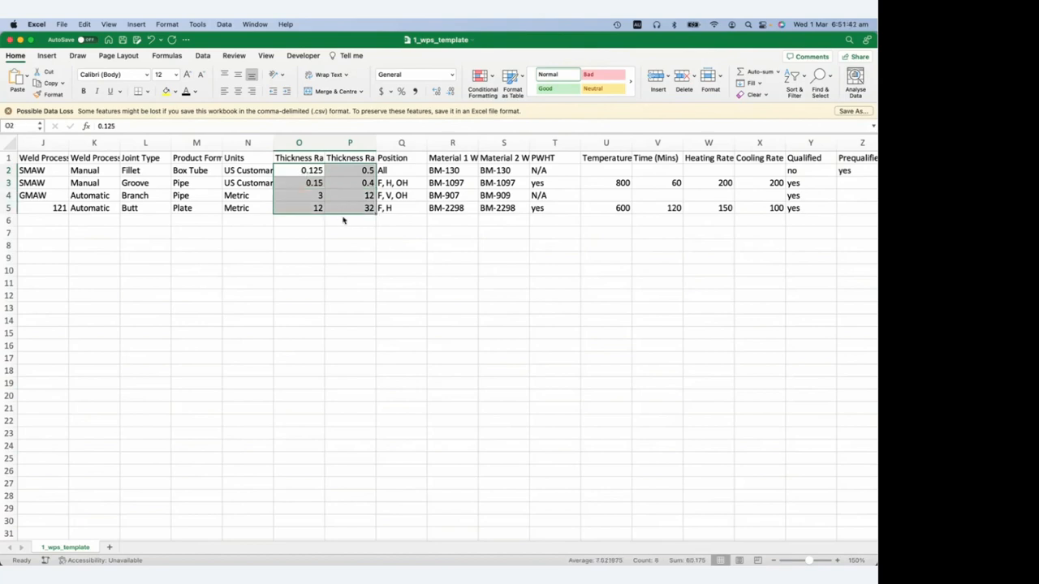
key(ctrl+Up)
click(285, 203)
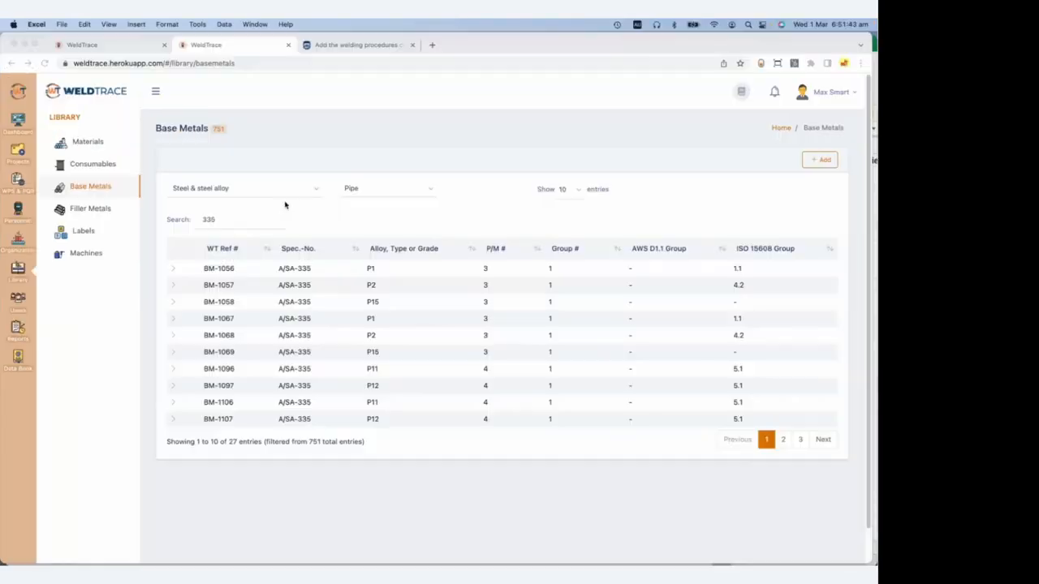
click(134, 45)
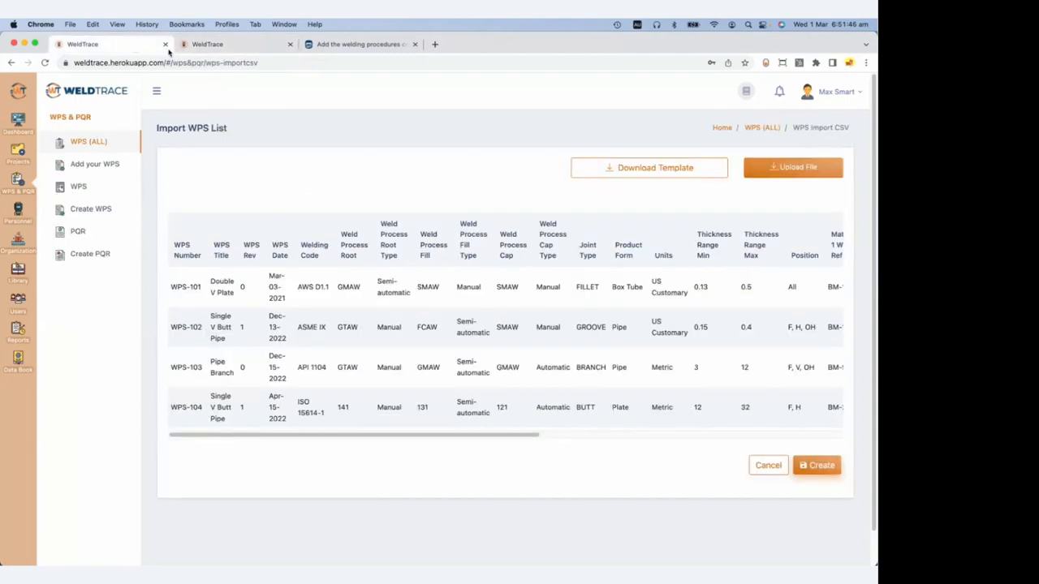
click(222, 46)
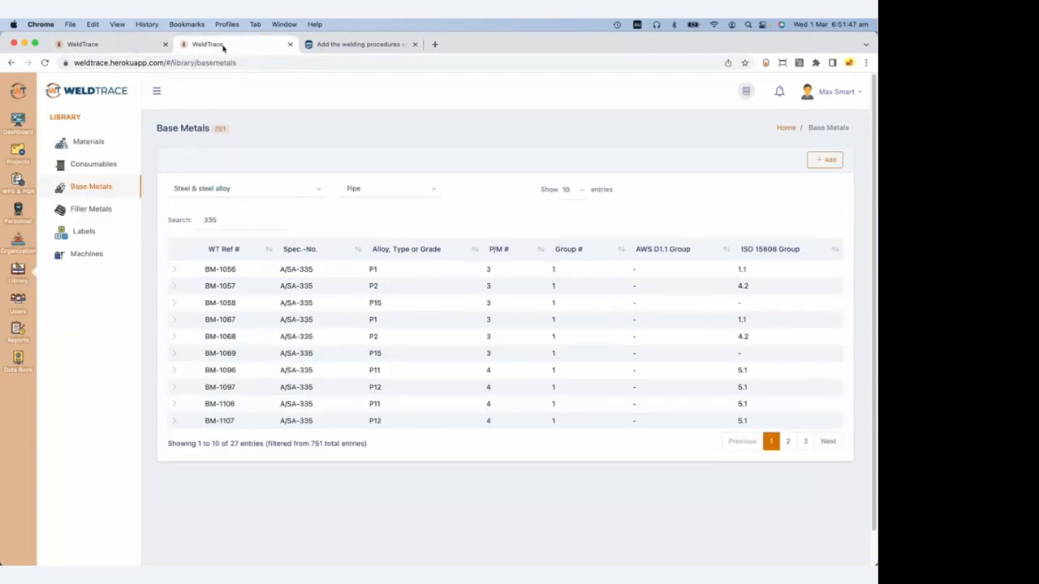
click(824, 93)
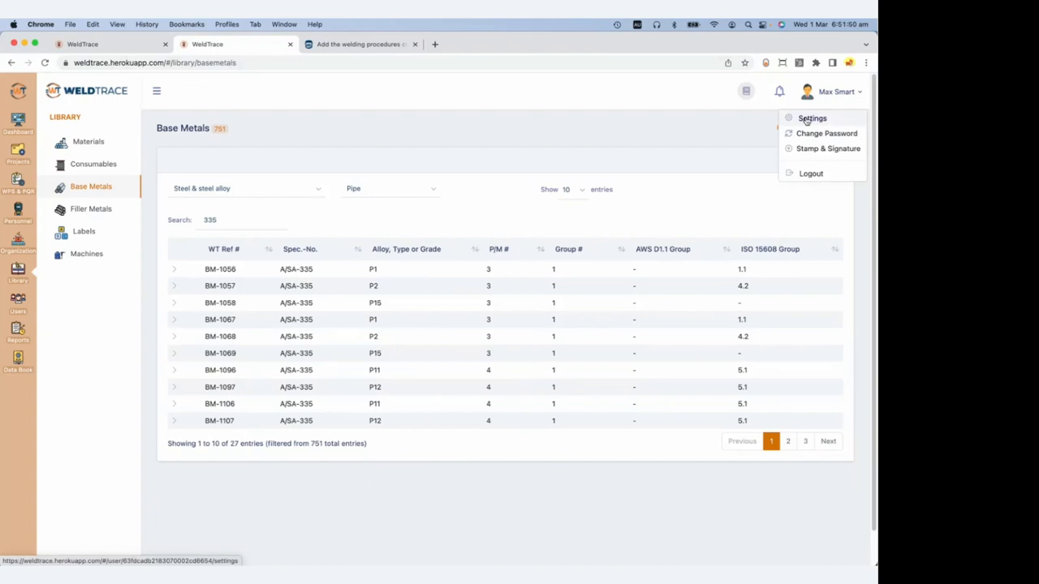
click(808, 119)
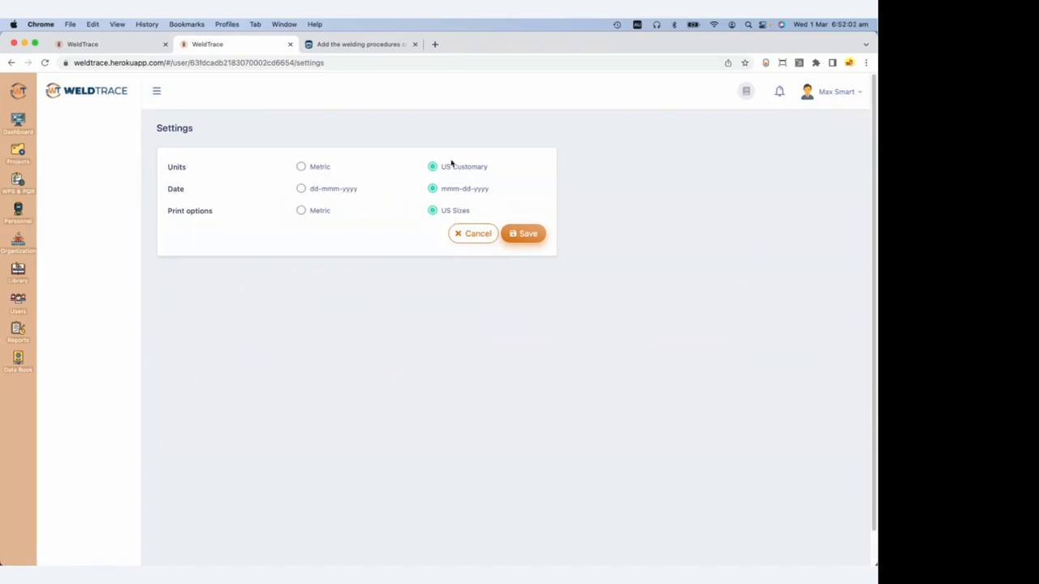
Return to the Excel template and examine the WPS-102 row from the PWHT temperature, time, heating and cooling rates to Qualified.
key(ctrl+Up)
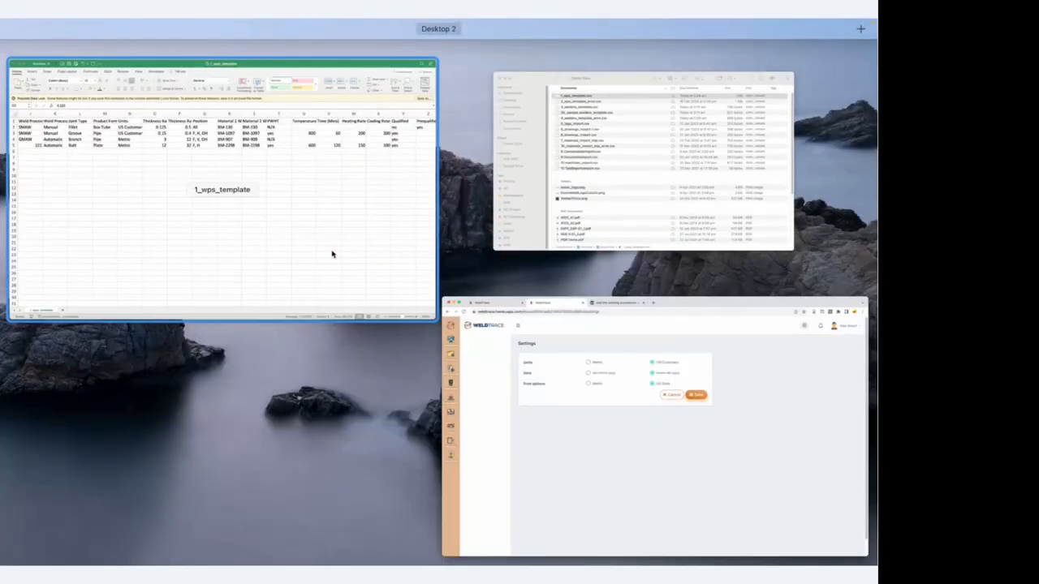
click(331, 254)
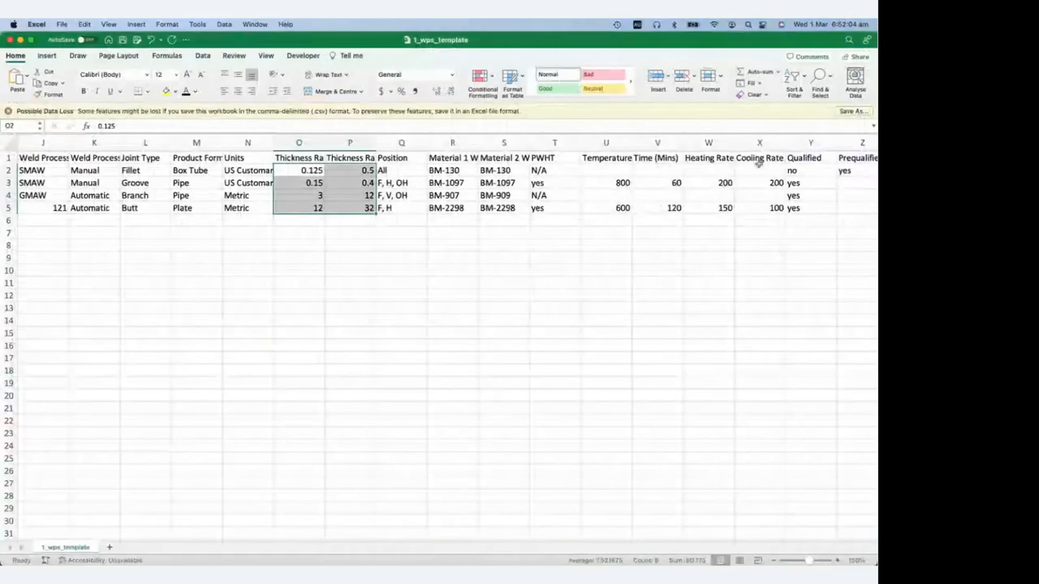
click(605, 182)
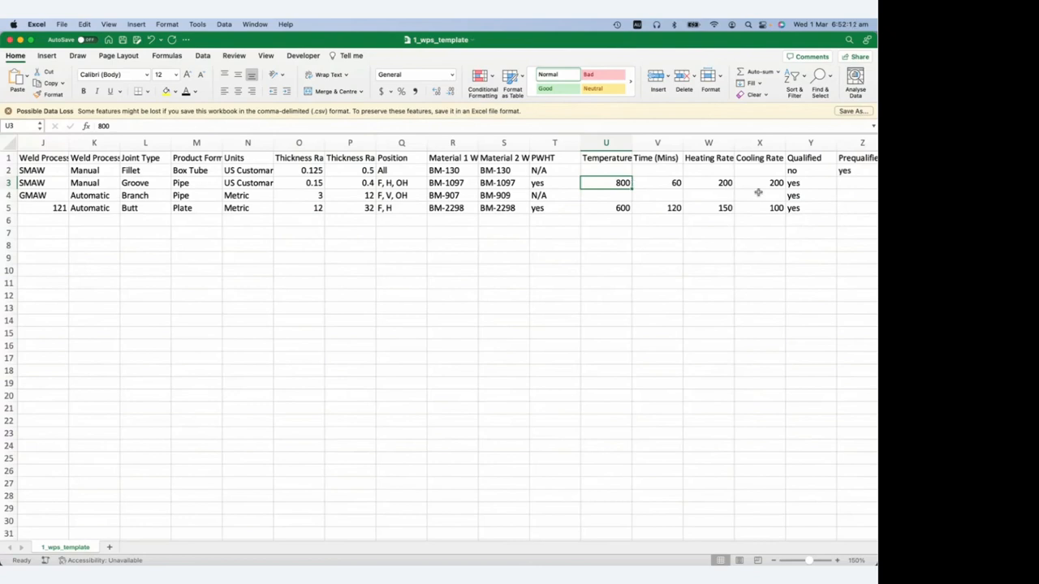
key(Right)
key(Right)
key(Right)
key(Right)
key(Right)
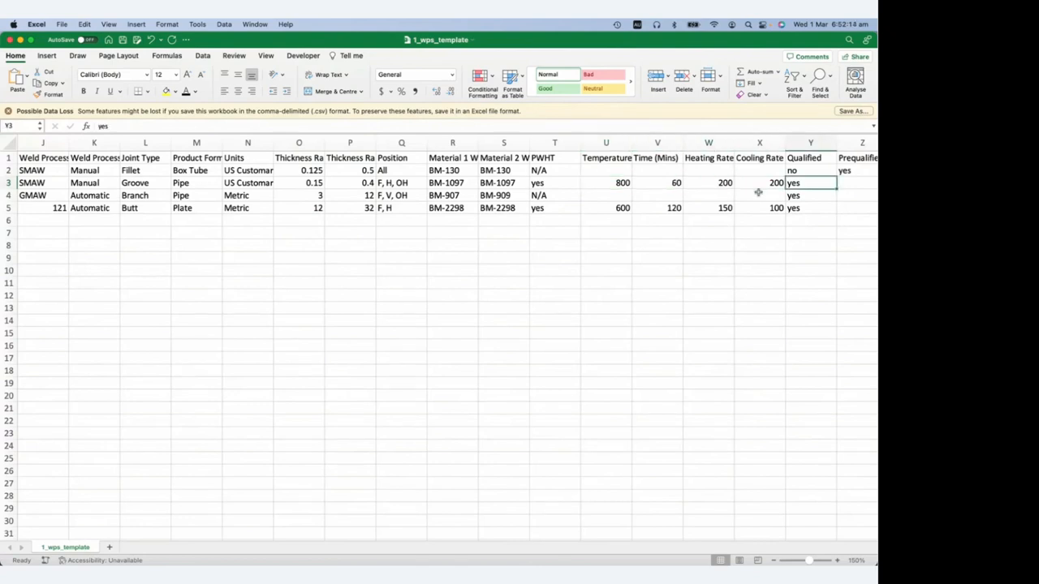
Examine the WPS-102 row from Prequalified to Comments, and highlight its PQR number, date, revision, test report and comment cells.
key(Right)
key(Right)
key(Right)
key(Right)
key(Right)
key(Right)
key(Right)
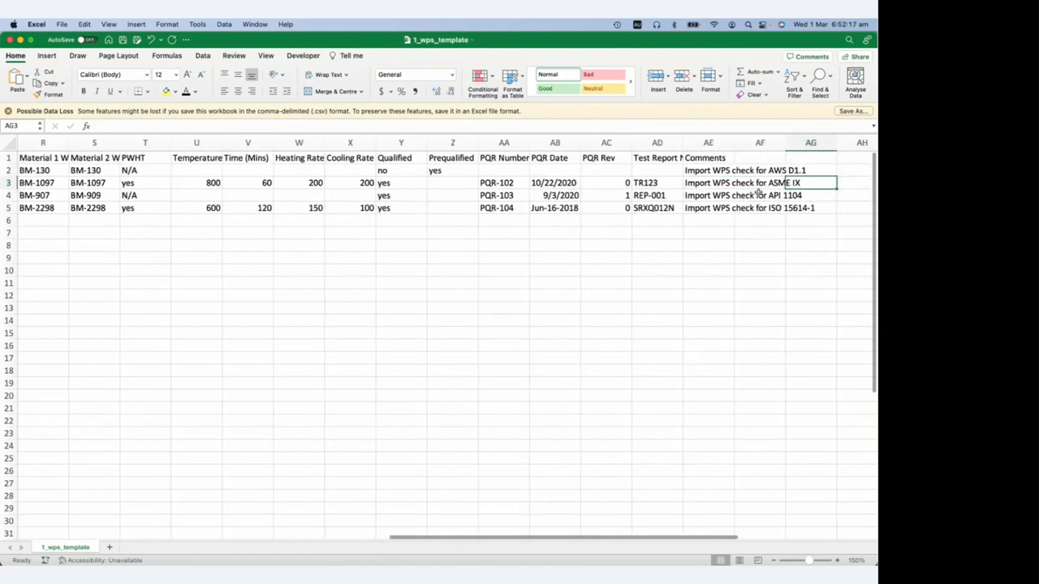
click(422, 186)
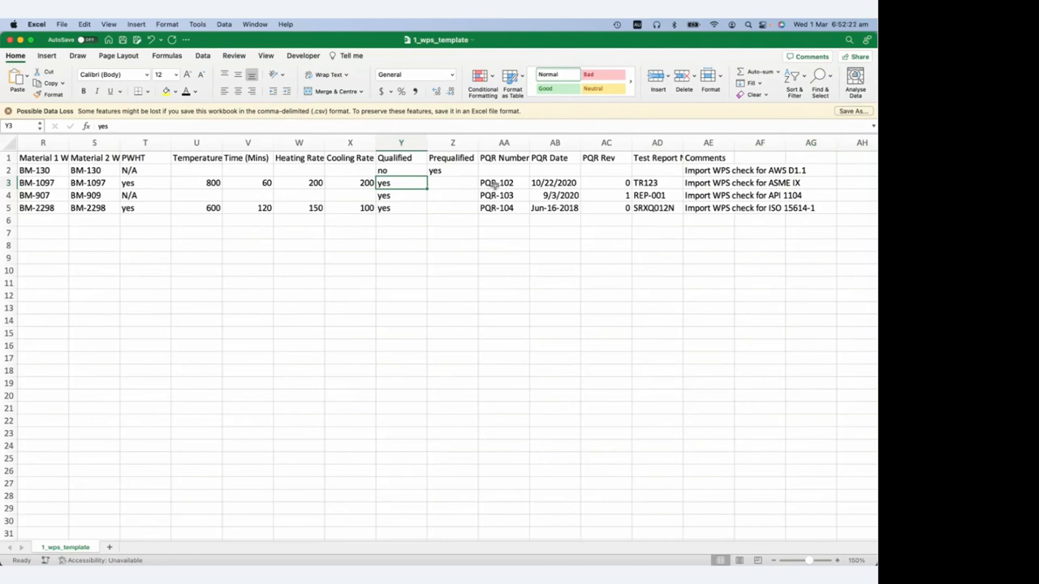
drag(495, 185, 782, 183)
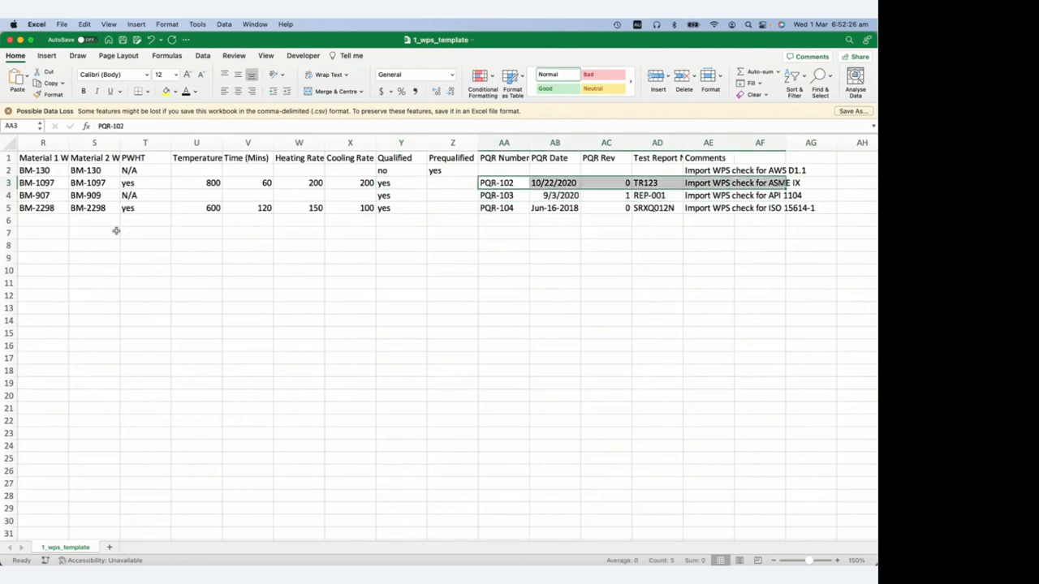
Finish reviewing the template in Excel, switch back to WeldTrace's WPS import page and create the four imported WPS records.
click(514, 184)
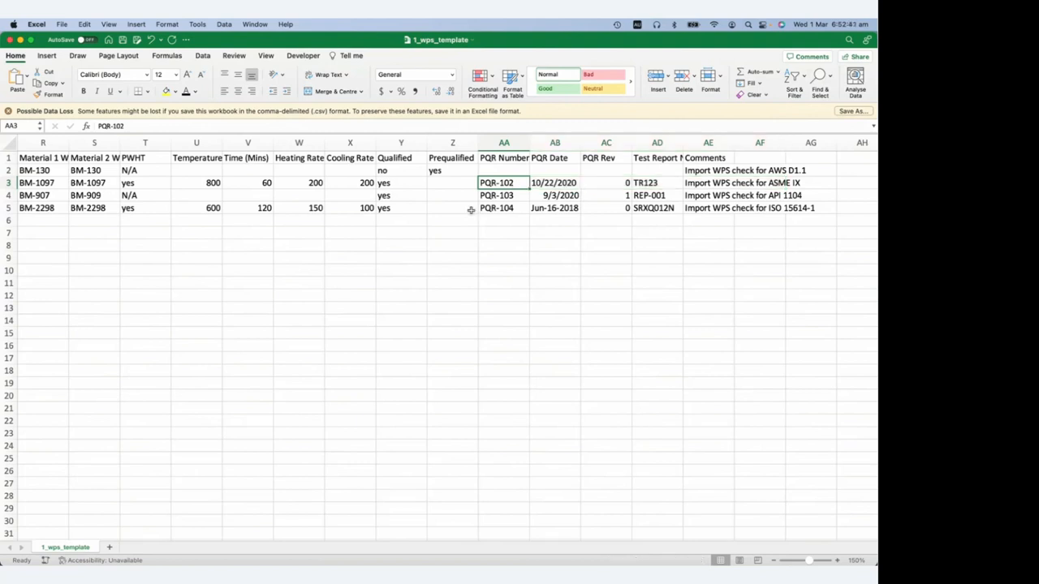
scroll(373, 550, left, 5)
scroll(226, 560, left, 5)
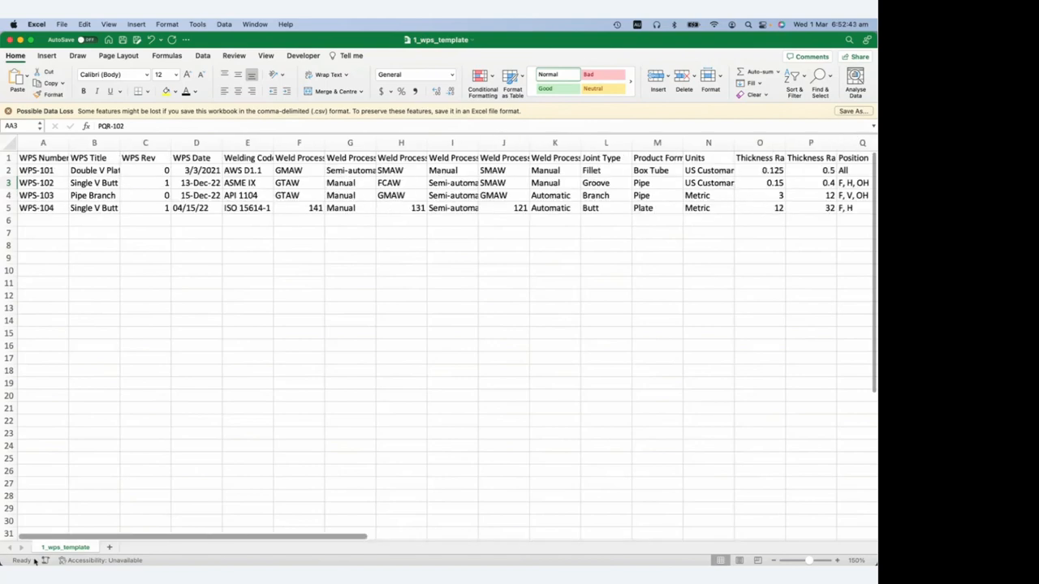
click(9, 39)
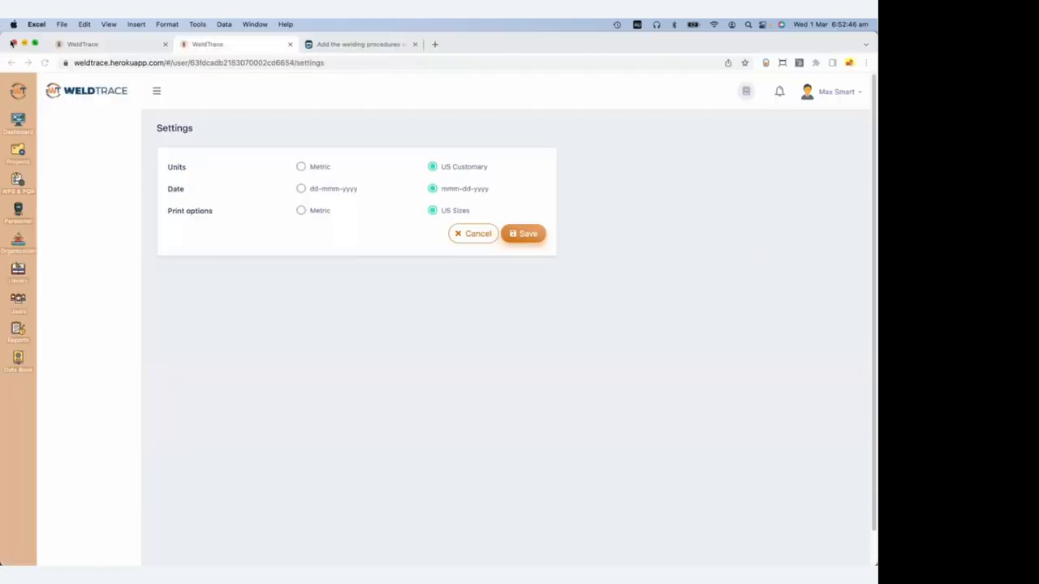
click(129, 49)
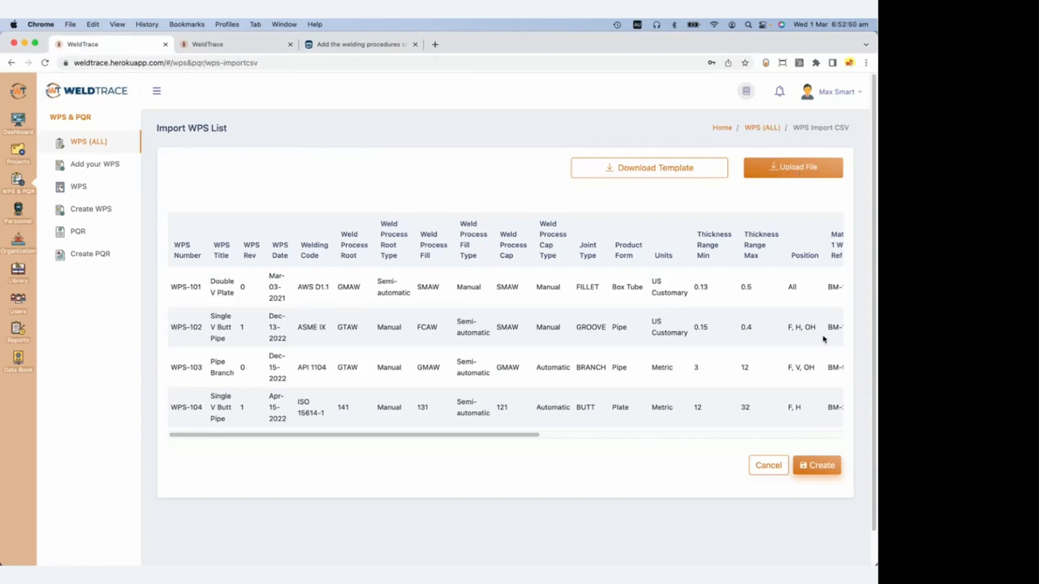
click(809, 469)
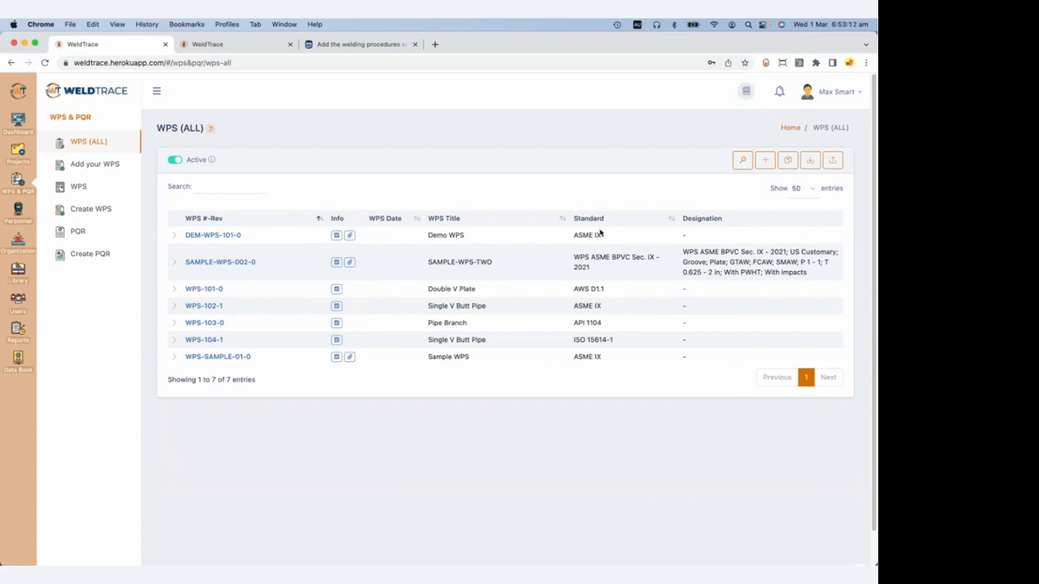
Open the WPS bulk file upload page and highlight the required PQR file name format WPSNumber_rev_PQRNumber_rev.
click(789, 161)
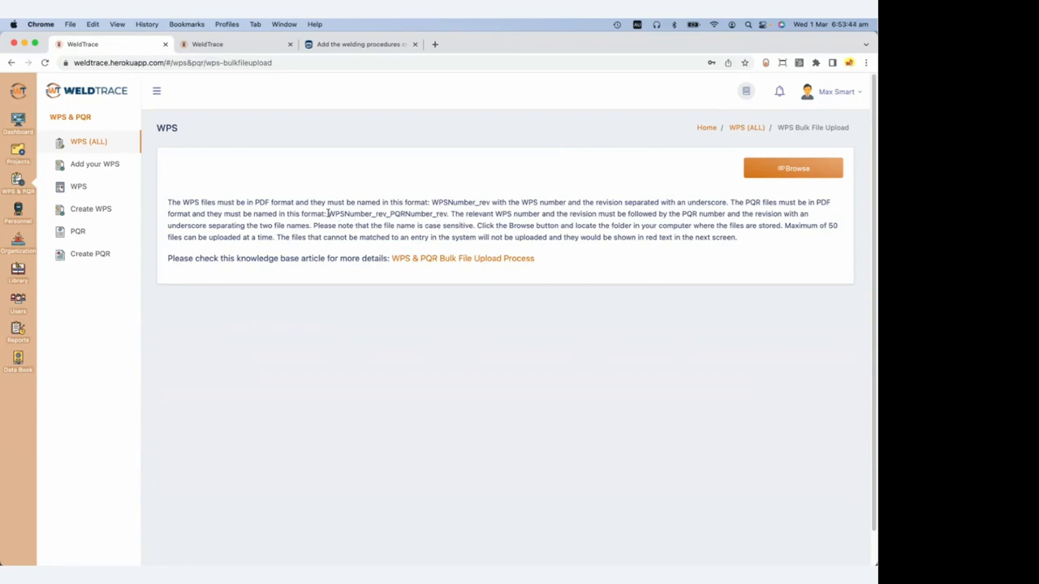
drag(328, 213, 446, 216)
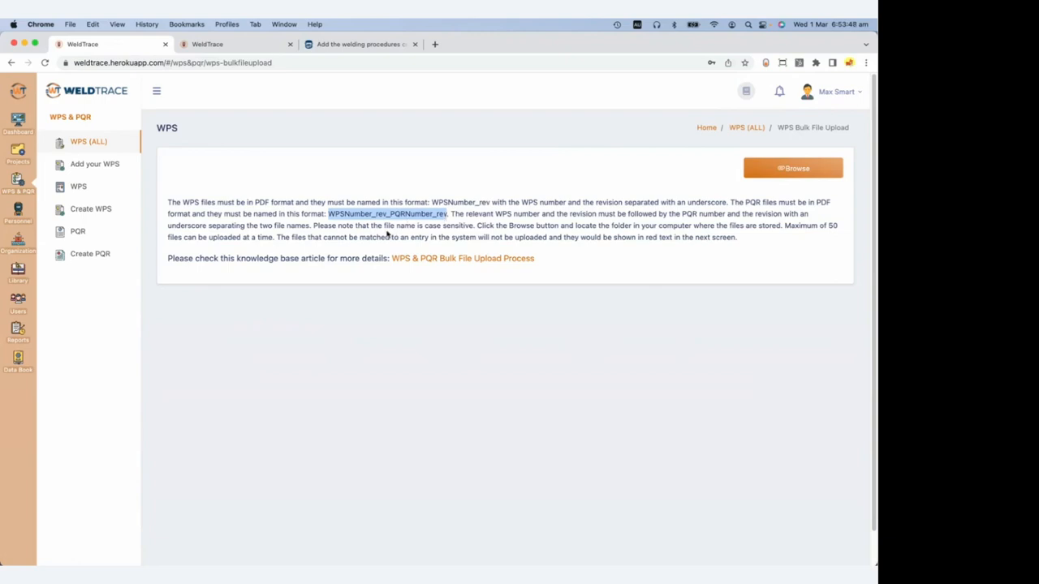
click(408, 213)
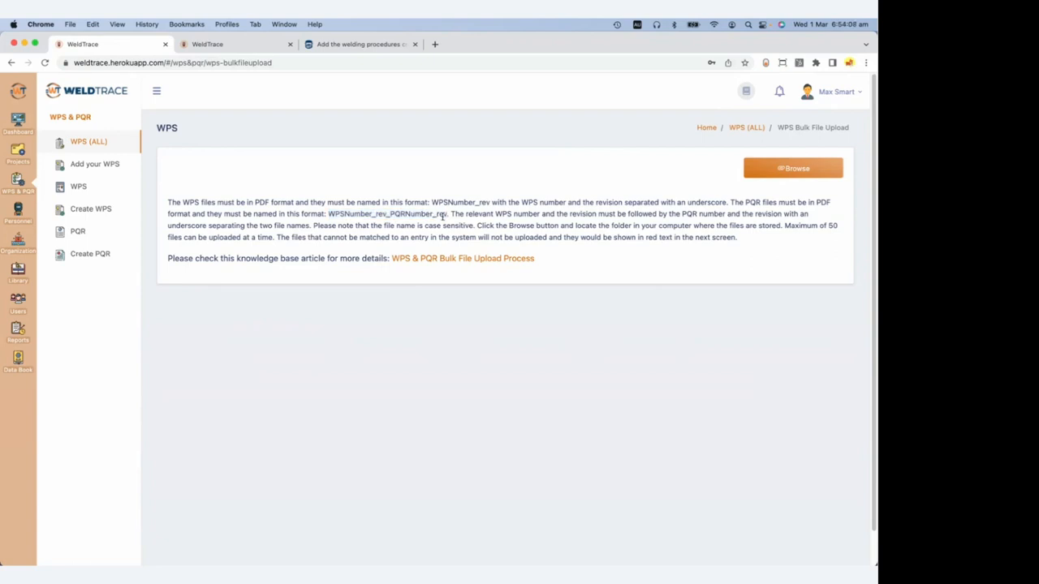
Bulk upload the WPS and PQR PDFs from the Demo files folder, selecting from SPMT-ENG-P-DRG00004_0.pdf through WPS-SAMPLE-01_0.pdf.
click(817, 172)
scroll(404, 313, down, 5)
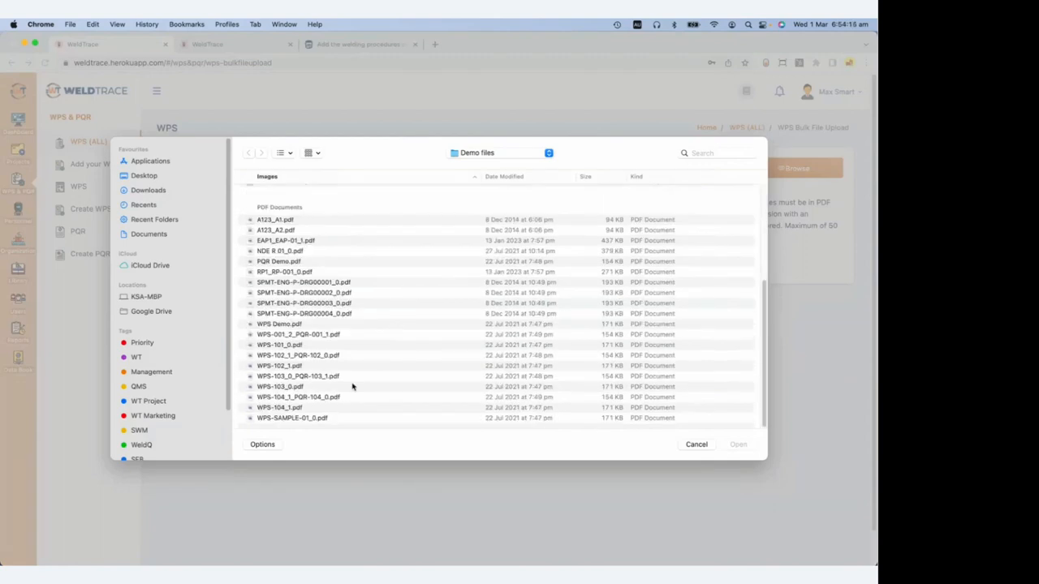
drag(388, 424, 310, 316)
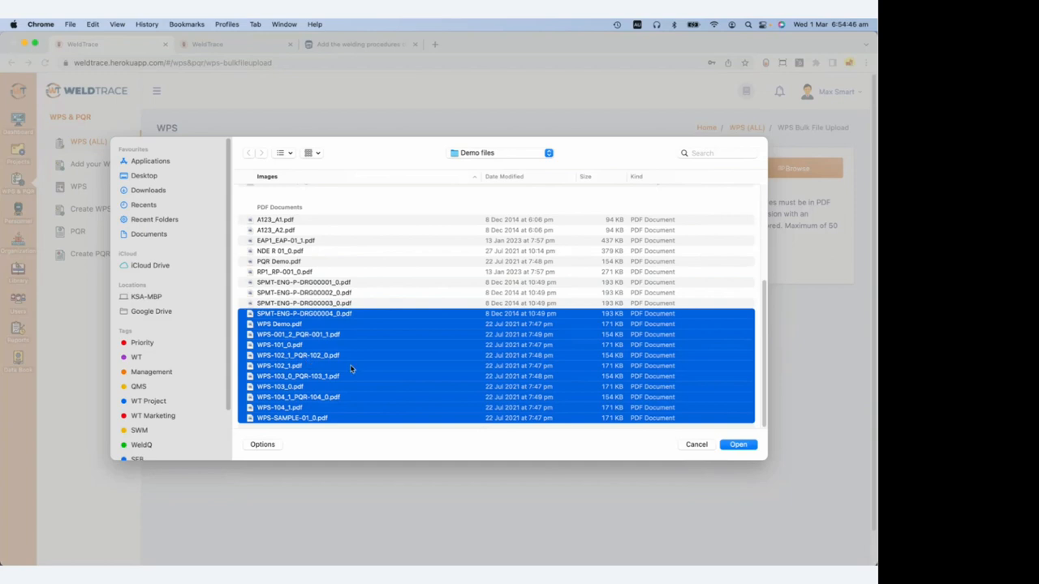
click(731, 446)
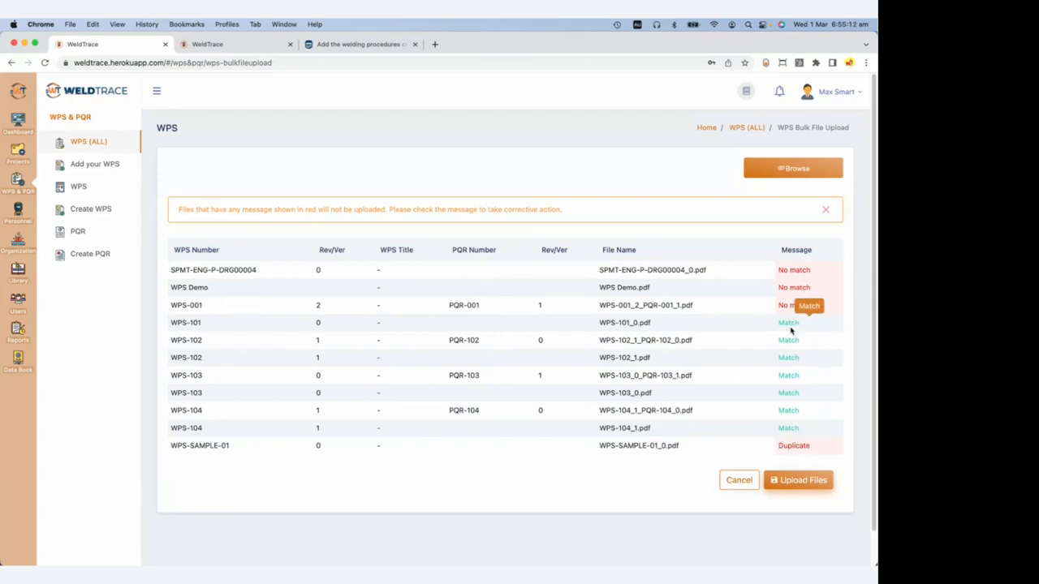
click(802, 482)
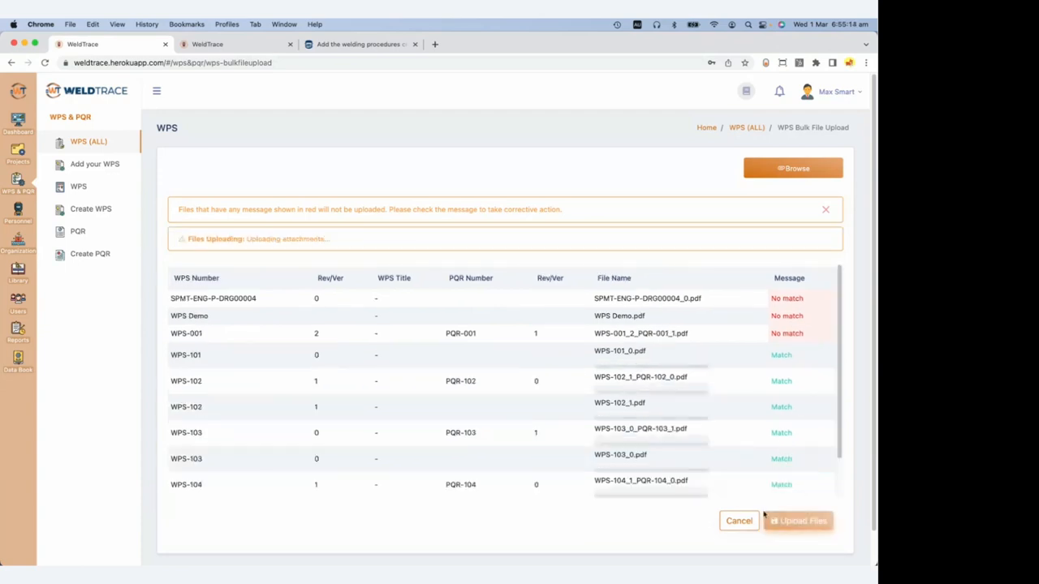
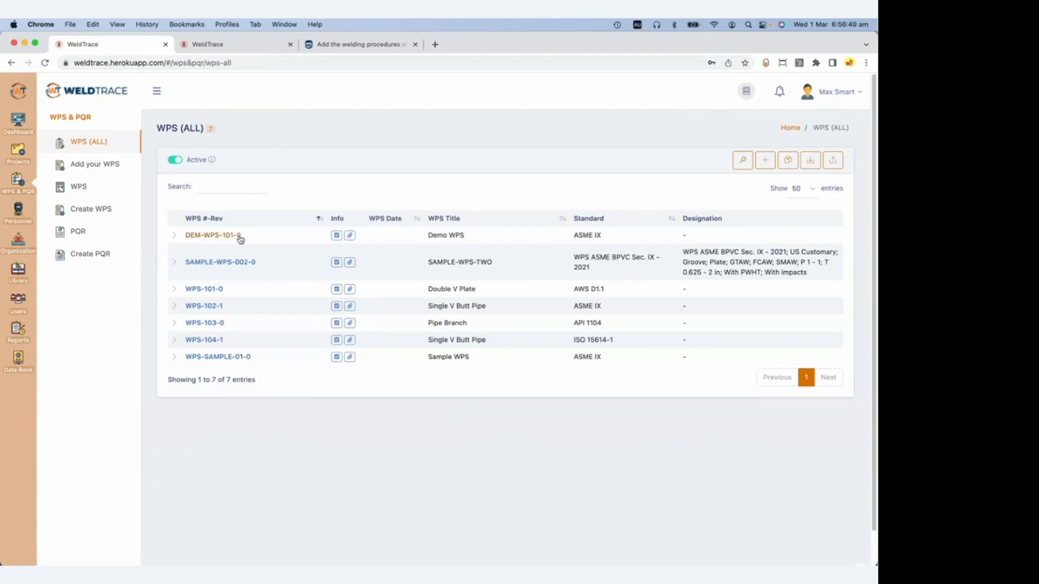
Start creating a Preliminary WPS to ASME BPVC Sec. IX - 2021 with US Customary units and proceed to its entry form.
click(98, 211)
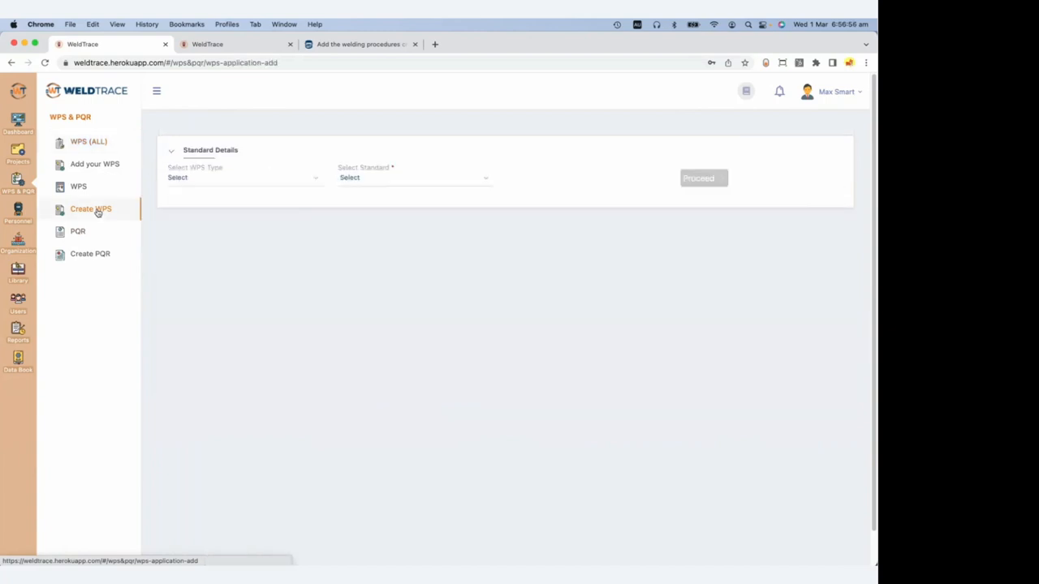
click(258, 182)
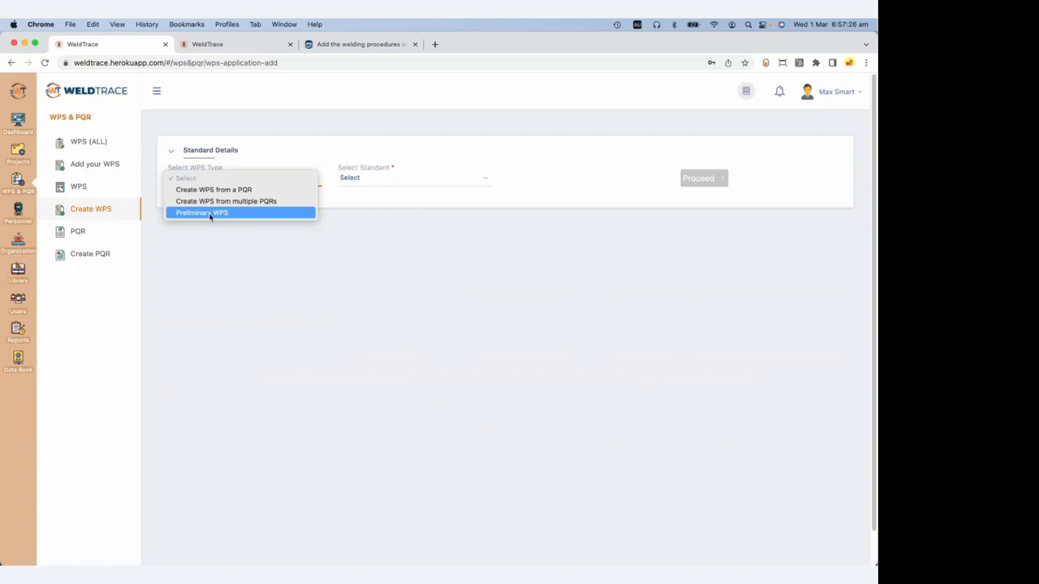
click(251, 214)
click(362, 177)
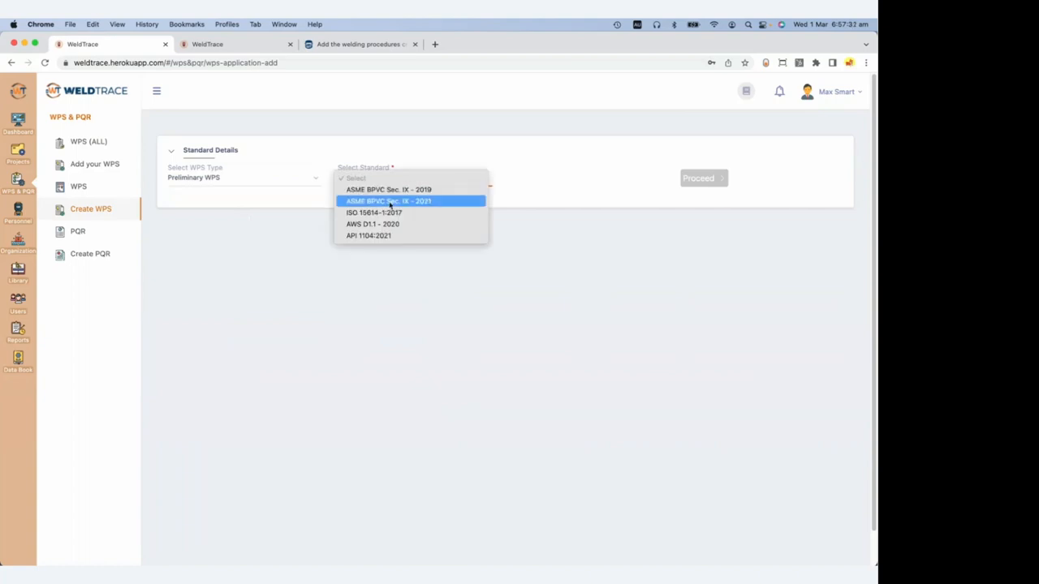
click(390, 203)
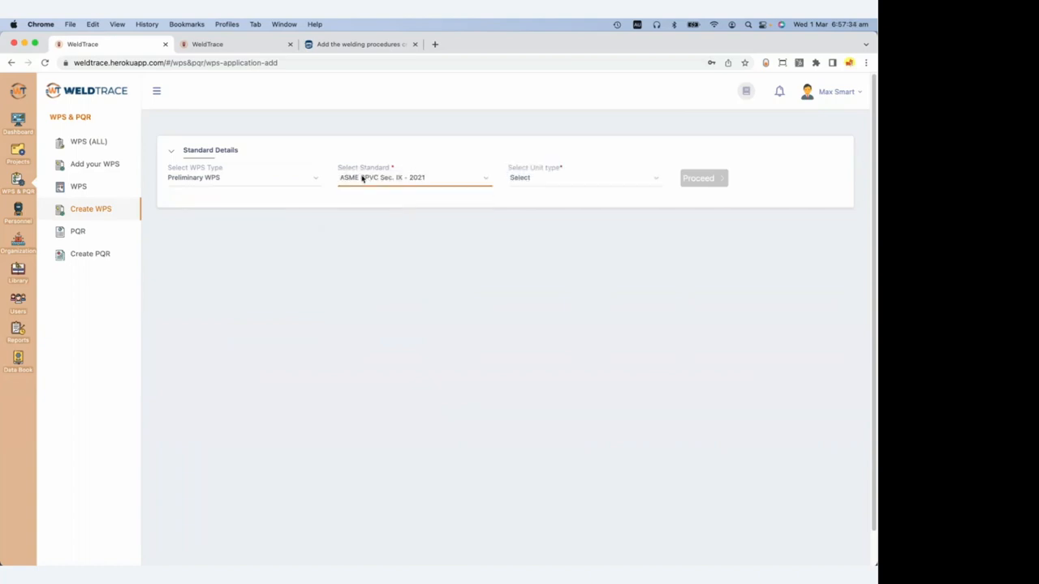
click(547, 179)
click(547, 202)
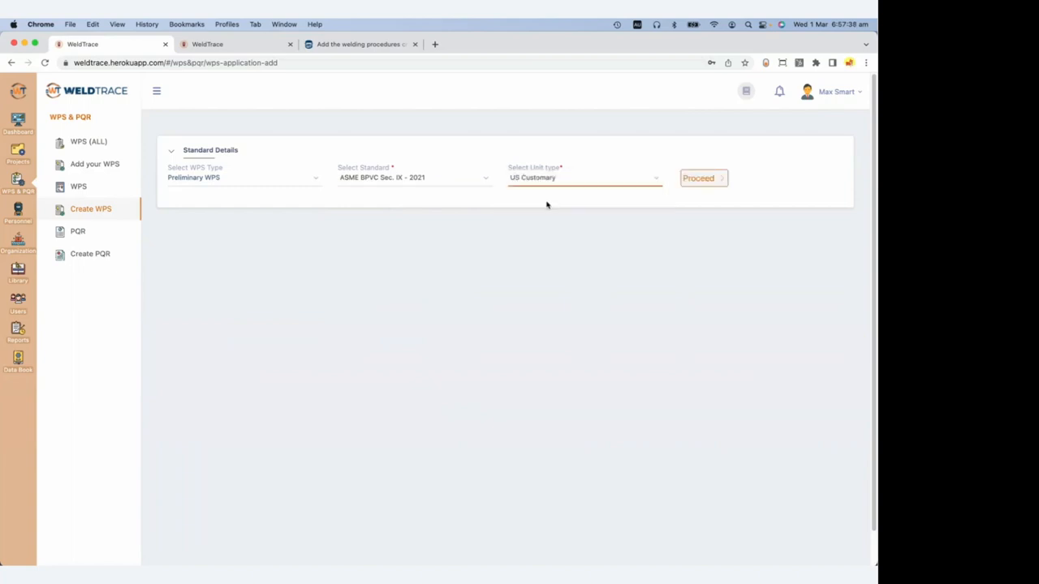
click(703, 184)
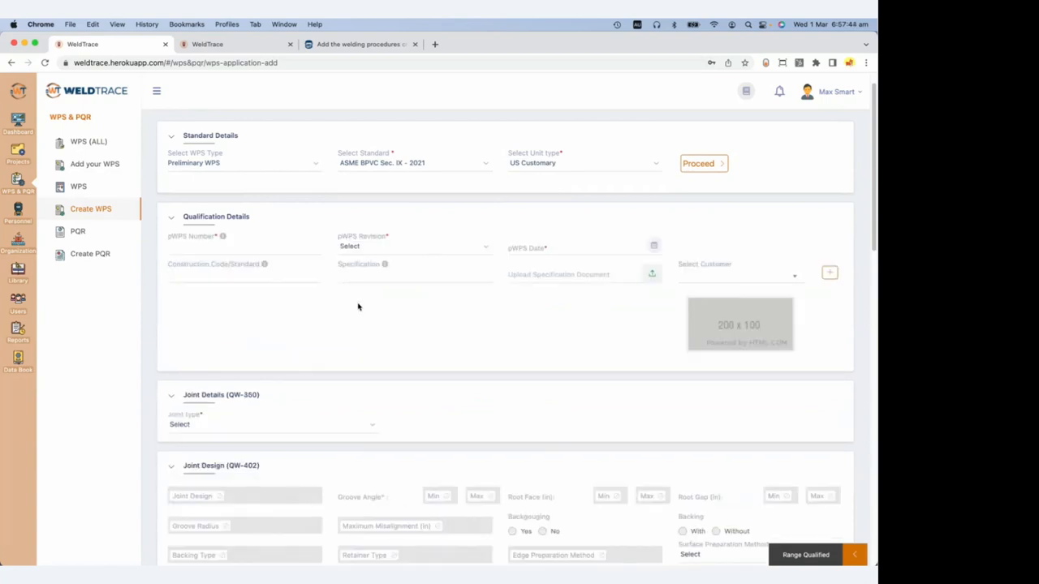
In the second WeldTrace browser tab, open the WPS & PQR module and compare the WPS list with the WPS (ALL) list.
click(235, 45)
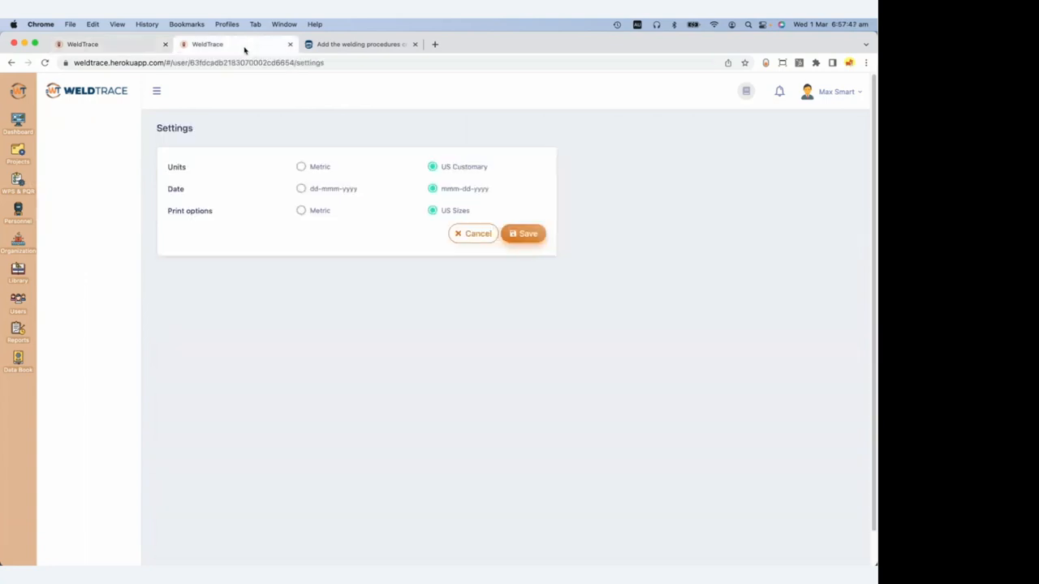
click(18, 151)
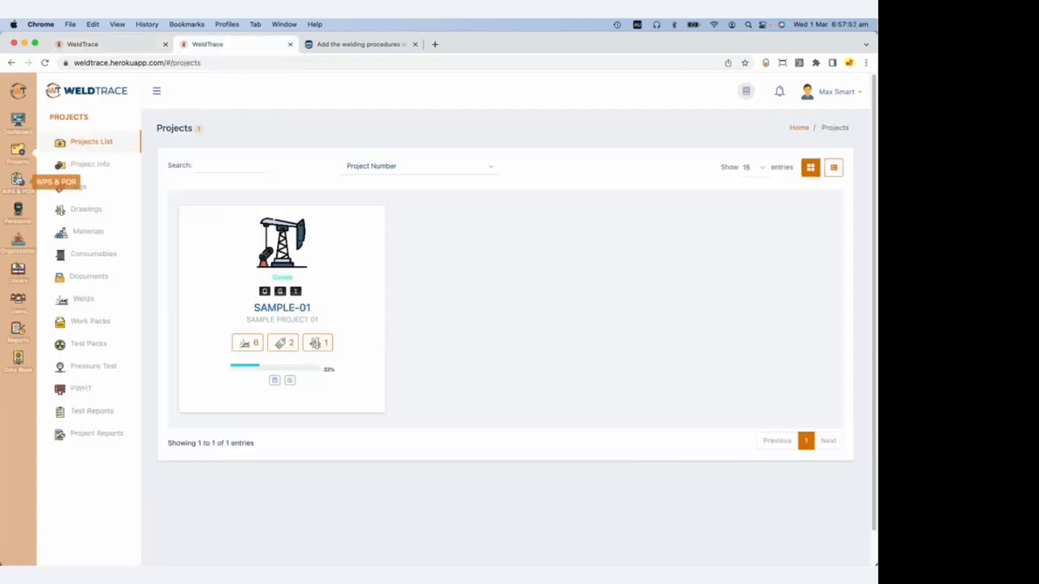
click(18, 180)
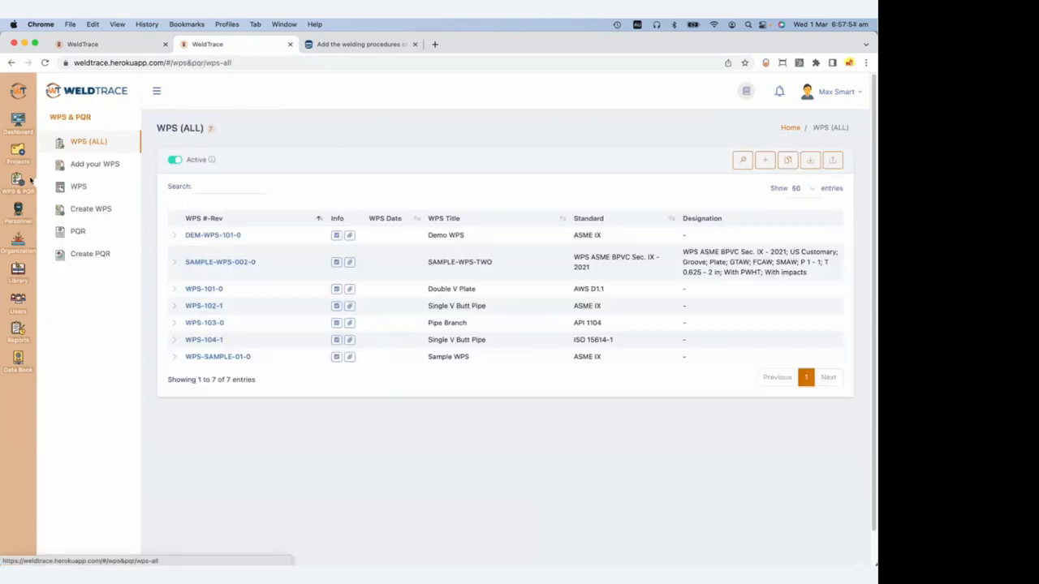
click(80, 188)
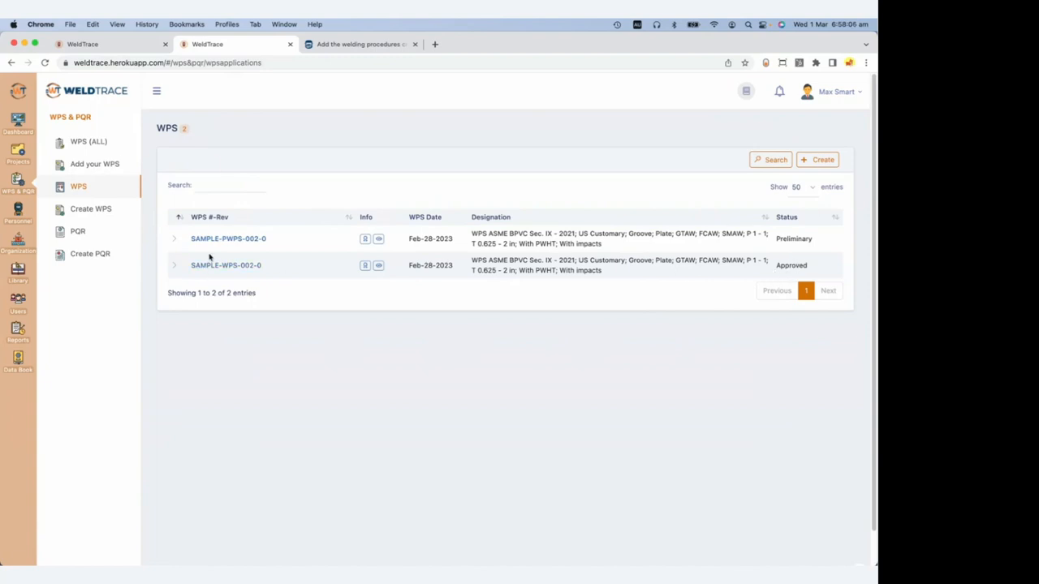
click(80, 144)
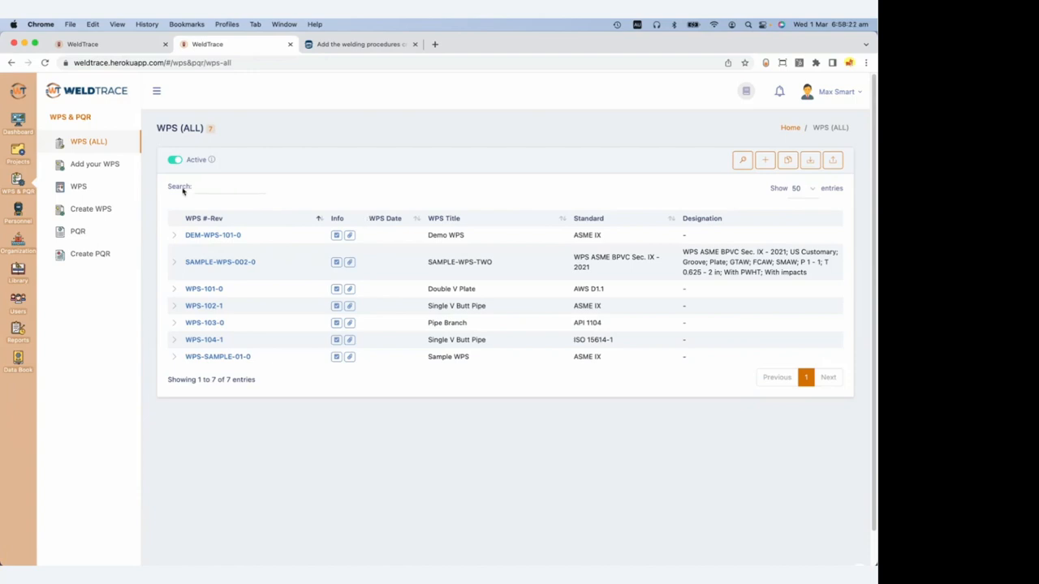
click(79, 186)
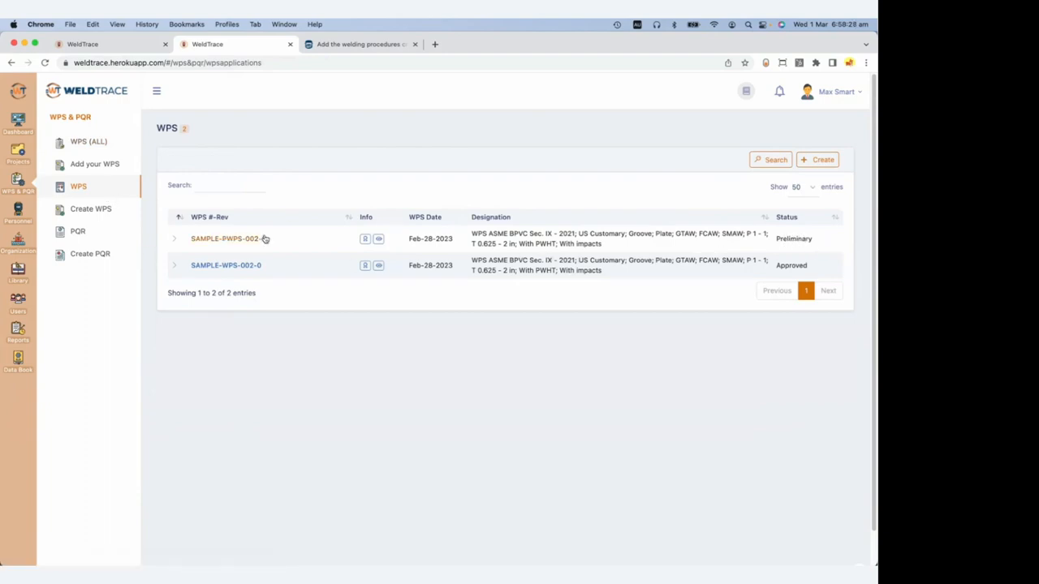
View the joint snippet and the last-edited details of SAMPLE-PWPS-002-0 in the WPS list, closing each one.
click(379, 241)
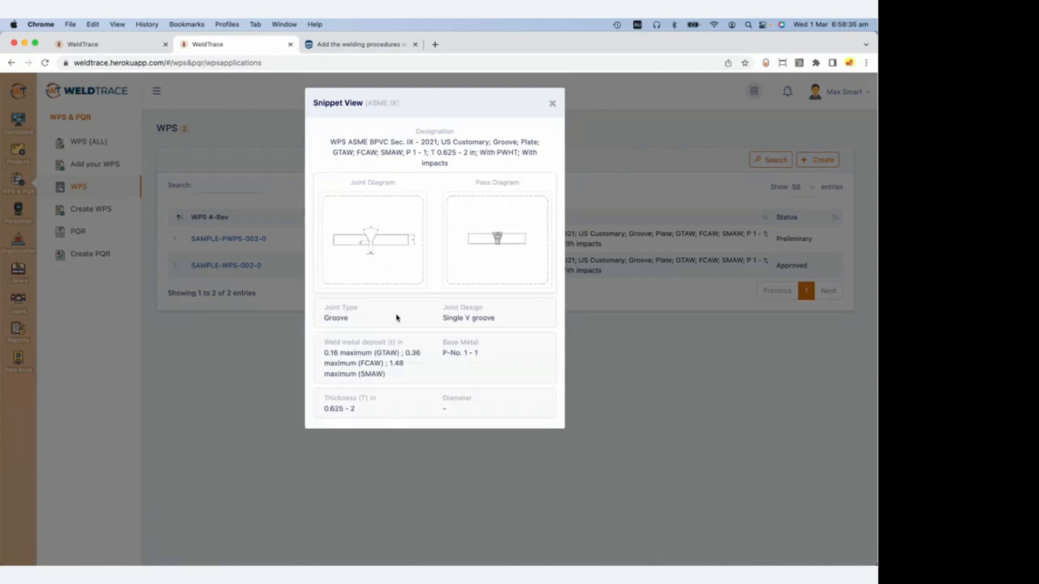
click(551, 104)
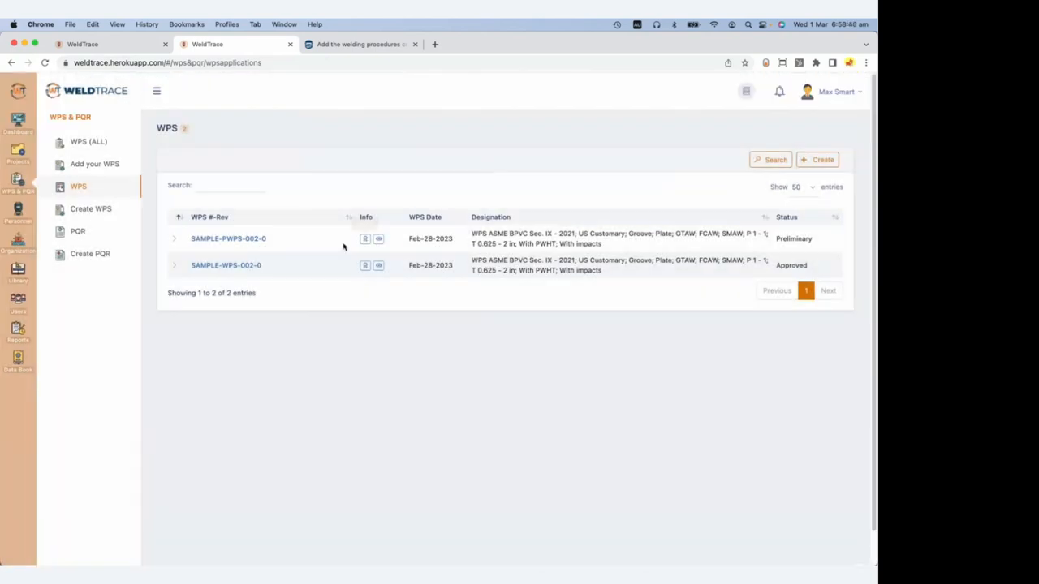
click(173, 242)
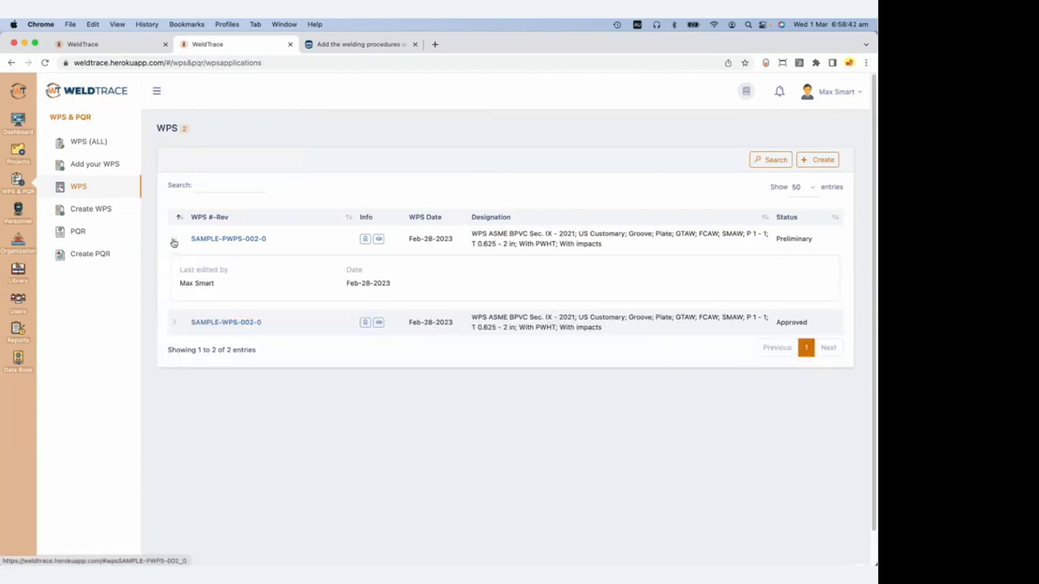
click(177, 243)
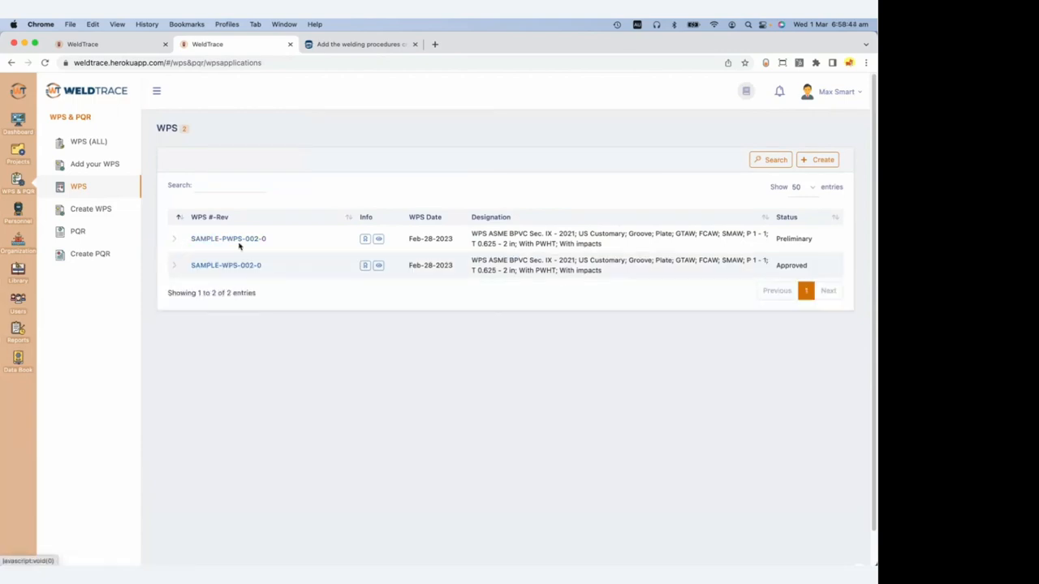
Open the PDF of SAMPLE-PWPS-002-0, enlarge it for reading, and return to the WPS list.
click(365, 241)
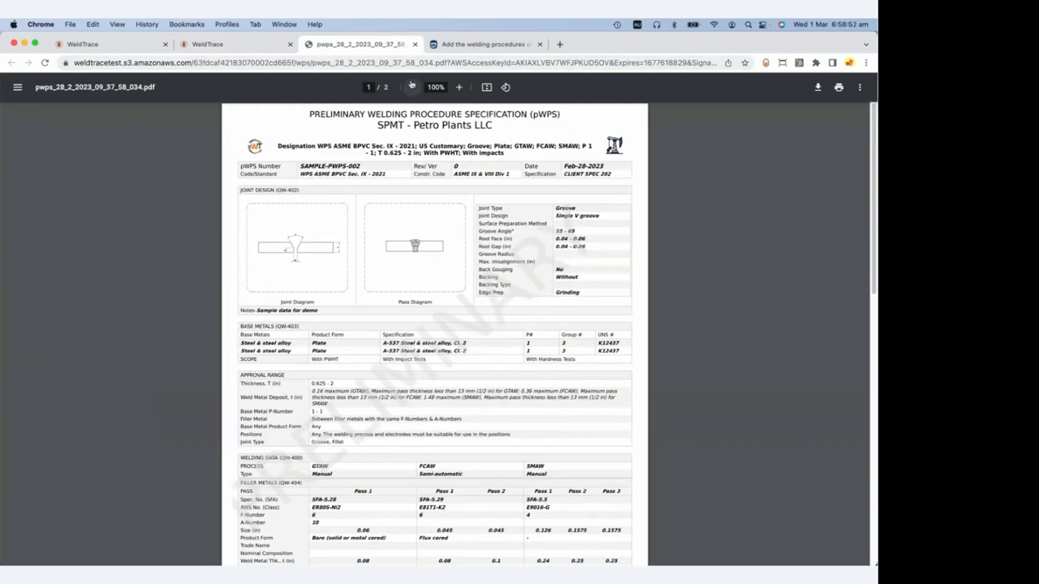
click(457, 88)
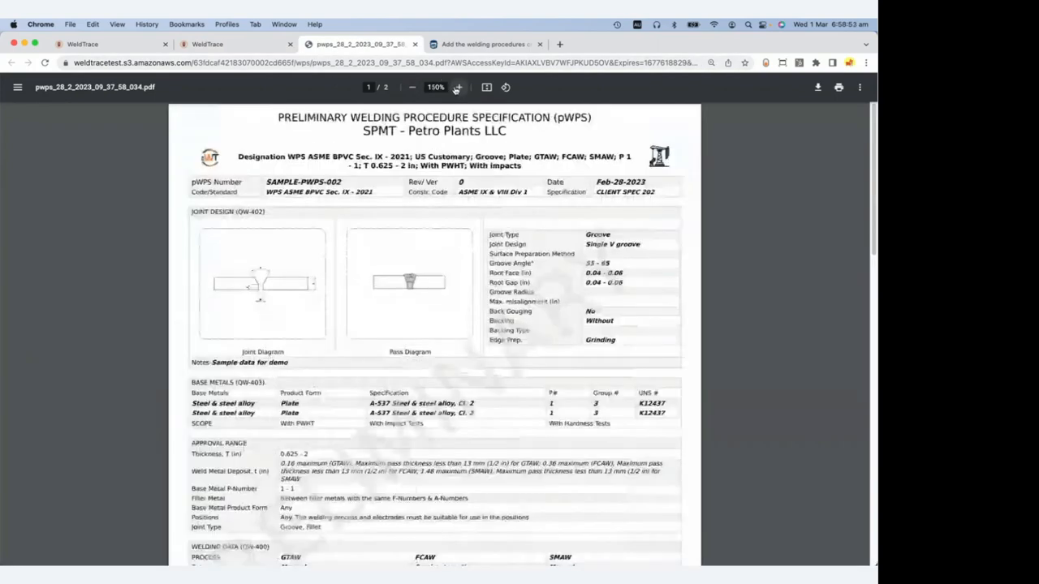
click(457, 88)
click(235, 45)
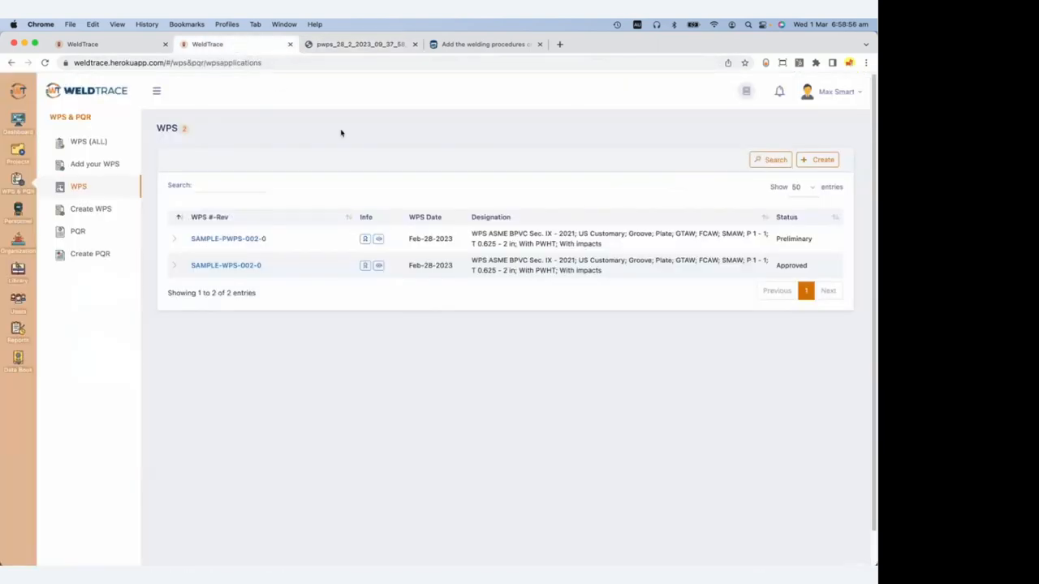
Open the SAMPLE-PWPS-002-0 record and examine its details from Standard Details down through the base metals, scope and process variables.
click(210, 241)
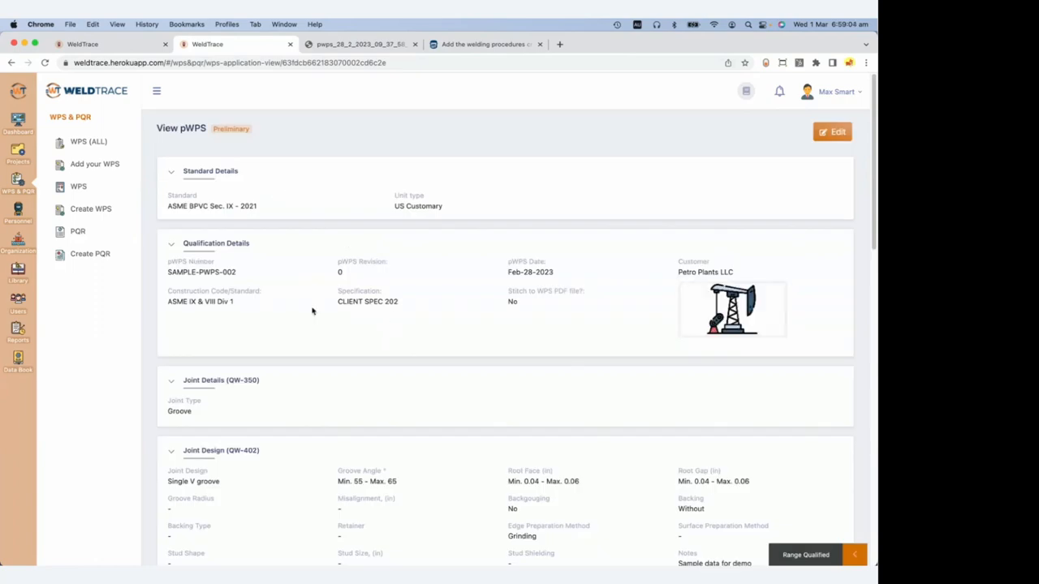
scroll(369, 324, down, 6)
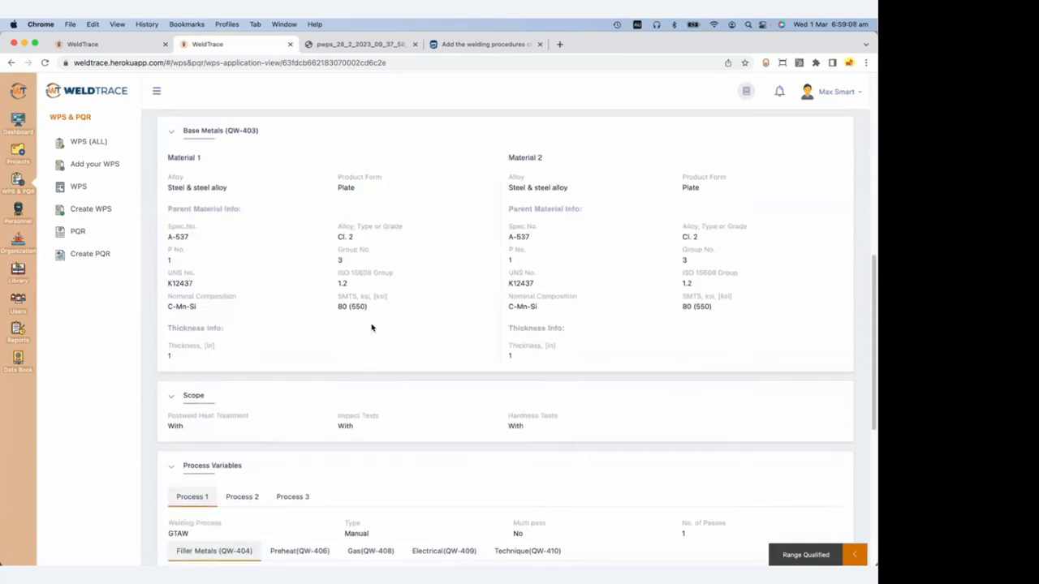
scroll(372, 328, down, 4)
scroll(371, 328, up, 11)
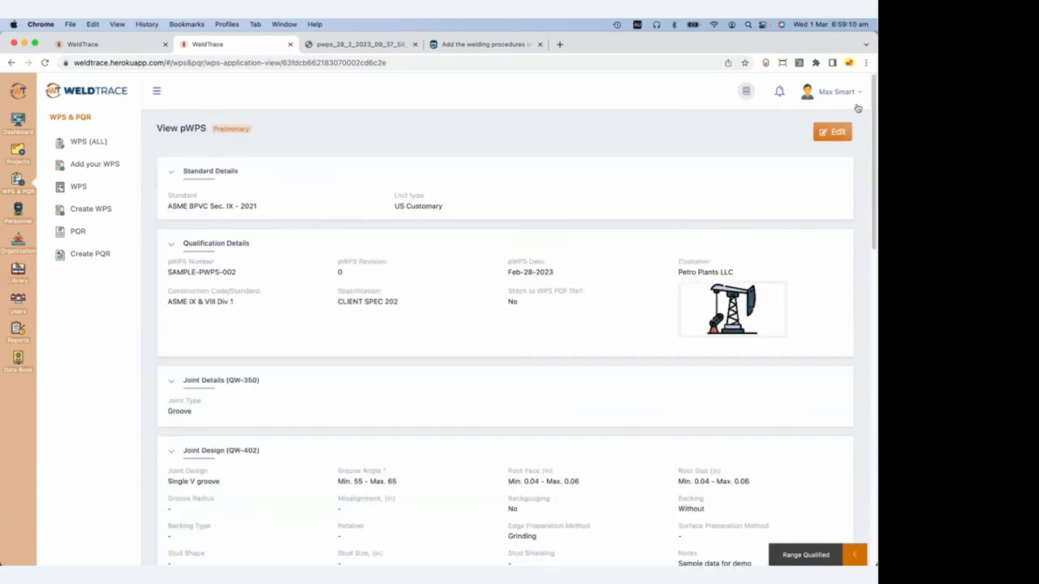
Open SAMPLE-PWPS-002 for editing and examine its form from Standard Details down to Post Weld Heat Treatment.
click(834, 132)
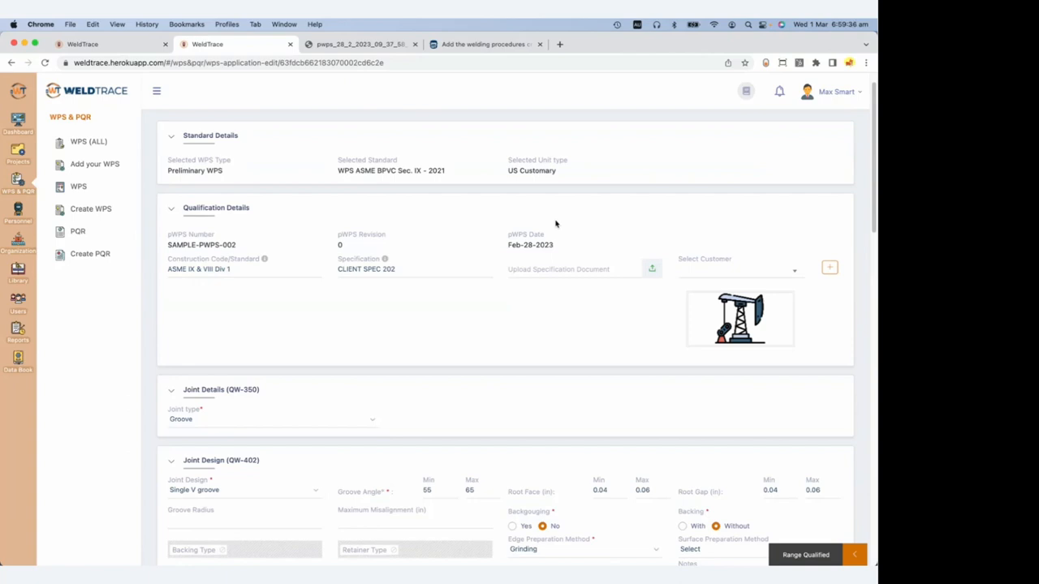
scroll(399, 452, down, 5)
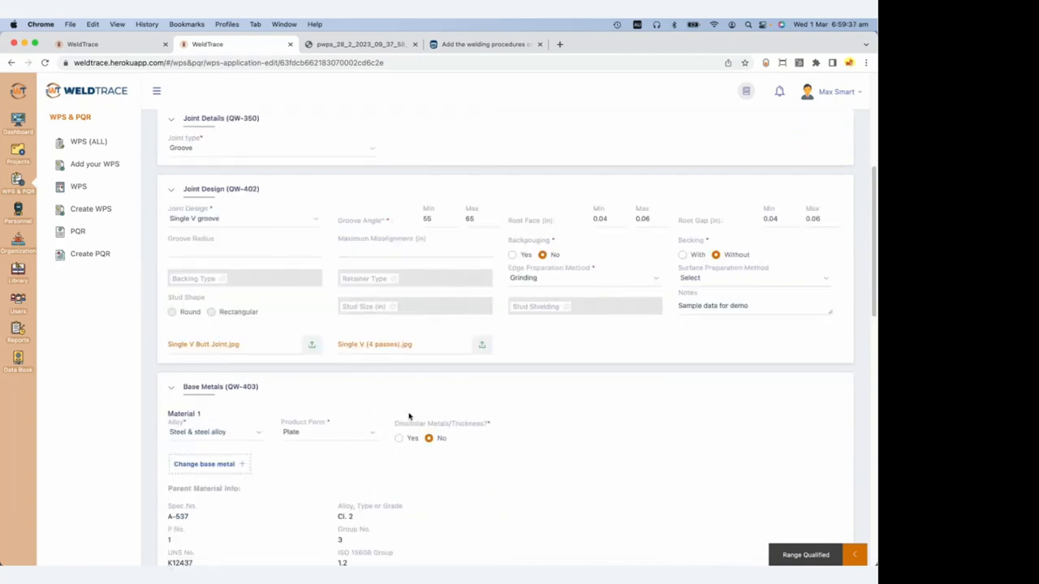
scroll(466, 381, down, 4)
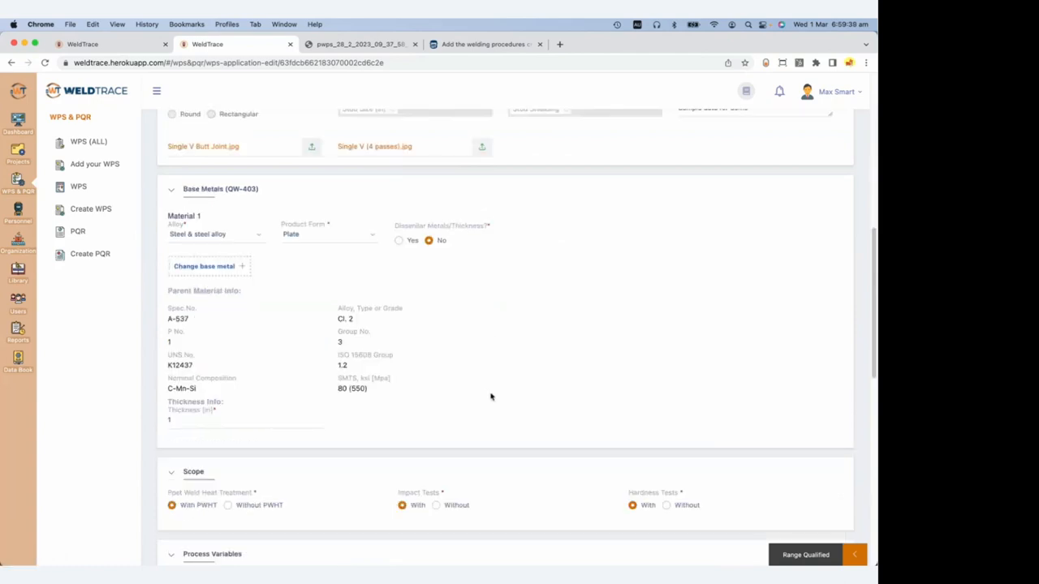
scroll(491, 395, down, 3)
scroll(496, 397, down, 1)
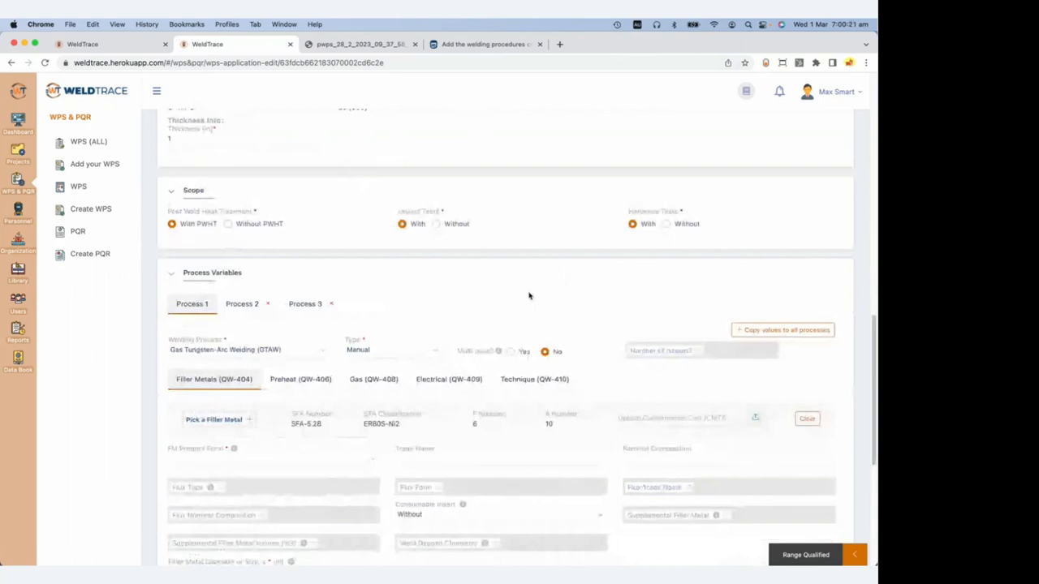
scroll(528, 295, down, 5)
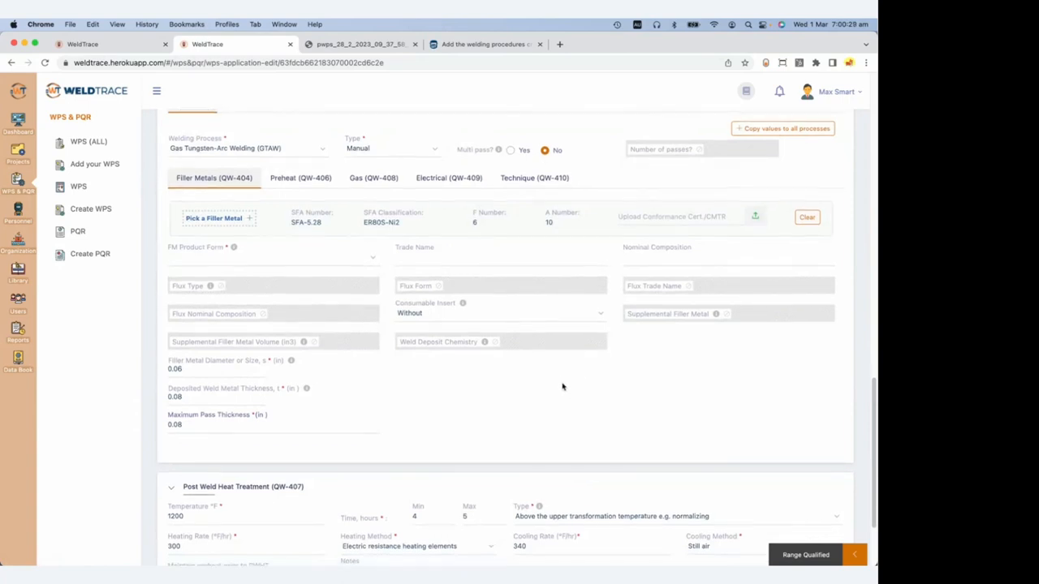
scroll(562, 390, up, 8)
scroll(560, 383, up, 15)
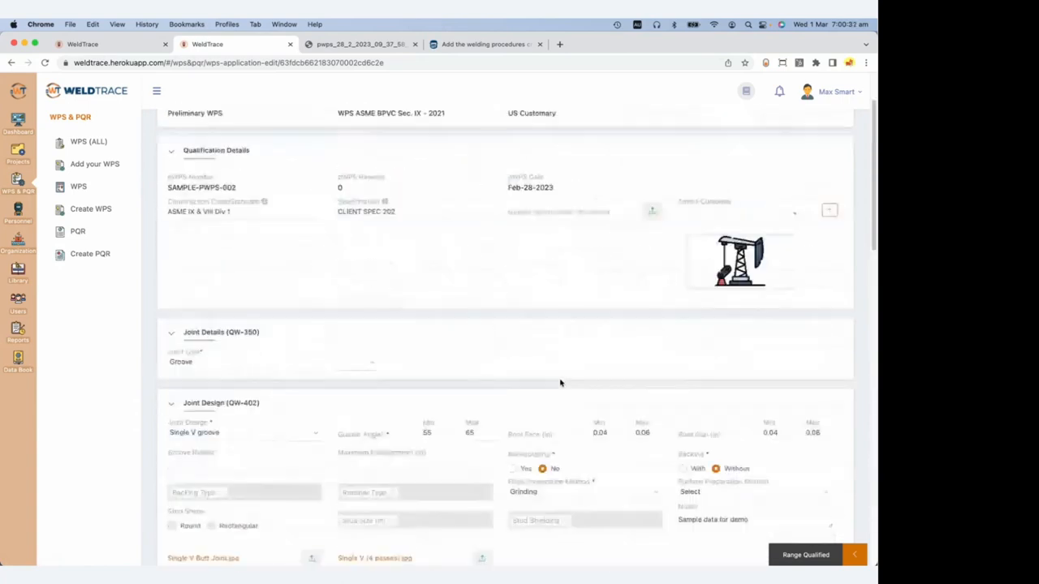
scroll(427, 242, up, 3)
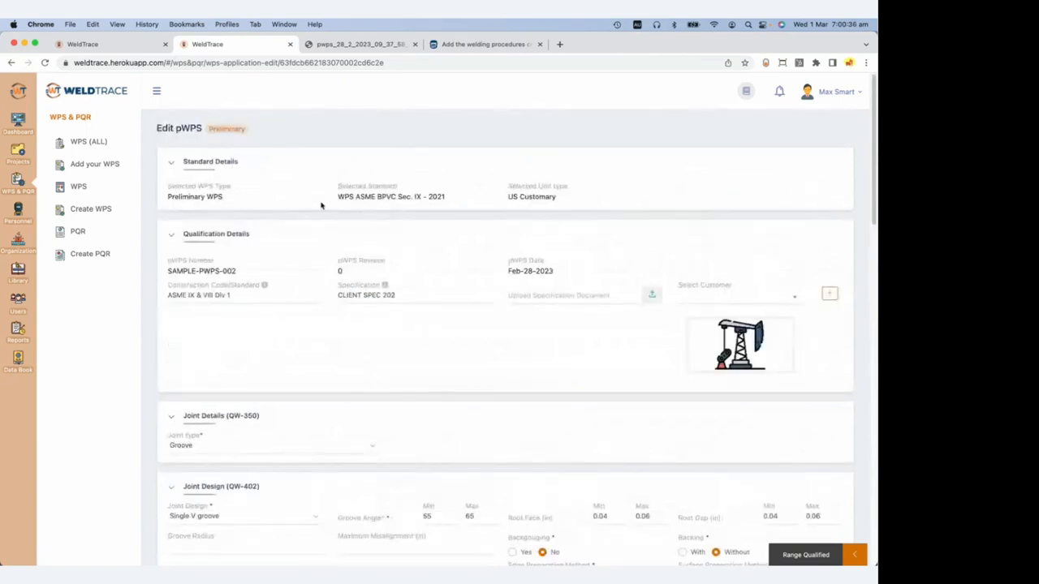
Set Dissimilar Metals/Thickness to Yes in the Base Metals (QW-403) section of the pWPS.
scroll(274, 313, down, 5)
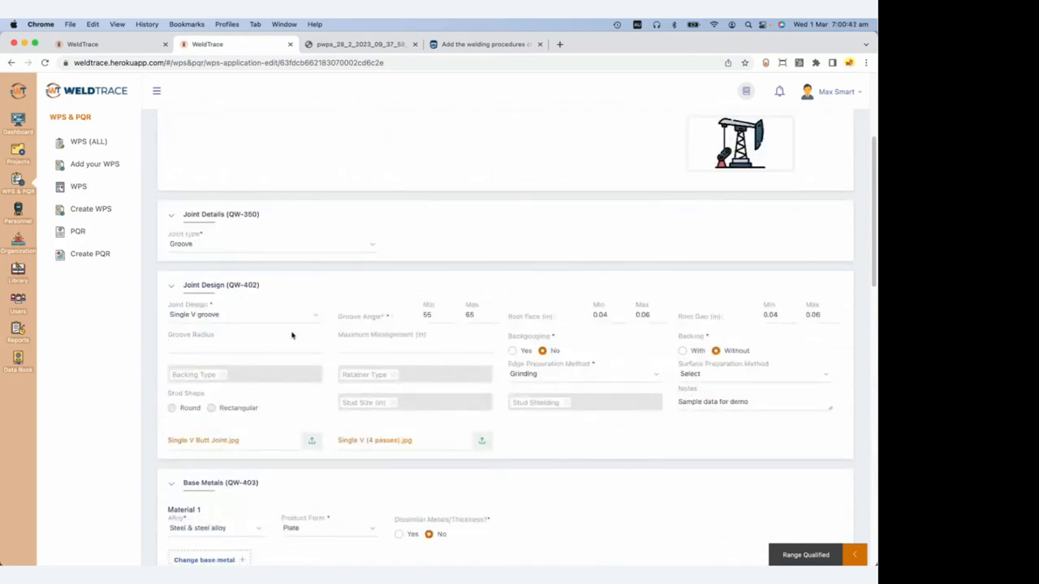
scroll(278, 387, down, 3)
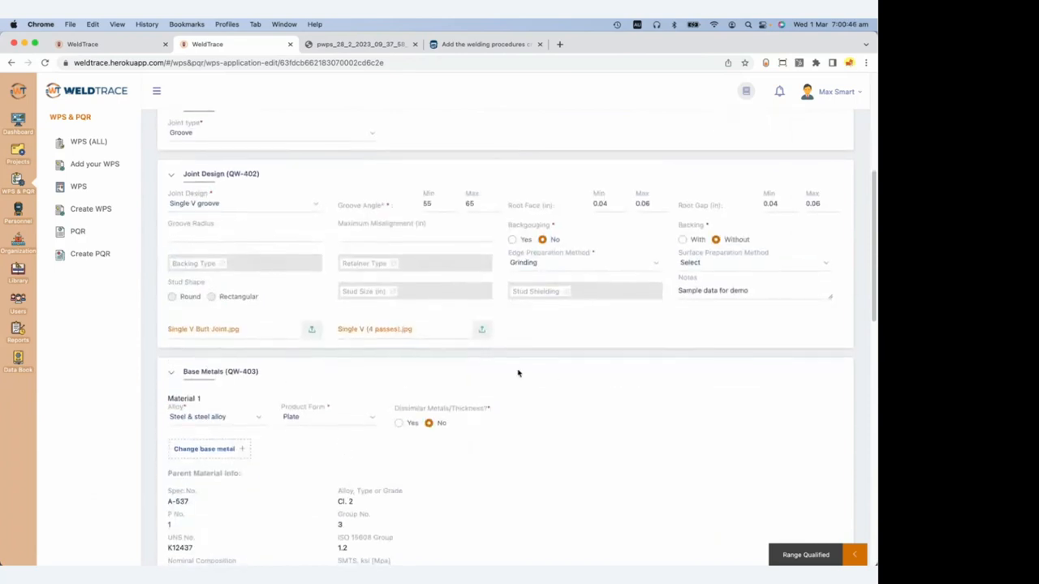
click(399, 423)
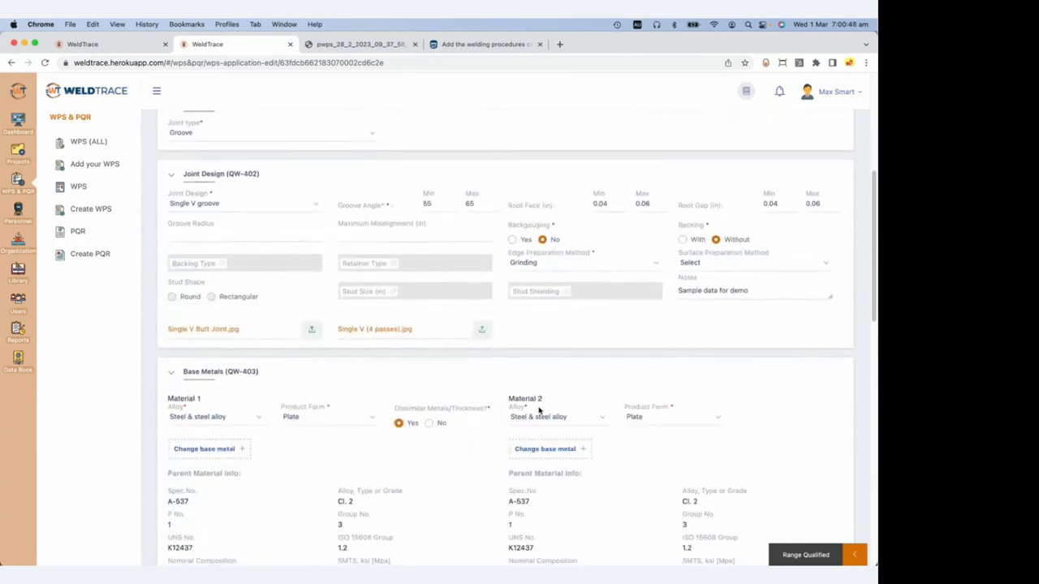
In the Process Variables section, compare the Process 1 and Process 2 filler metals and view the preheat and gas details of Process 1.
scroll(625, 428, down, 3)
scroll(493, 422, down, 5)
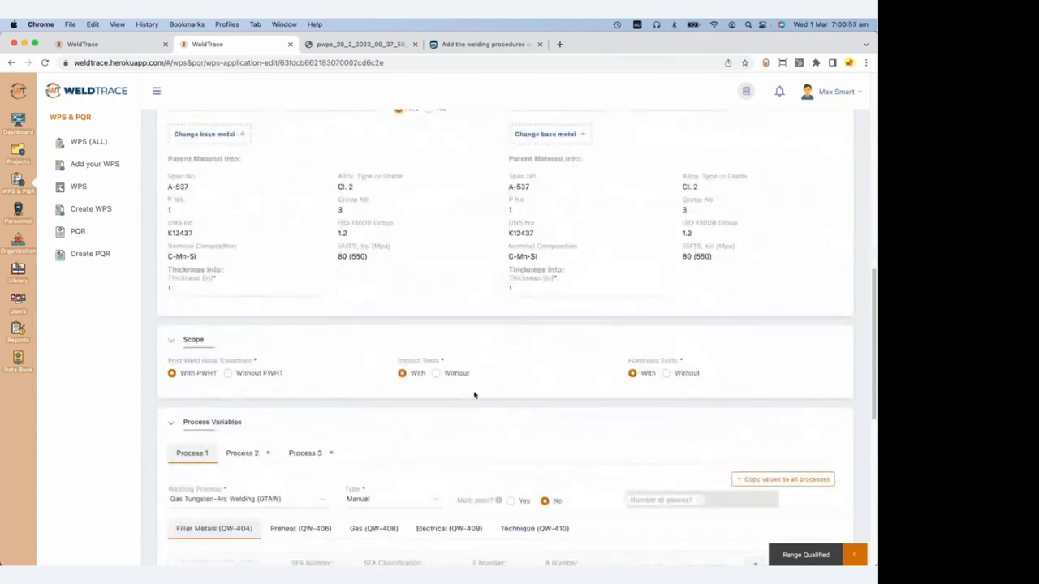
scroll(422, 409, down, 4)
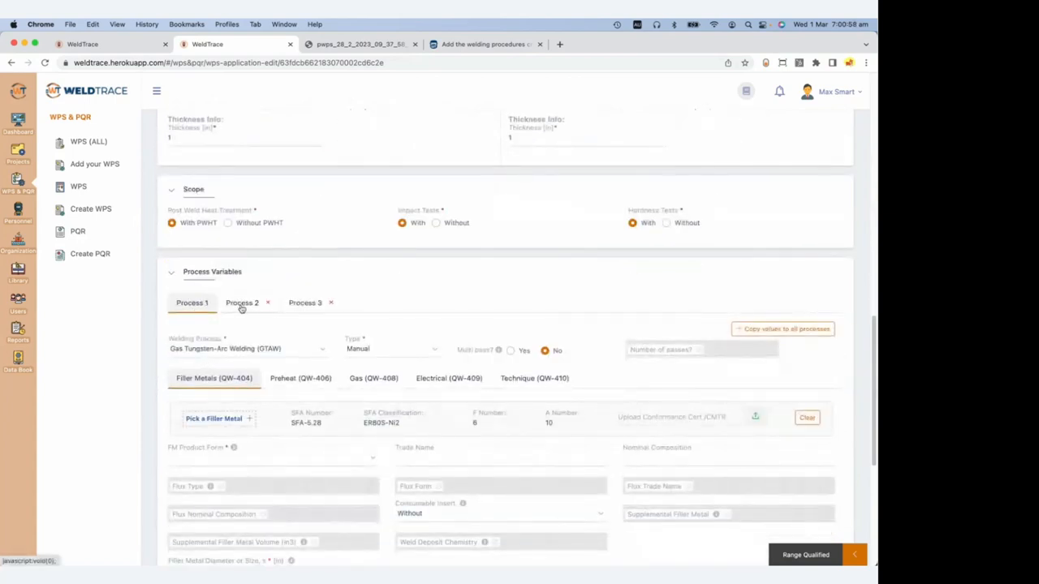
scroll(293, 302, down, 3)
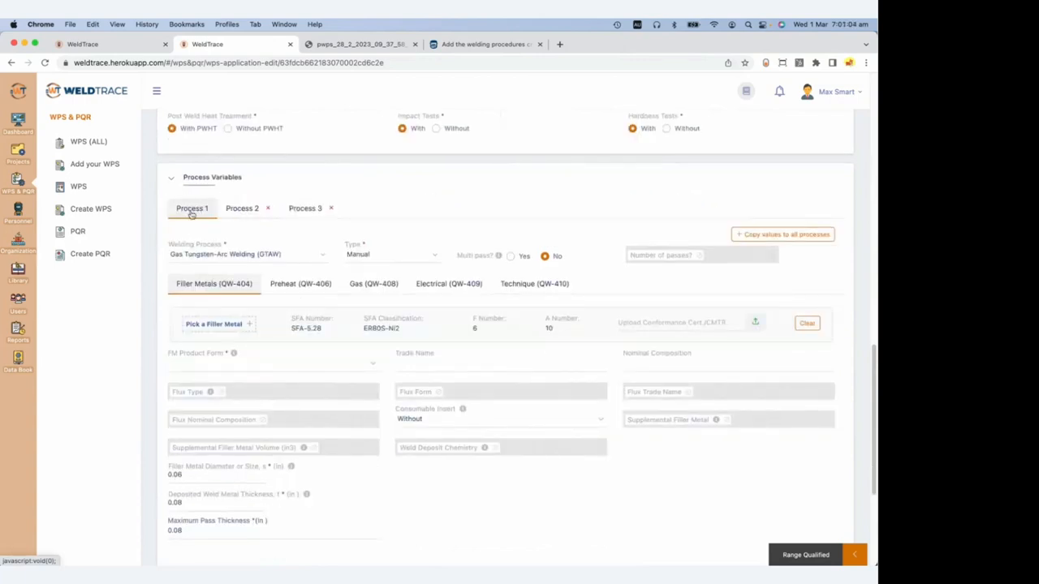
click(241, 210)
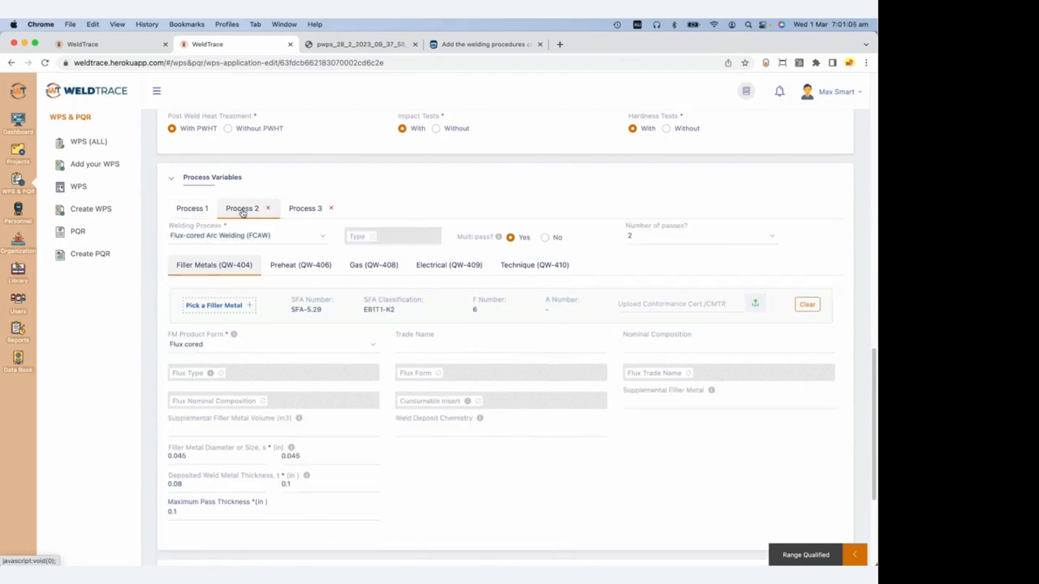
click(200, 210)
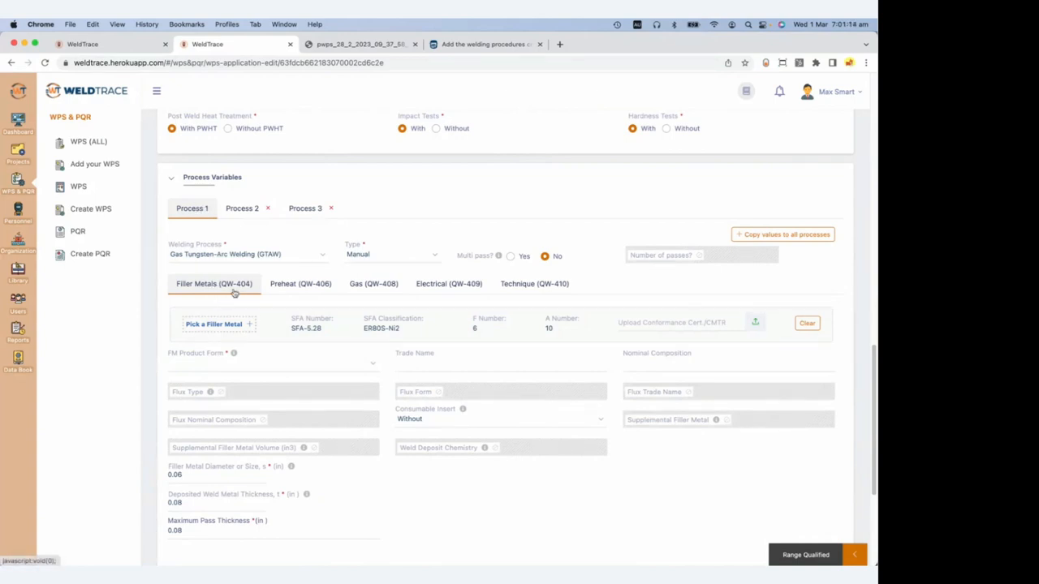
click(283, 288)
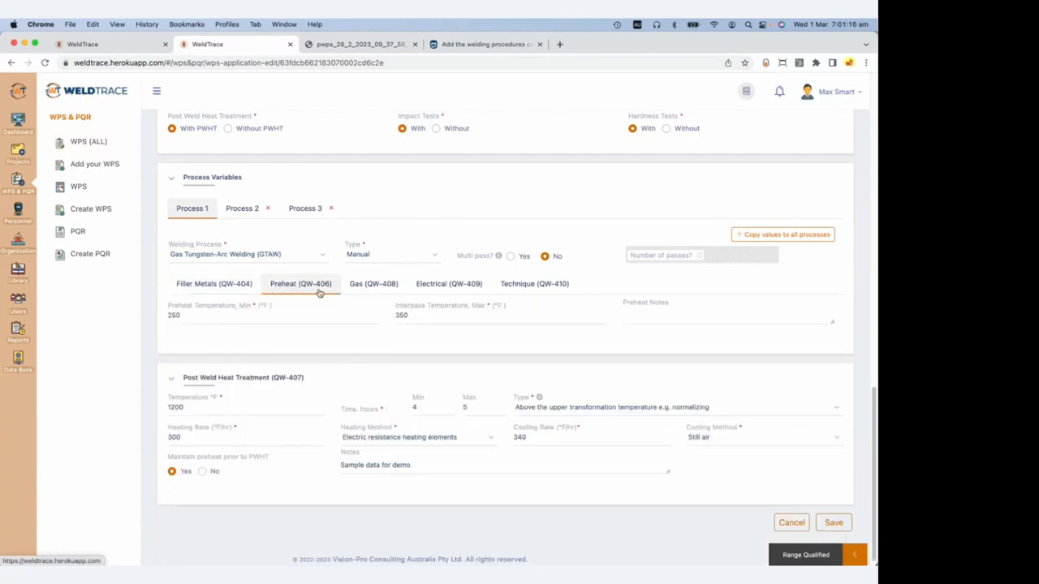
click(371, 289)
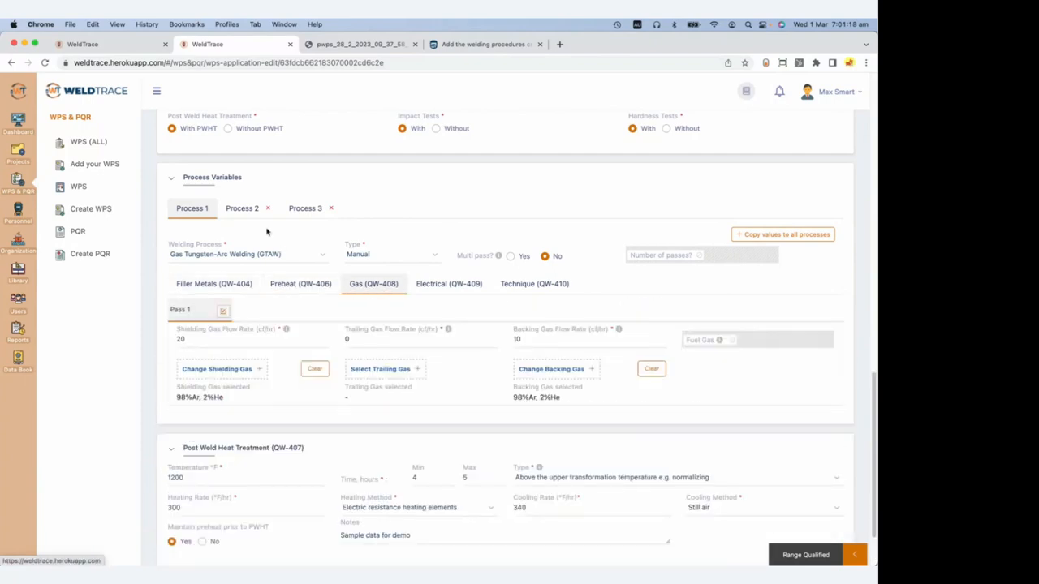
View the electrical parameters of Process 2 for both Pass 1 and Pass 2.
click(241, 211)
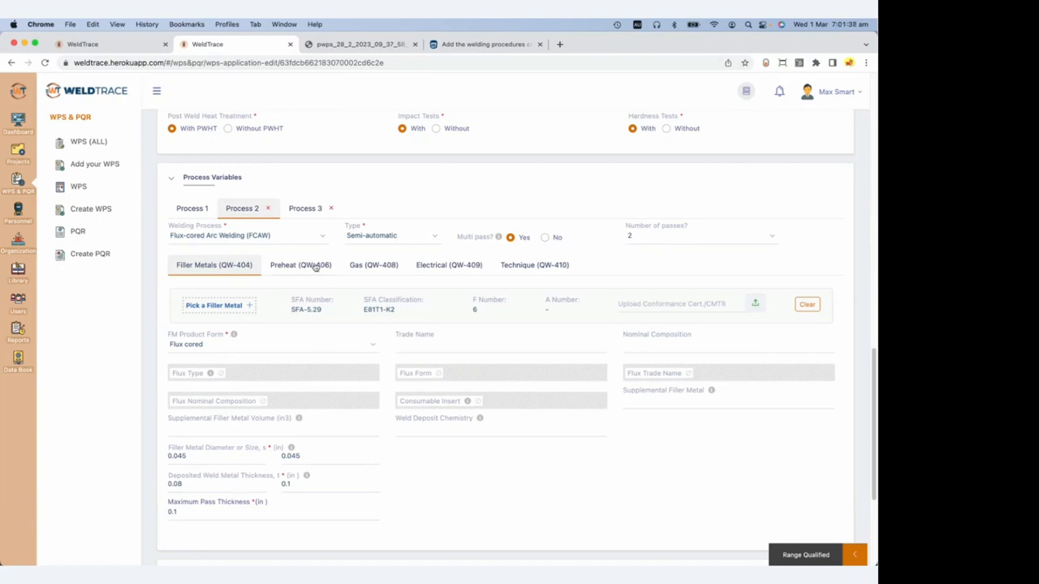
click(421, 269)
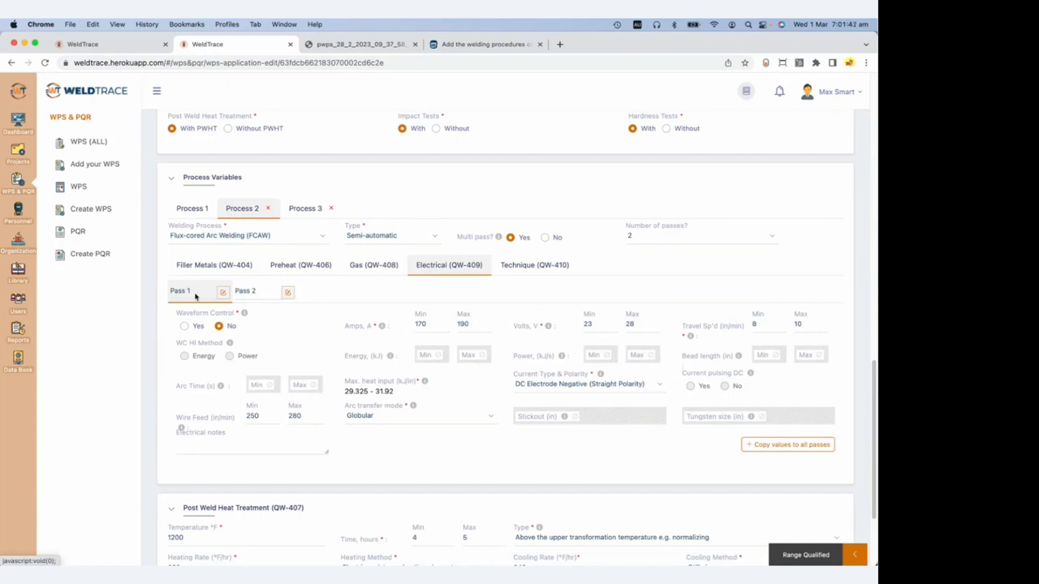
click(254, 295)
click(201, 297)
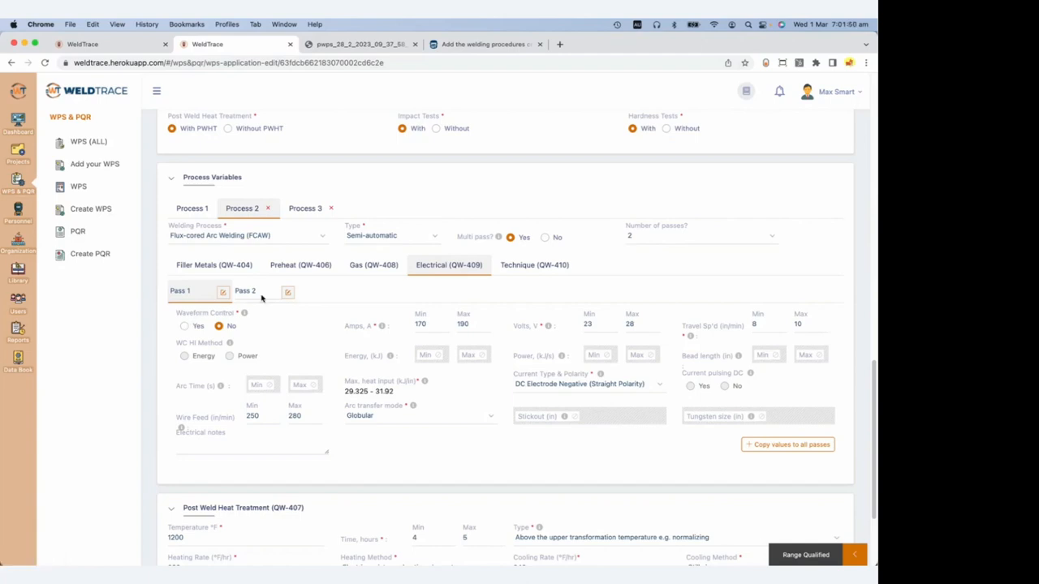
Return to Process 1 and review its filler metal, preheat and gas variables again.
click(193, 209)
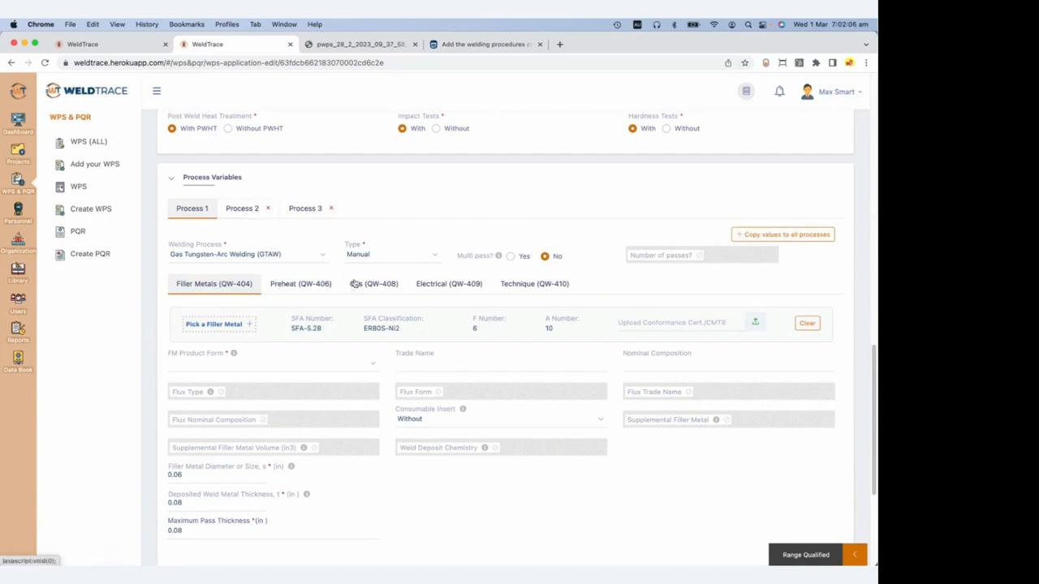
click(292, 288)
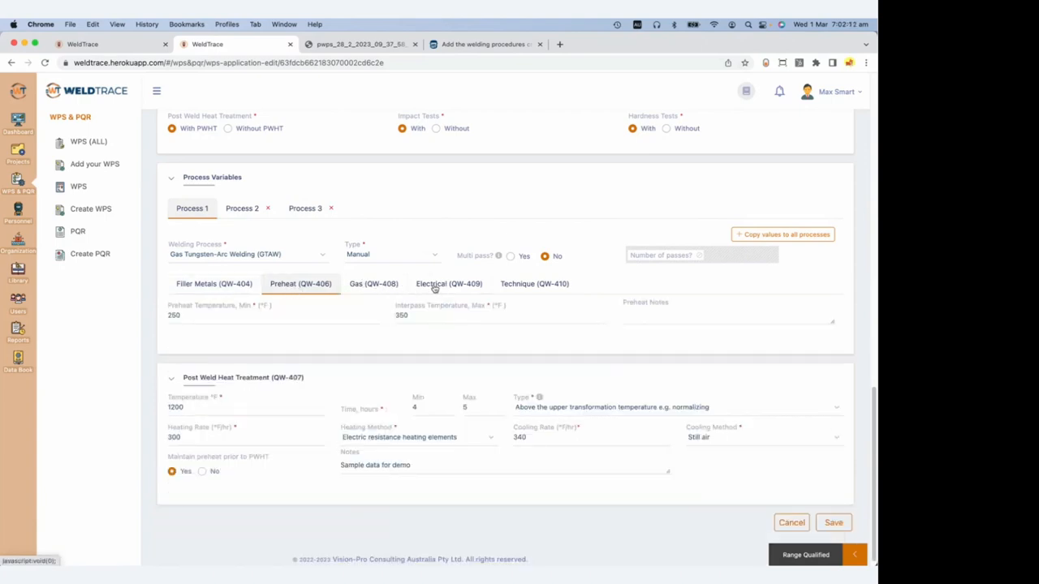
click(374, 288)
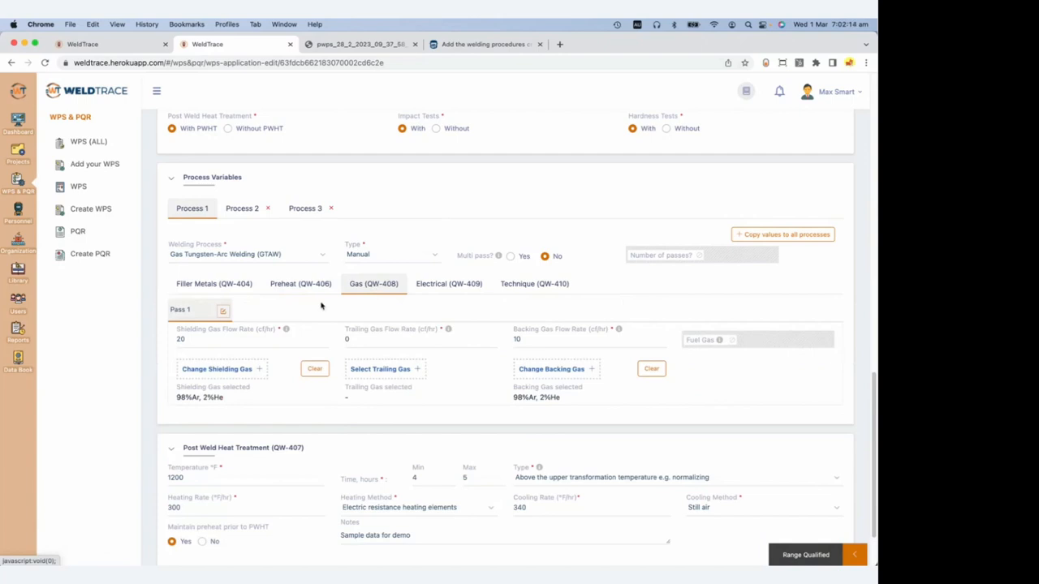
Review the gas and electrical variables of Process 2, and return to the start of the edit form.
click(242, 208)
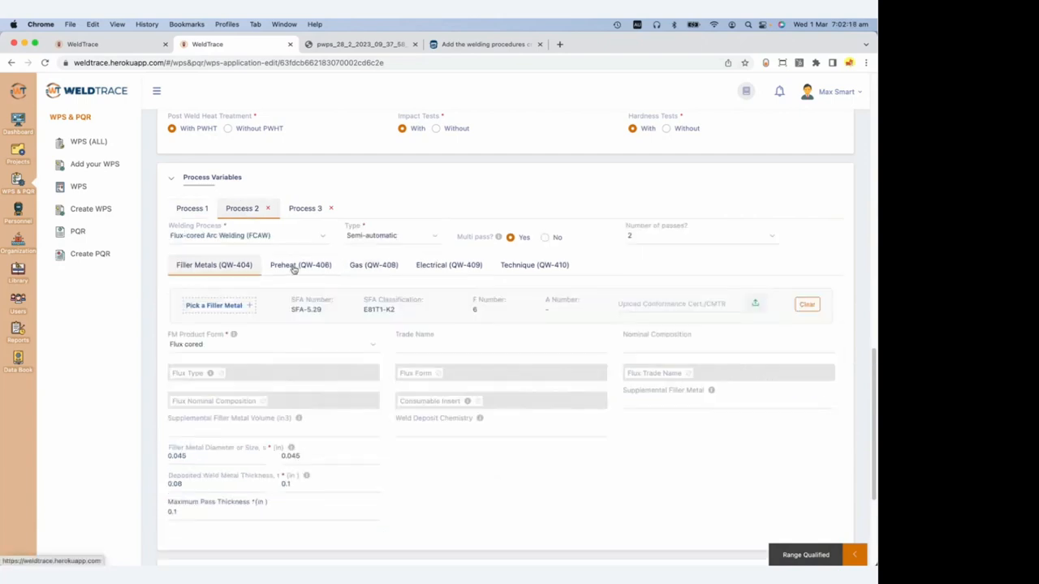
click(375, 268)
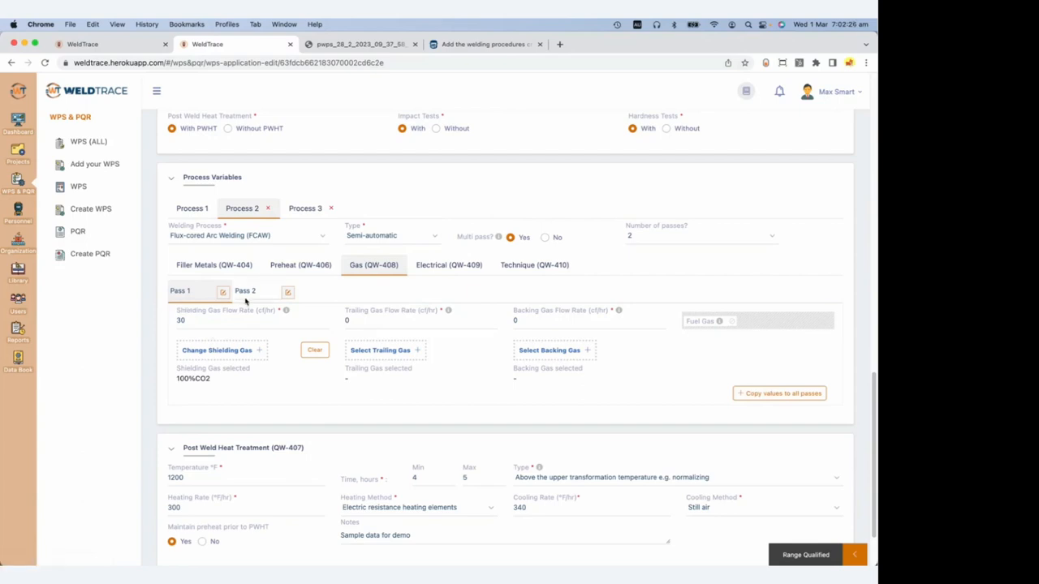
click(438, 267)
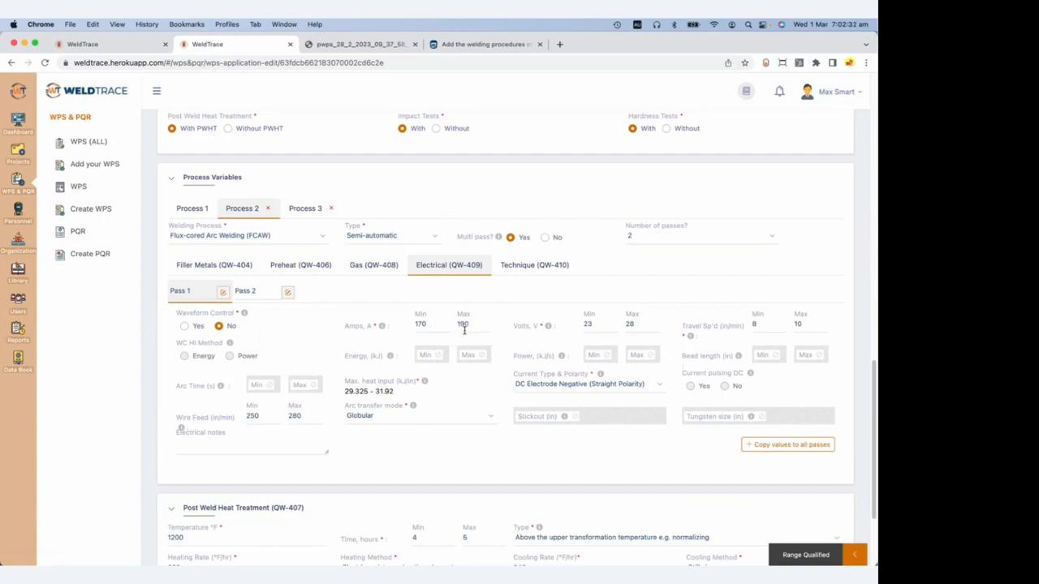
scroll(487, 333, down, 3)
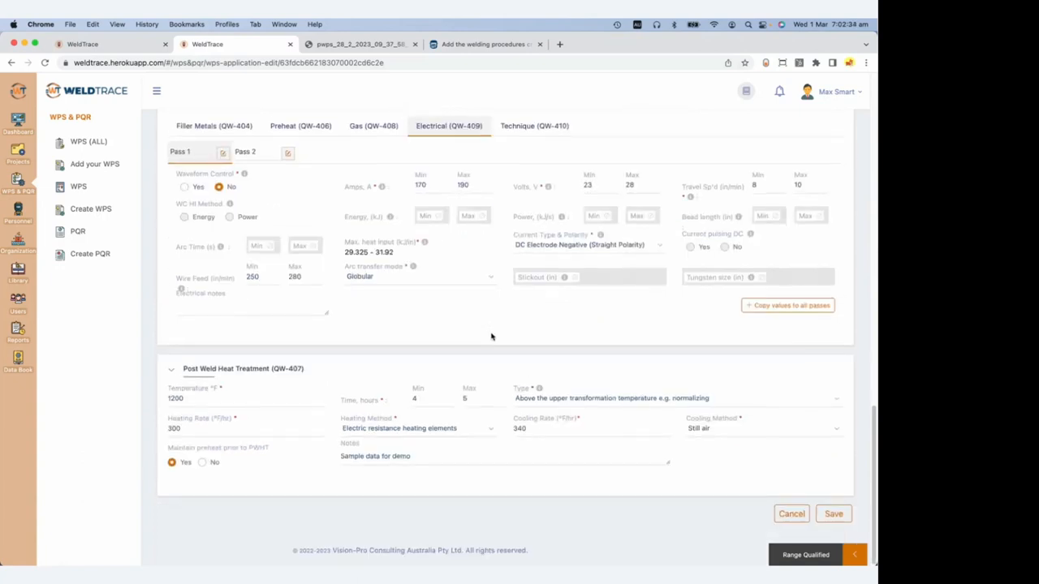
scroll(489, 335, up, 4)
scroll(491, 336, up, 15)
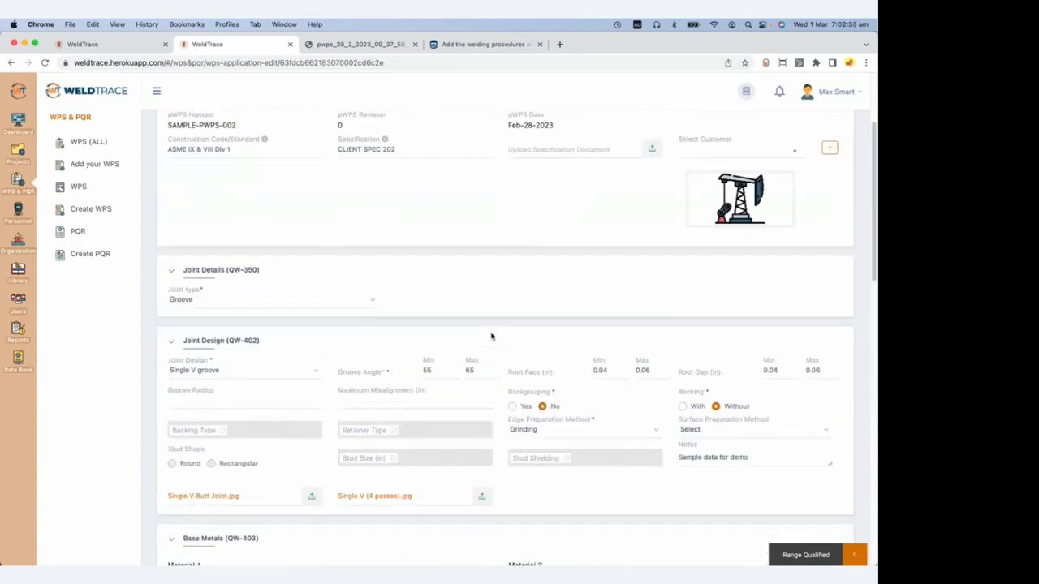
In the first WeldTrace browser tab, set the new pWPS number to PWPS-201, revision to 0 and date to Mar-01-2023.
click(122, 46)
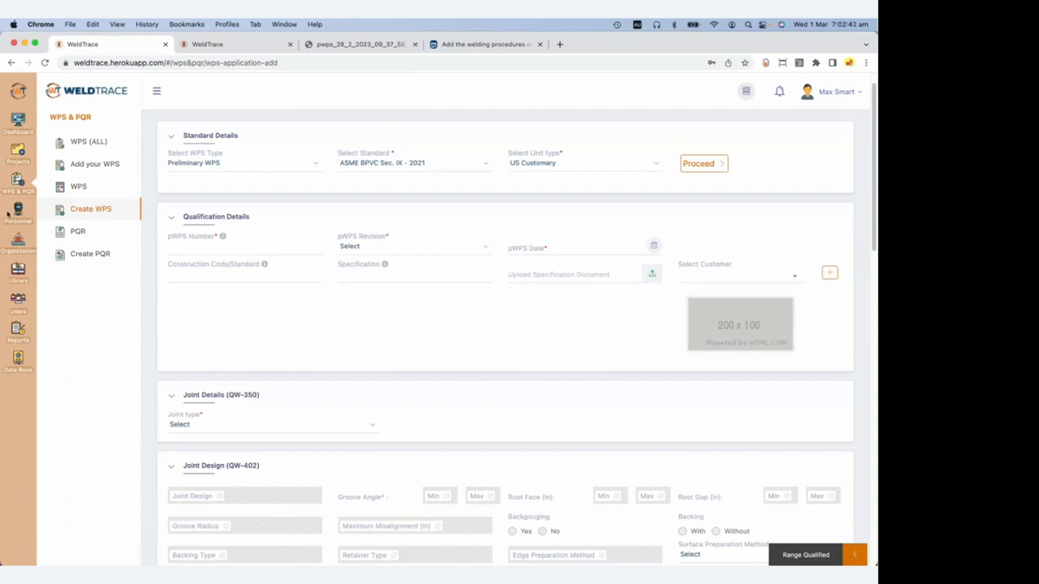
click(190, 241)
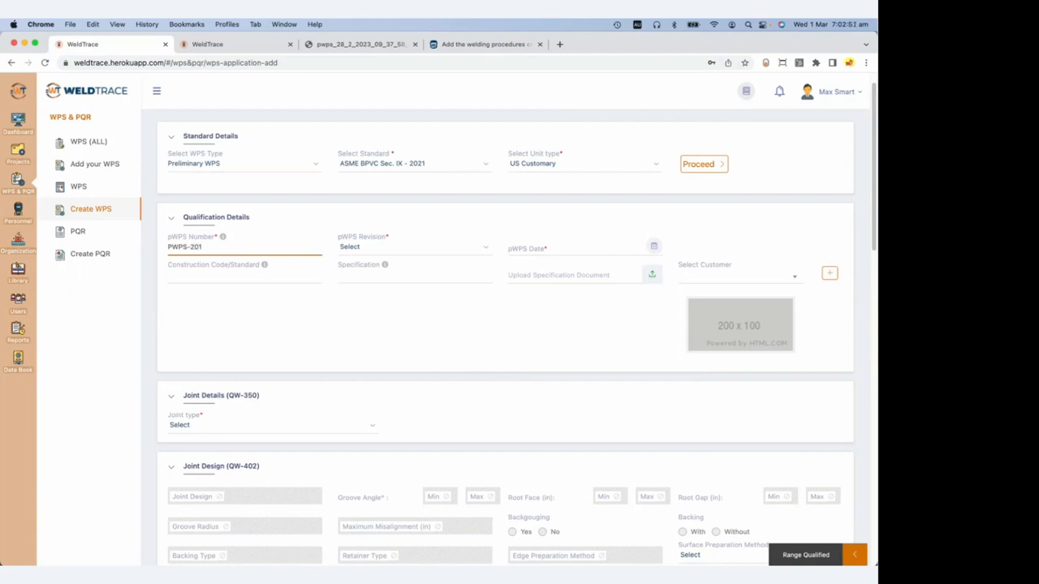
click(378, 246)
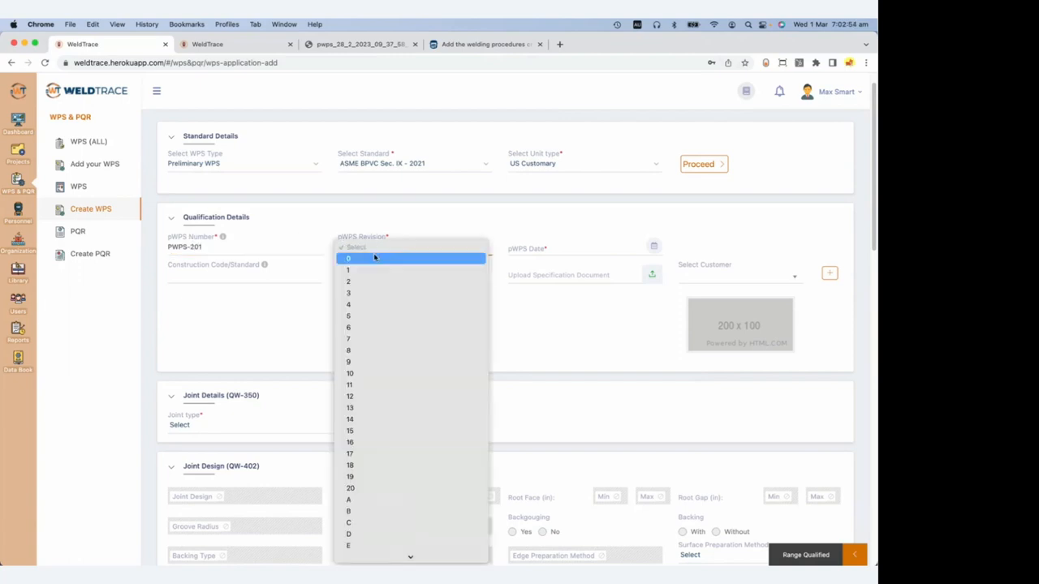
click(504, 258)
click(575, 251)
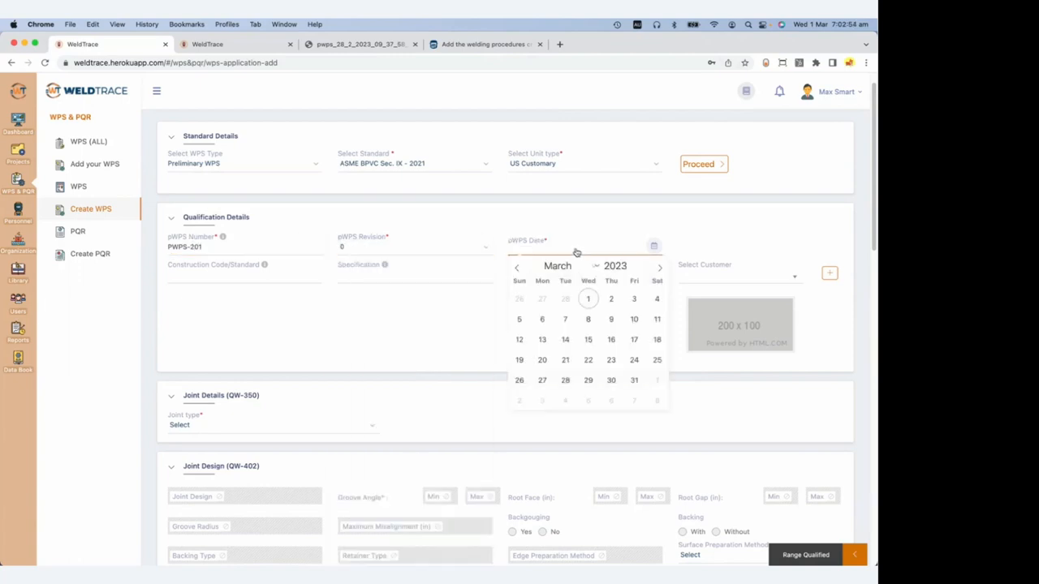
click(589, 299)
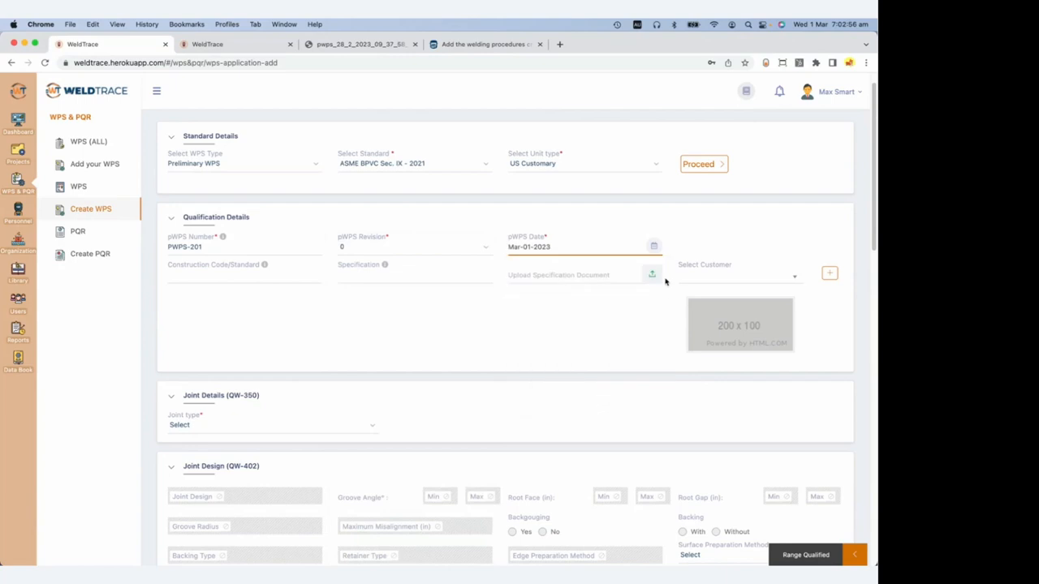
Look through the optional construction code, specification and customer fields in the qualification details without filling them in.
click(221, 274)
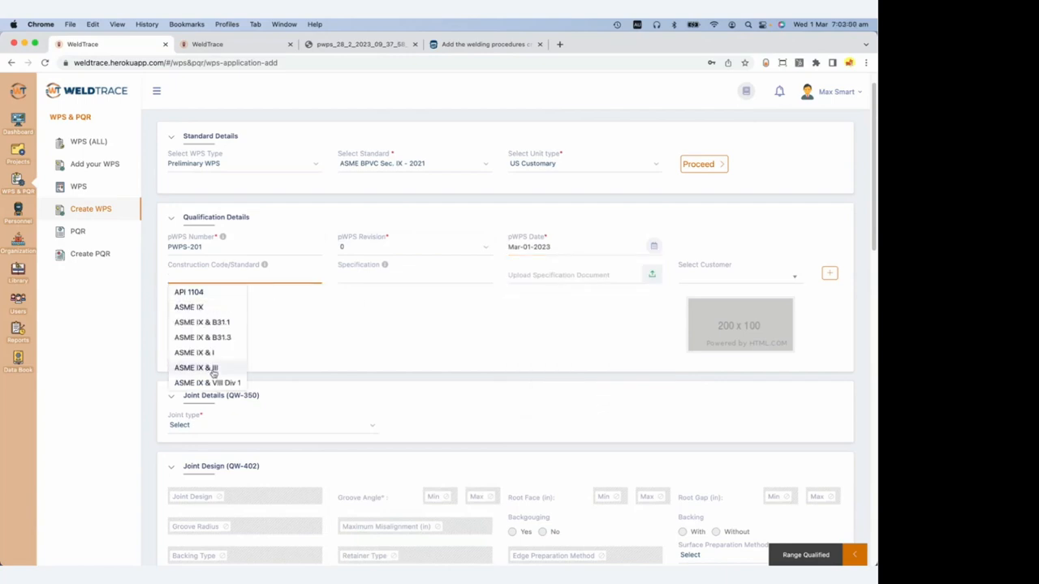
click(397, 271)
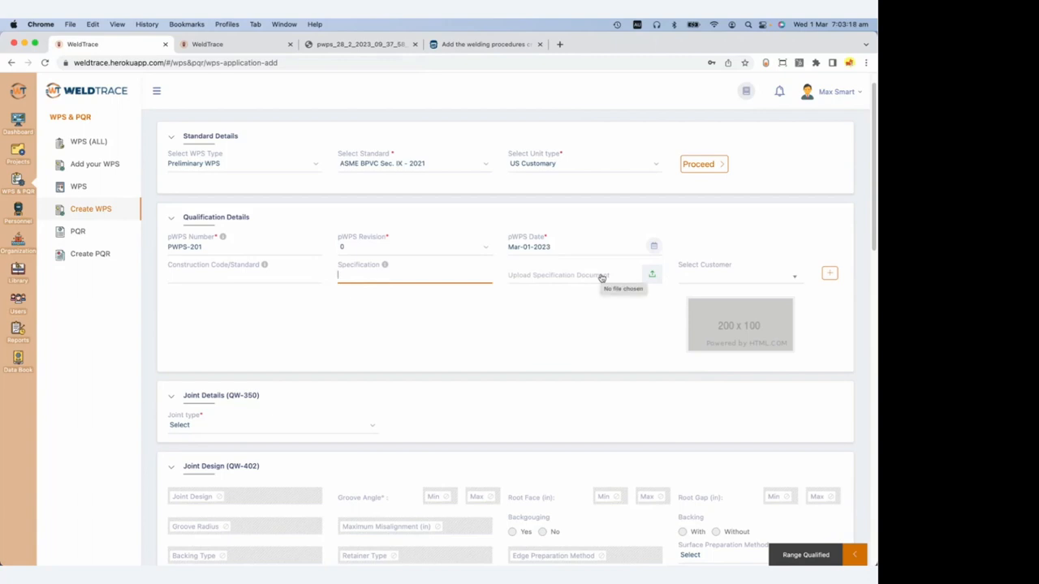
click(697, 279)
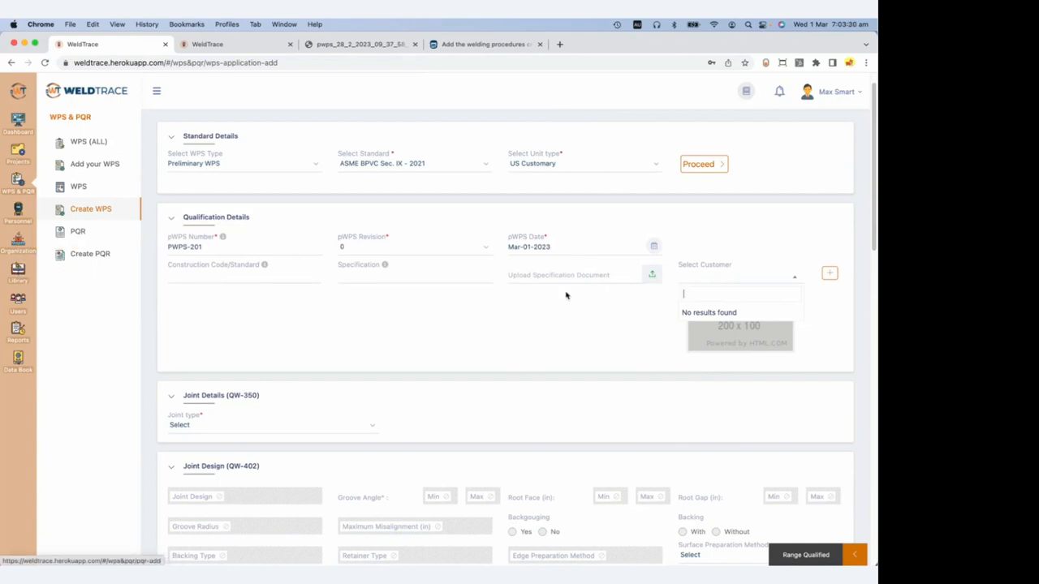
click(836, 304)
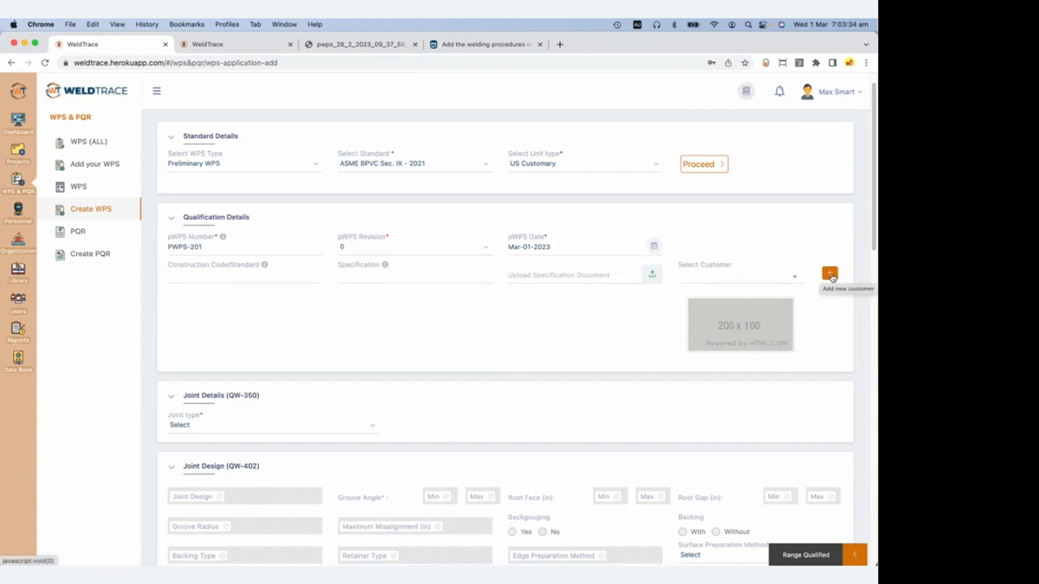
Set the joint type to Groove and the joint design to Single V groove.
scroll(422, 343, down, 3)
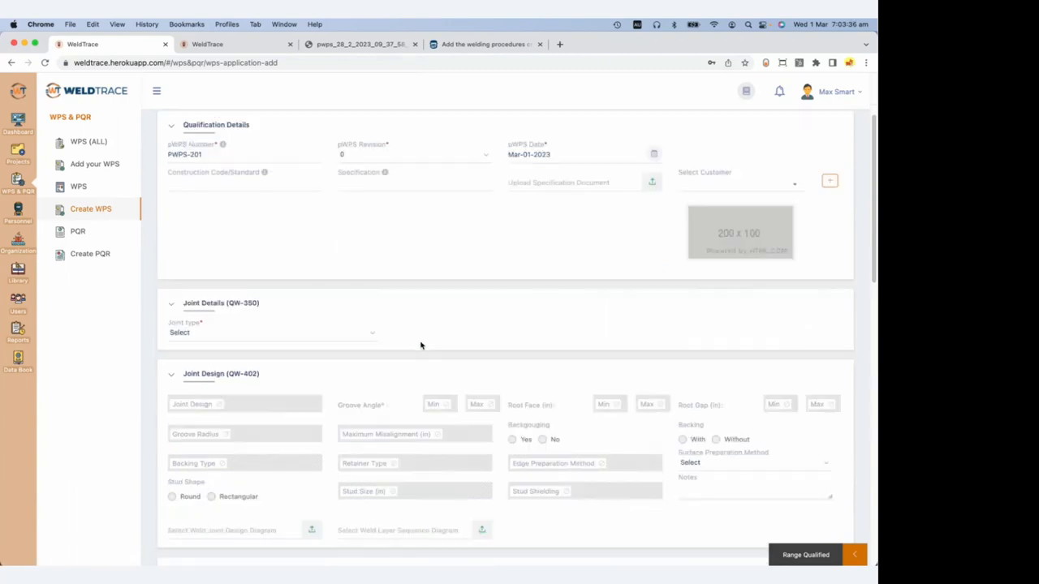
click(290, 297)
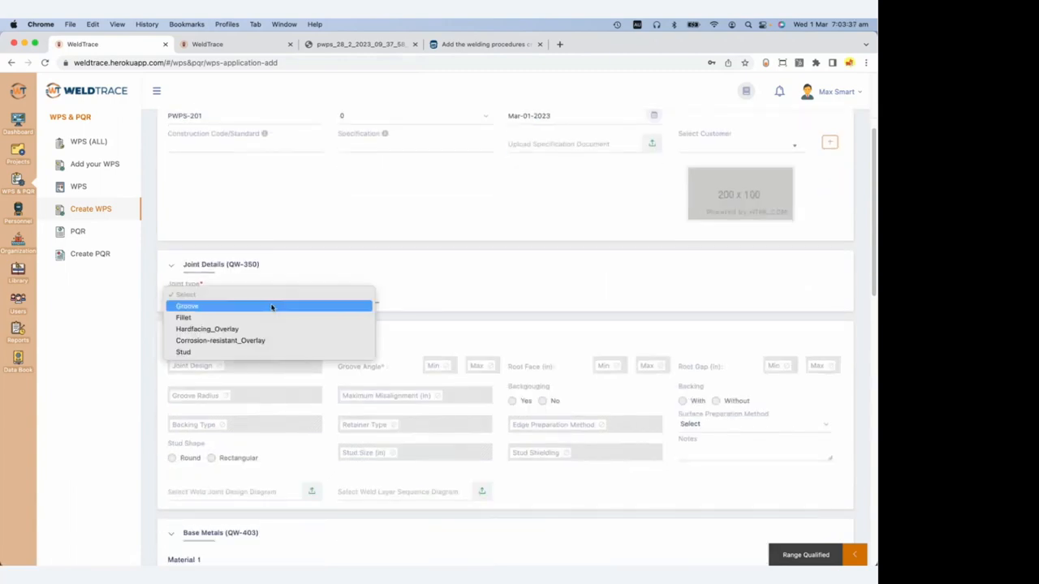
click(270, 306)
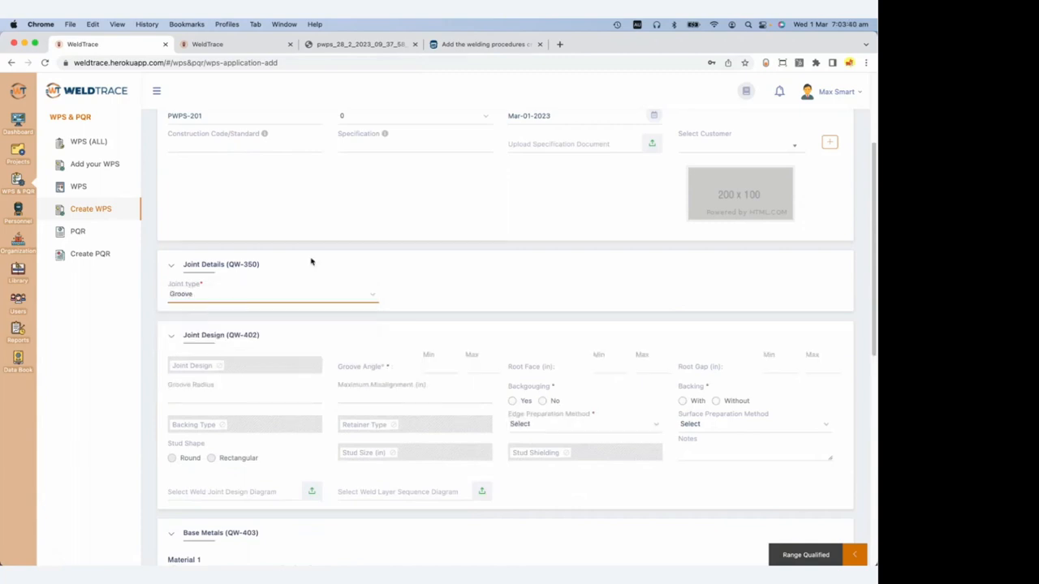
scroll(361, 221, up, 3)
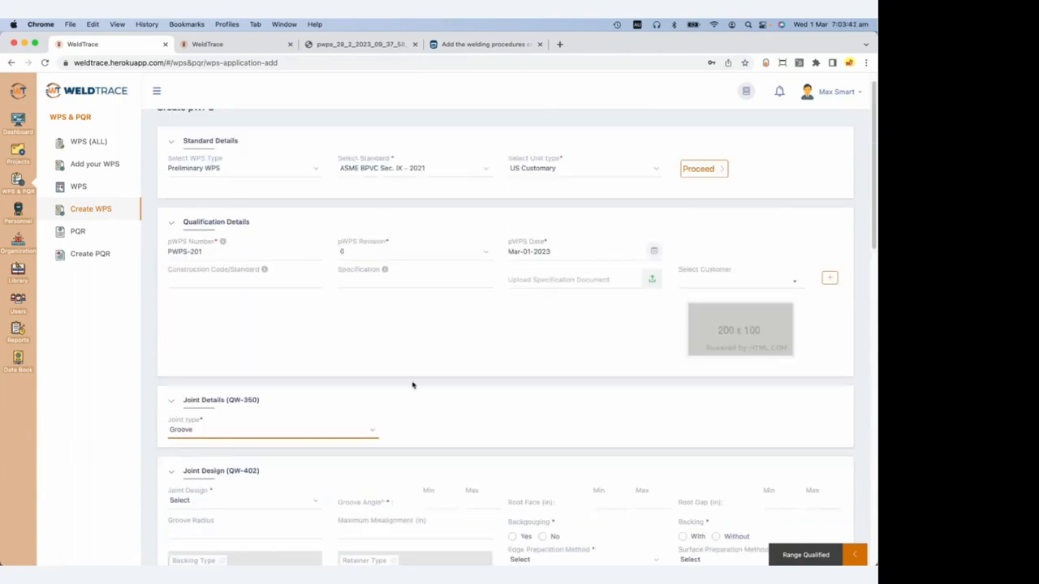
scroll(413, 385, down, 3)
click(244, 387)
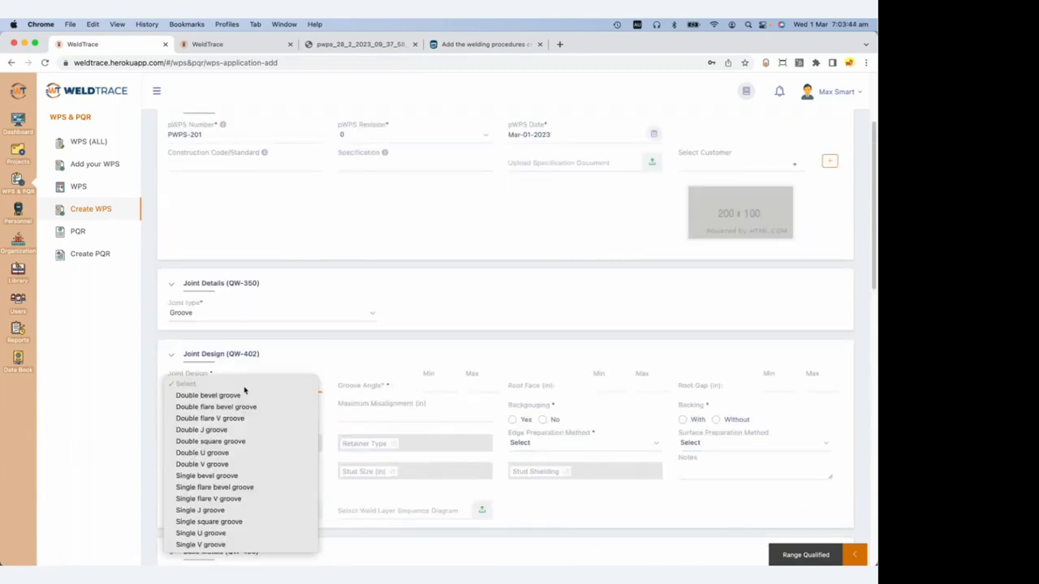
click(257, 548)
Set the groove angle range to a minimum of 55 and a maximum of 65.
click(446, 386)
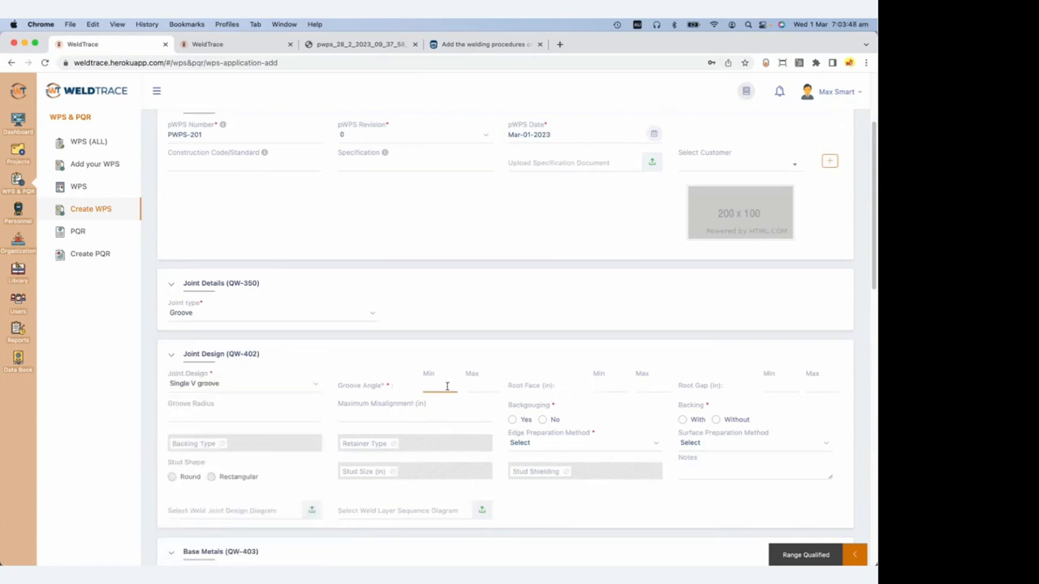
text(55)
key(Tab)
text(65)
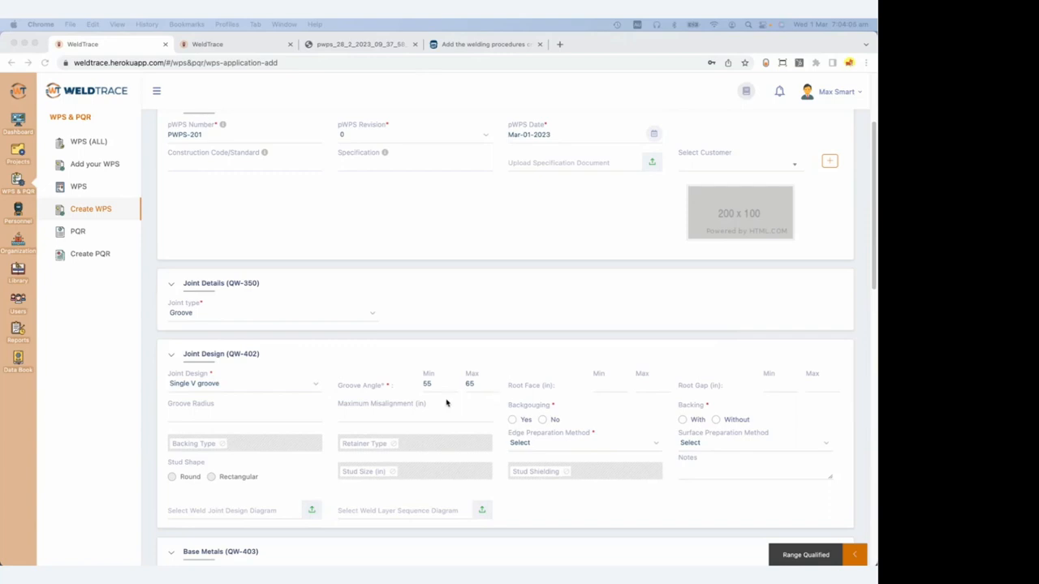
Set the root face range to .04–.08 in and the root gap range to .075–.15 in.
click(605, 388)
click(605, 384)
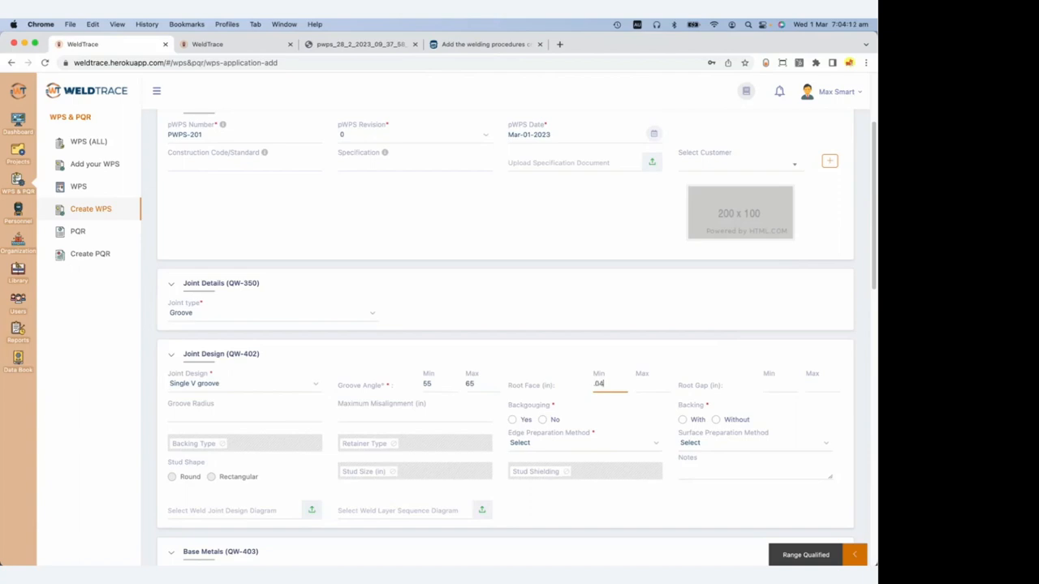
key(Tab)
text(.08)
key(Tab)
text(.075)
key(Tab)
click(233, 415)
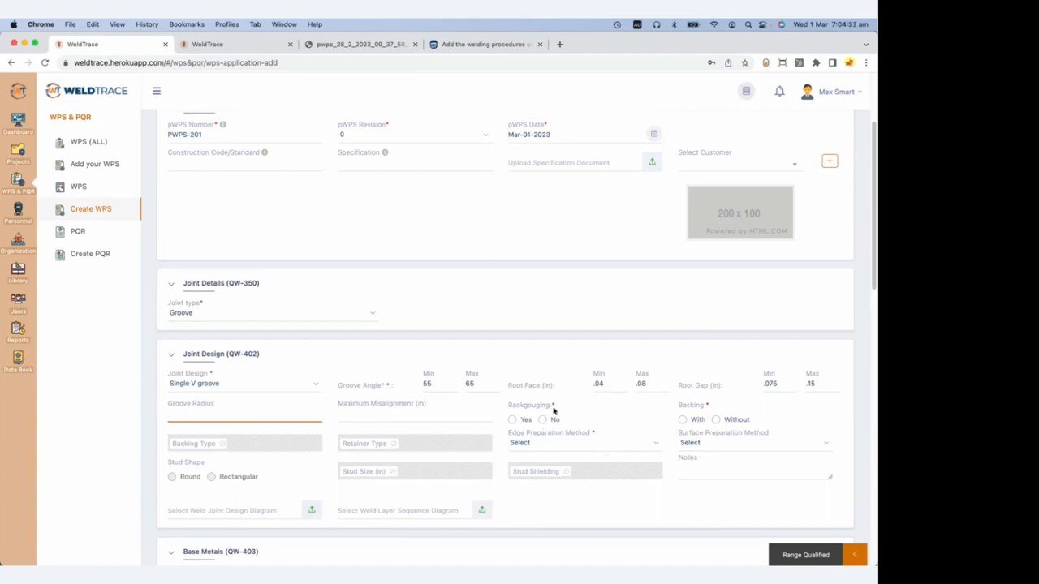
Set backgouging to No and choose With backing, using Consumable Insert as the backing type.
click(542, 420)
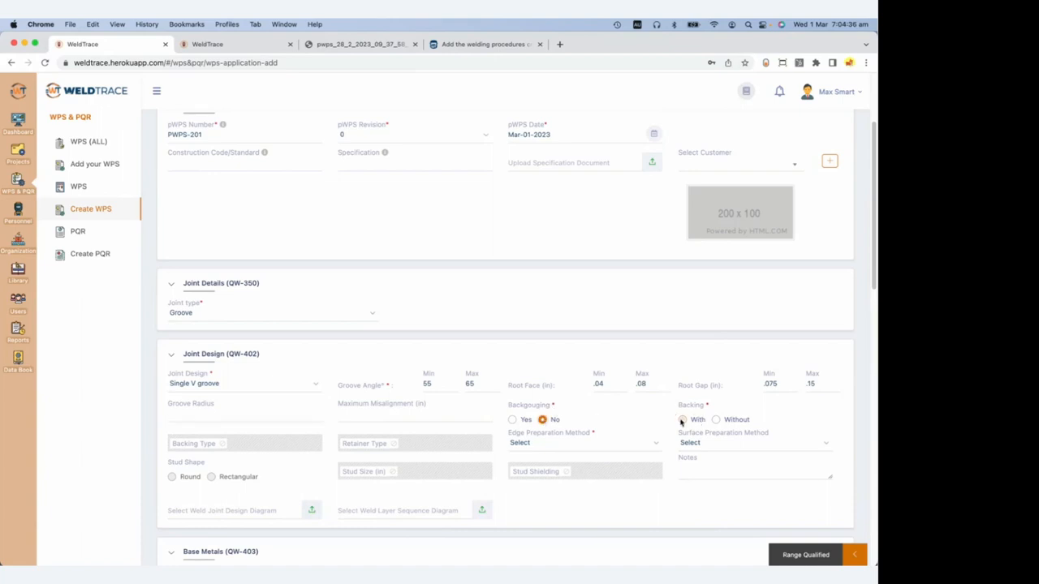
click(682, 420)
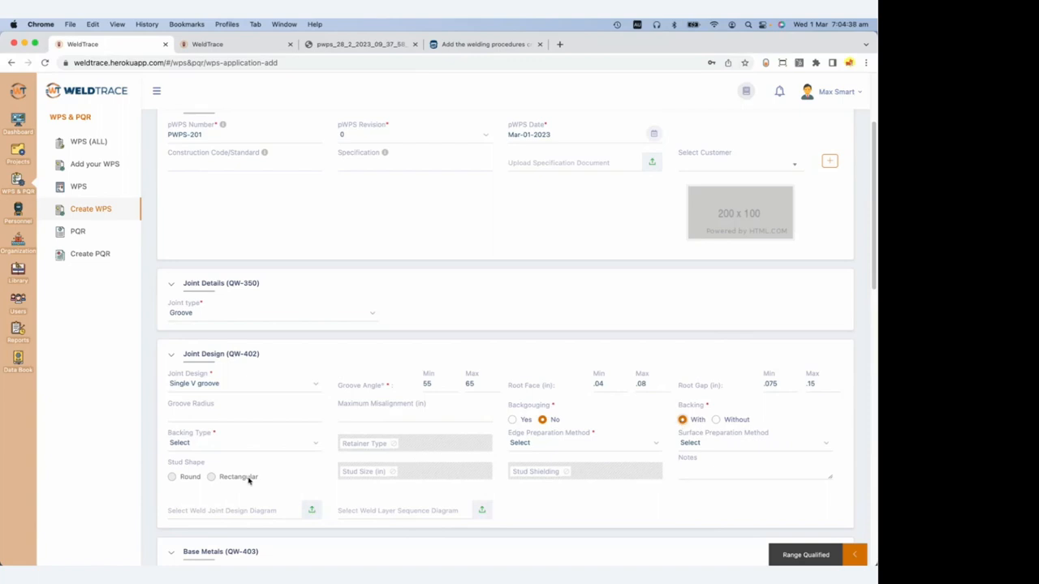
click(238, 445)
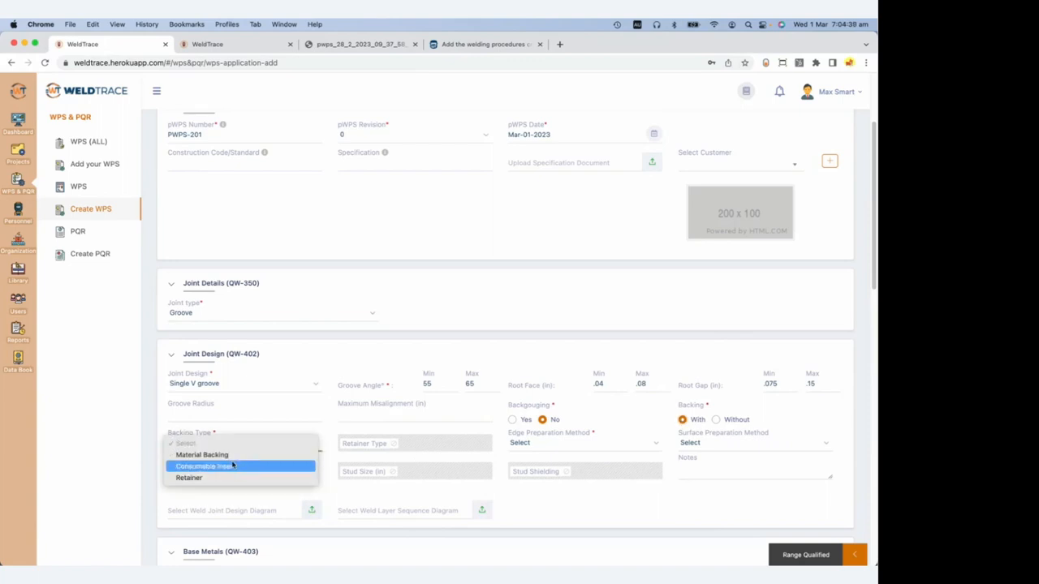
click(233, 467)
Try Retainer as the backing type and set it back to Consumable Insert.
click(248, 450)
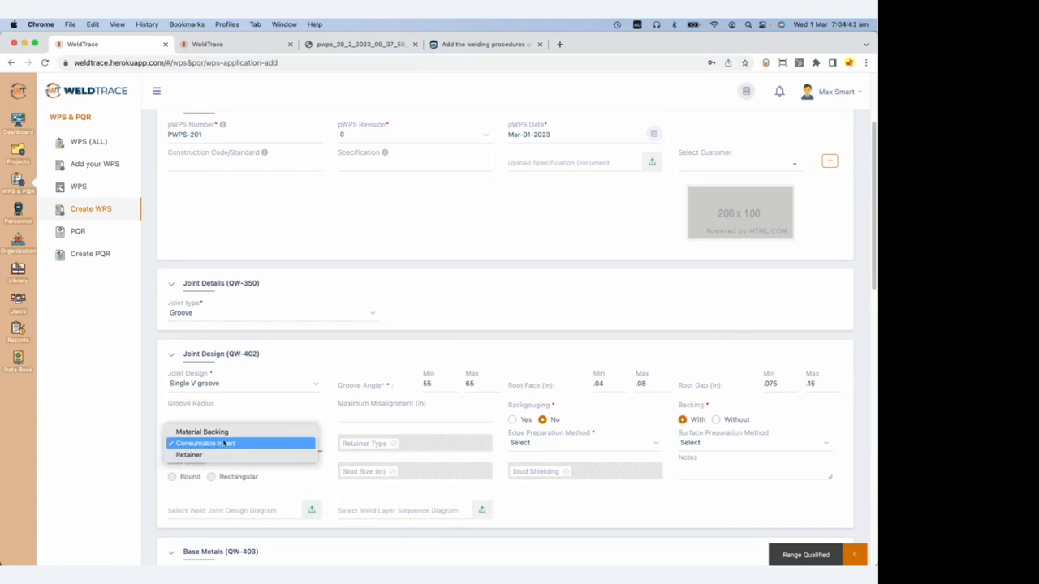
click(221, 455)
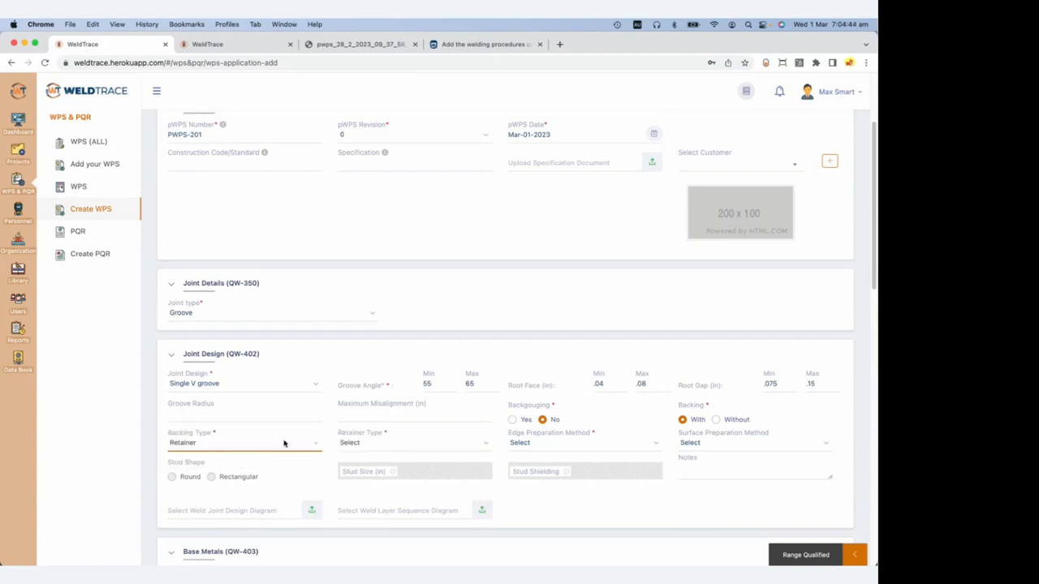
click(258, 446)
click(242, 433)
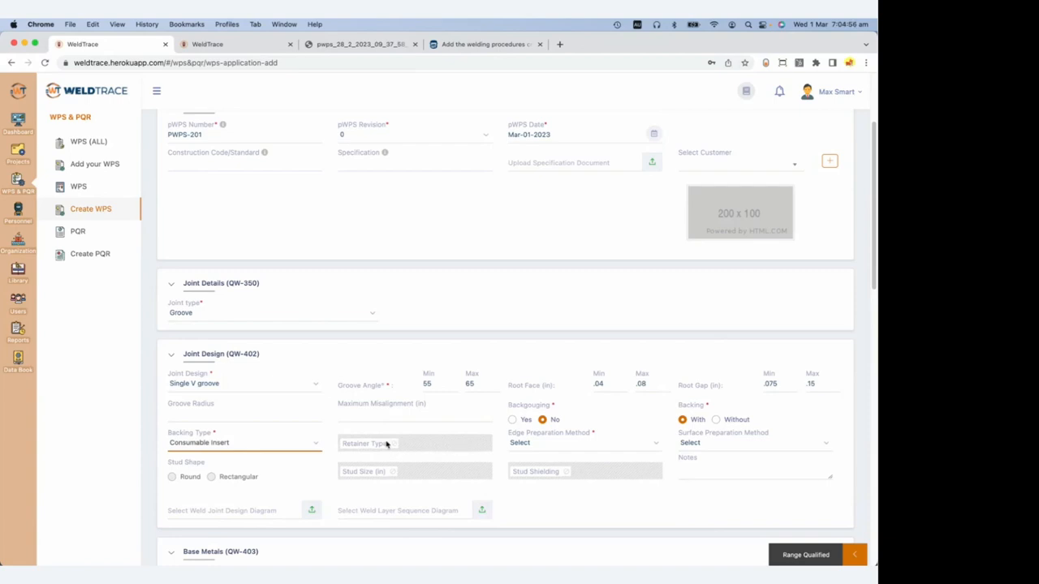
Set the edge preparation method to Machining and the surface preparation method to Chemical Cleaning.
click(578, 447)
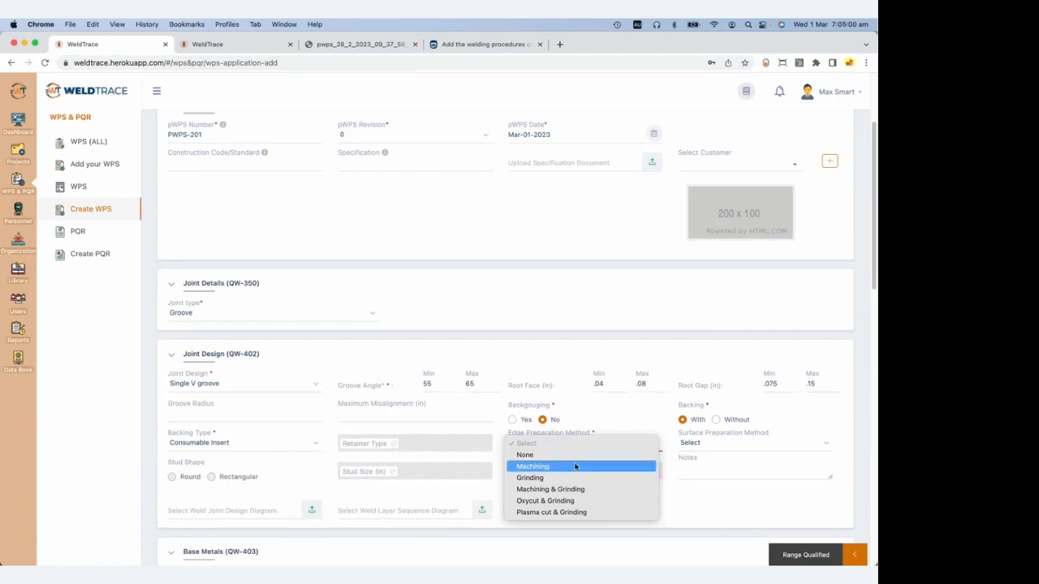
click(577, 467)
click(721, 444)
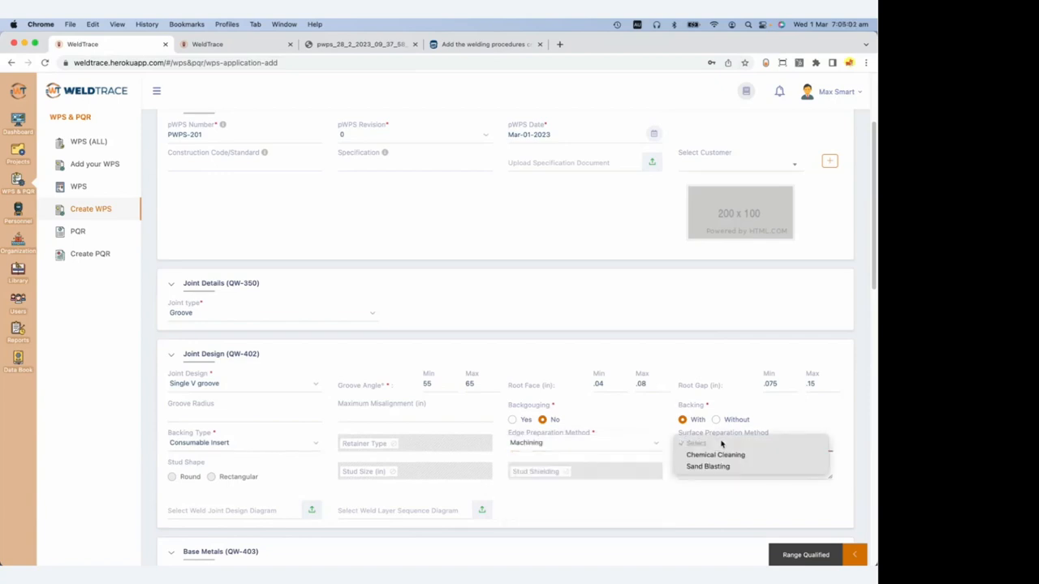
click(716, 455)
Open the weld joint design diagram library and select the Single V Butt Joint w Backing 2 diagram.
scroll(626, 479, down, 1)
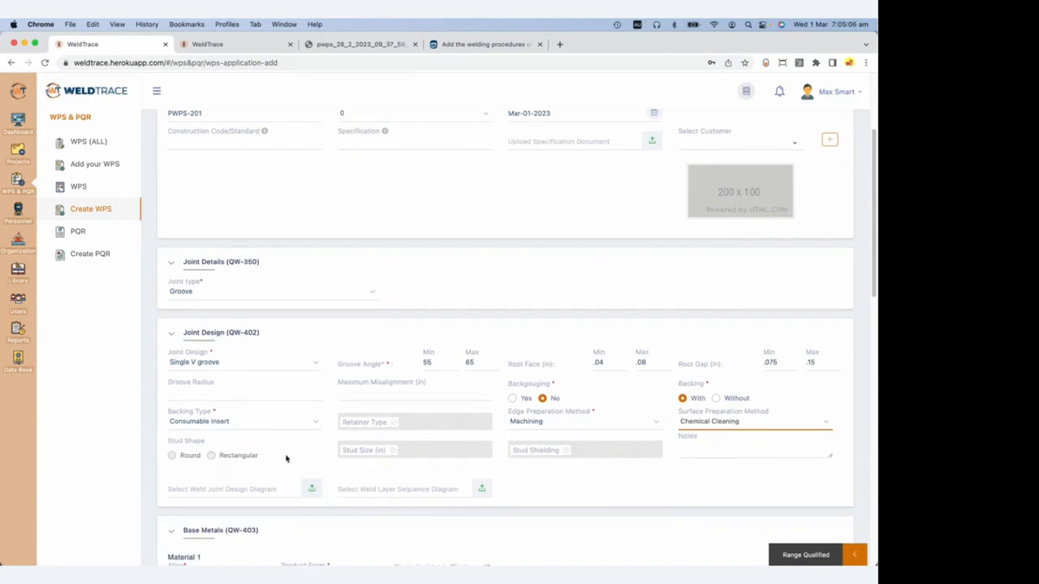
scroll(317, 478, down, 4)
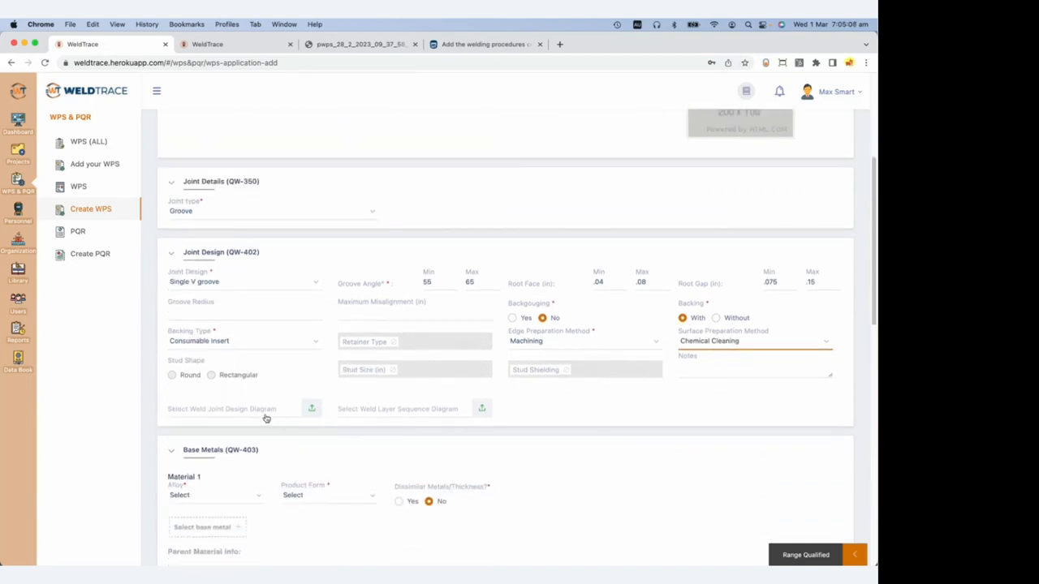
click(256, 410)
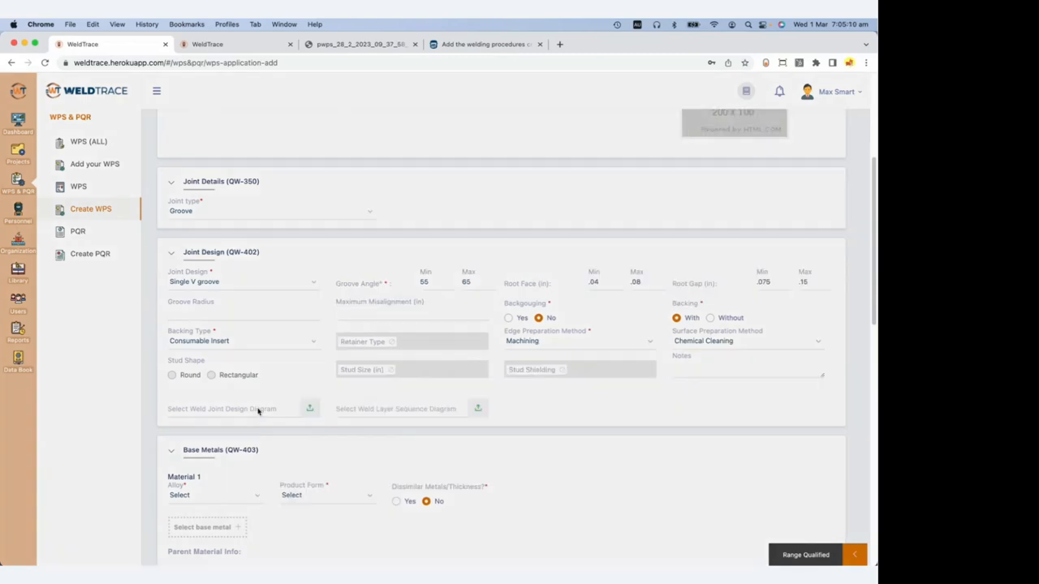
scroll(260, 412, down, 5)
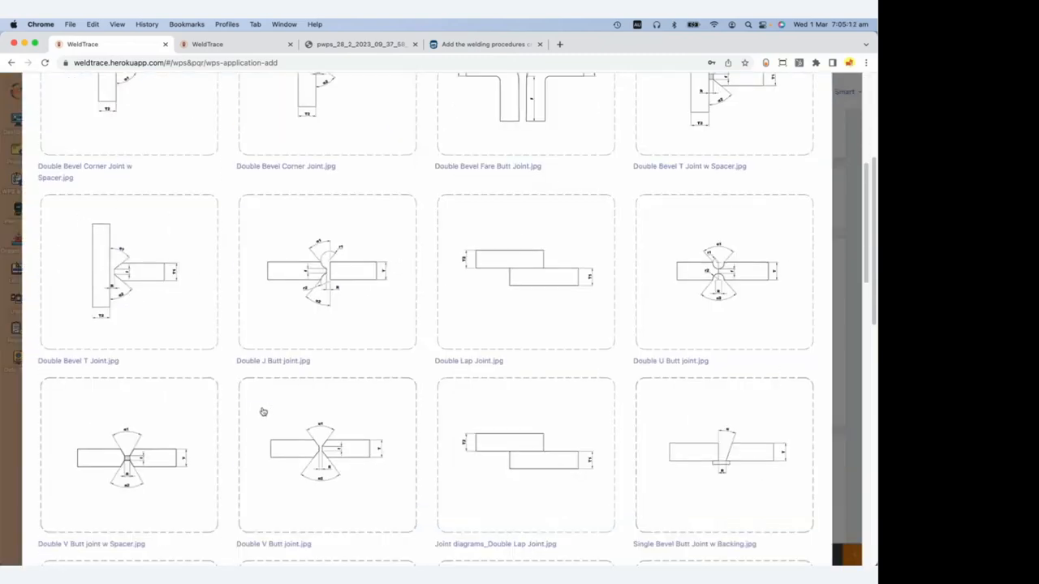
scroll(263, 412, down, 12)
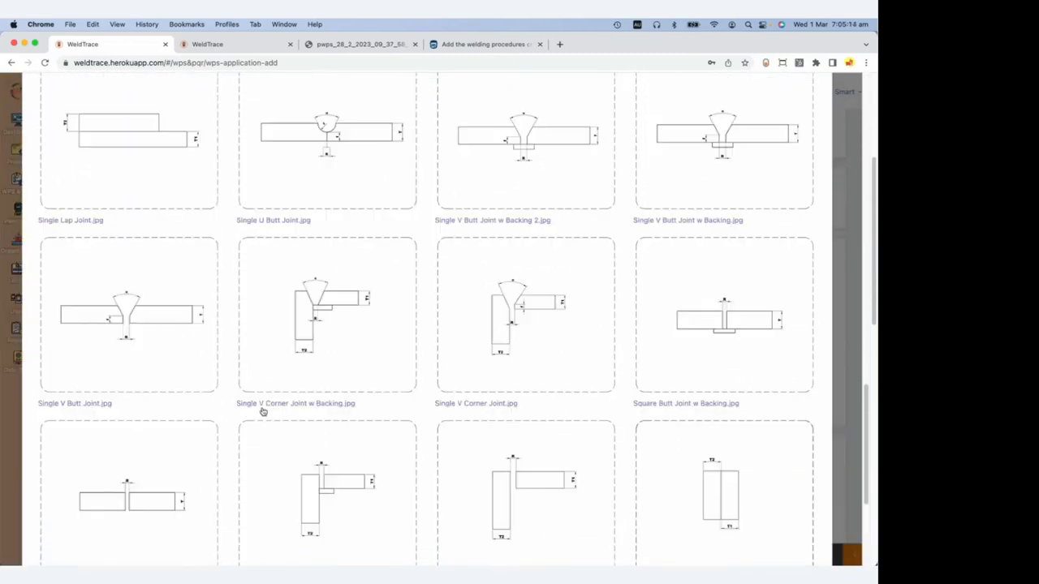
scroll(263, 412, down, 4)
scroll(422, 408, up, 6)
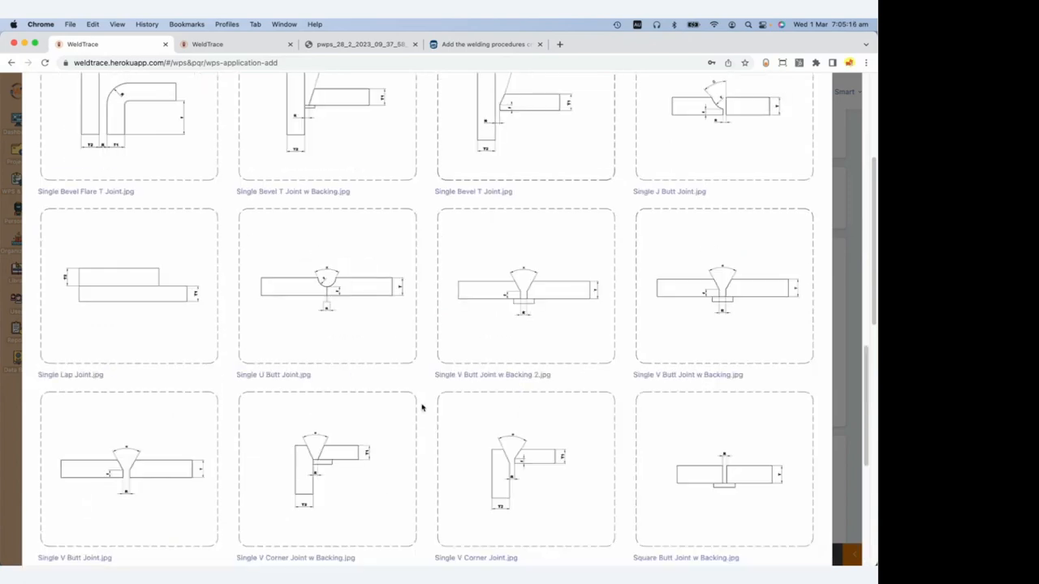
scroll(422, 408, up, 1)
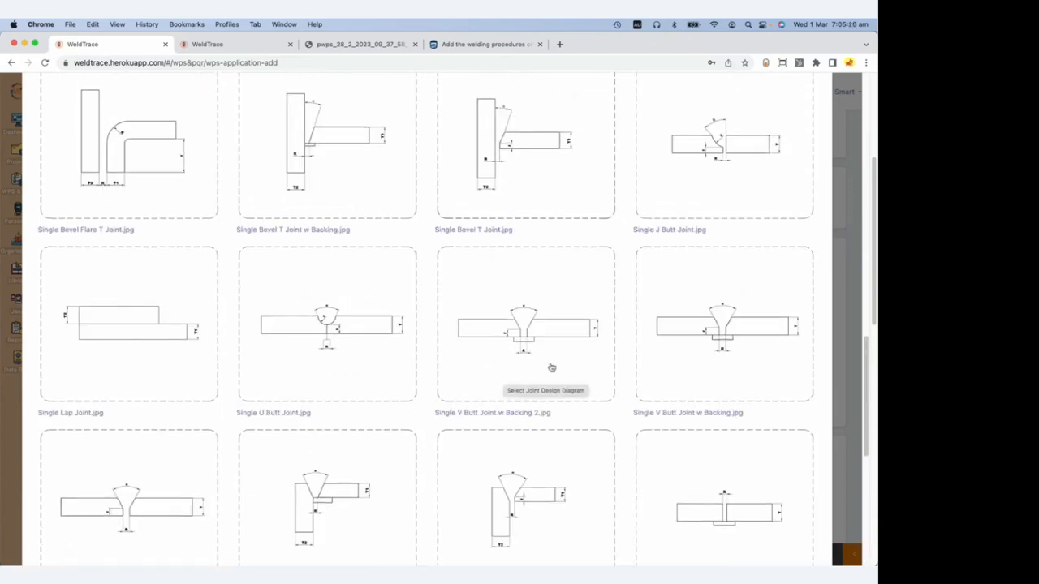
scroll(549, 369, up, 1)
scroll(550, 369, up, 5)
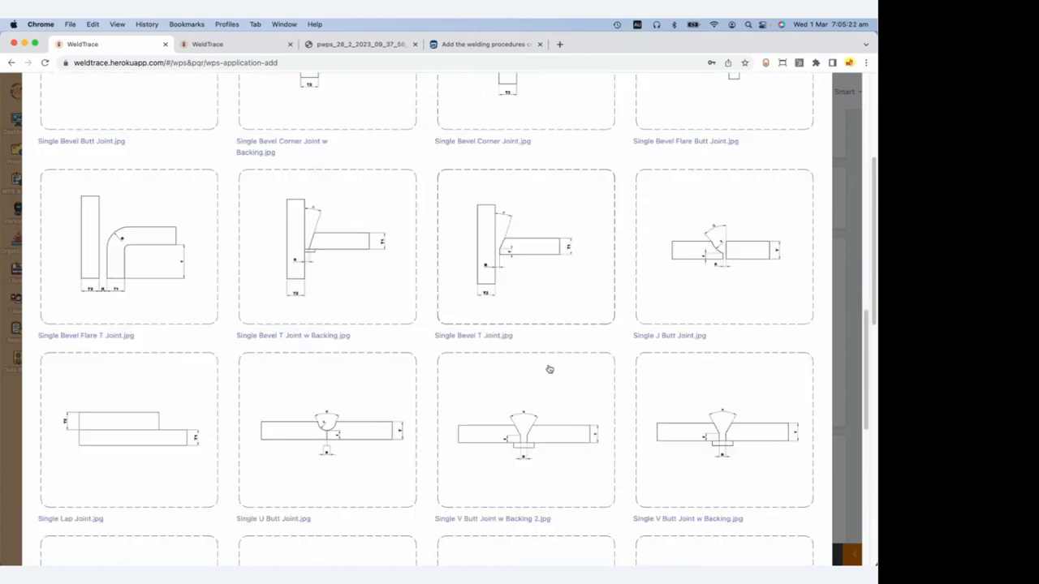
scroll(549, 369, down, 3)
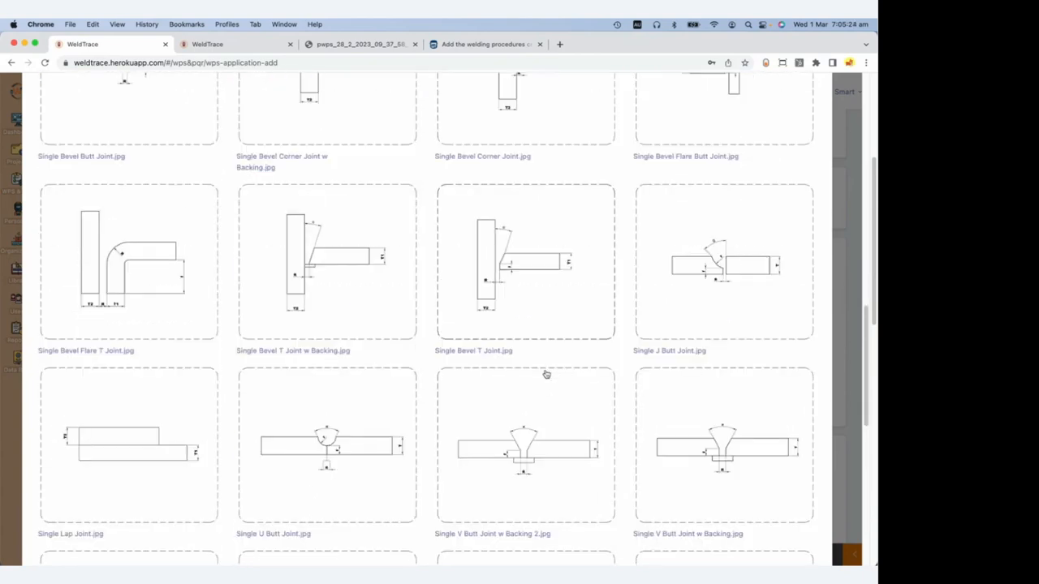
click(544, 470)
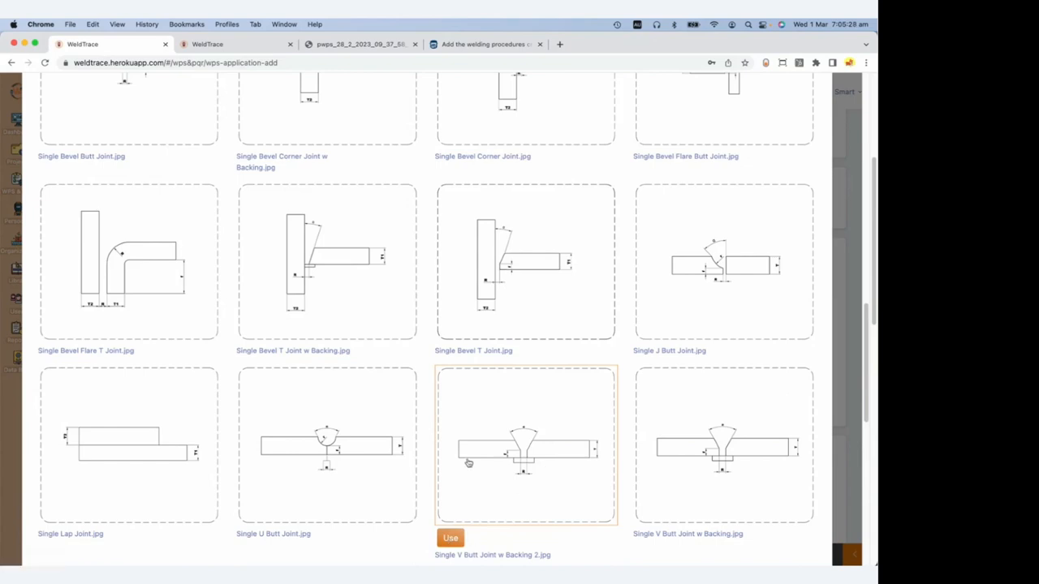
Examine the option for uploading a custom joint design diagram, and return toward the selected library diagram.
scroll(465, 463, up, 1)
scroll(381, 294, up, 3)
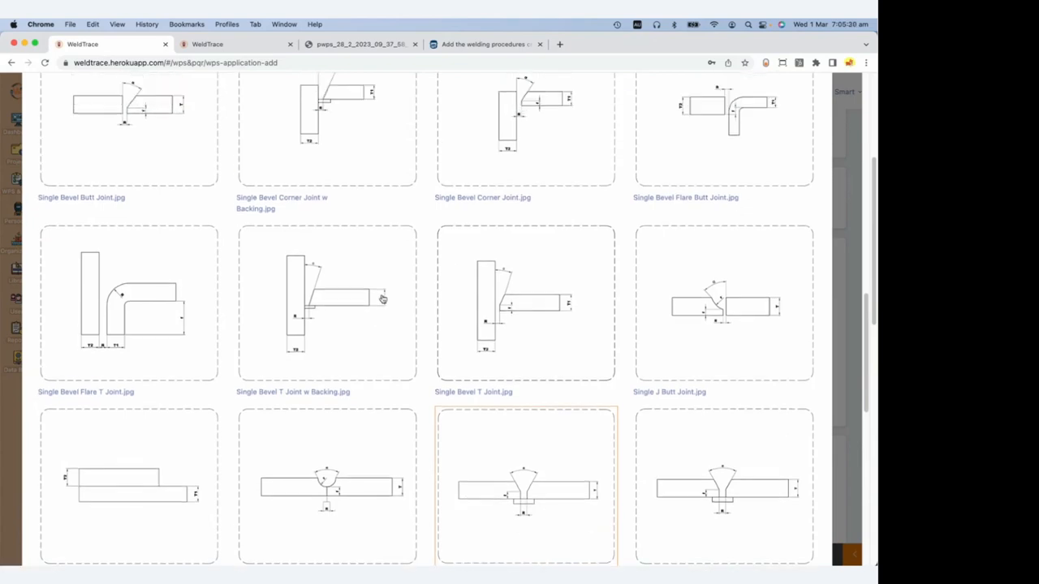
scroll(487, 244, up, 10)
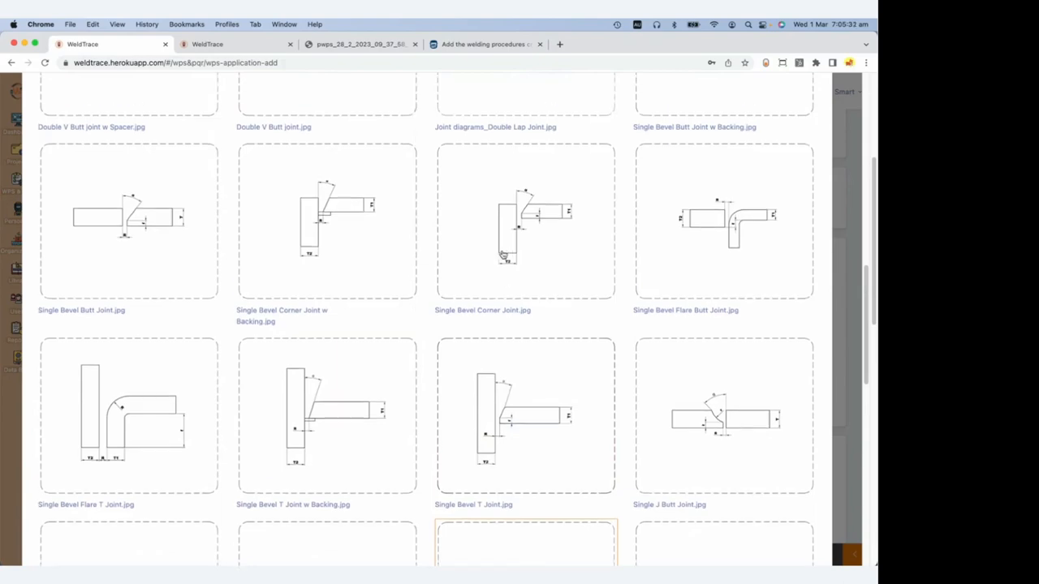
scroll(481, 234, up, 10)
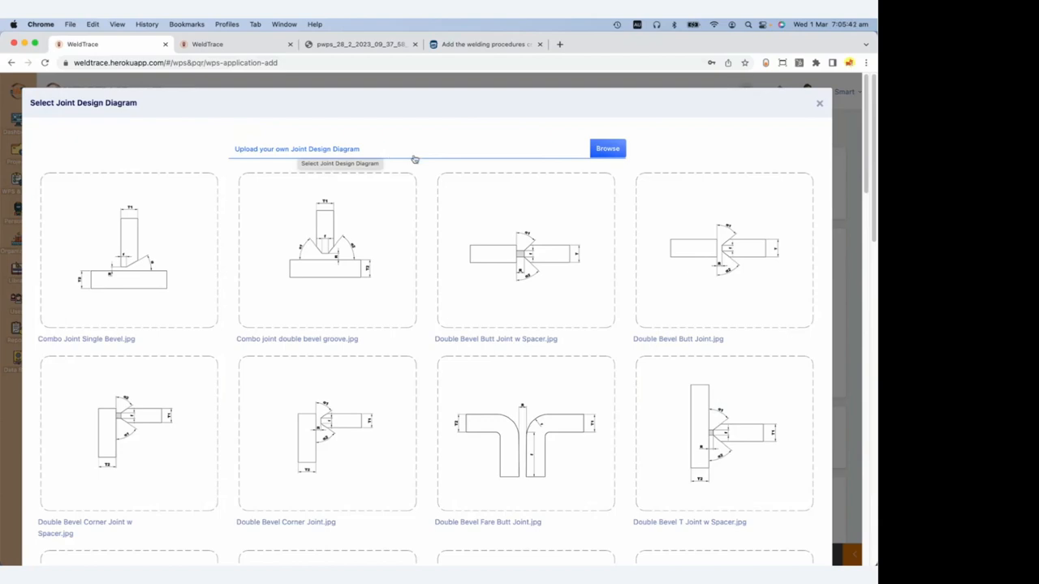
scroll(479, 183, down, 5)
scroll(527, 209, down, 15)
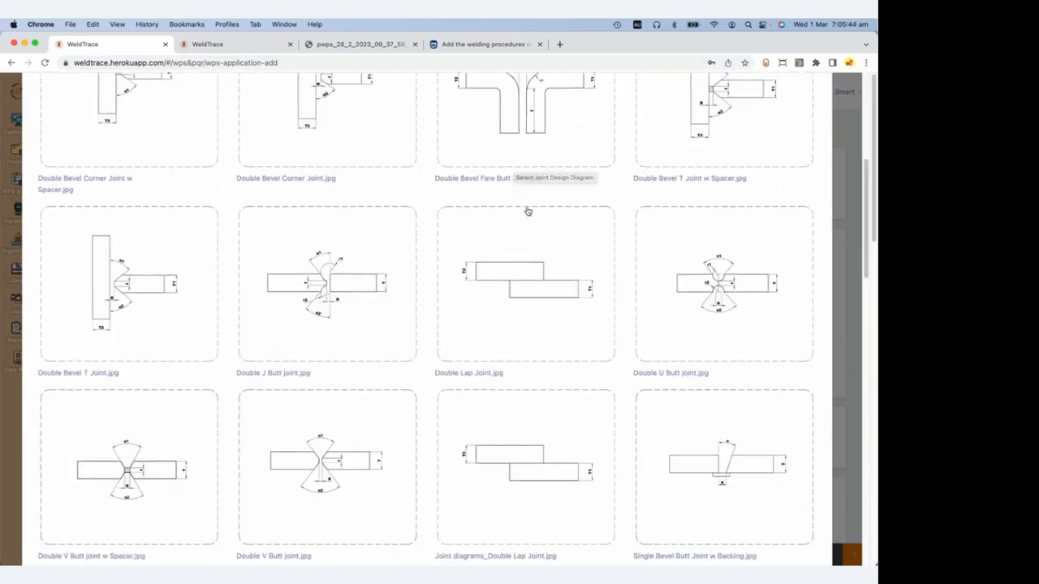
Use Single V Butt Joint w Backing 2.jpg as the joint design diagram and Single V (4 passes).jpg as the weld layer sequence diagram.
scroll(529, 213, down, 2)
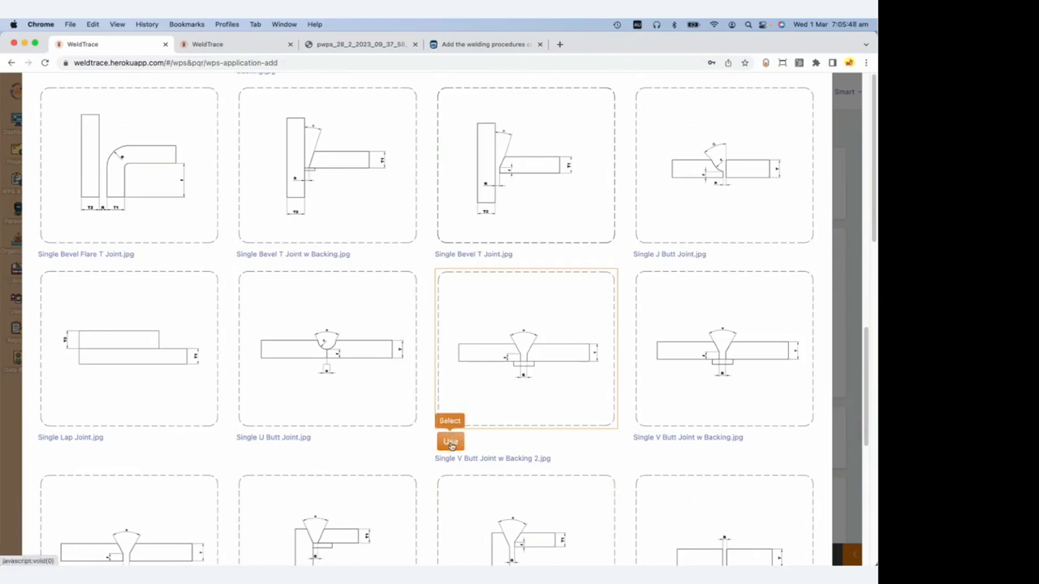
click(451, 441)
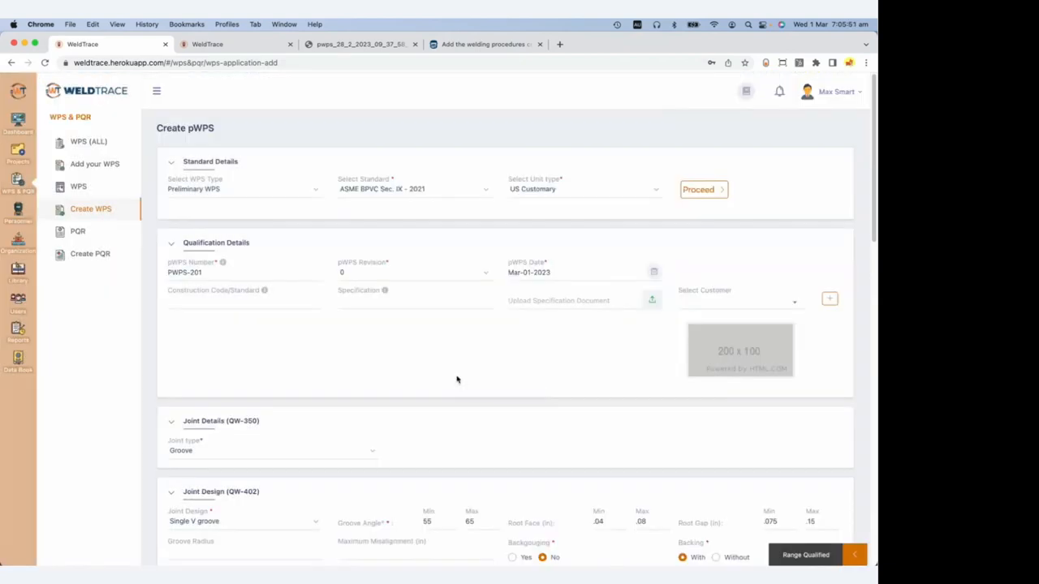
scroll(456, 379, down, 5)
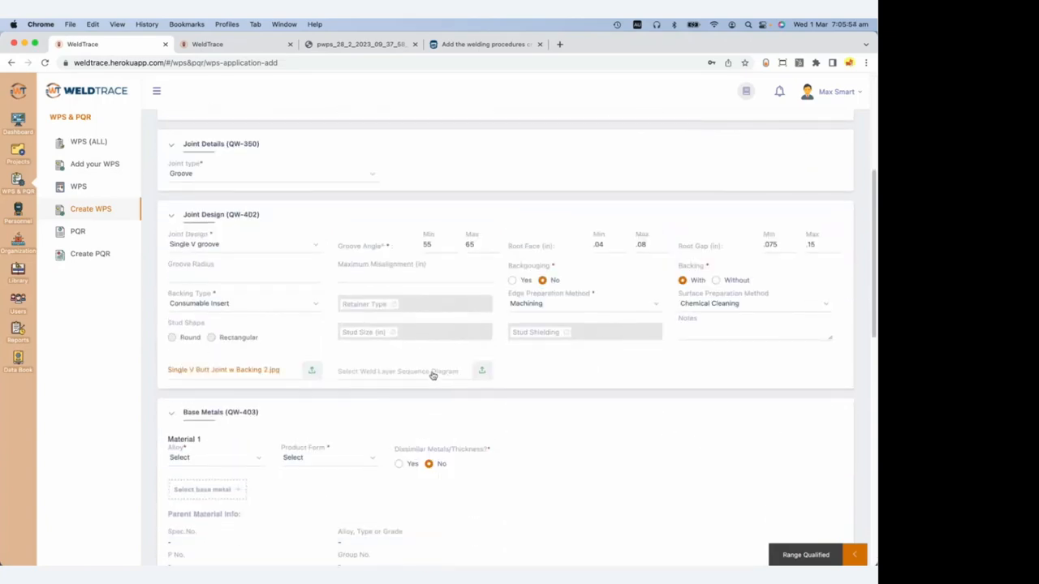
click(434, 375)
scroll(420, 391, down, 5)
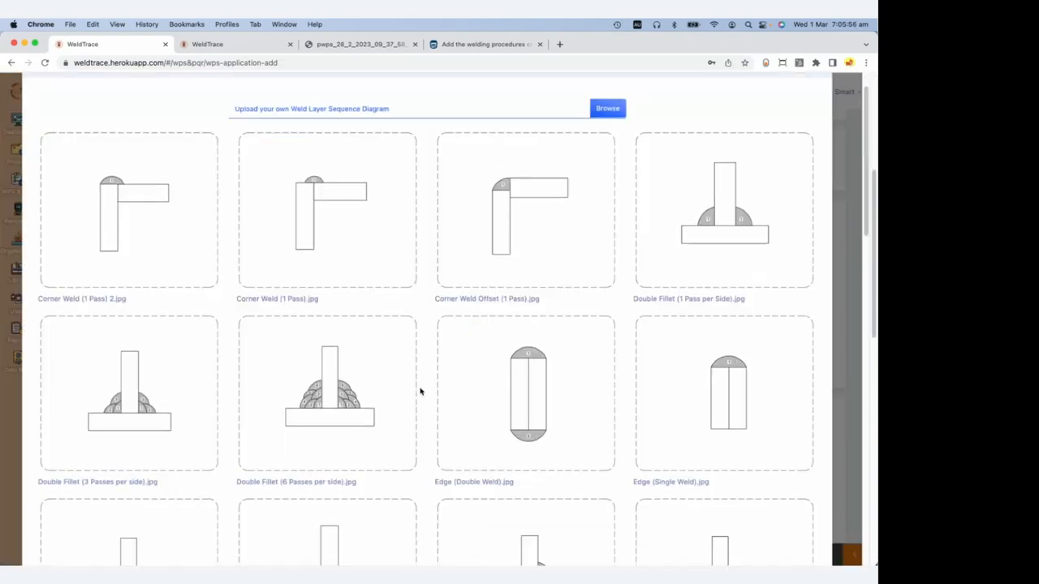
scroll(420, 391, down, 6)
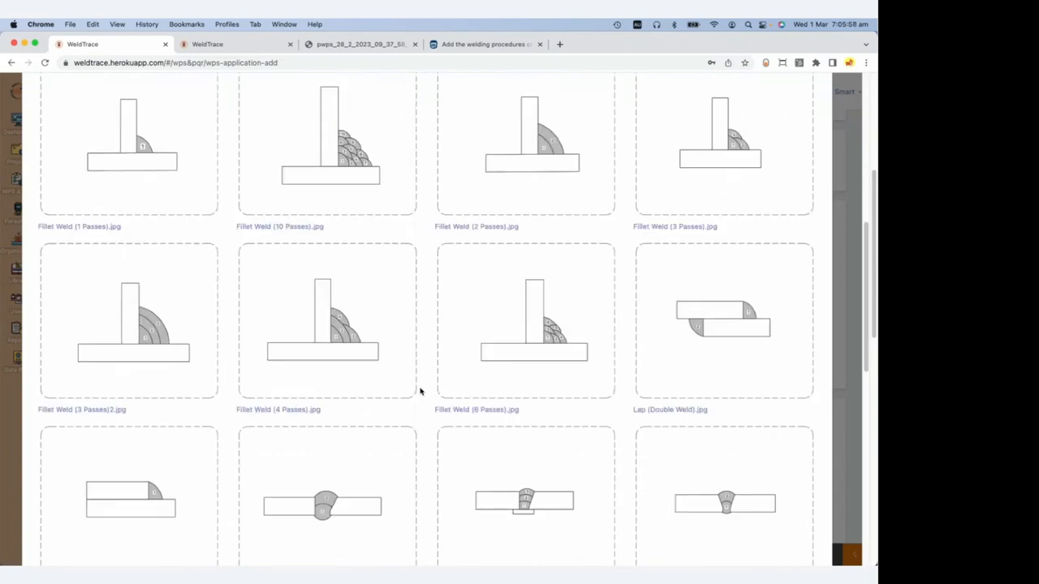
scroll(421, 392, down, 4)
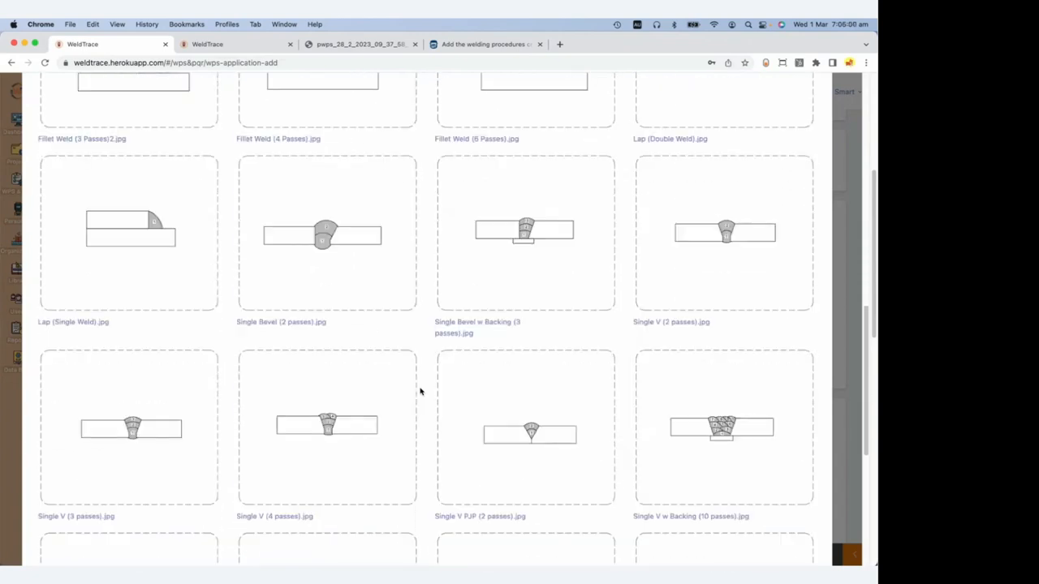
mouse_move(345, 442)
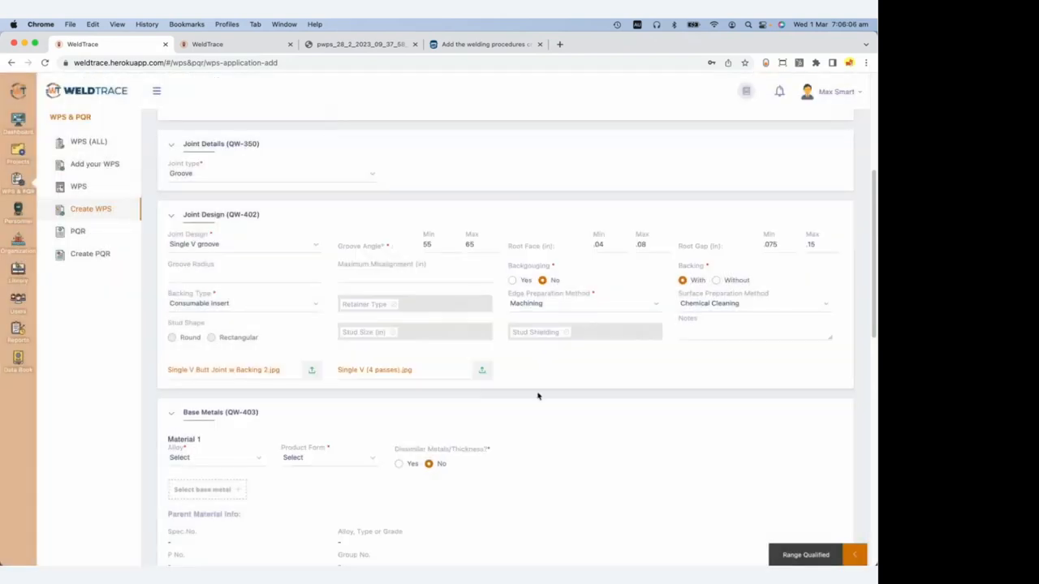
Set Material 1's alloy to Steel & steel alloy and its product form to Pipe/Tube.
scroll(538, 395, down, 3)
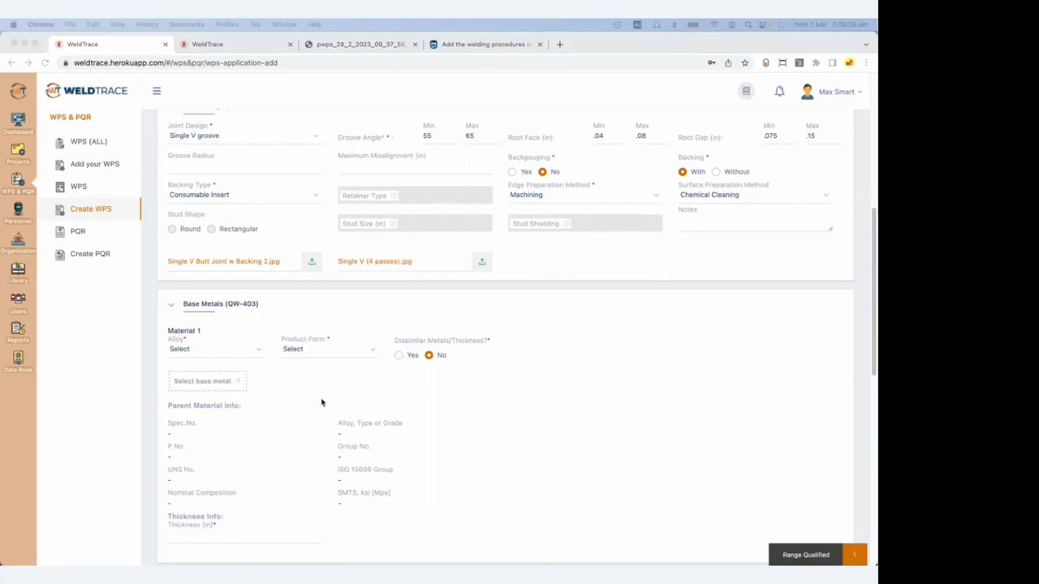
click(239, 355)
click(237, 354)
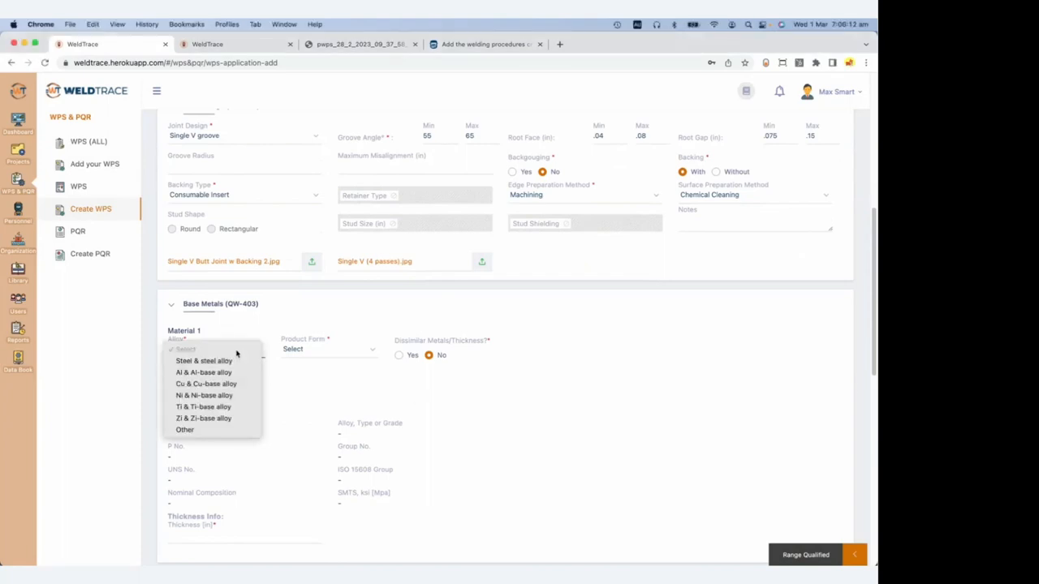
click(230, 361)
click(332, 352)
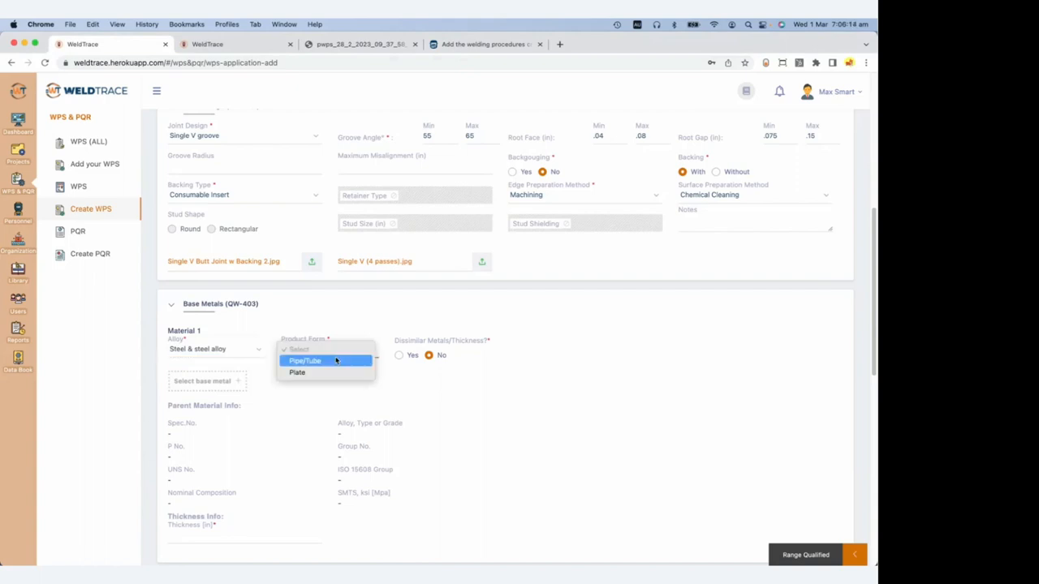
click(336, 360)
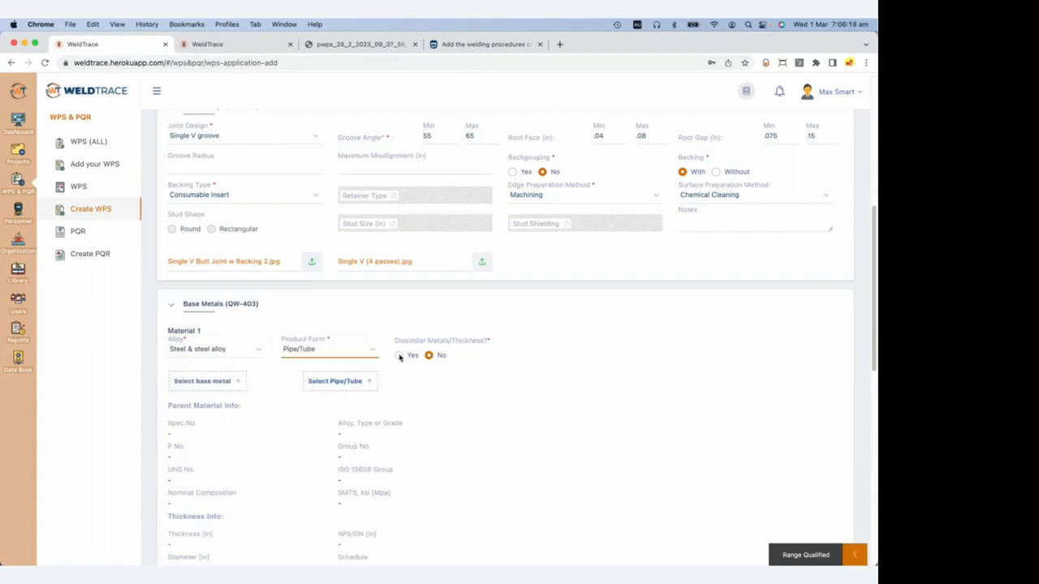
Filter the base metals by specification number to A/SA-335 and save grade P12 (BM-1097) as Material 1's base metal.
click(208, 380)
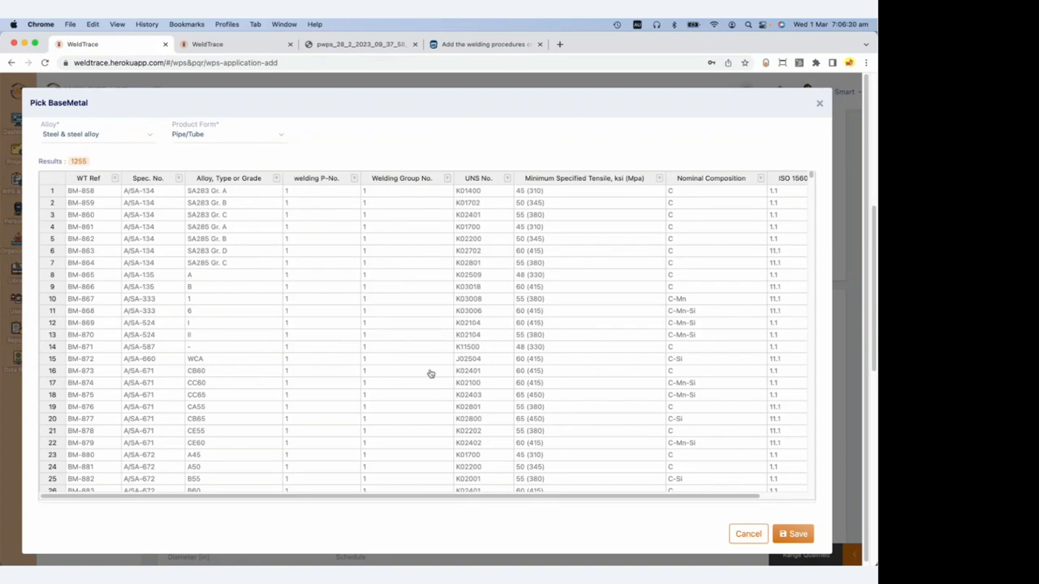
scroll(430, 374, down, 1)
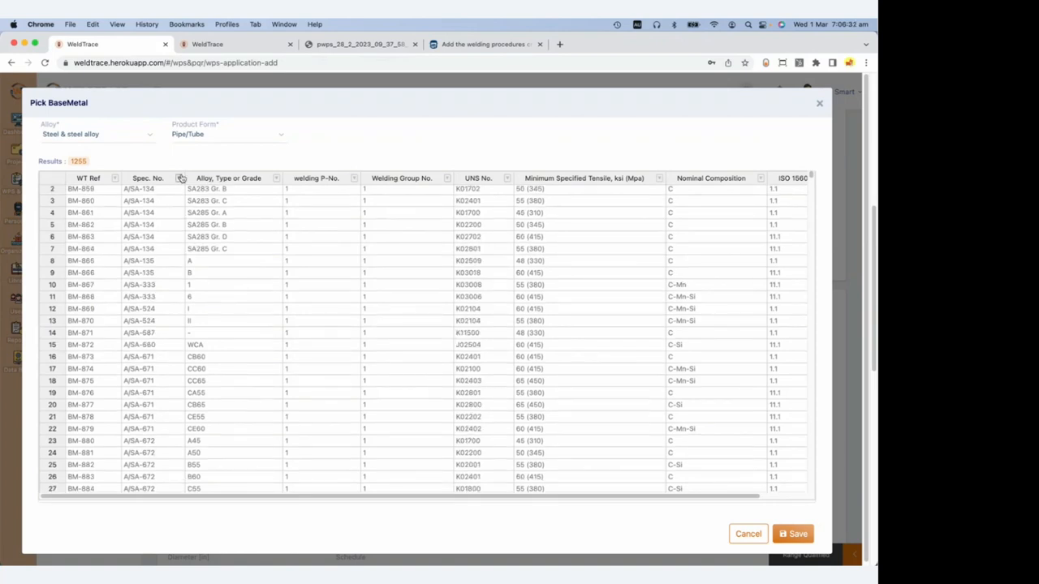
click(180, 178)
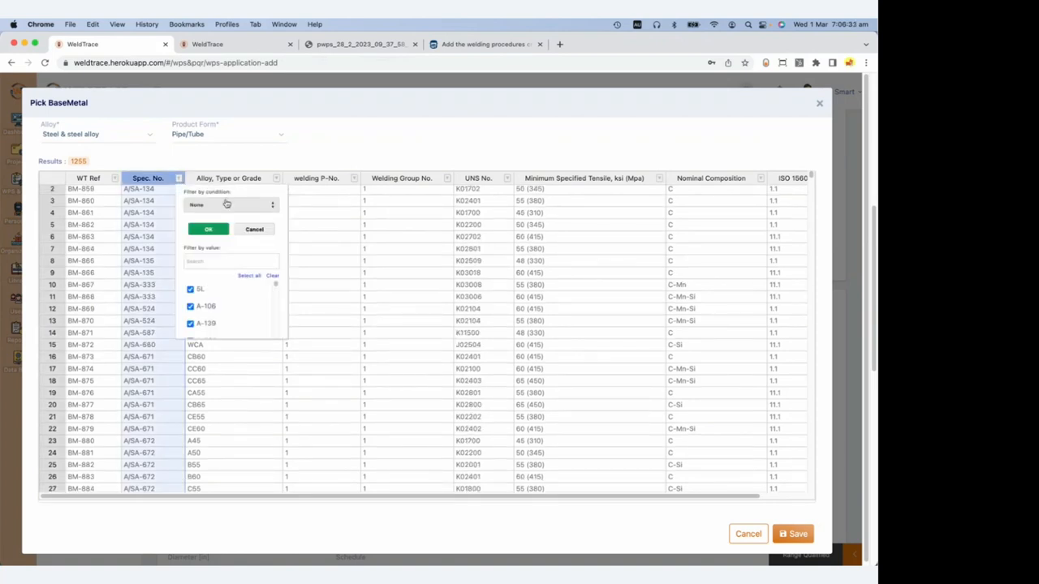
click(226, 204)
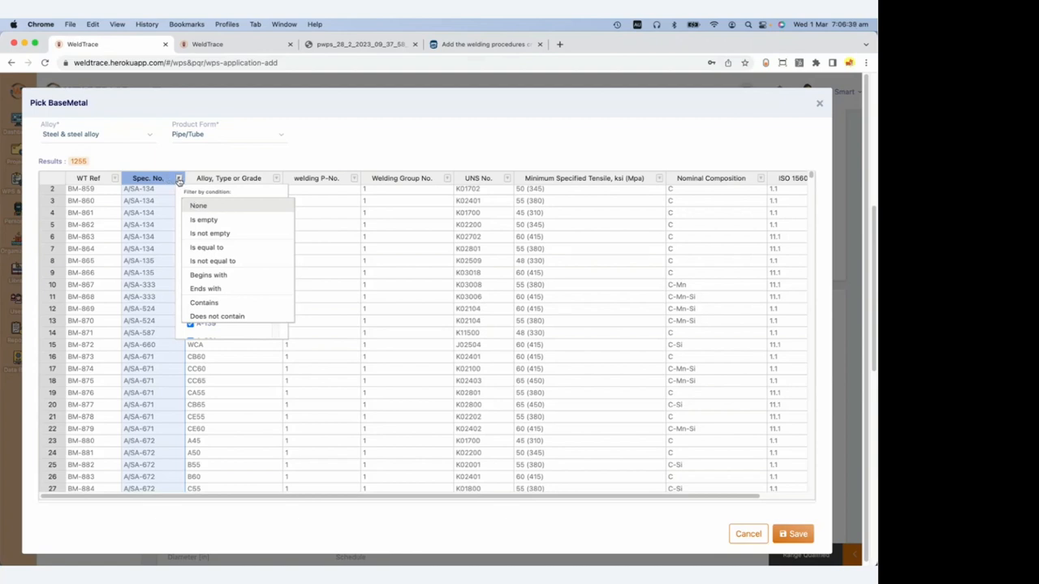
click(213, 302)
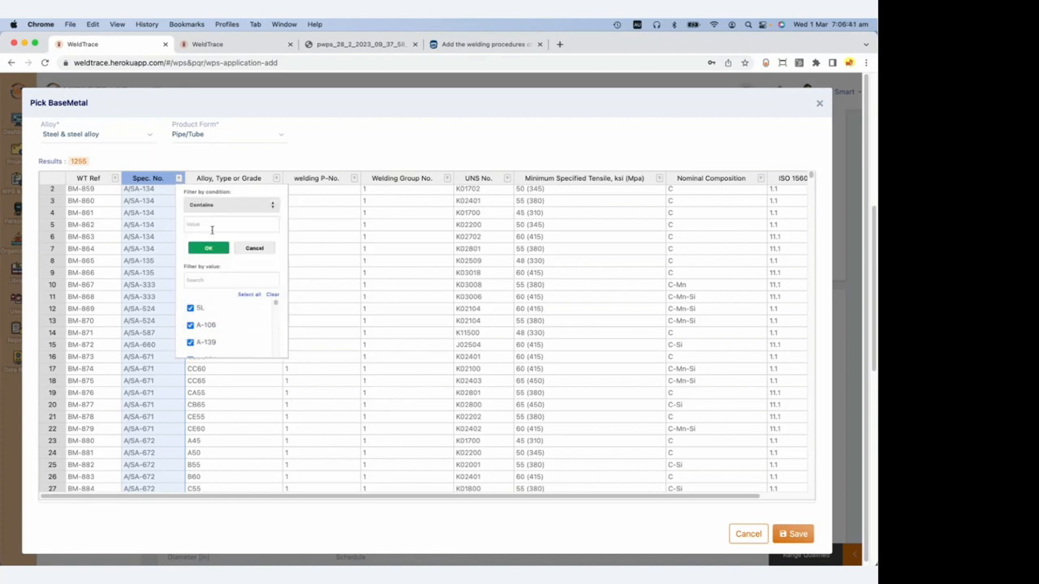
text(5)
click(216, 248)
scroll(232, 297, down, 1)
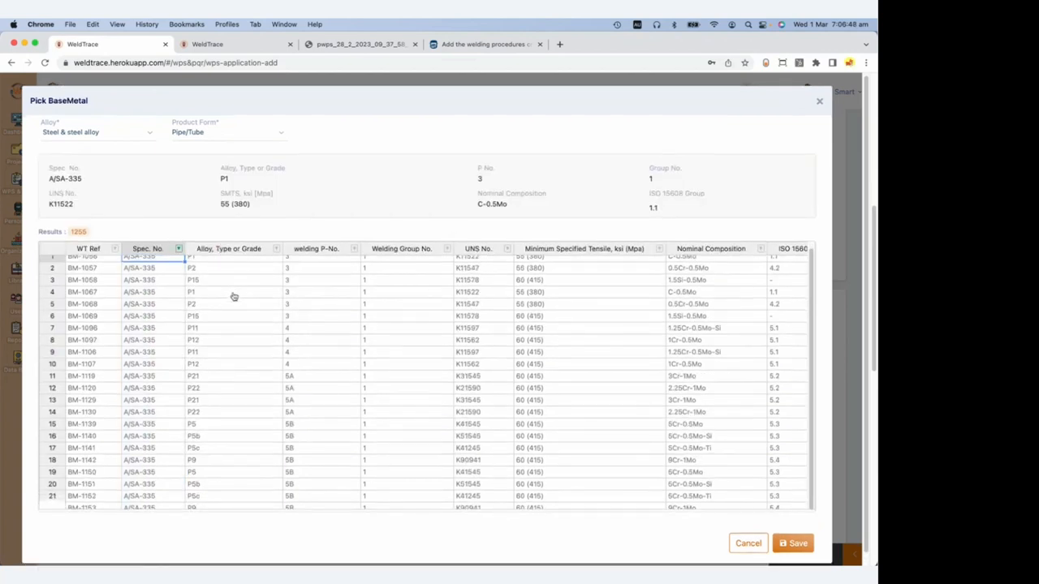
click(215, 346)
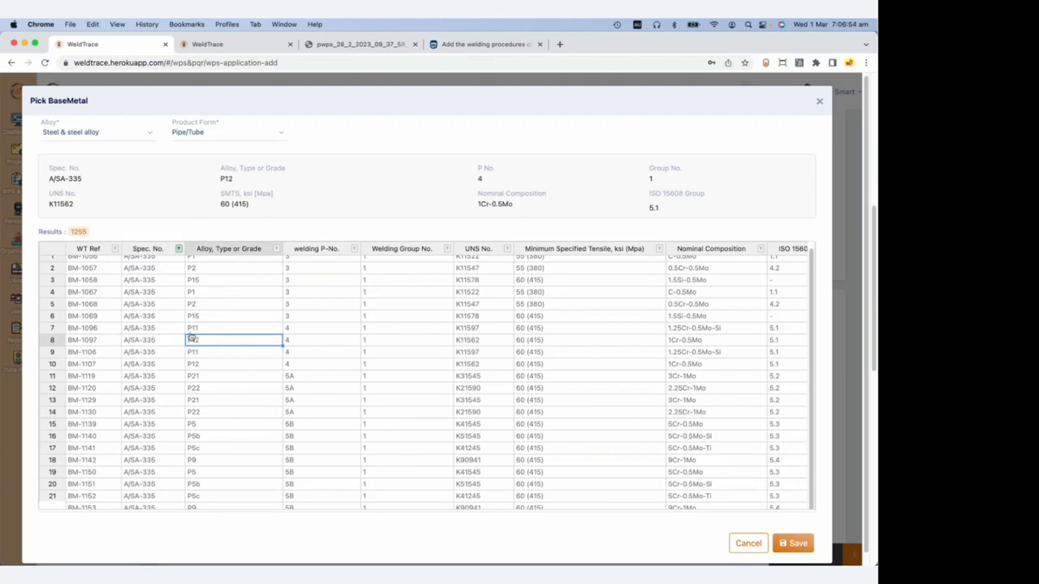
click(799, 544)
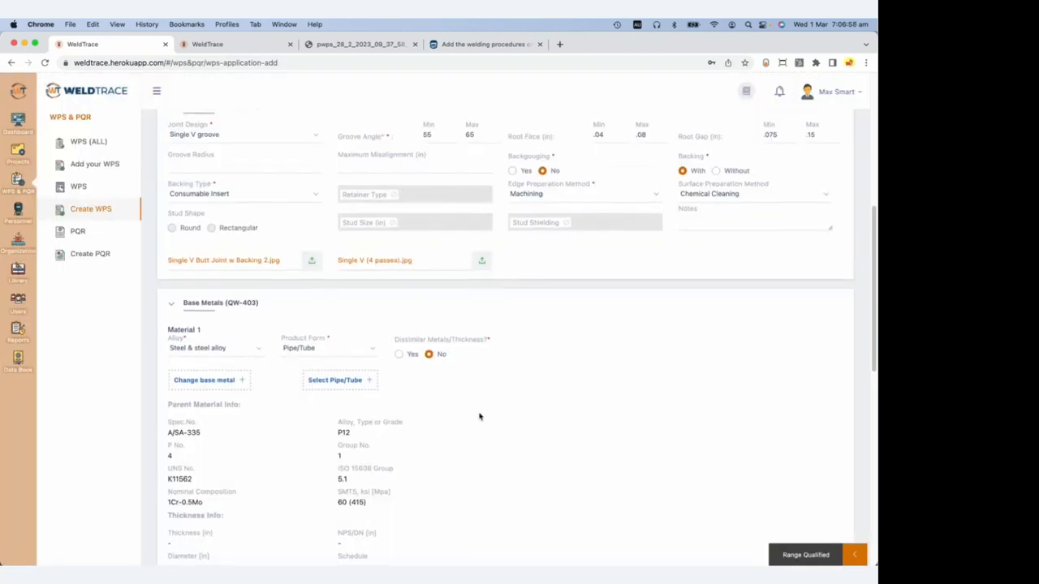
Assign the NPS 2.5, Sch 160 pipe size with 0.375 in wall thickness to Material 1.
scroll(479, 416, down, 3)
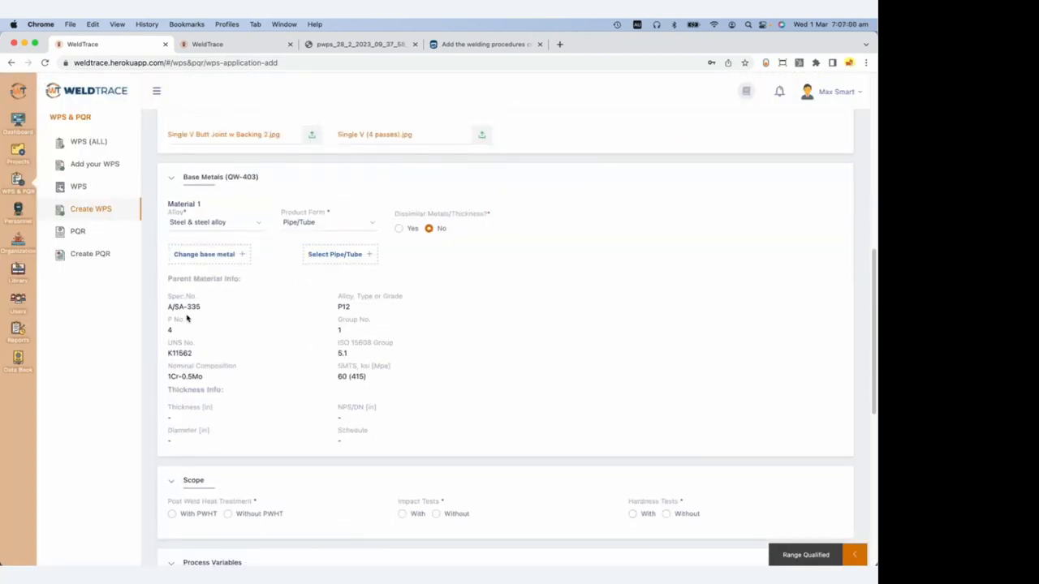
click(340, 255)
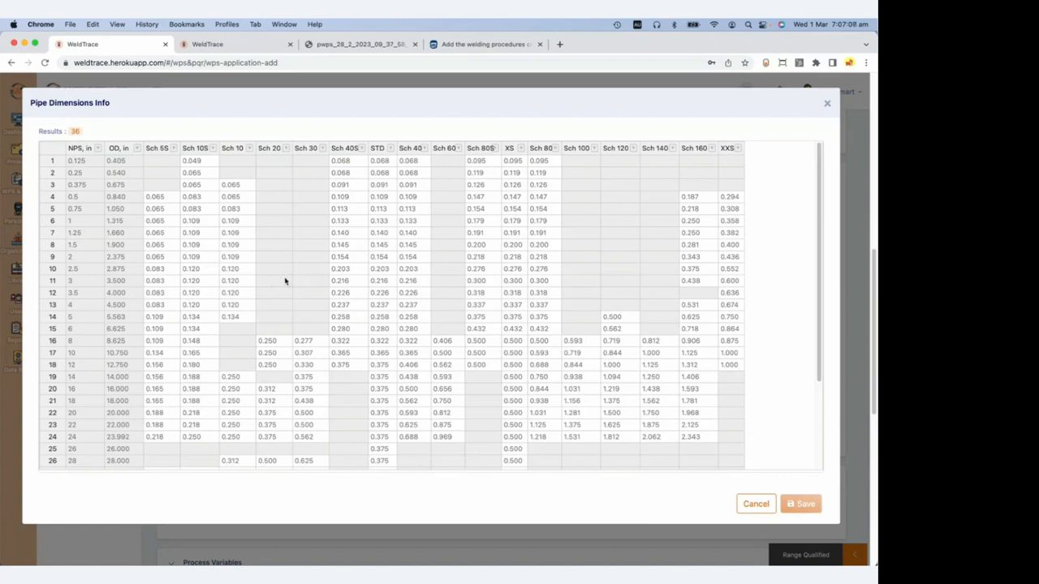
click(693, 270)
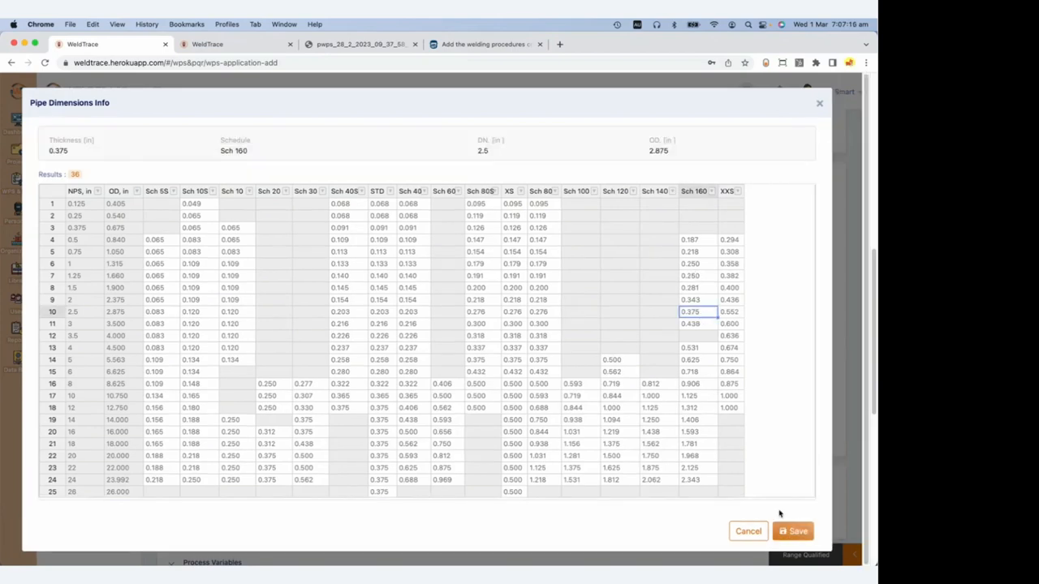
click(802, 534)
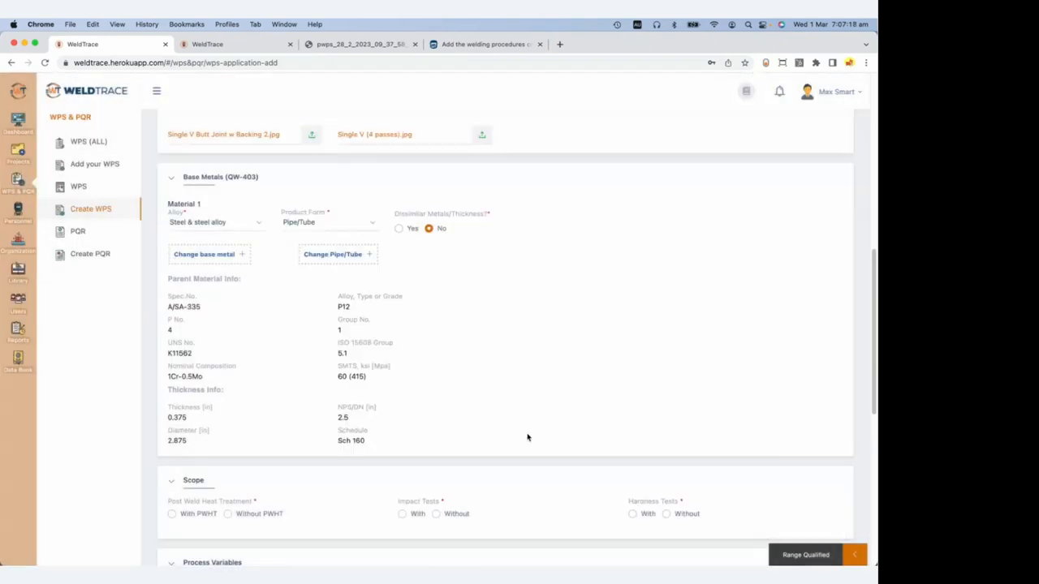
Define the scope as without PWHT, with impact tests and without hardness tests.
scroll(223, 407, down, 1)
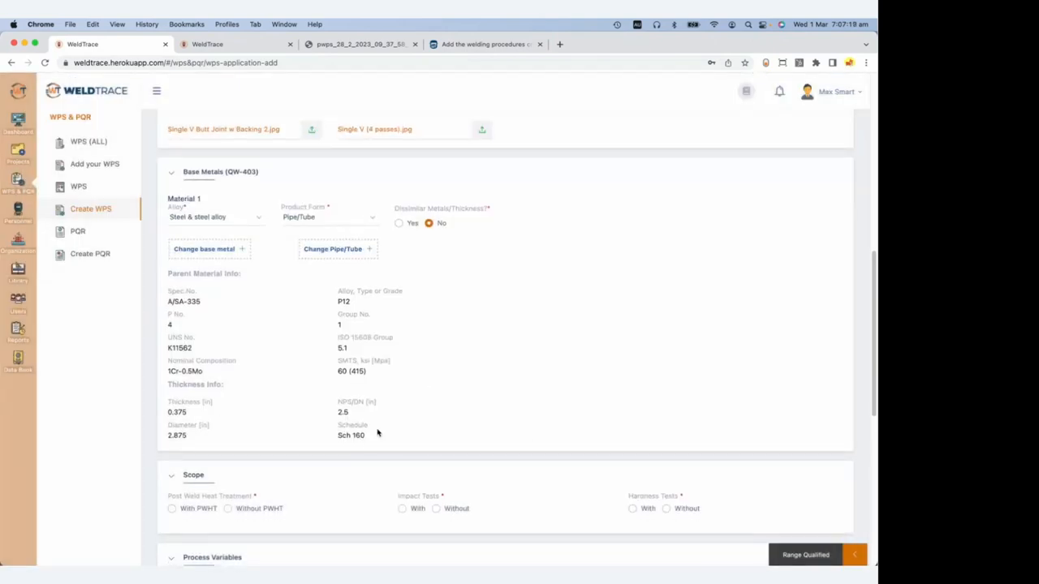
scroll(381, 431, down, 5)
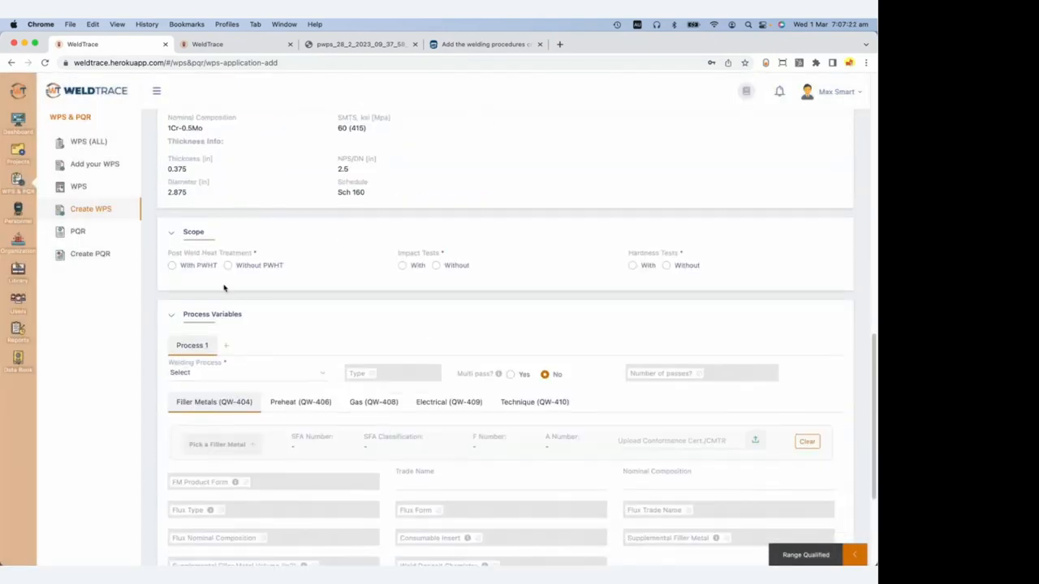
click(227, 267)
click(402, 267)
click(665, 267)
Set Process 1's welding process to Gas Tungsten-Arc Welding (GTAW) and its type to Manual.
scroll(497, 308, down, 3)
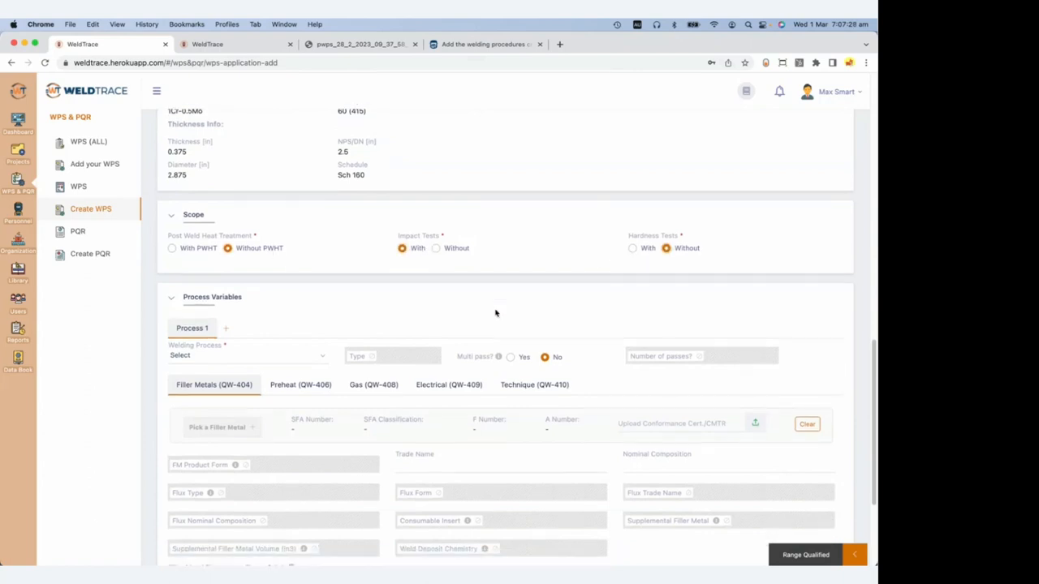
click(261, 277)
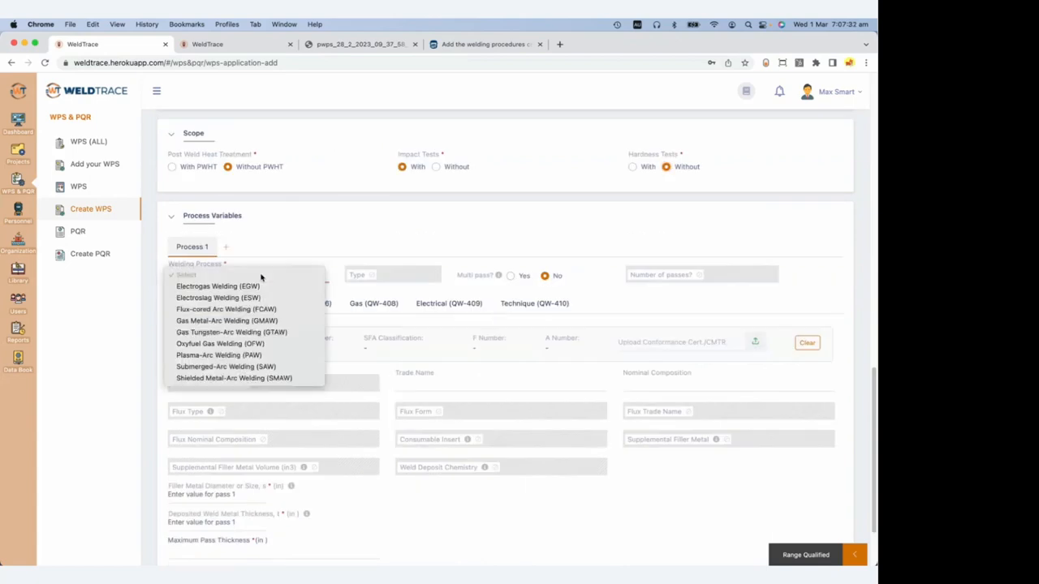
click(284, 332)
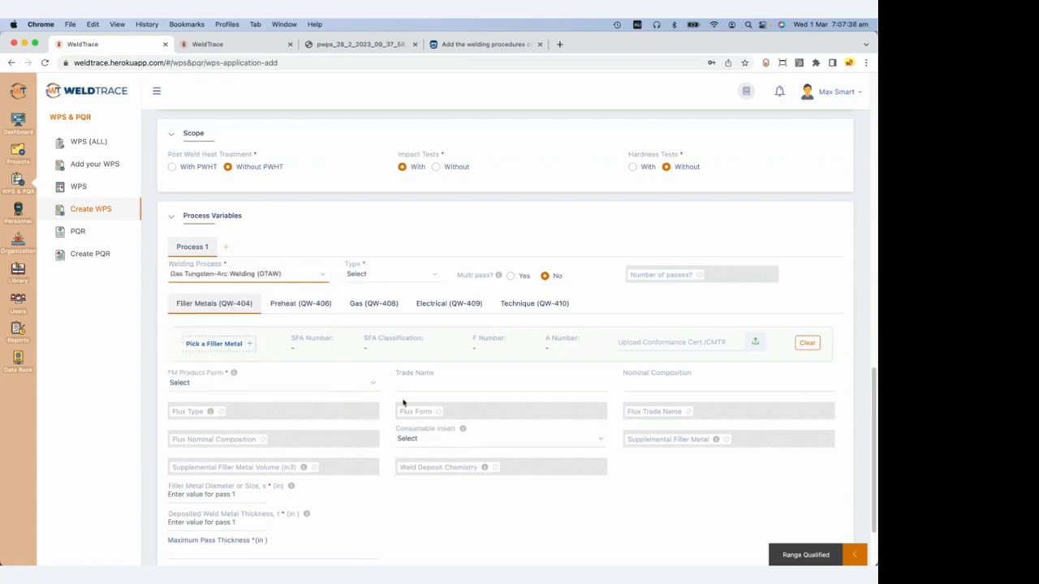
scroll(359, 383, up, 1)
click(389, 277)
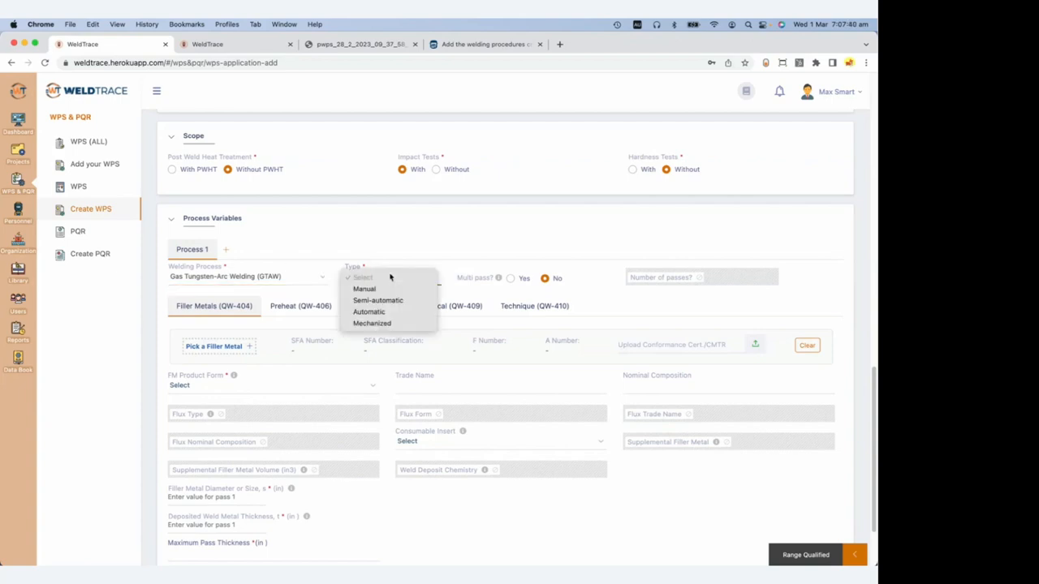
click(381, 298)
click(385, 277)
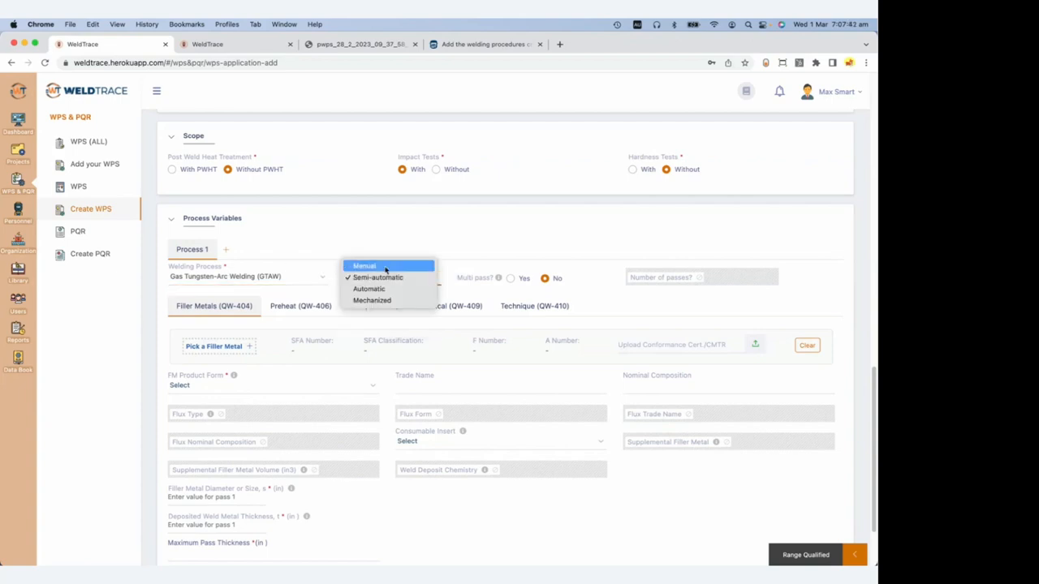
click(387, 268)
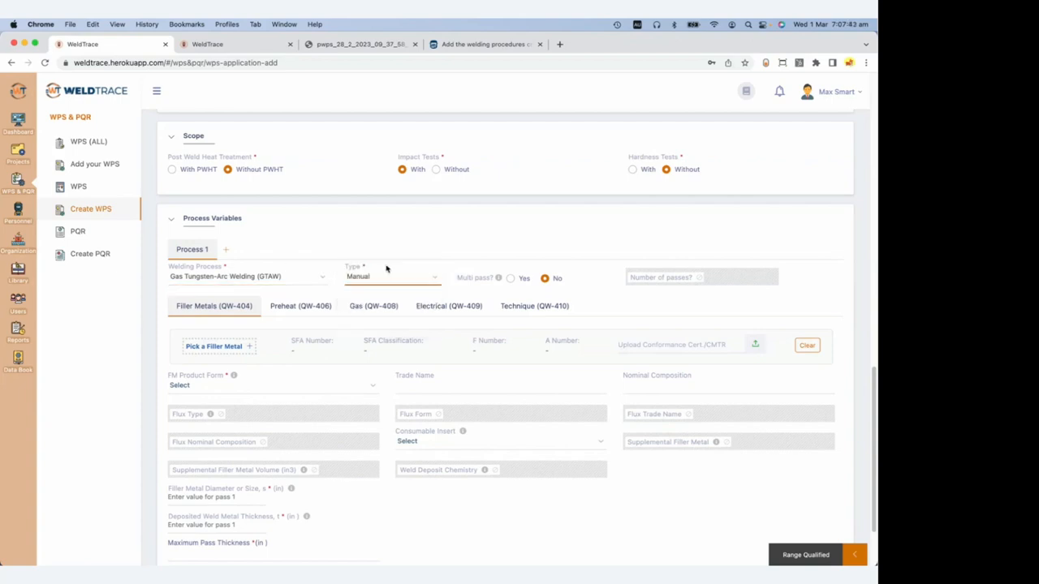
Make Process 1 a multi-pass process with 2 passes.
click(510, 278)
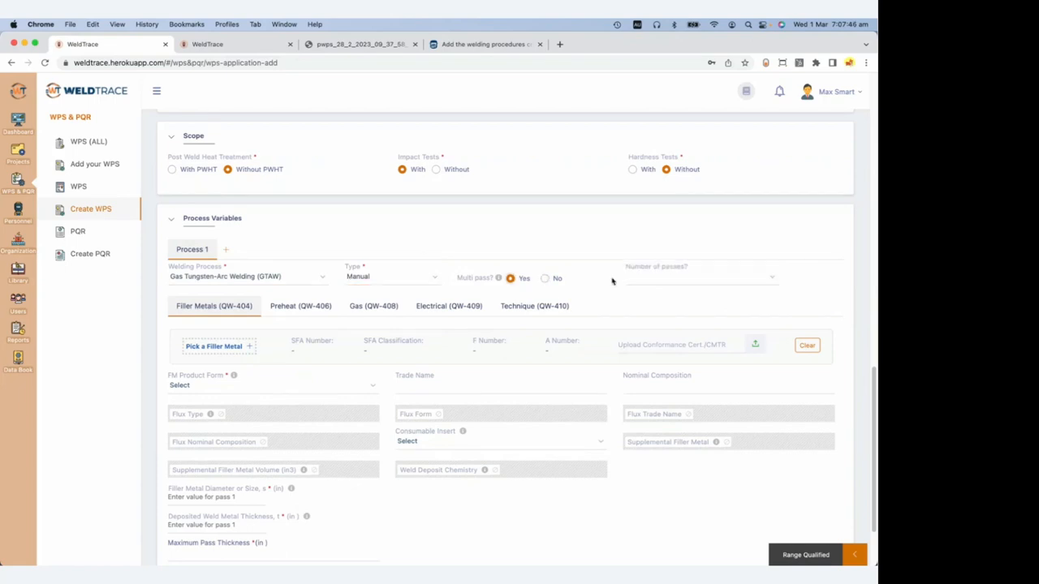
click(666, 279)
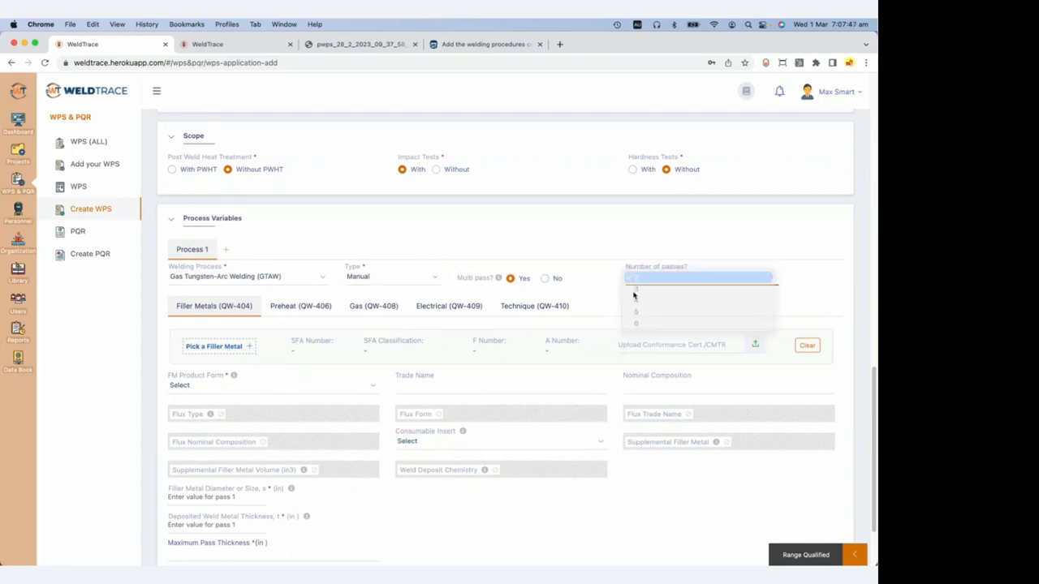
click(654, 280)
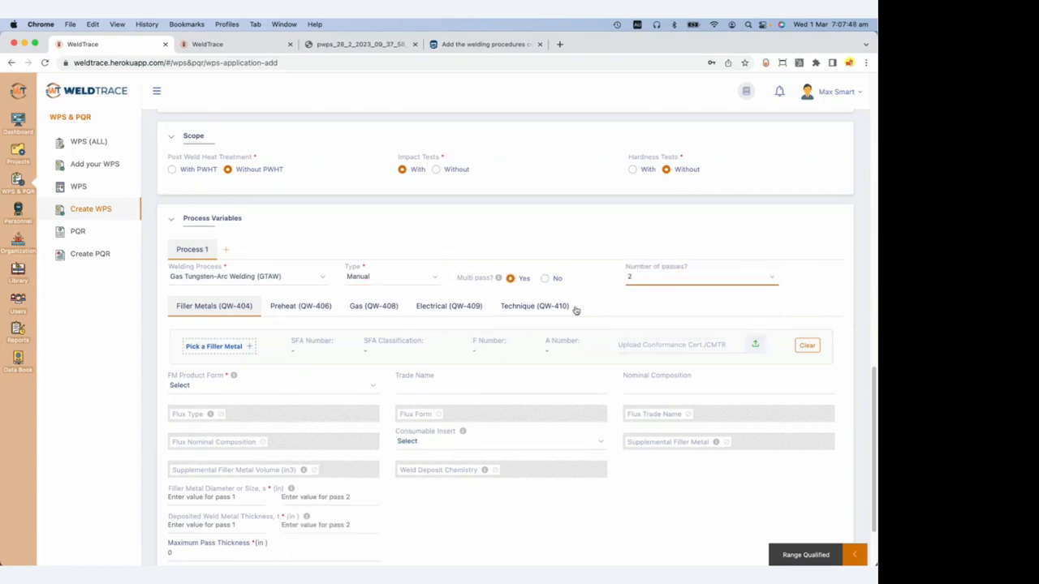
Open the filler metal list for Process 1 and examine it without the rules check, then turn the check back on.
click(227, 349)
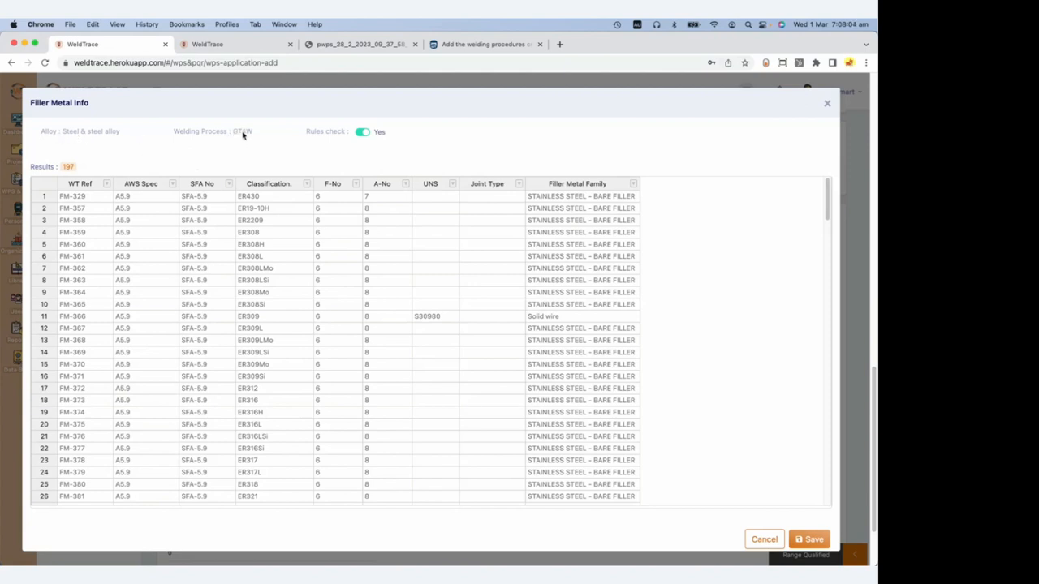
click(360, 134)
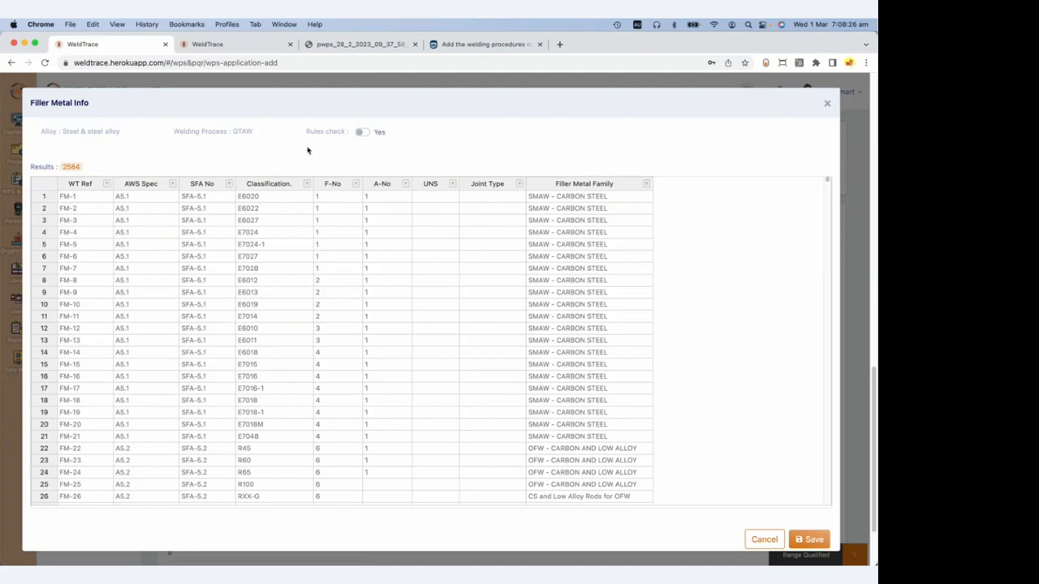
click(361, 132)
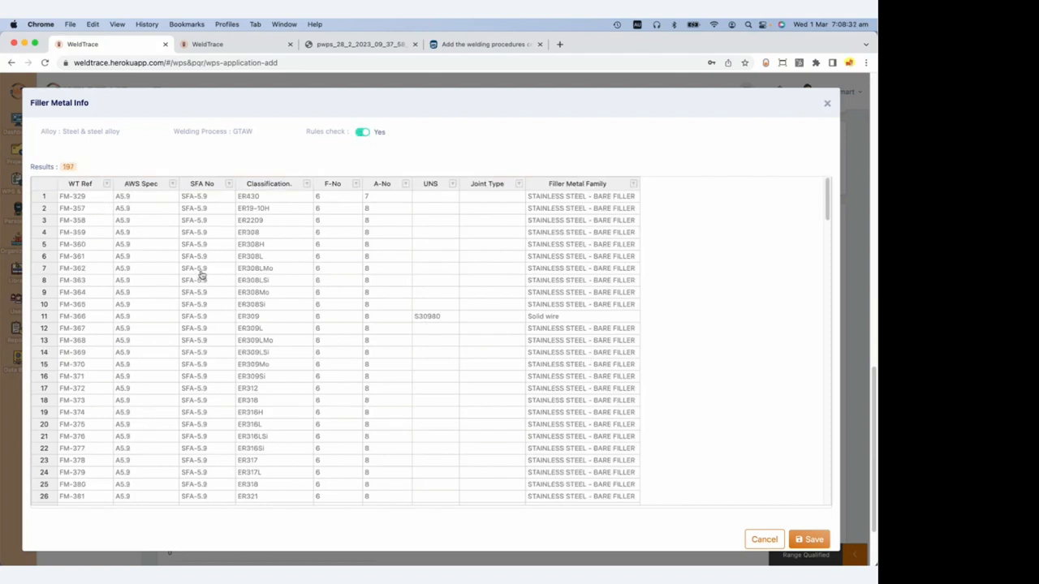
Sort the filler metals by SFA number in descending order and browse the SFA-5.9 and SFA-5.18 entries.
click(207, 188)
click(206, 185)
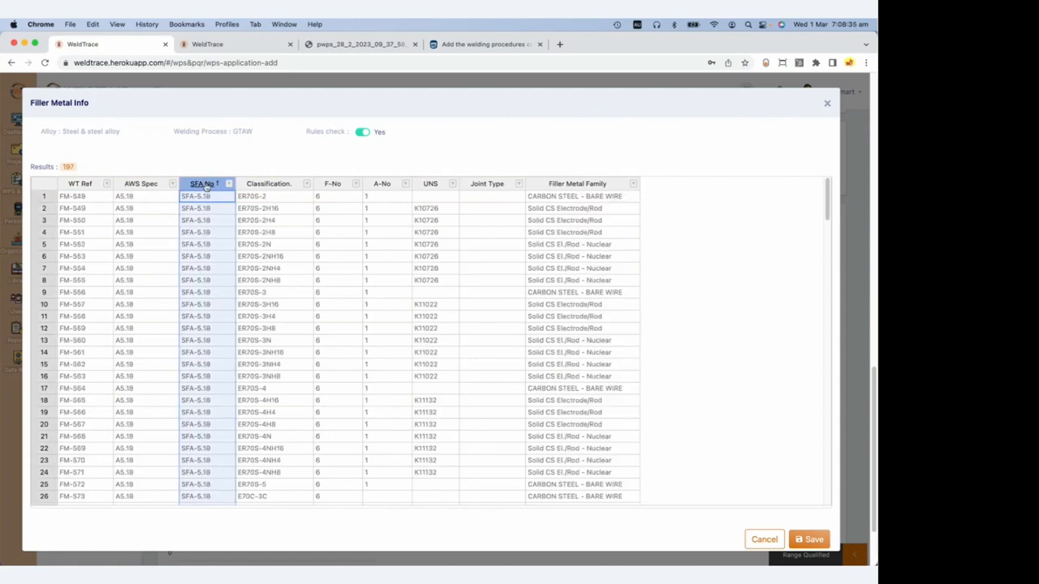
click(206, 186)
scroll(241, 325, down, 10)
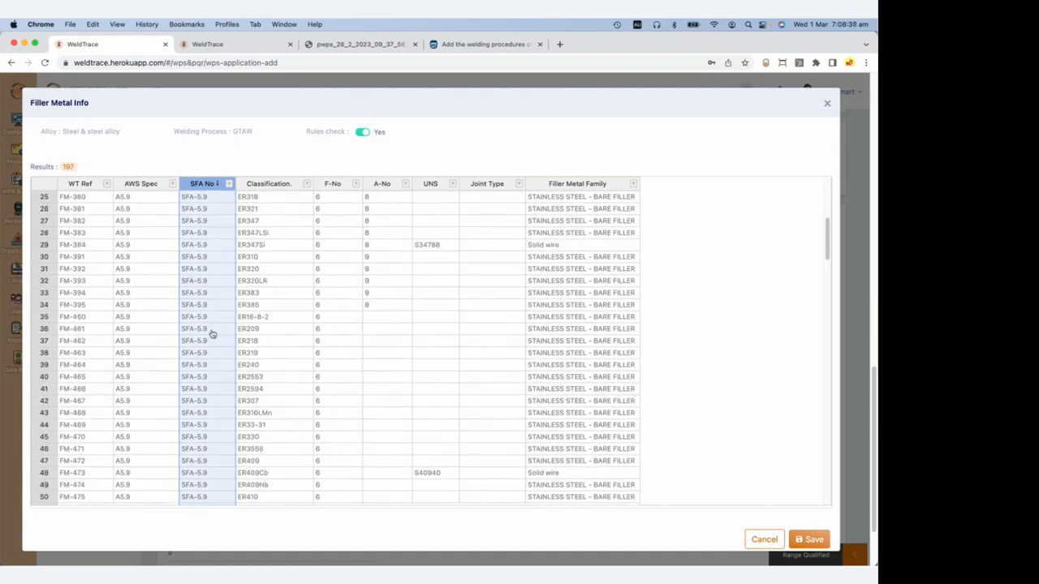
scroll(211, 335, down, 20)
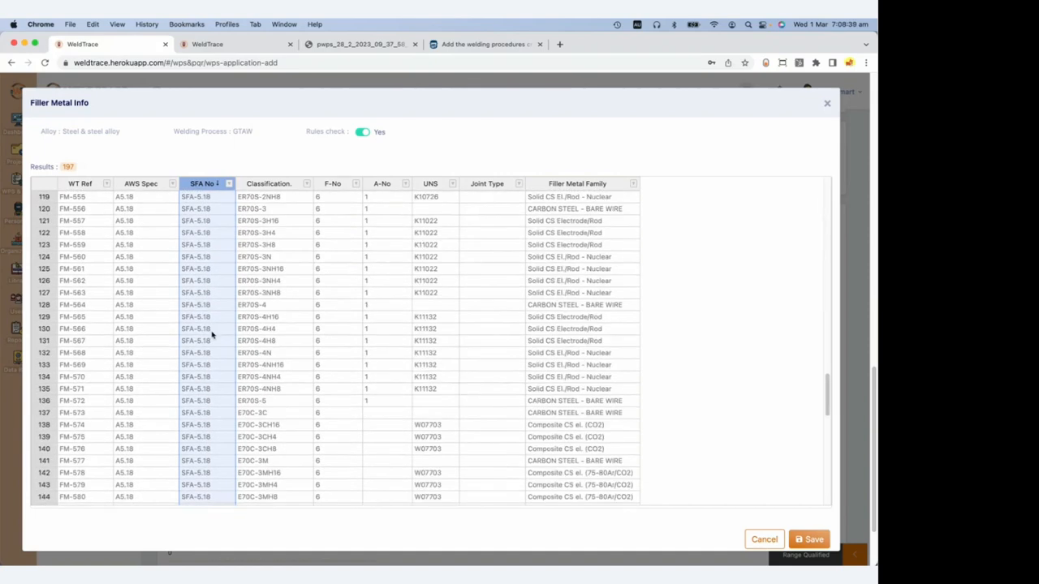
scroll(211, 335, up, 7)
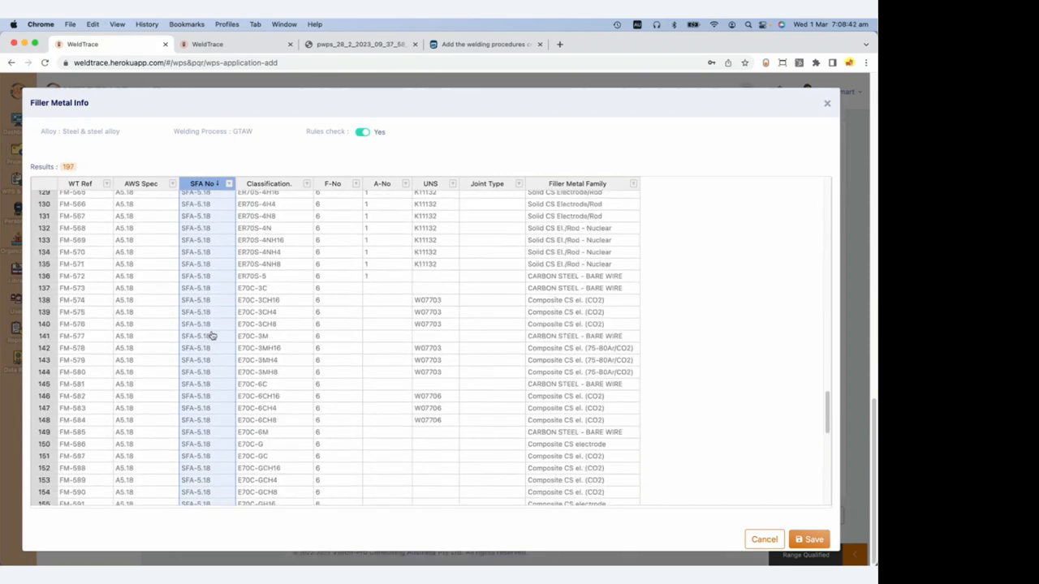
Filter the classifications with a Contains condition for the ER90S fillers and assign SFA-5.28 ER90S-B3 as Process 1's filler metal.
click(306, 185)
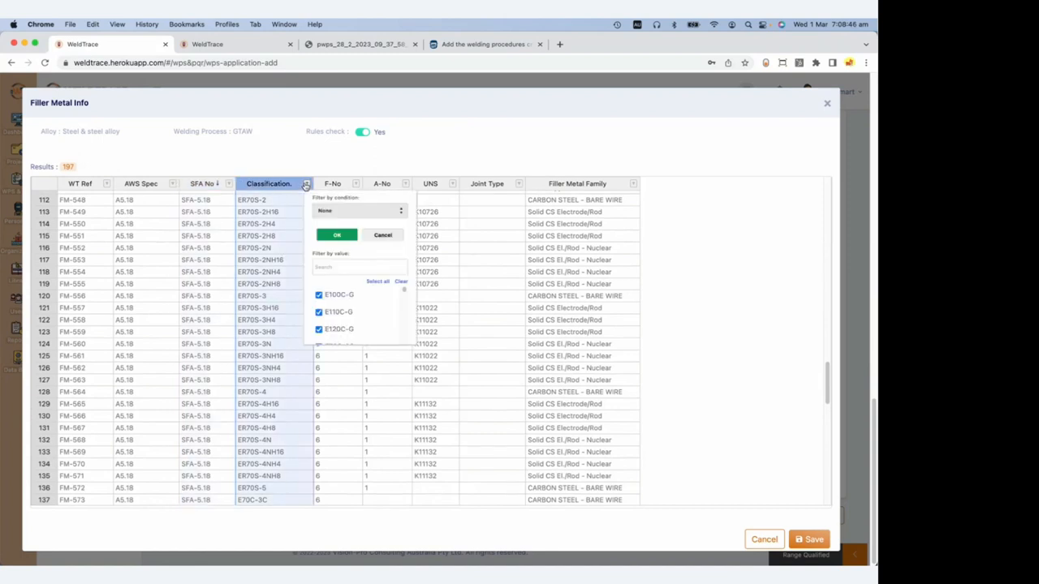
click(359, 212)
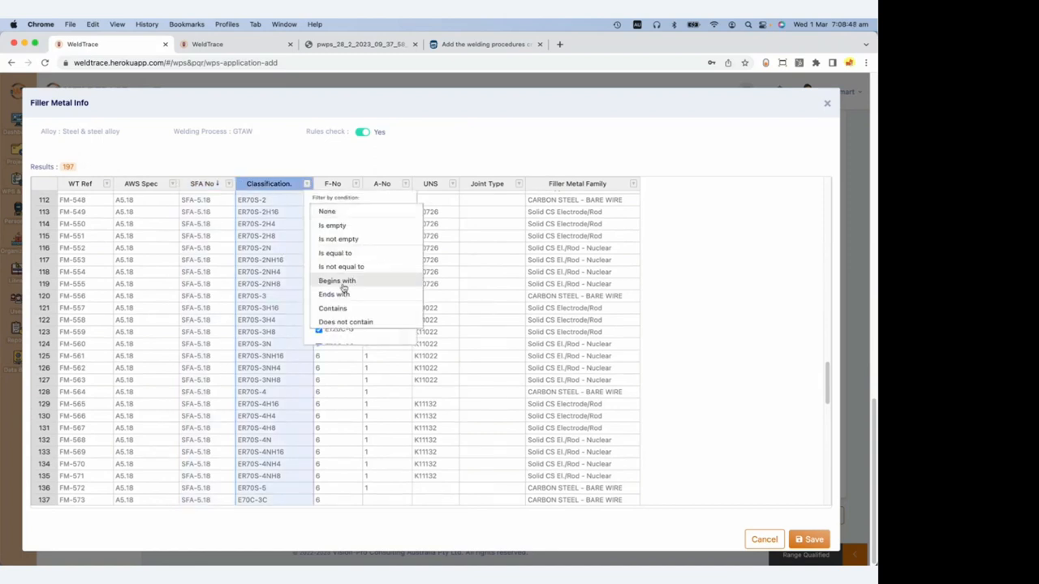
click(336, 309)
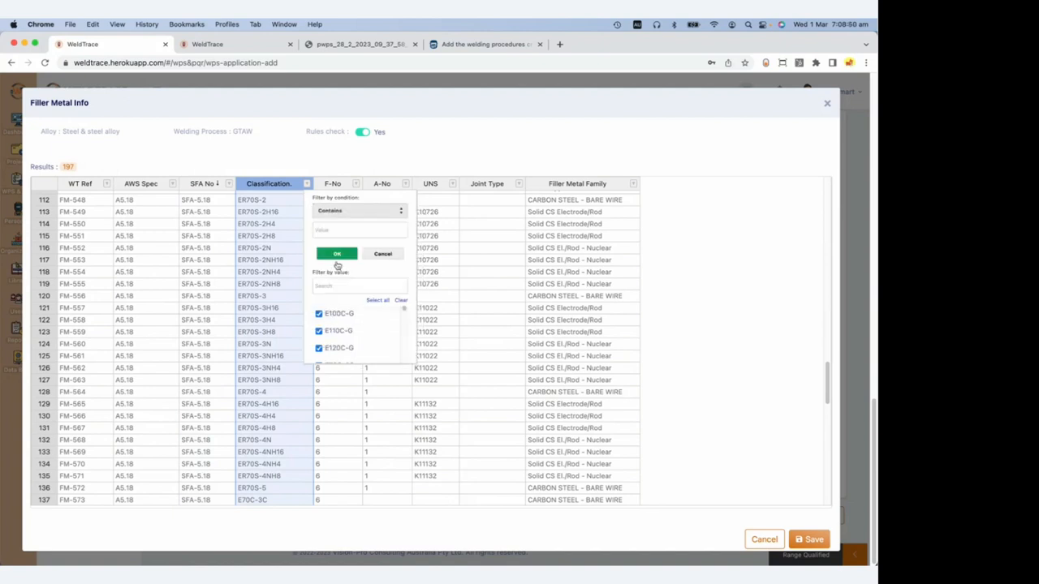
text(E)
click(328, 254)
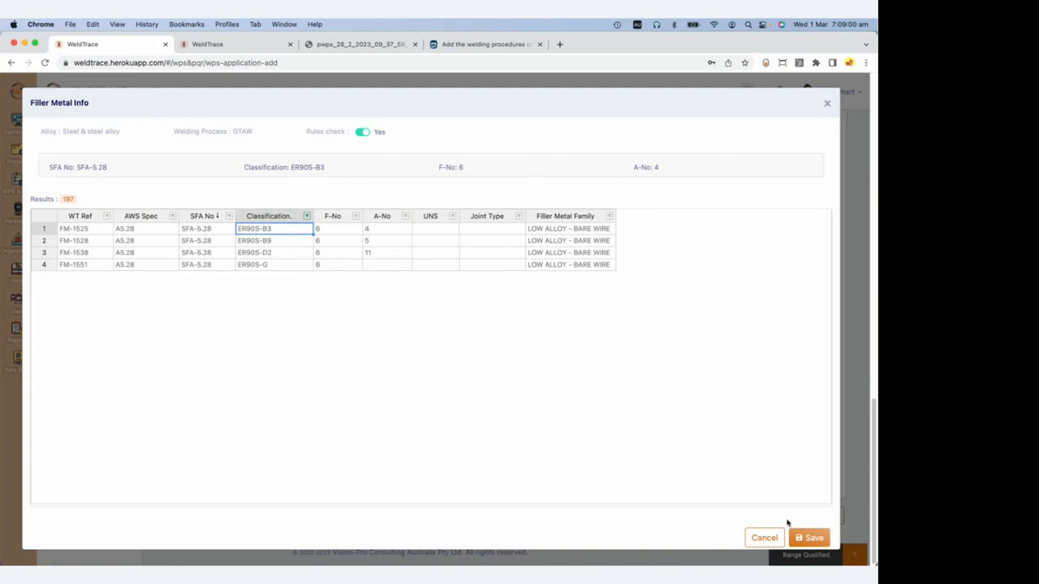
click(808, 539)
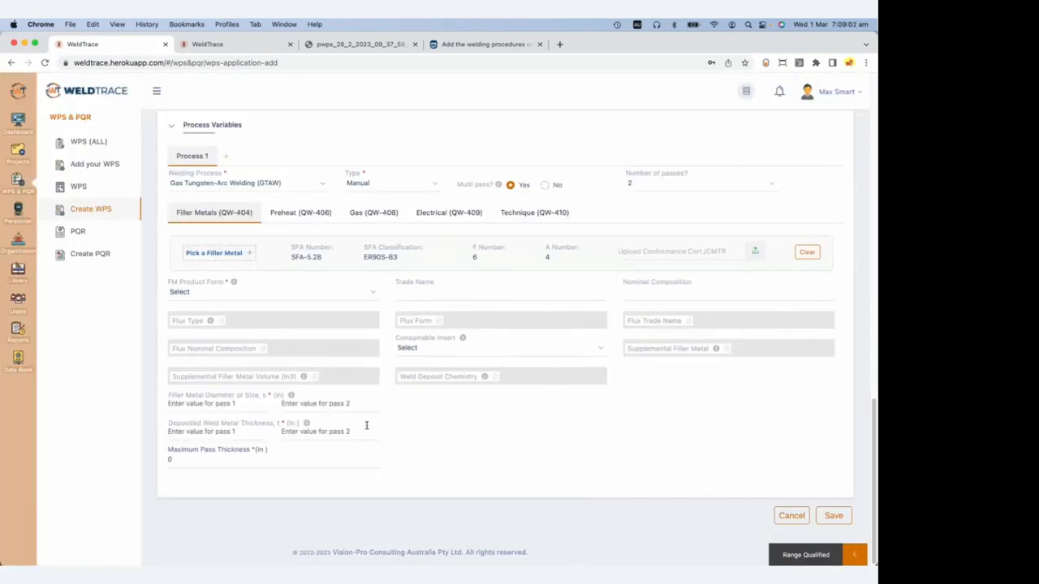
Set the filler metal's product form to Solid and its consumable insert to With.
click(295, 295)
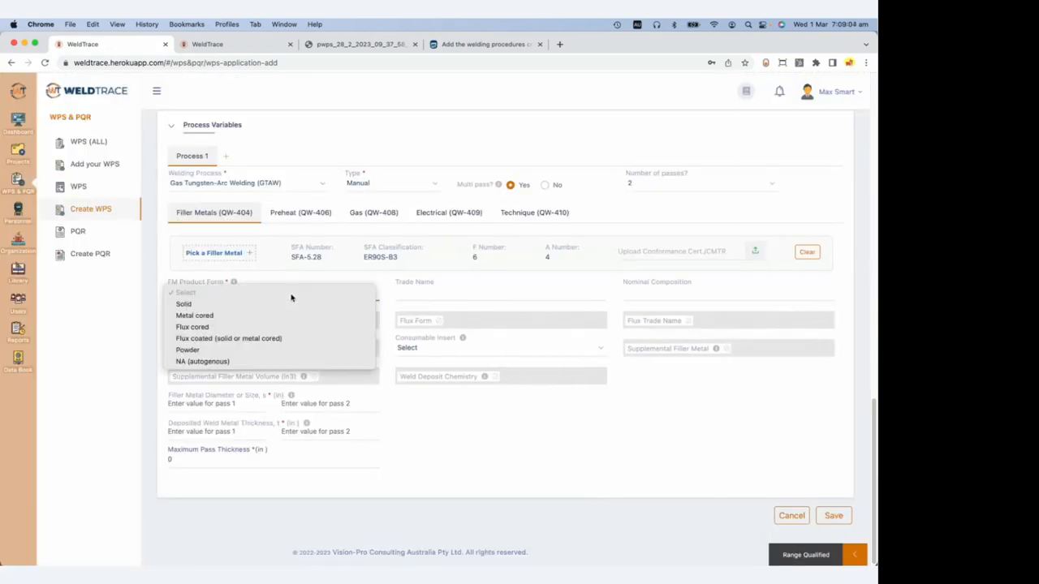
click(254, 309)
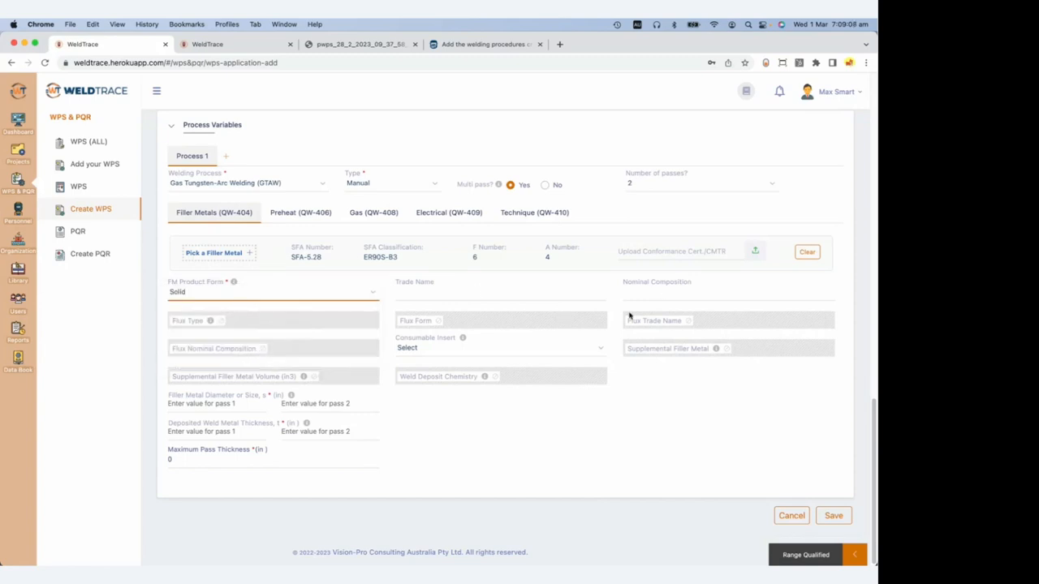
click(529, 354)
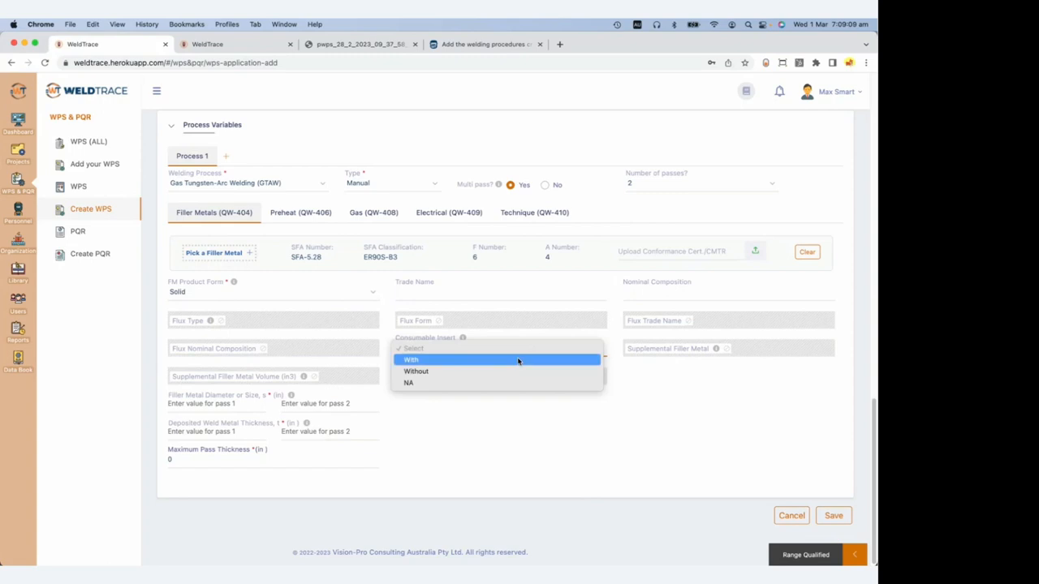
click(517, 361)
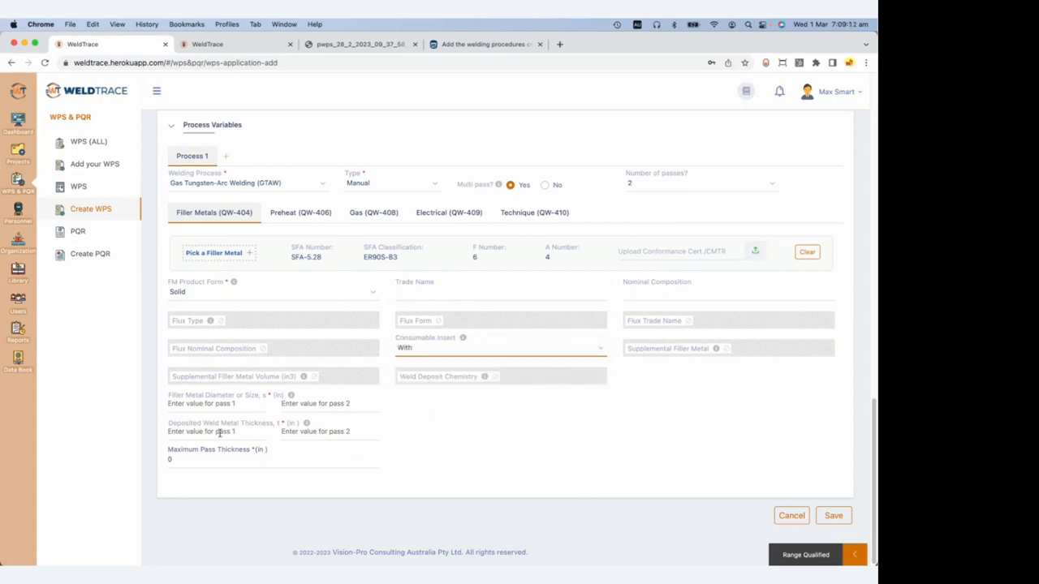
Enter a filler metal diameter of 0.065 in for both pass 1 and pass 2.
click(226, 404)
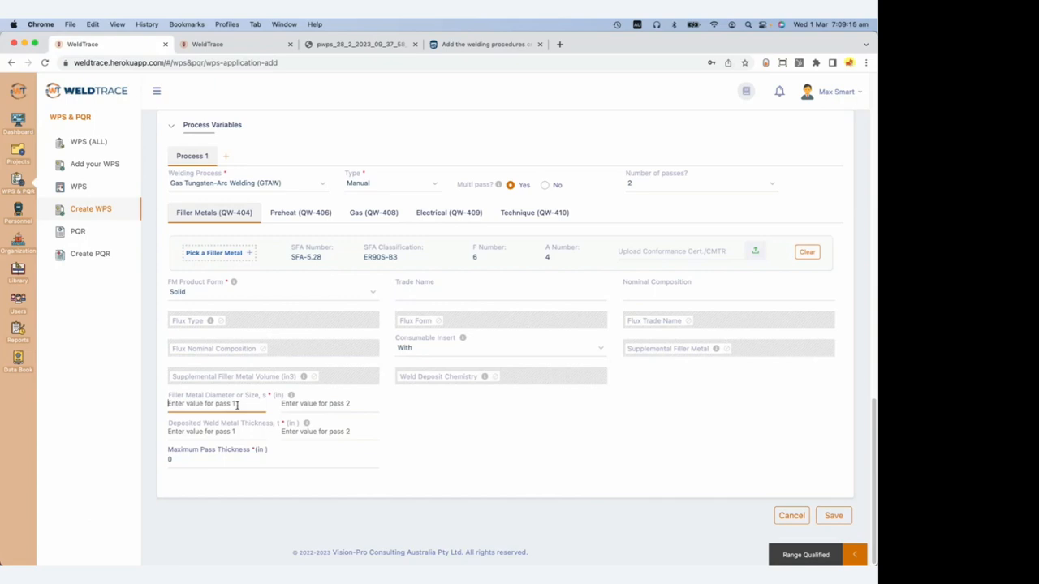
text(0.065)
key(Tab)
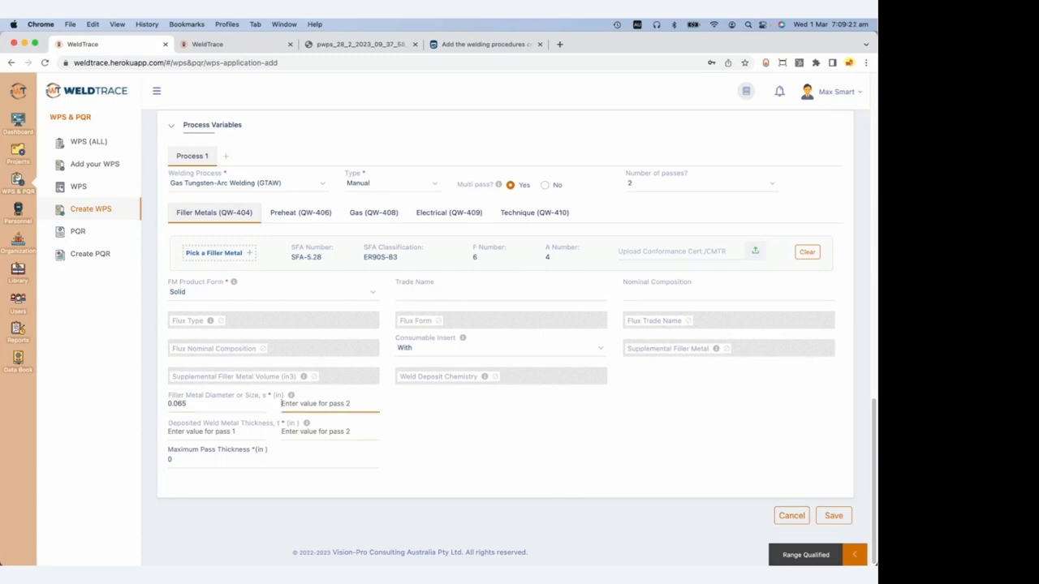
text(0.065)
Set the deposited weld metal thickness to .05 in for pass 1 and .07 in for pass 2.
click(222, 433)
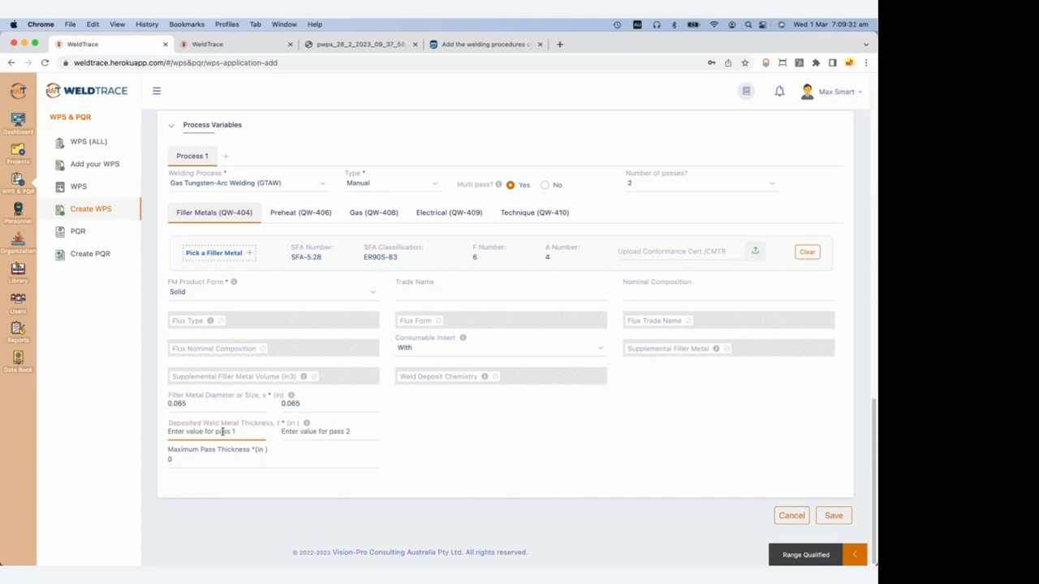
text(.05)
key(Tab)
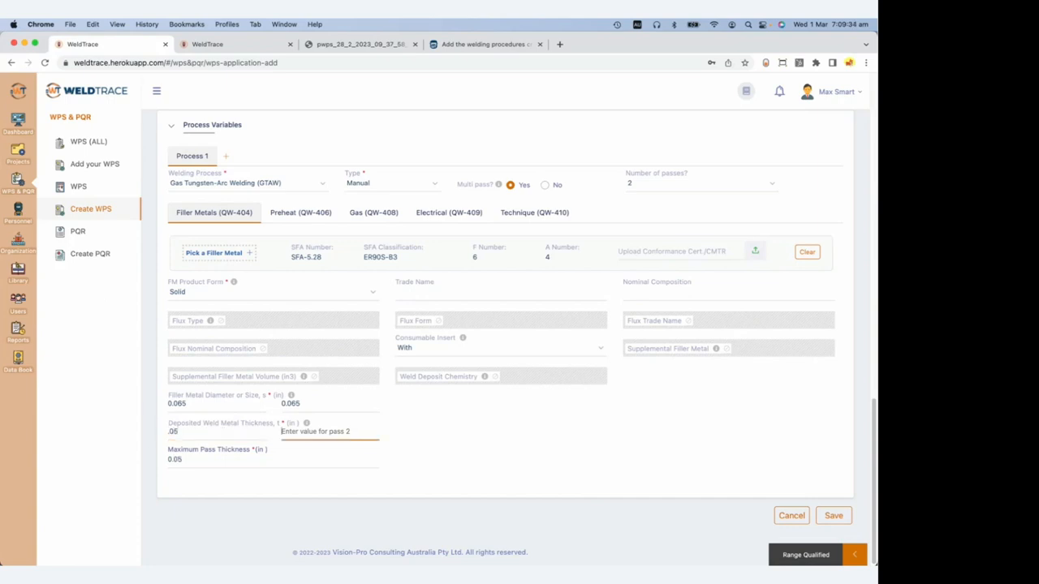
text(.07)
key(Tab)
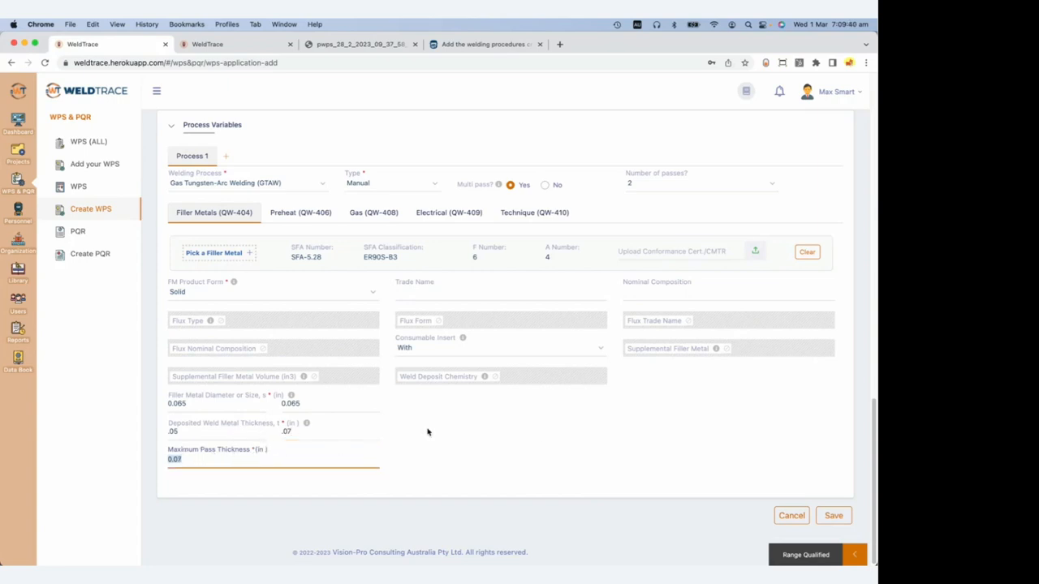
click(541, 435)
Set Process 1's minimum preheat temperature to 250 °F and maximum interpass temperature to 570 °F.
click(294, 214)
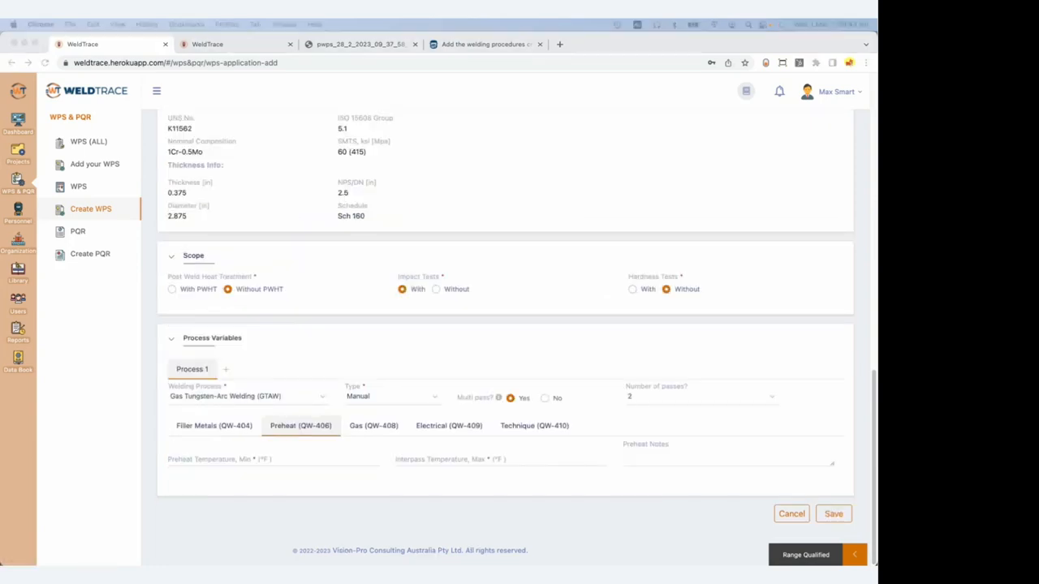
click(221, 458)
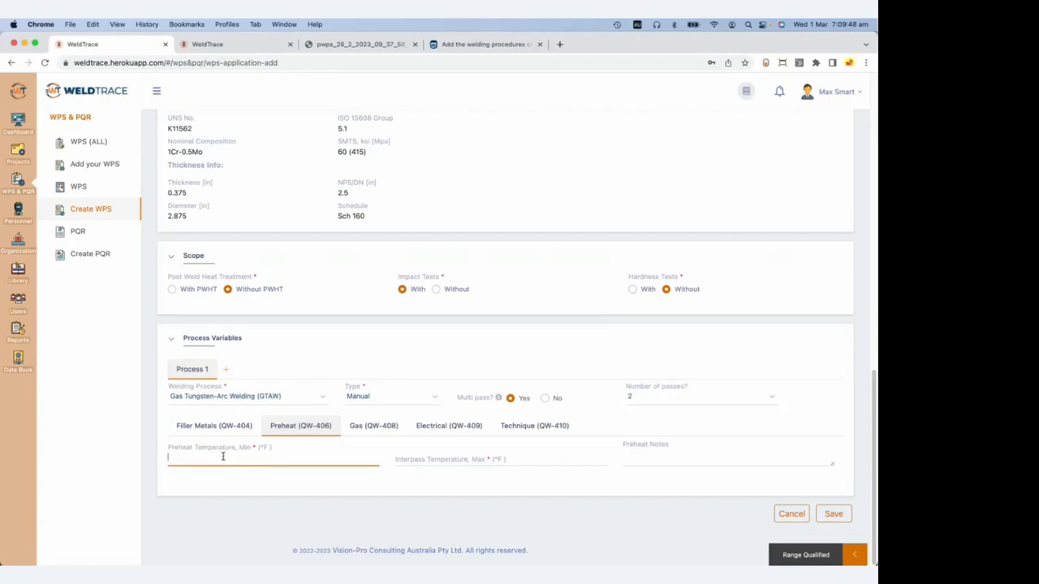
text(250)
key(Tab)
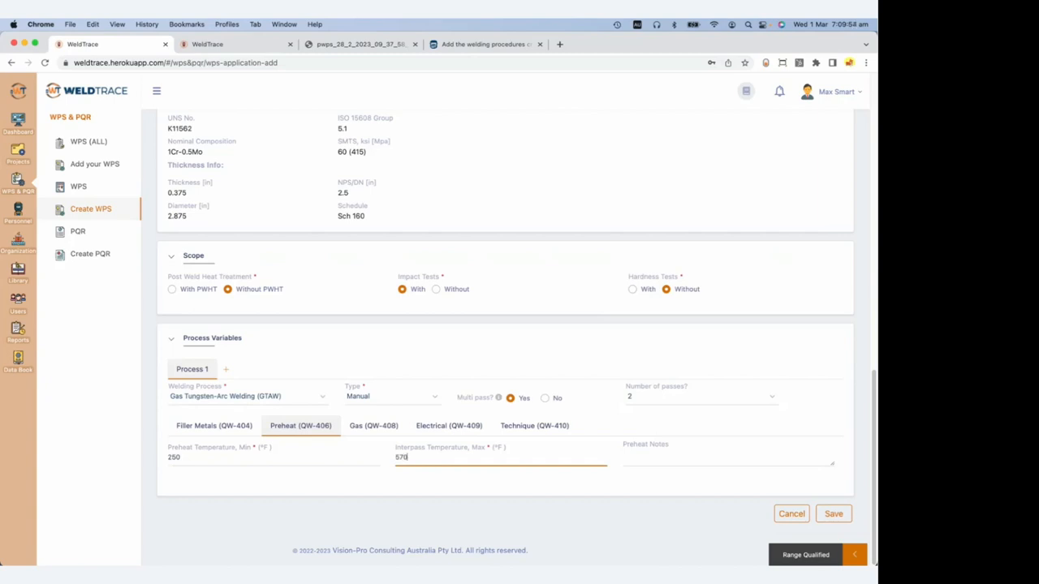
Assign the AWS A5.32 - SG-AHe-5 gas (95%Ar, 5%He) as the shielding gas for Pass 1.
click(385, 430)
scroll(392, 427, down, 2)
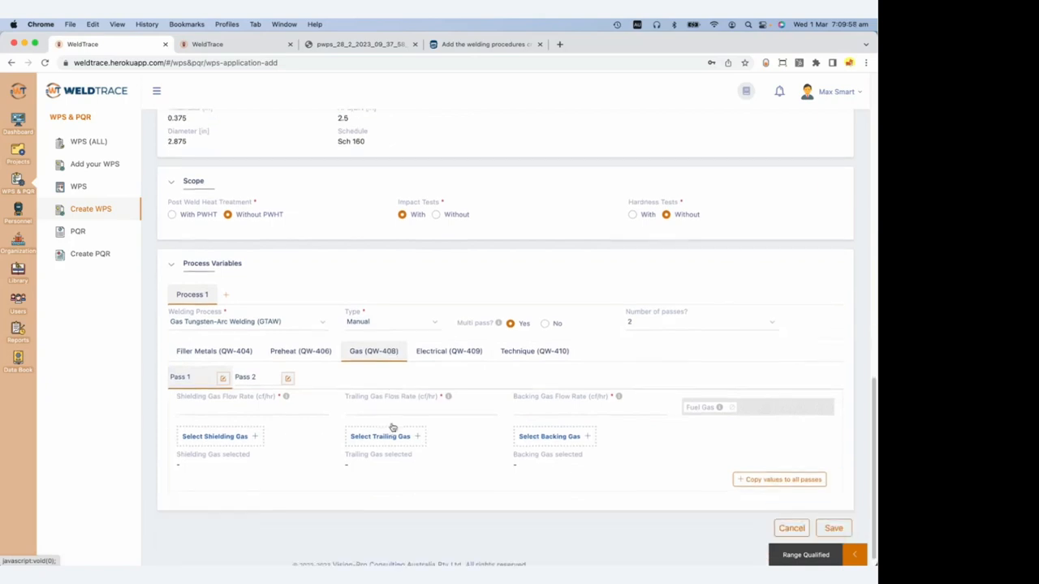
click(216, 426)
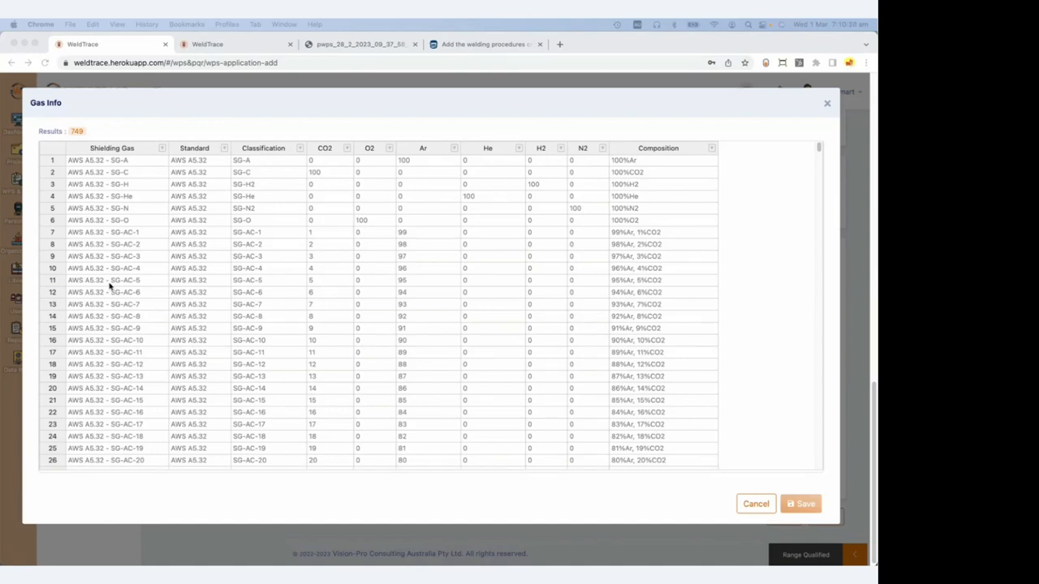
scroll(109, 284, down, 10)
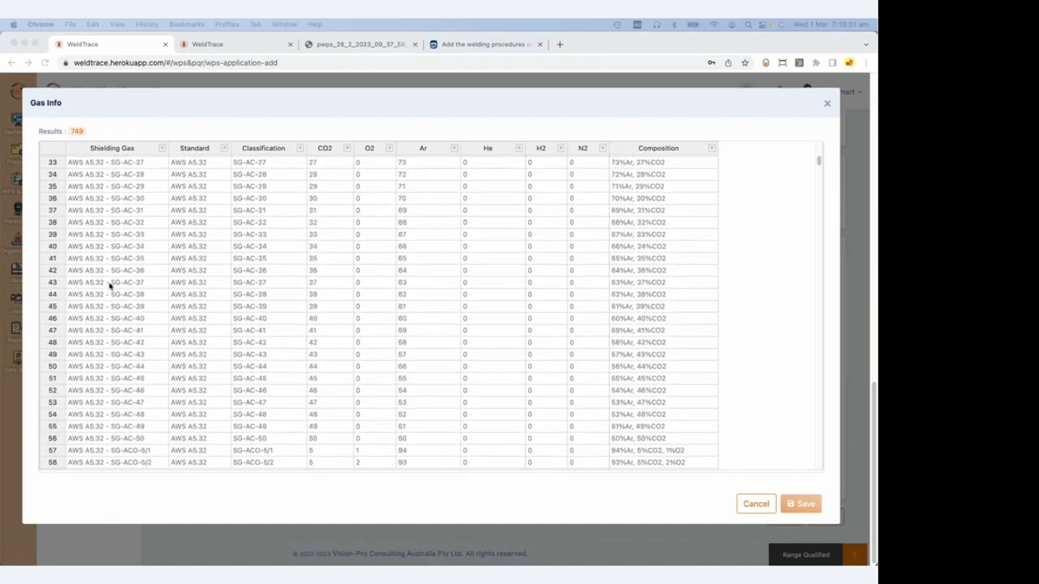
scroll(110, 285, down, 12)
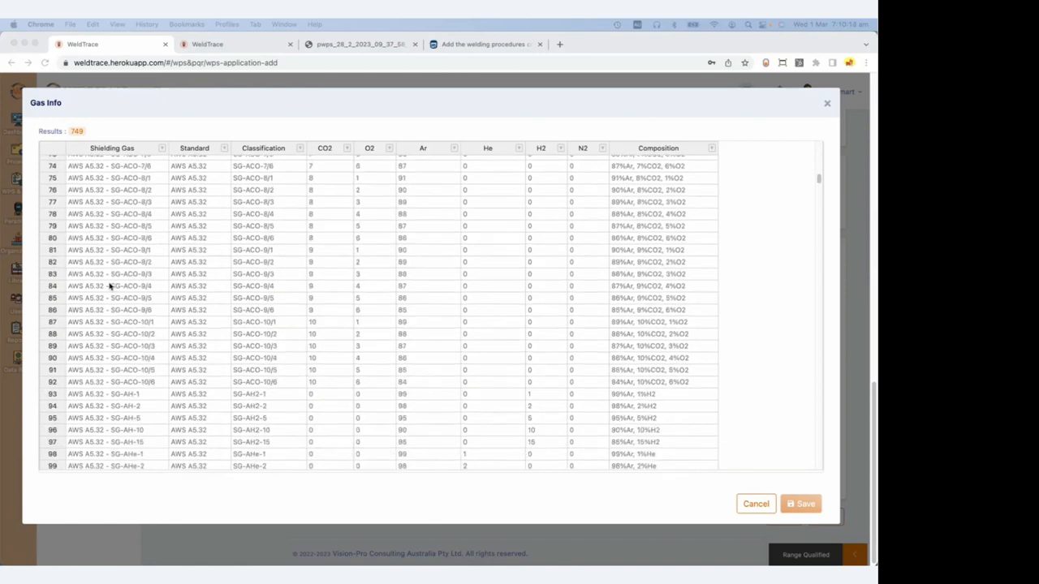
scroll(109, 286, down, 4)
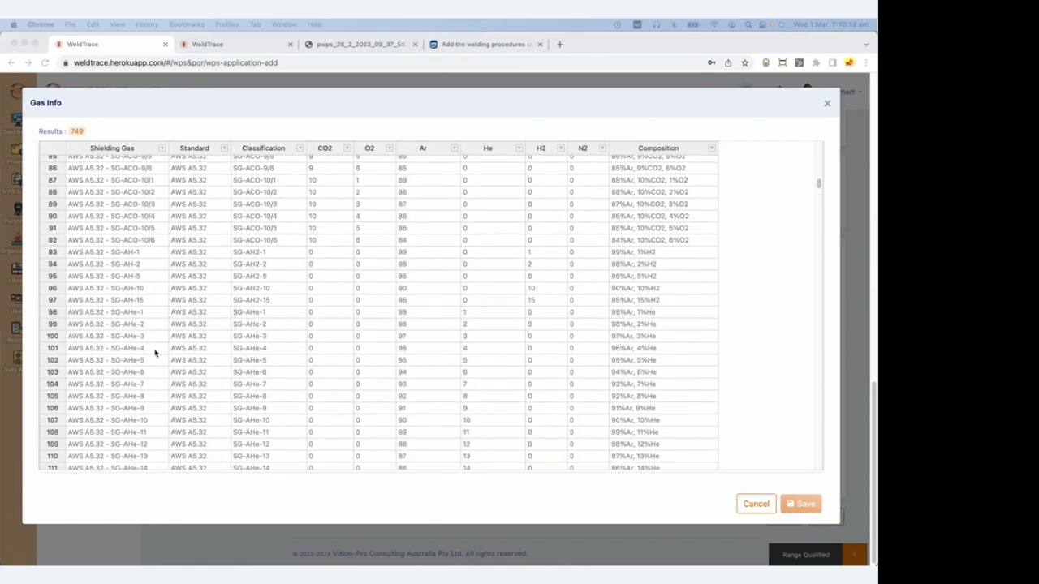
click(96, 361)
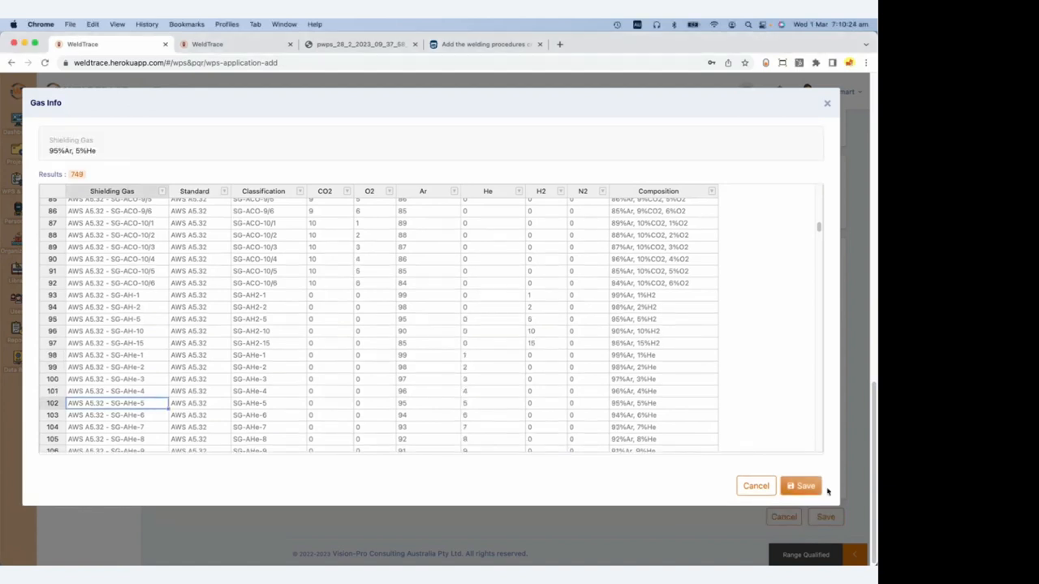
click(800, 487)
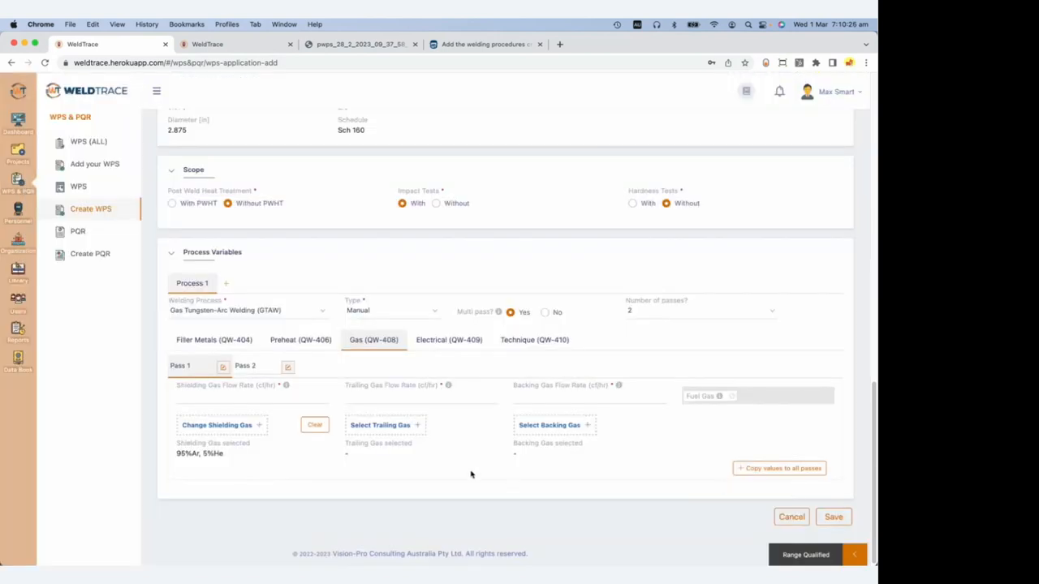
Set Pass 1's shielding gas flow rate to 25 cf/hr, copy its gas values to all passes and check Pass 2.
click(209, 401)
text(25)
click(755, 469)
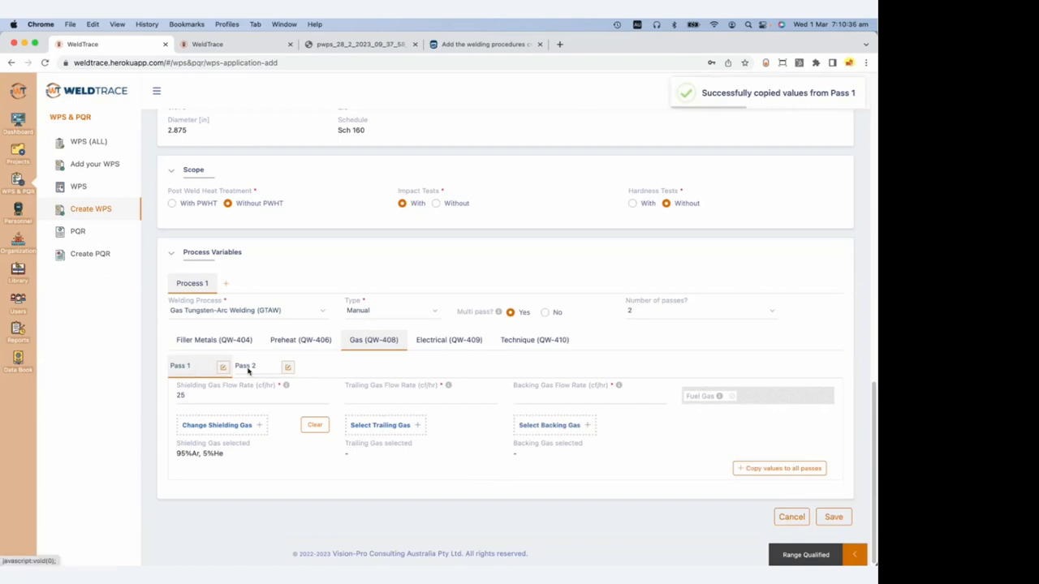
scroll(243, 365, up, 1)
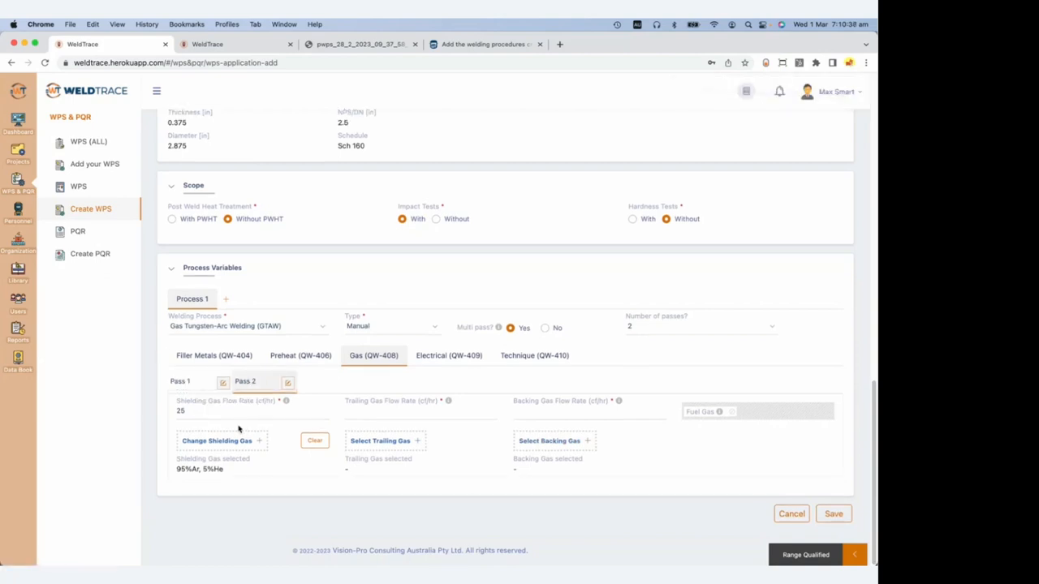
Set Pass 1's electrical ranges to 80–120 A and 9–12 V for Process 1.
click(443, 359)
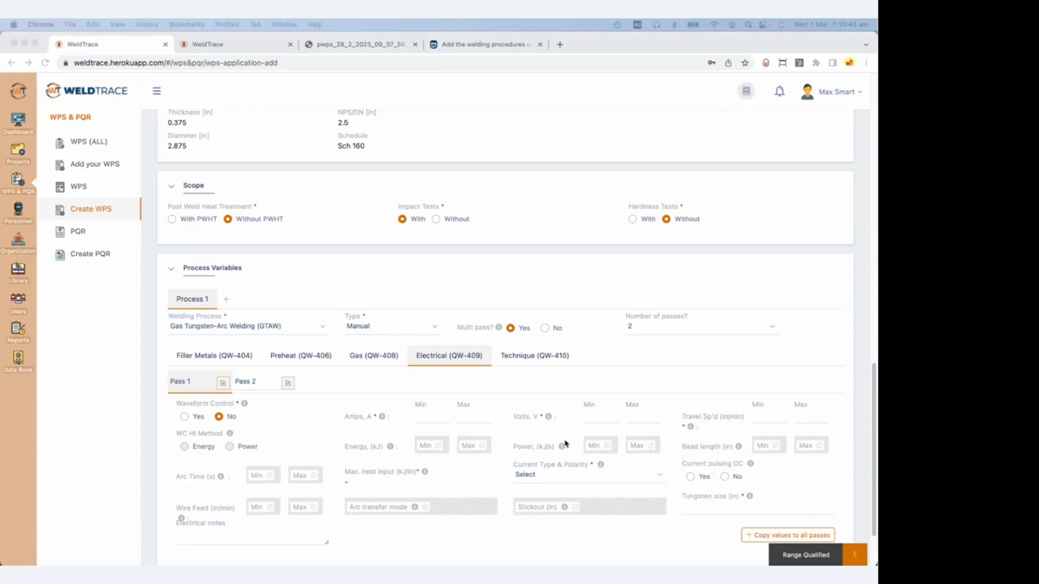
scroll(564, 444, down, 1)
click(432, 418)
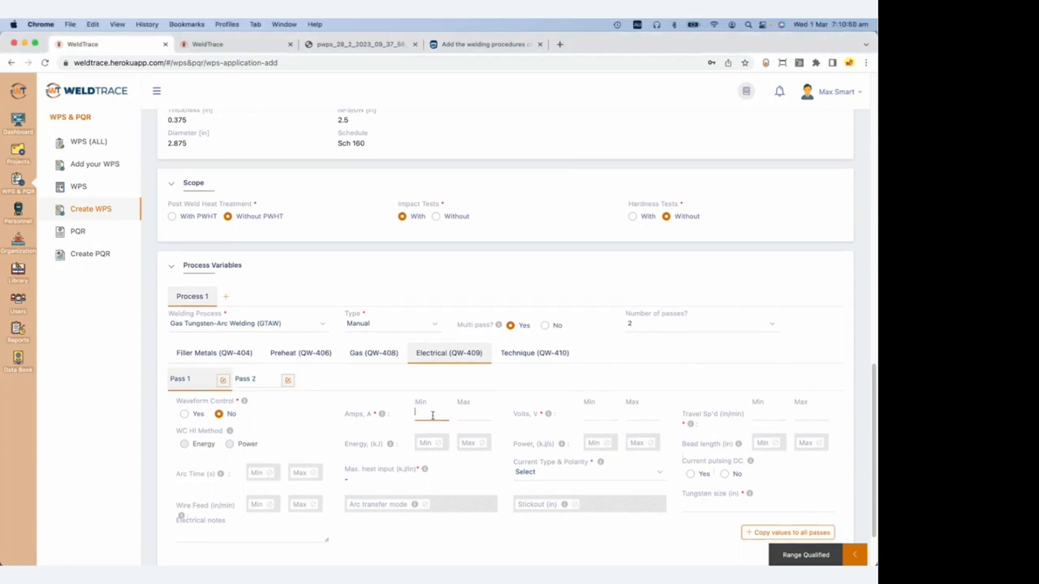
text(80)
key(Tab)
text(120)
key(Tab)
text(9)
key(Tab)
text(12)
key(Tab)
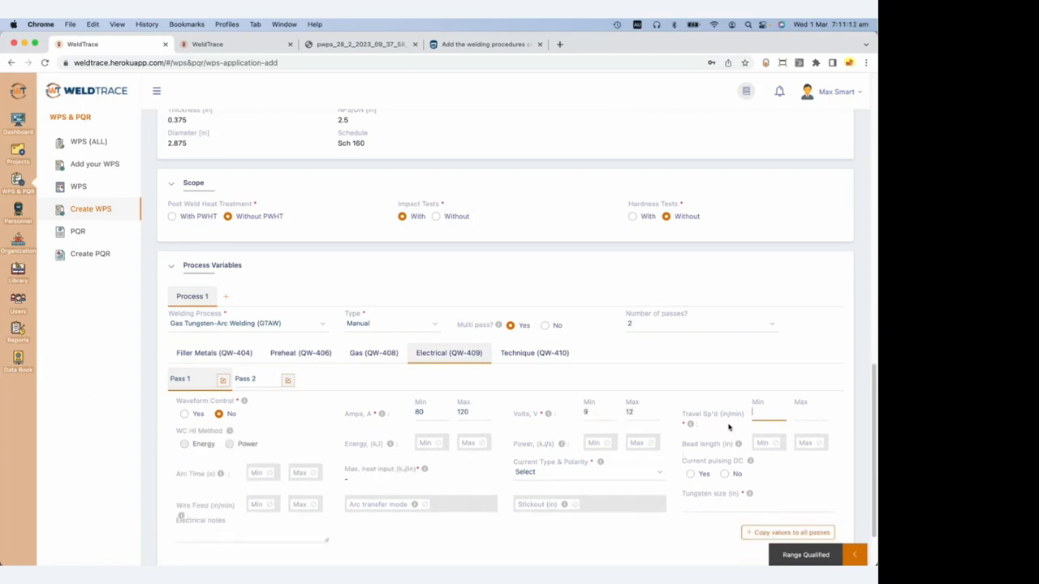
Set Pass 1's travel speed to 3–5 in/min and its current type to DC Electrode Negative (Straight Polarity).
key(Tab)
key(Tab)
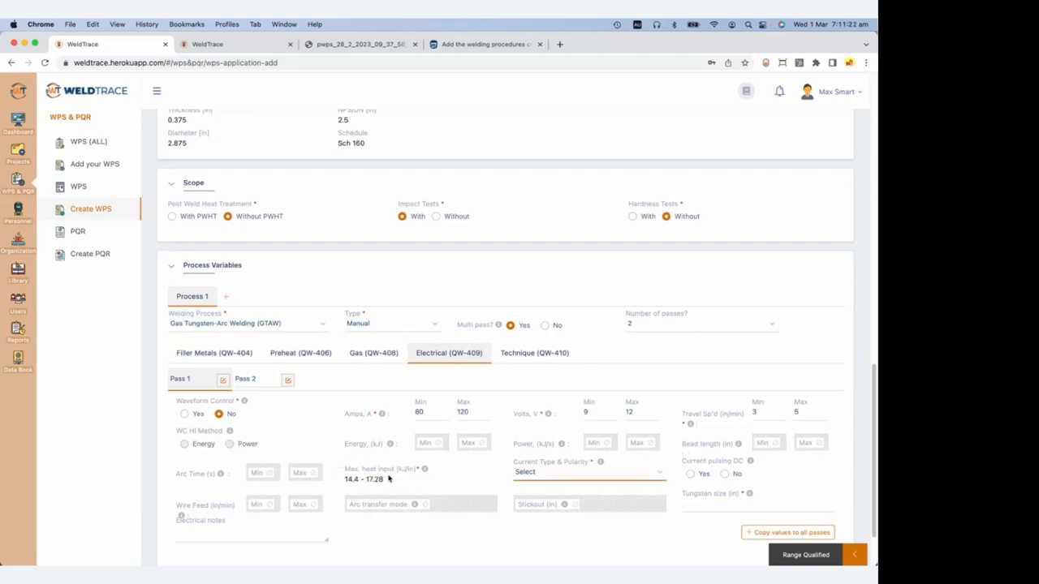
click(547, 474)
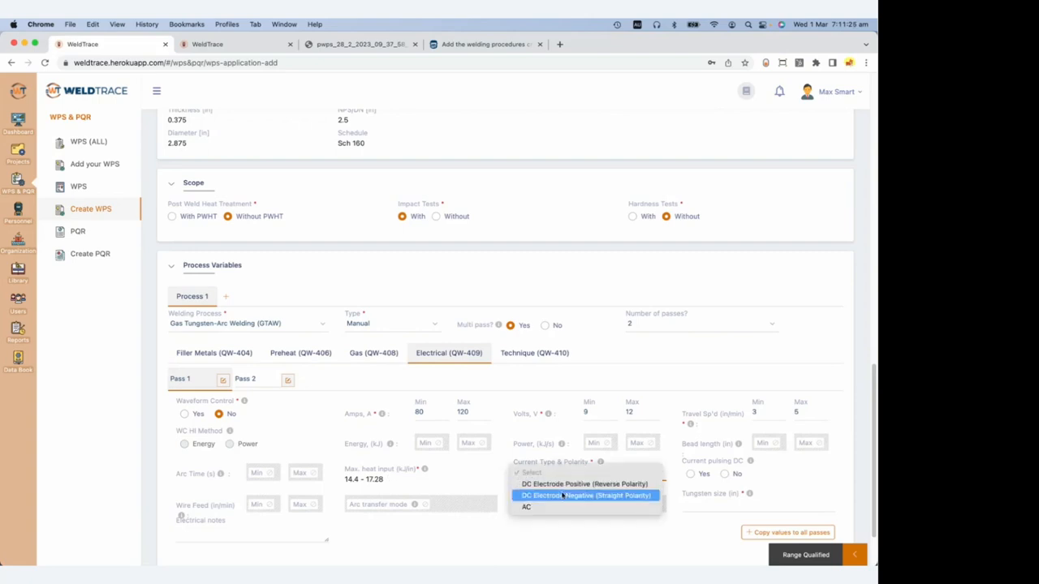
click(560, 496)
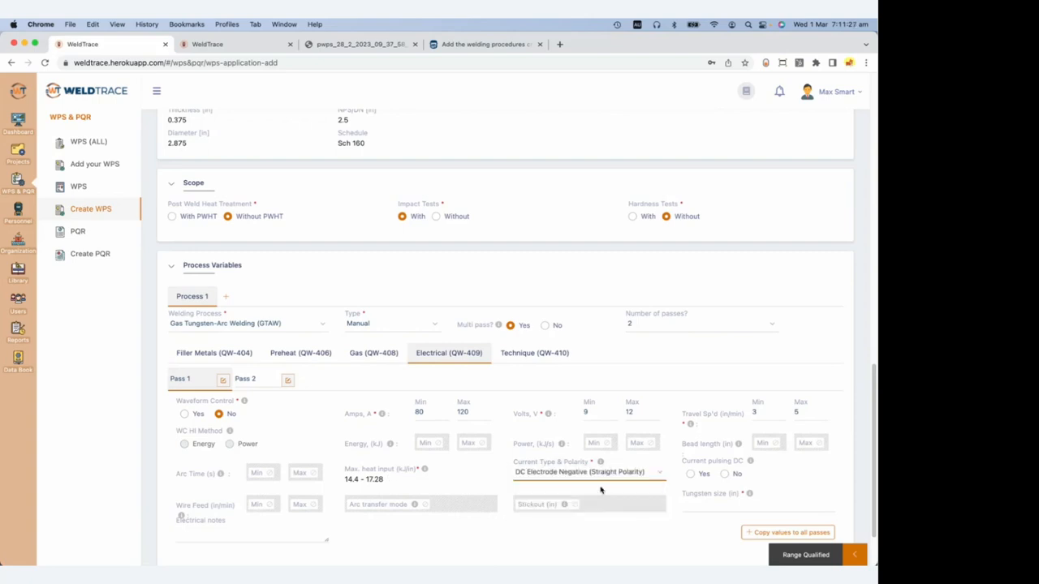
Set Pass 1 to no current pulsing with a .065 in tungsten size, and copy its electrical values to all passes.
click(723, 474)
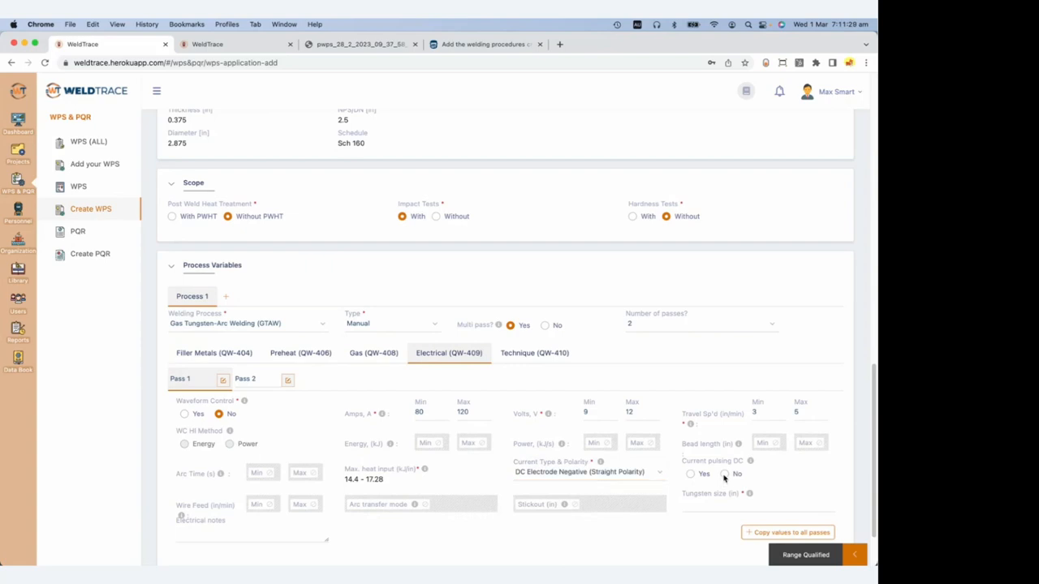
click(693, 503)
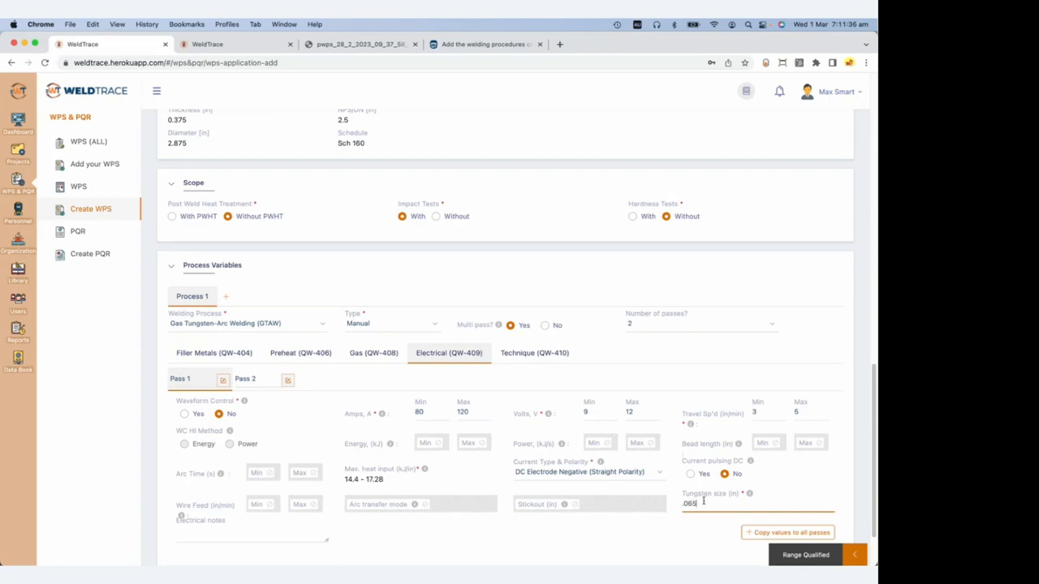
click(761, 534)
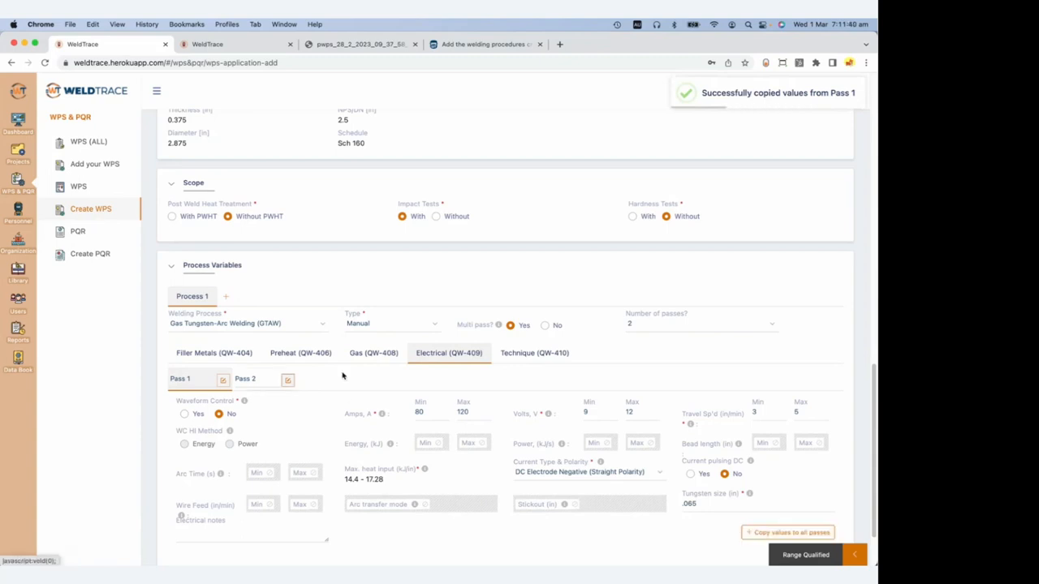
In Process 1's technique variables, set the bead type to Stringer and the orifice/cup/nozzle size to .25 in.
click(532, 355)
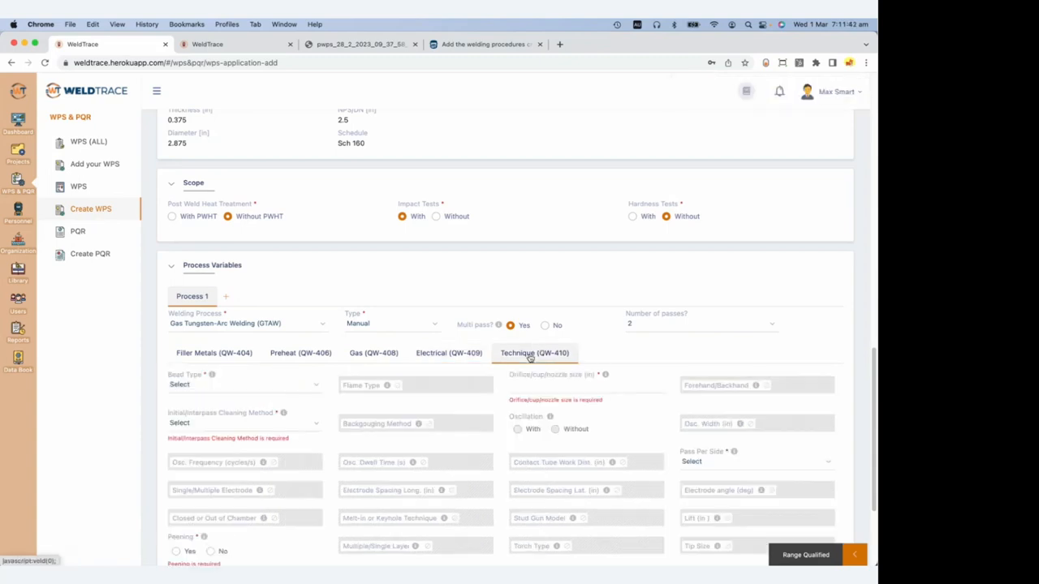
scroll(431, 394, down, 1)
click(250, 354)
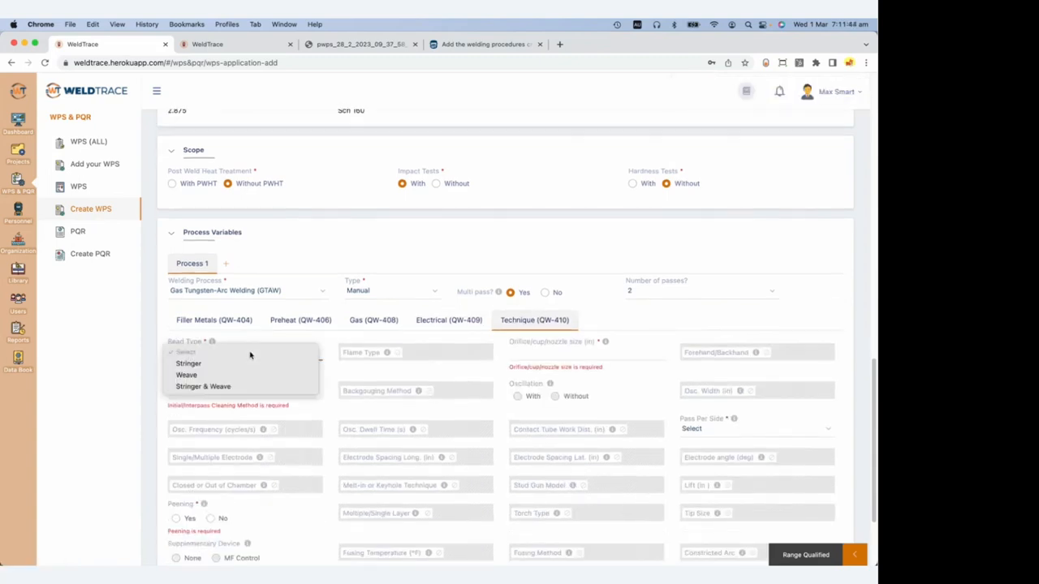
click(242, 363)
click(546, 352)
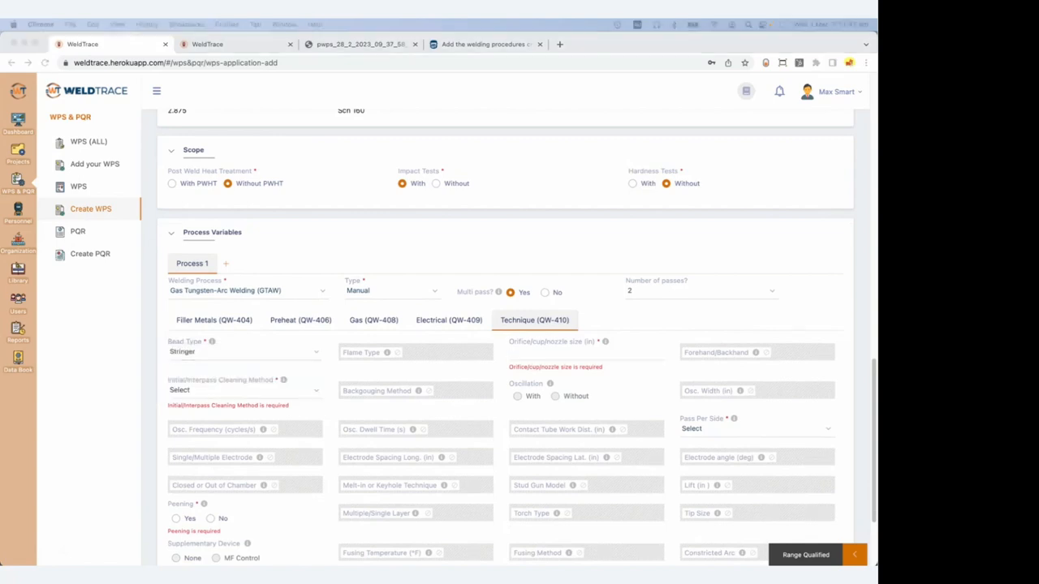
click(535, 354)
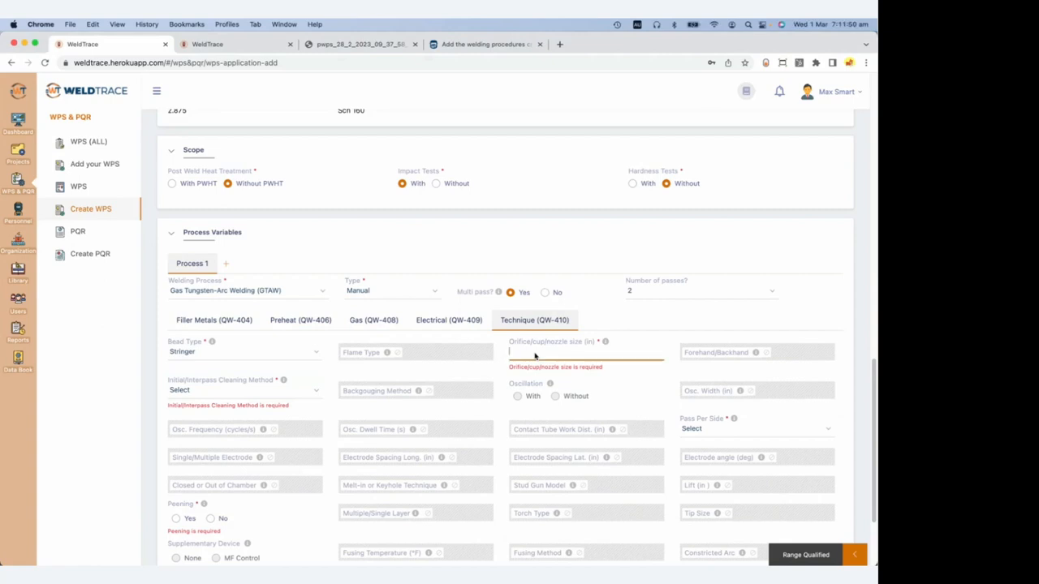
text(.25)
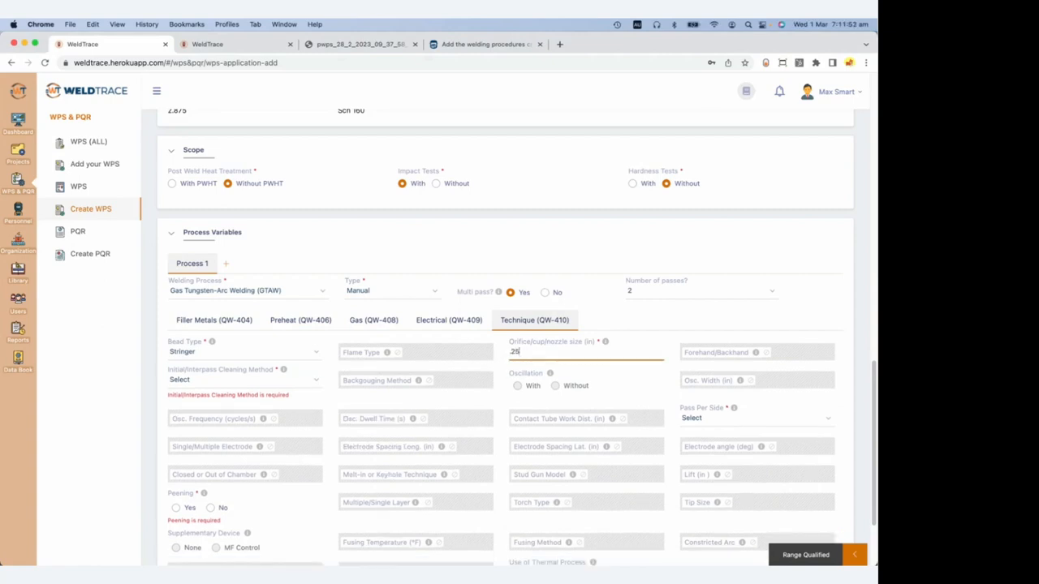
Set Process 1's cleaning method to Wire brush, peening to No and passes per side to Multi pass.
click(260, 387)
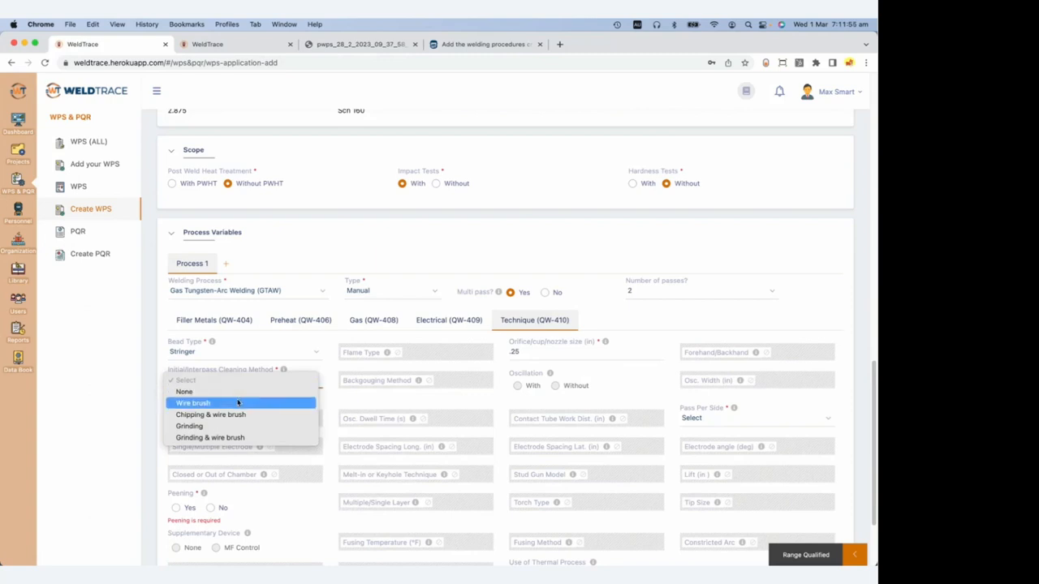
click(237, 402)
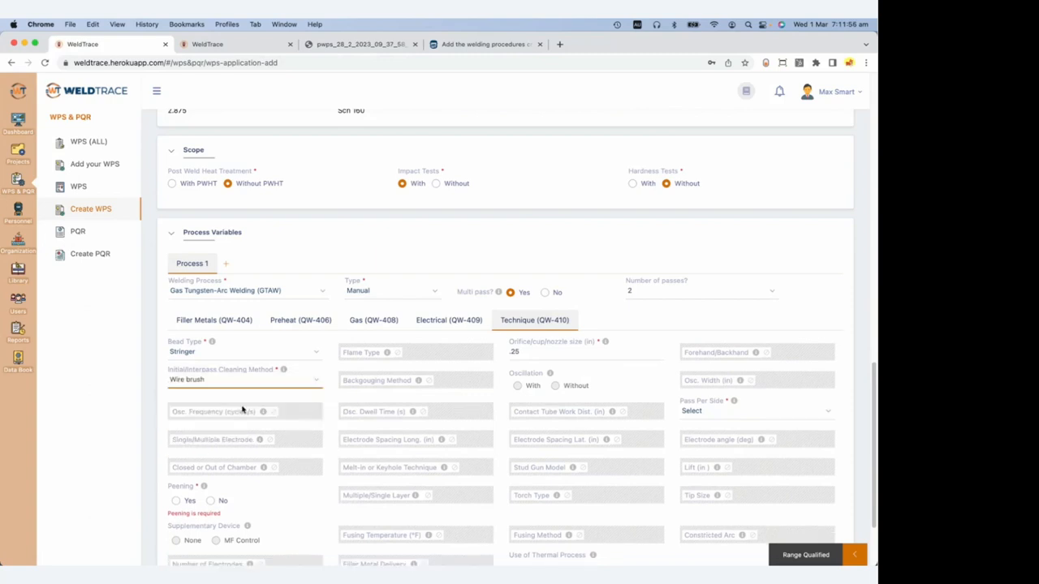
click(211, 501)
click(777, 415)
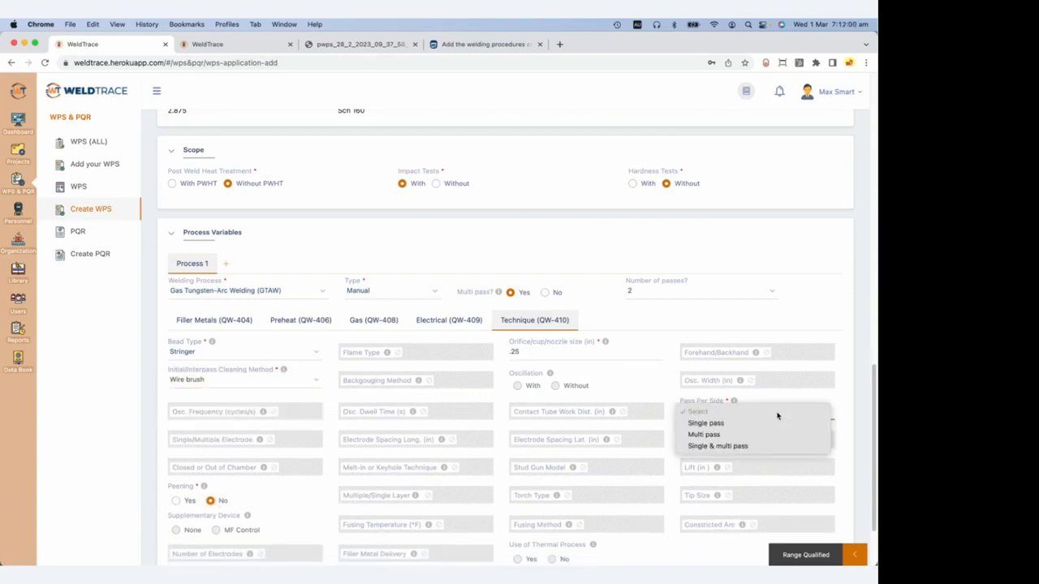
click(724, 434)
Review the qualified ranges for joint, base metal and Process 1 in the Range Qualified summary.
scroll(799, 410, down, 3)
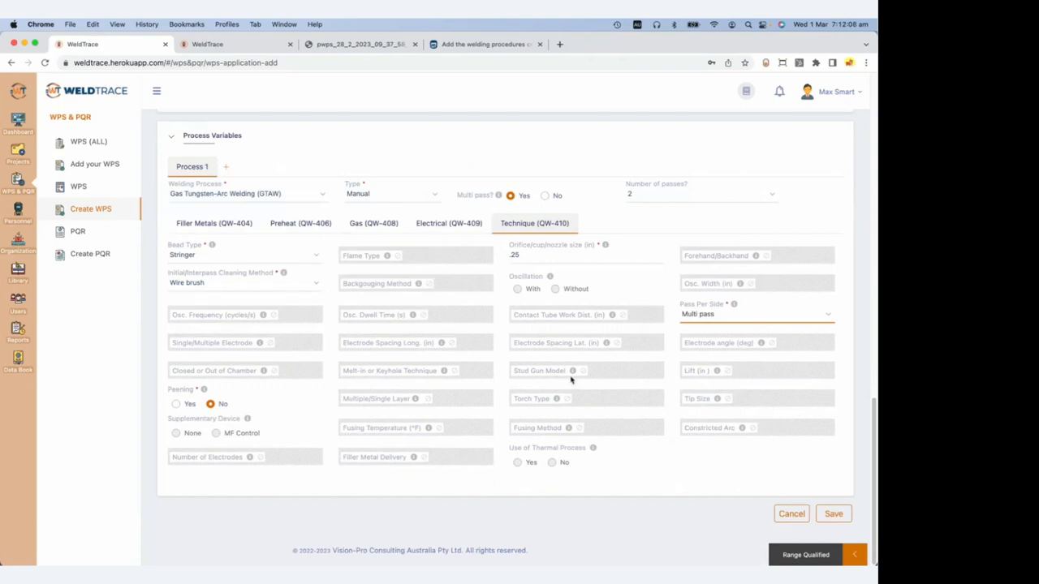
click(824, 555)
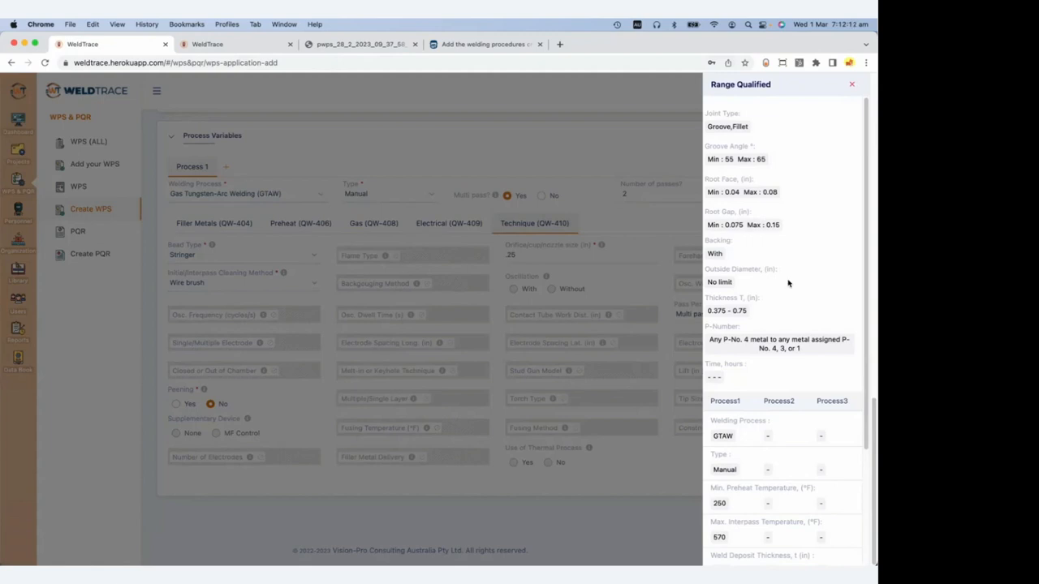
scroll(746, 179, down, 1)
scroll(748, 194, down, 5)
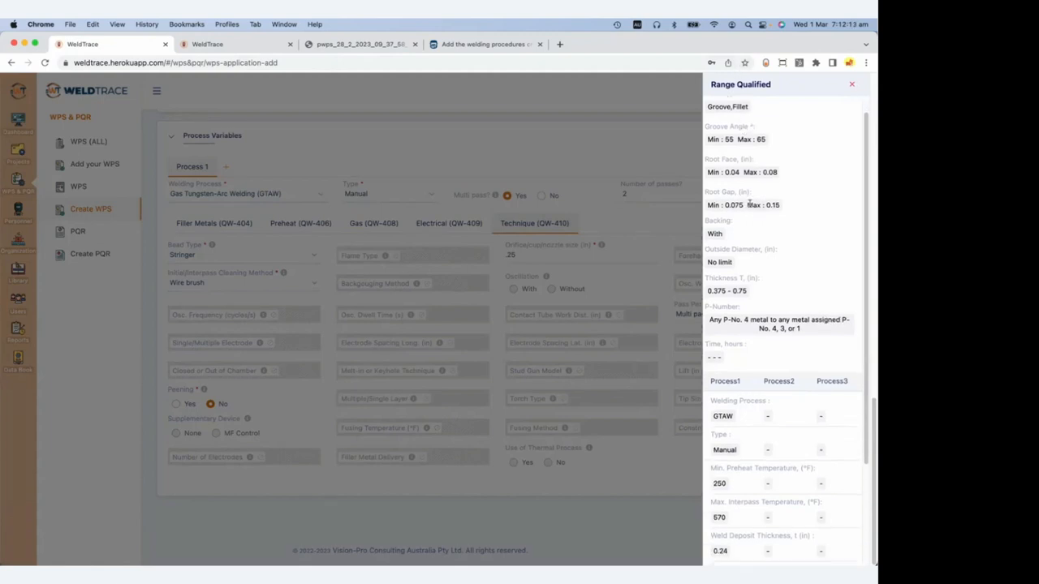
scroll(750, 208, up, 3)
scroll(750, 209, up, 3)
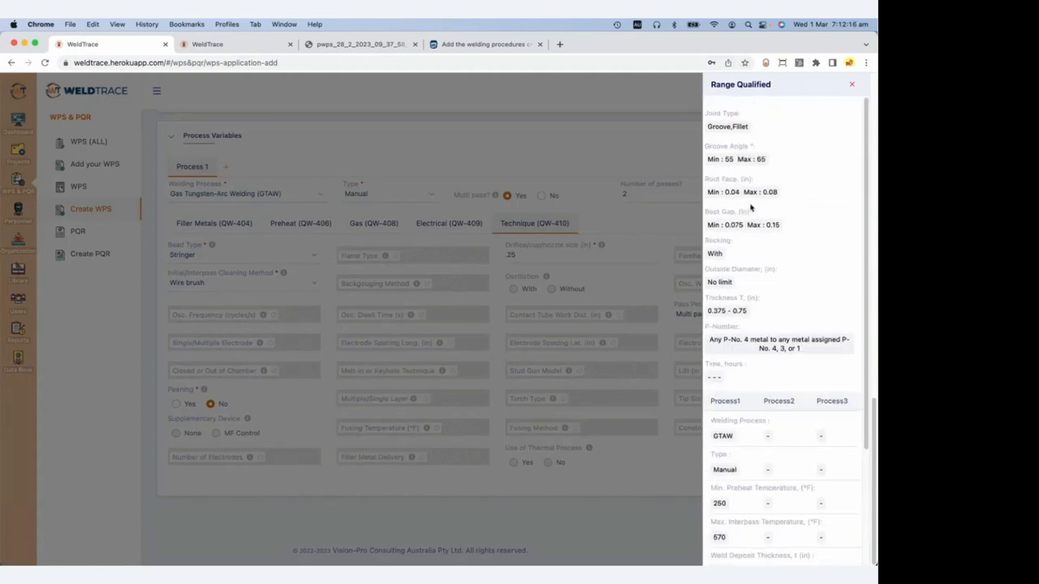
scroll(666, 94, up, 1)
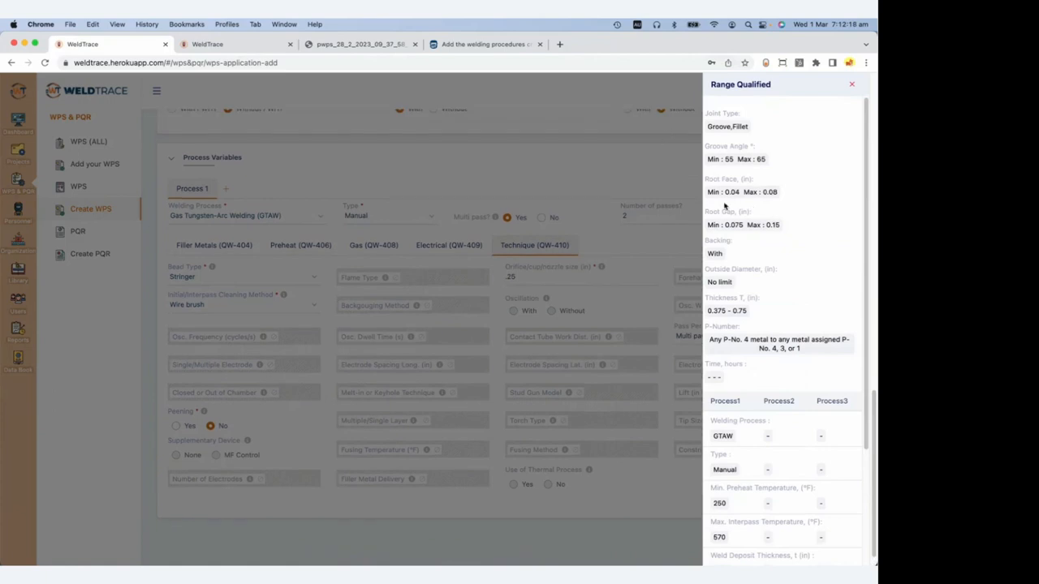
click(616, 186)
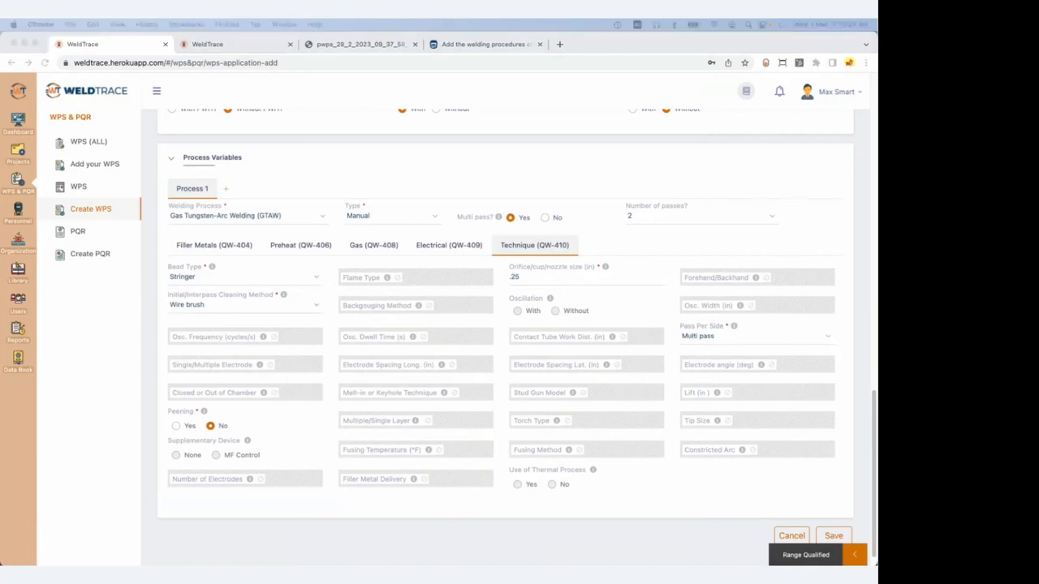
Add Process 2 as semi-automatic Gas Metal-Arc Welding (GMAW), multi pass with 3 passes.
click(227, 190)
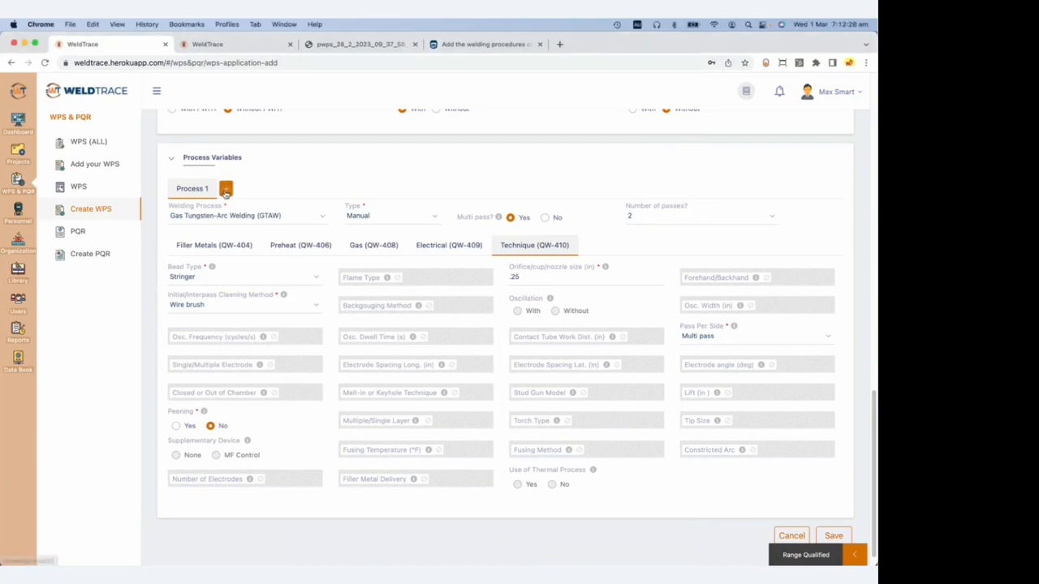
click(227, 190)
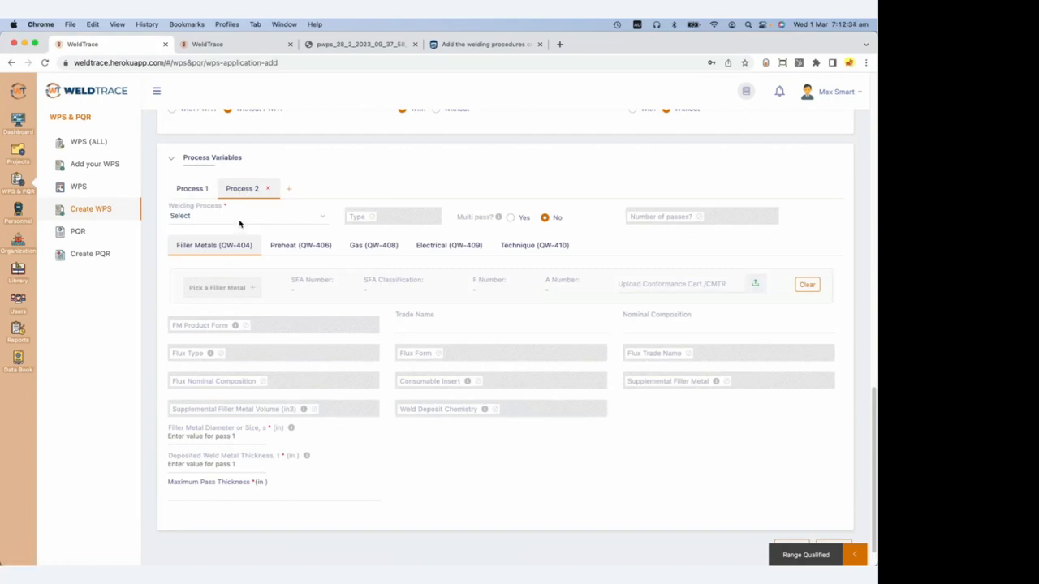
click(238, 219)
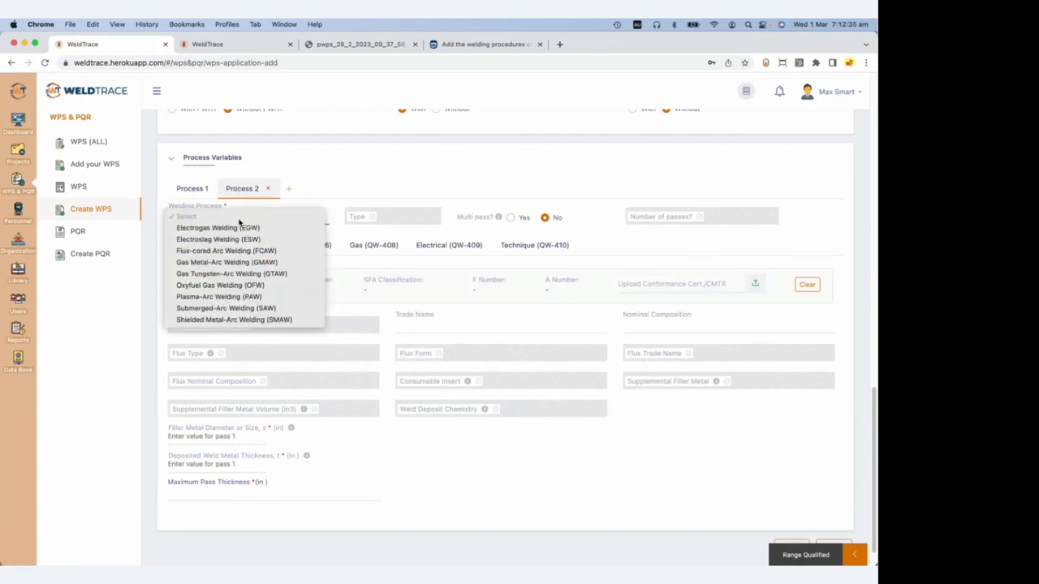
click(242, 263)
click(399, 221)
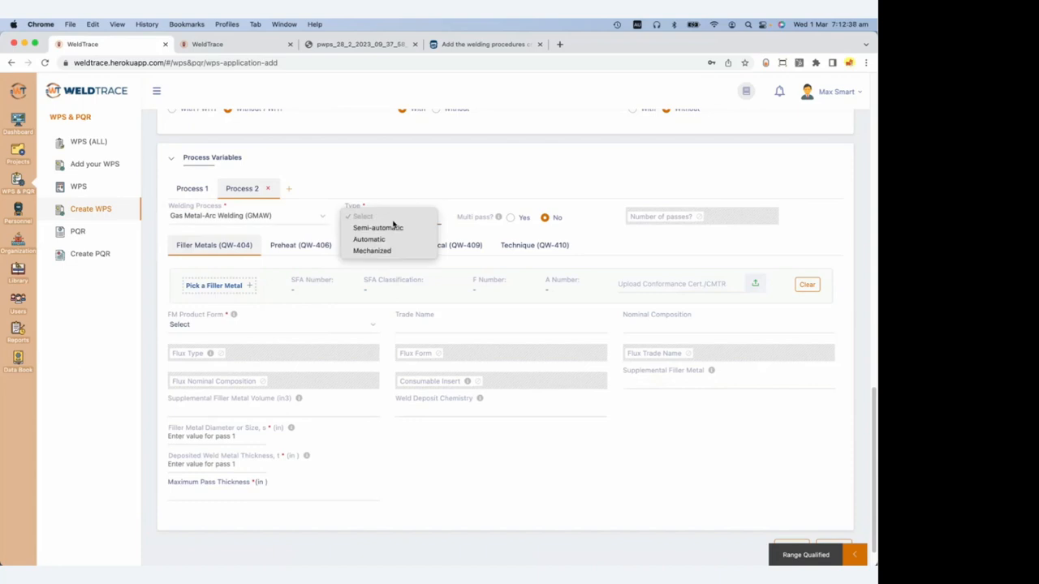
click(387, 230)
click(510, 217)
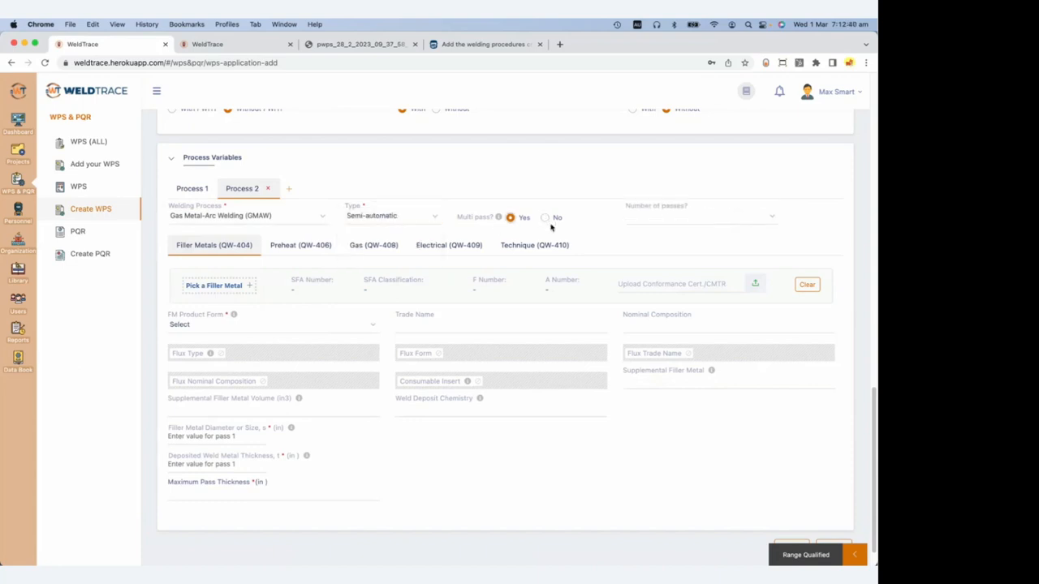
click(670, 218)
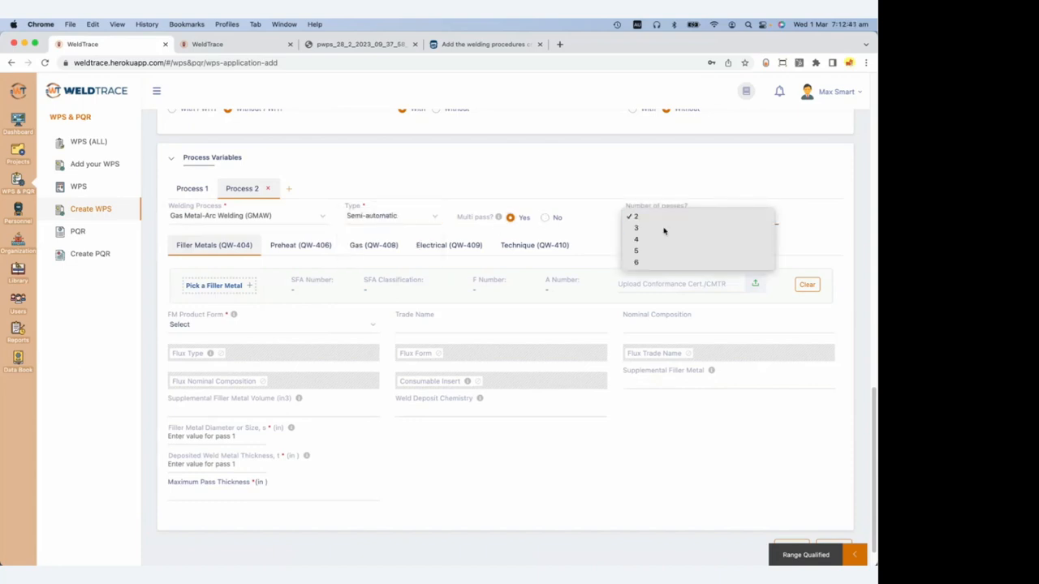
click(663, 230)
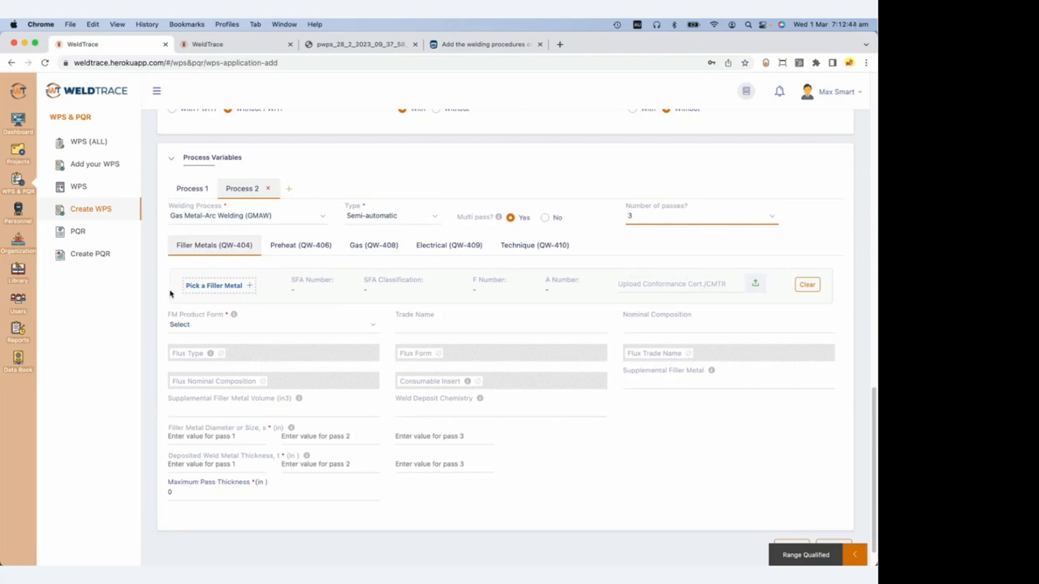
Filter the filler metals for classifications containing 90S and assign SFA-5.28 ER90S-B3 to Process 2.
click(212, 288)
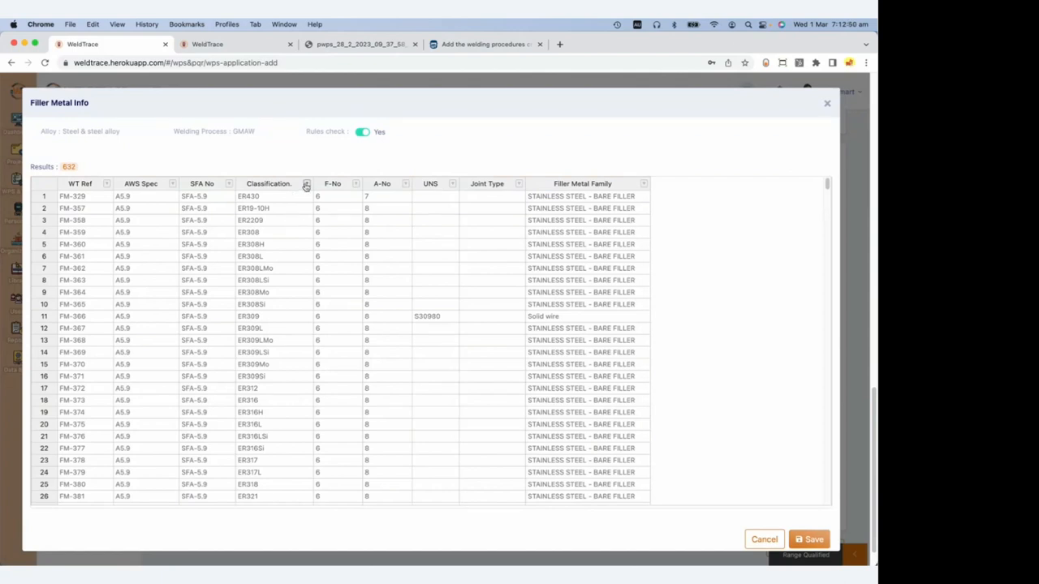
click(306, 185)
click(326, 213)
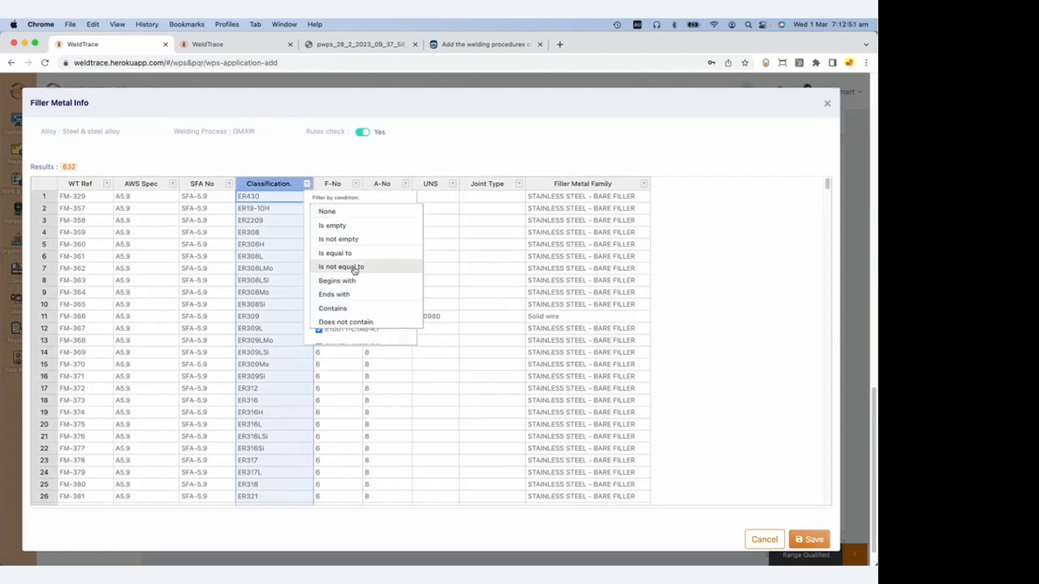
click(357, 308)
text(g)
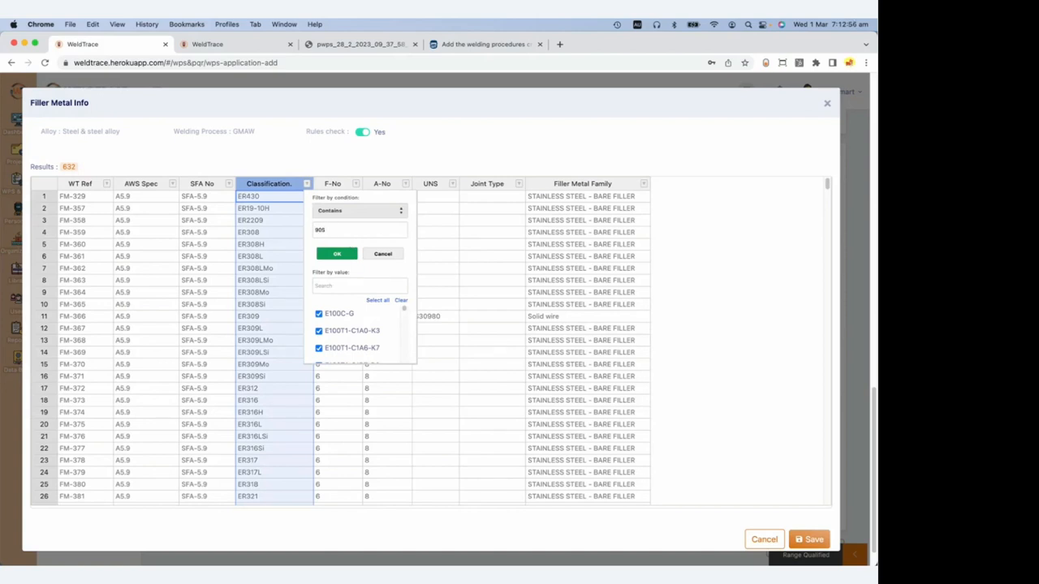
click(341, 255)
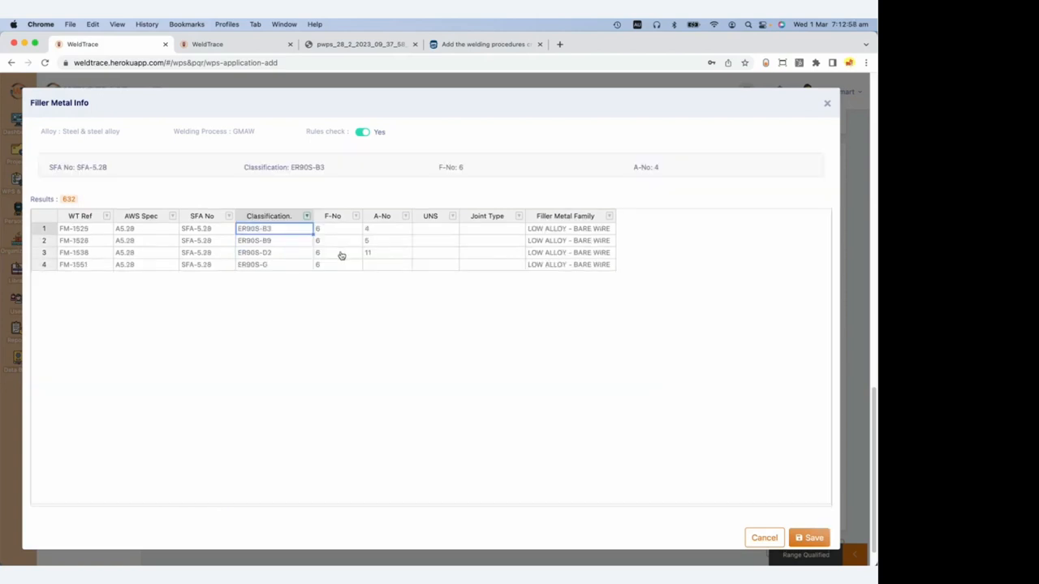
click(813, 538)
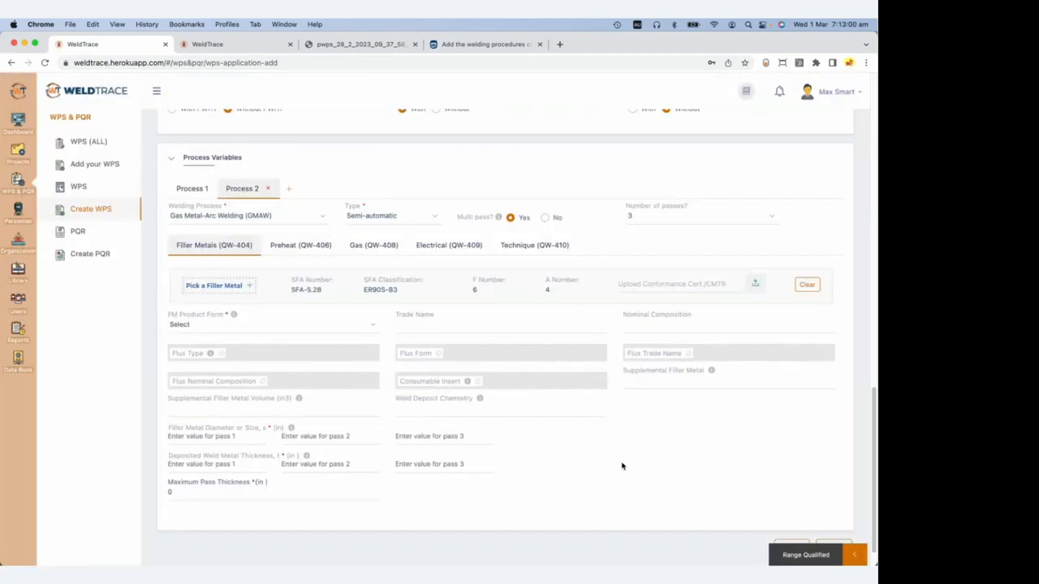
Set Process 2's filler metal product form to Solid and the filler metal diameter to 0.065 in for all three passes.
click(232, 323)
click(185, 335)
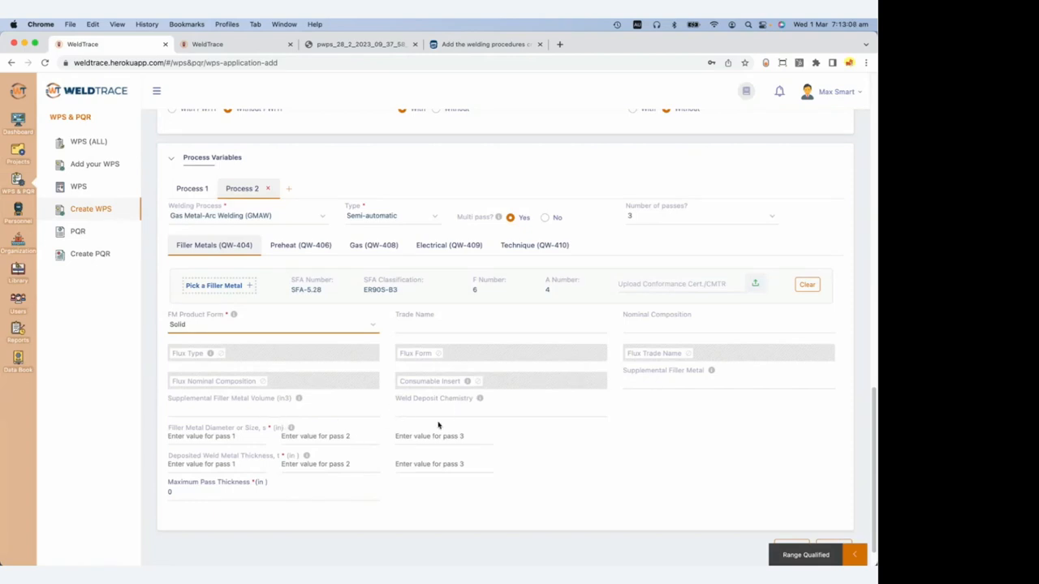
click(239, 439)
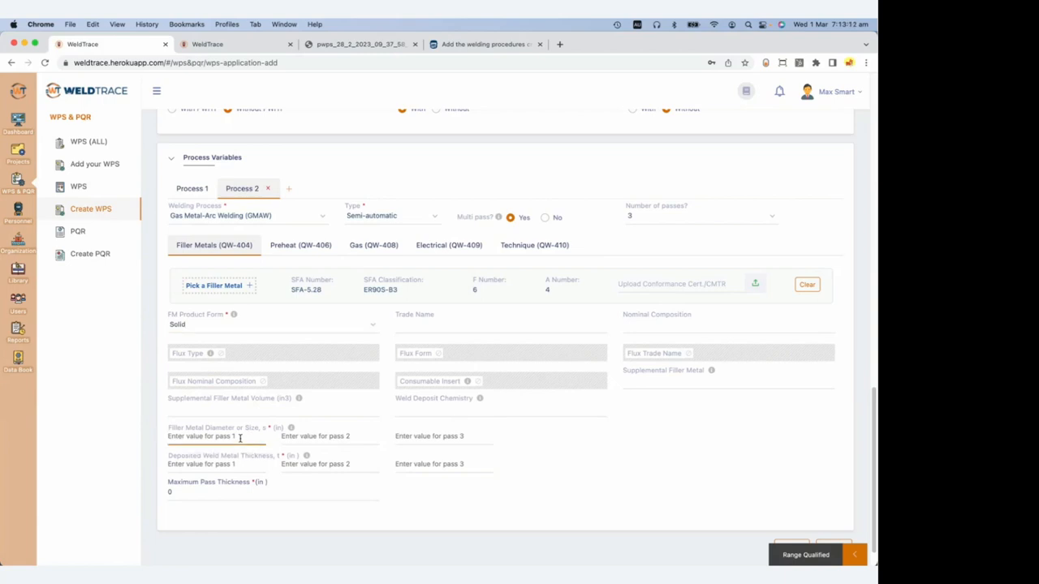
text(0.065)
key(Tab)
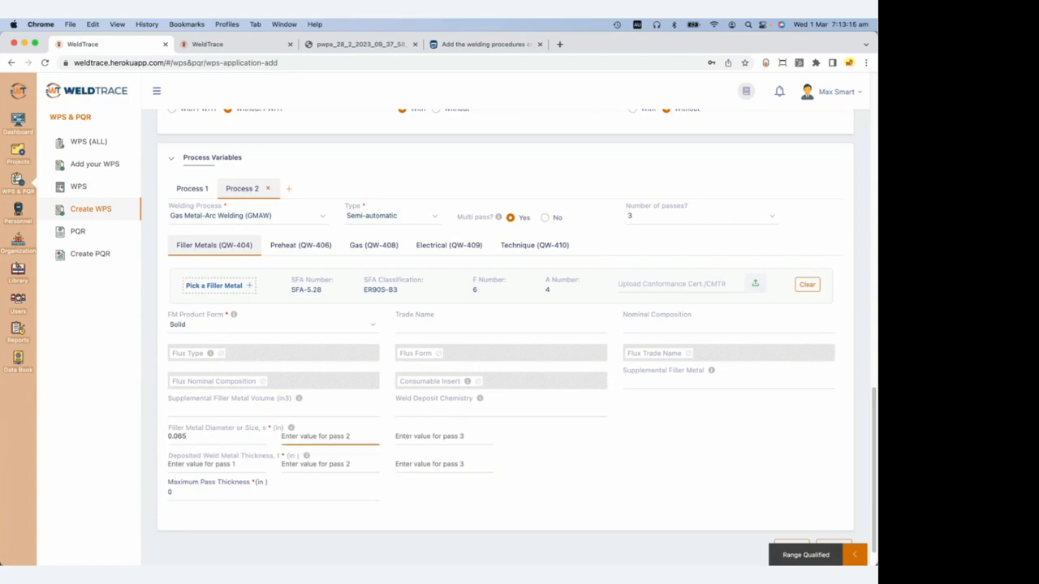
text(.065)
key(Tab)
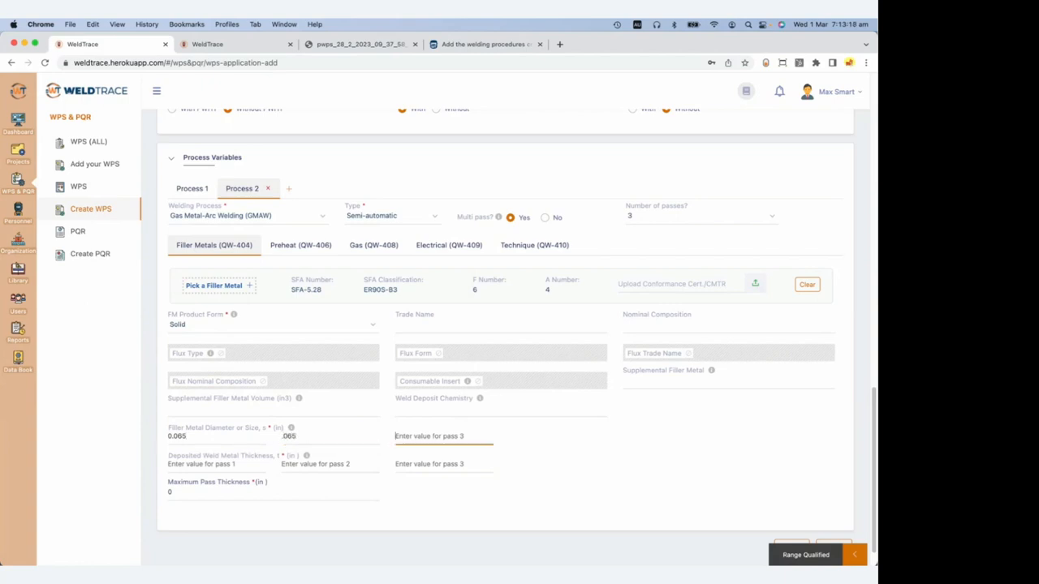
text(.065)
key(Tab)
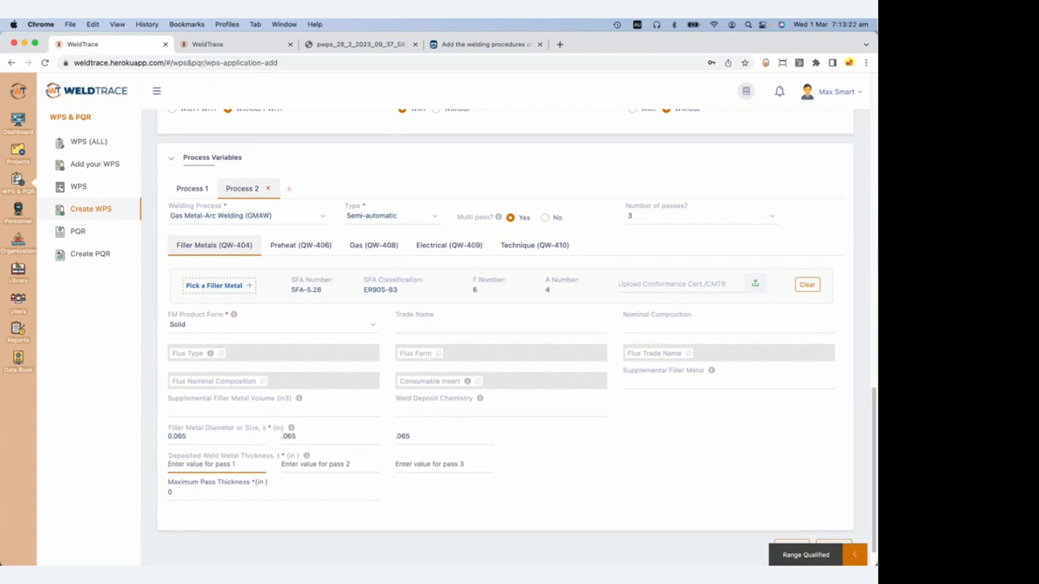
Set Process 2's deposited weld metal thickness to .07, .08 and .09 in for passes 1 to 3.
text(.07)
key(Tab)
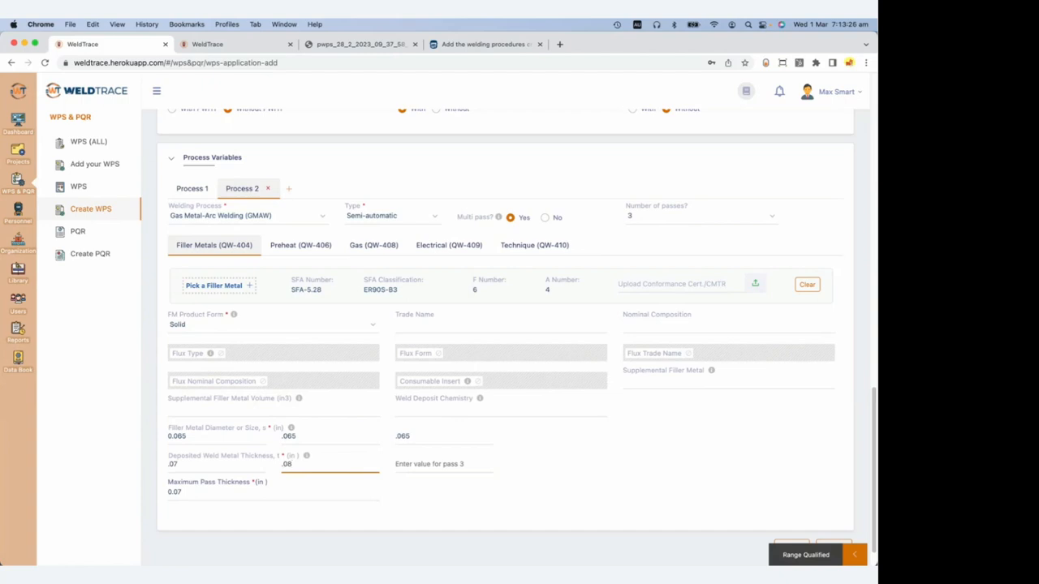
key(Tab)
key(Tab)
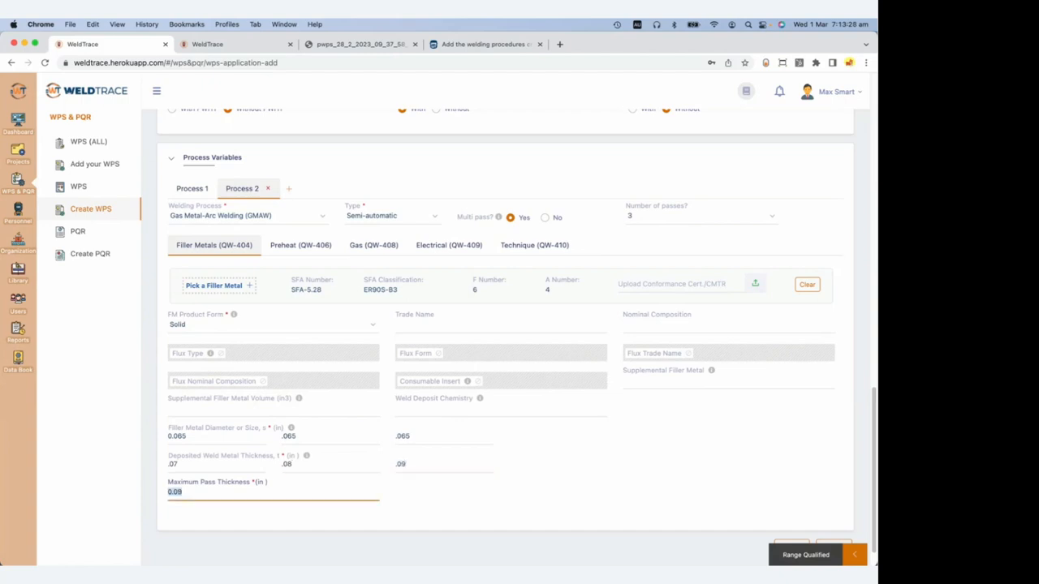
Copy Process 1's variable values to all processes.
click(298, 251)
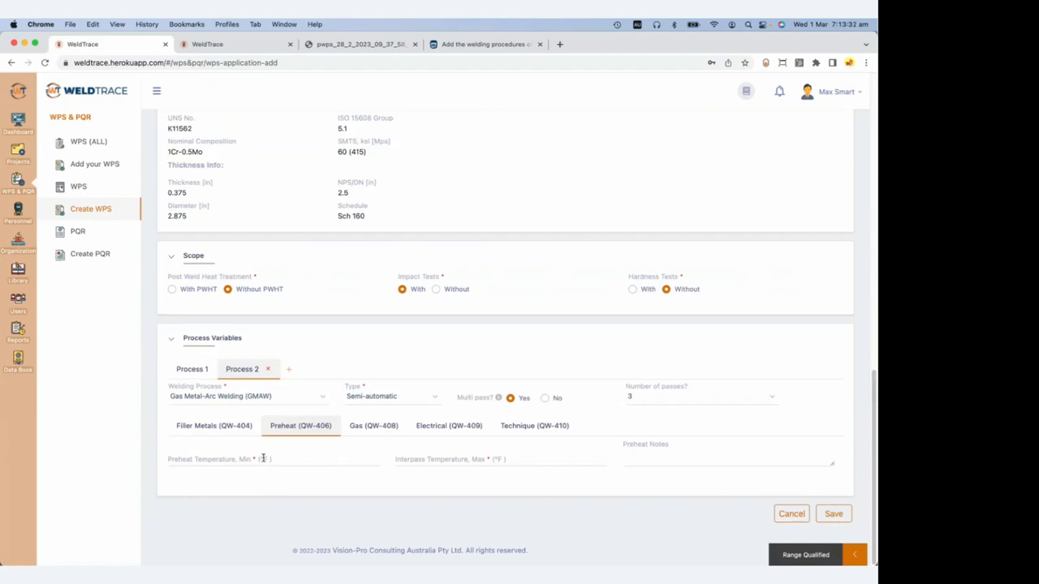
click(200, 370)
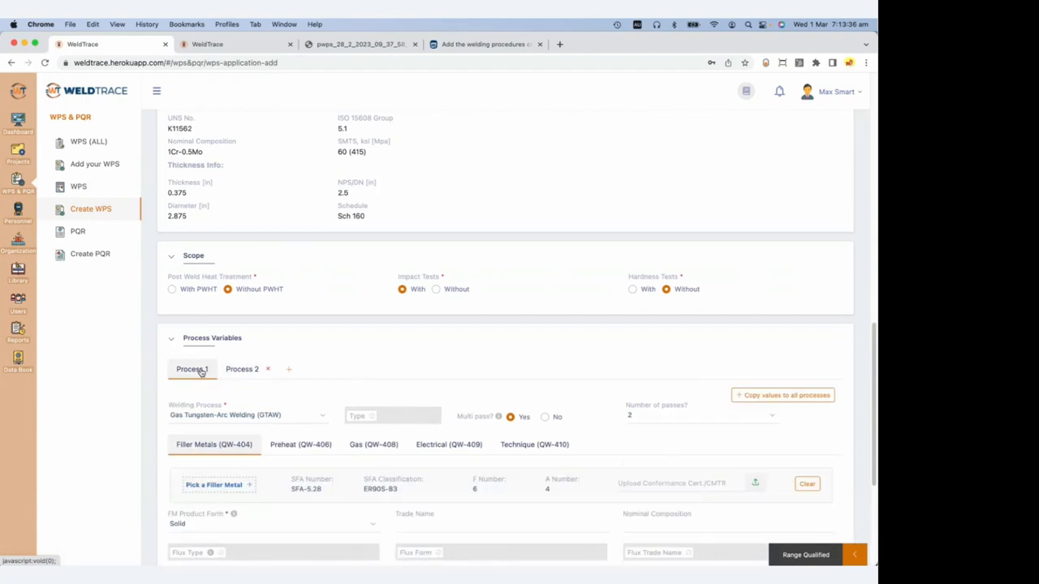
click(779, 398)
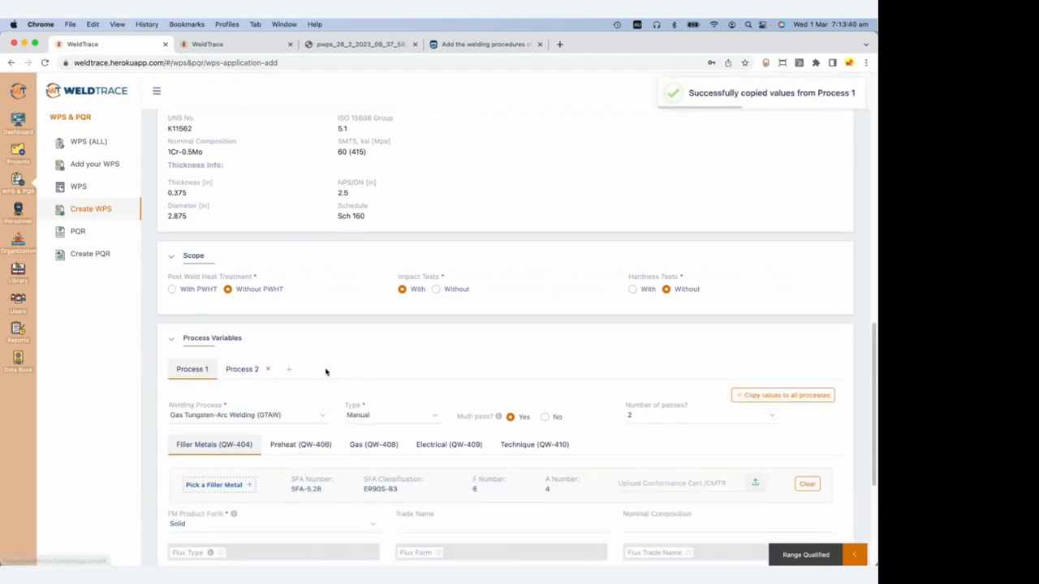
Set Process 2 to Gas Metal-Arc Welding (GMAW), type Semi-automatic, with 3 passes.
click(228, 371)
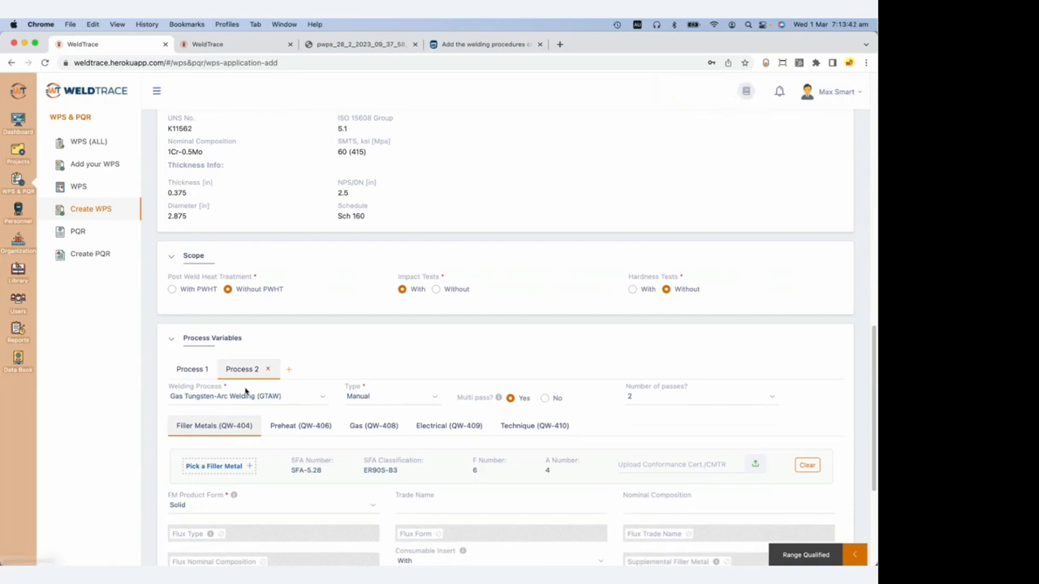
click(244, 395)
click(245, 387)
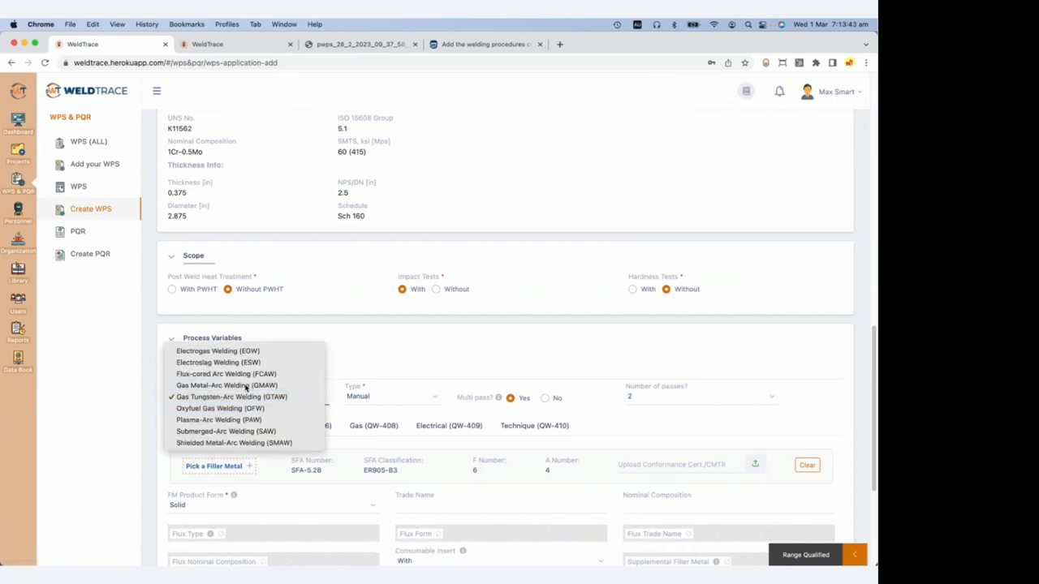
click(389, 398)
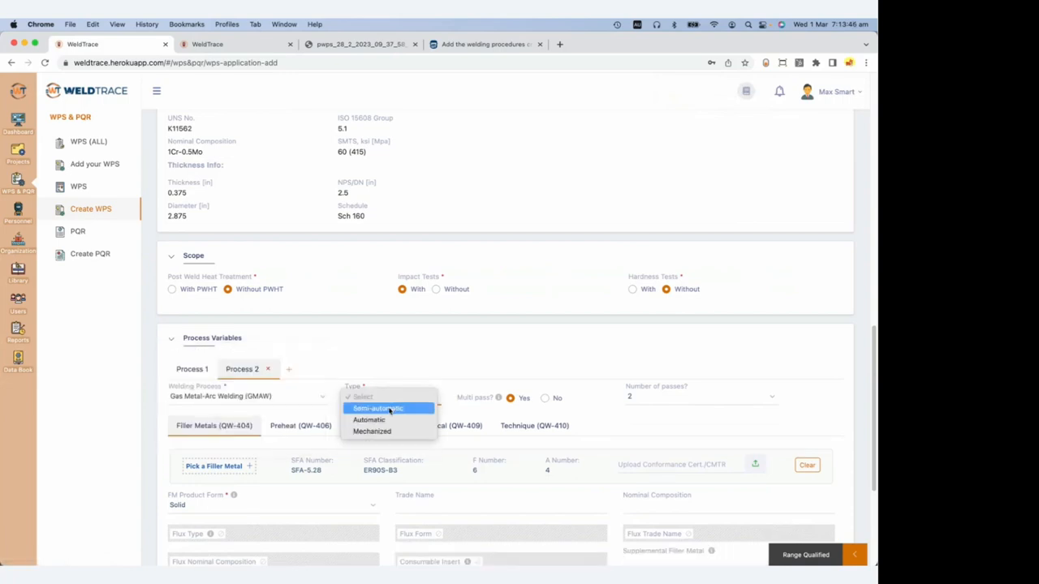
click(390, 409)
scroll(349, 408, down, 3)
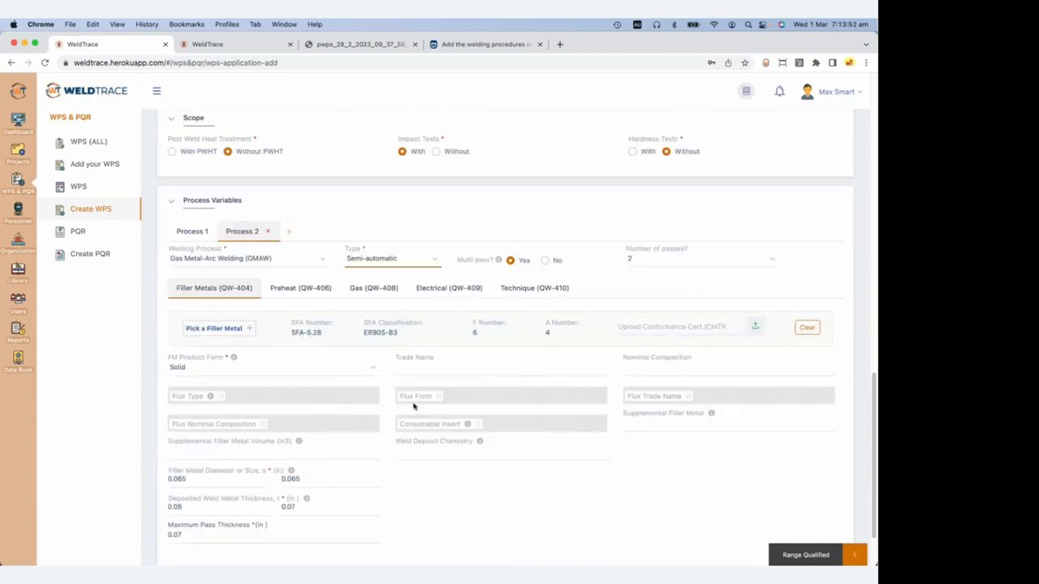
click(689, 261)
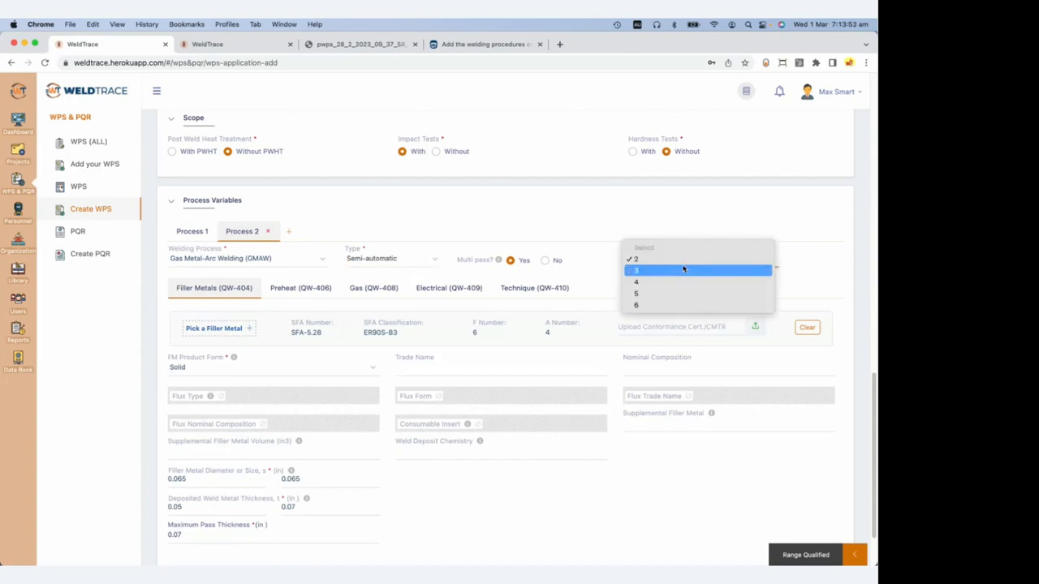
click(683, 269)
Set Process 2's pass 3 filler metal diameter to 0.065 in and its deposited weld metal thickness to 0.08 in.
click(458, 477)
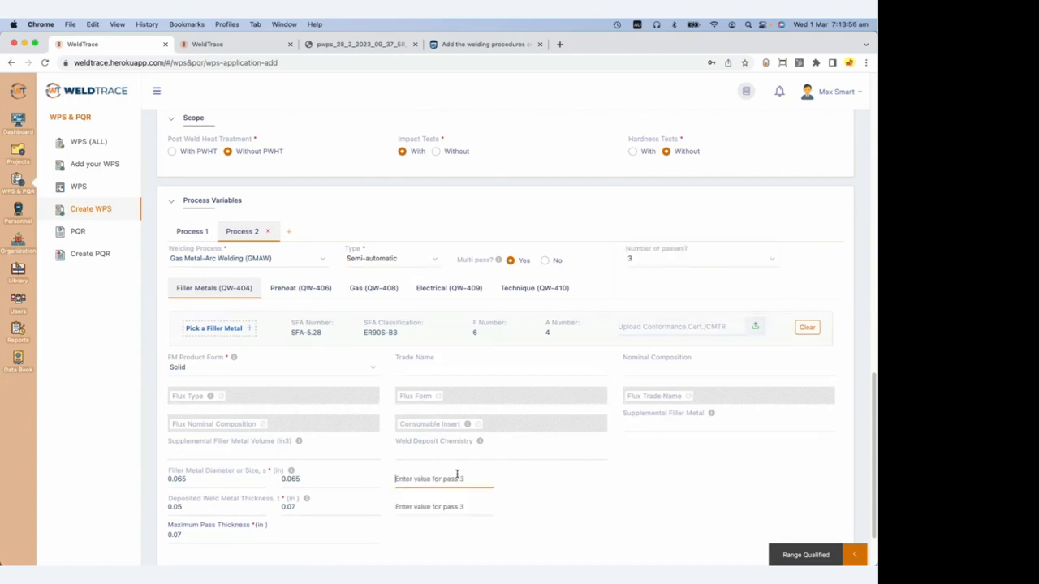
text(0.065)
key(Tab)
key(Tab)
key(Tab)
text(0.)
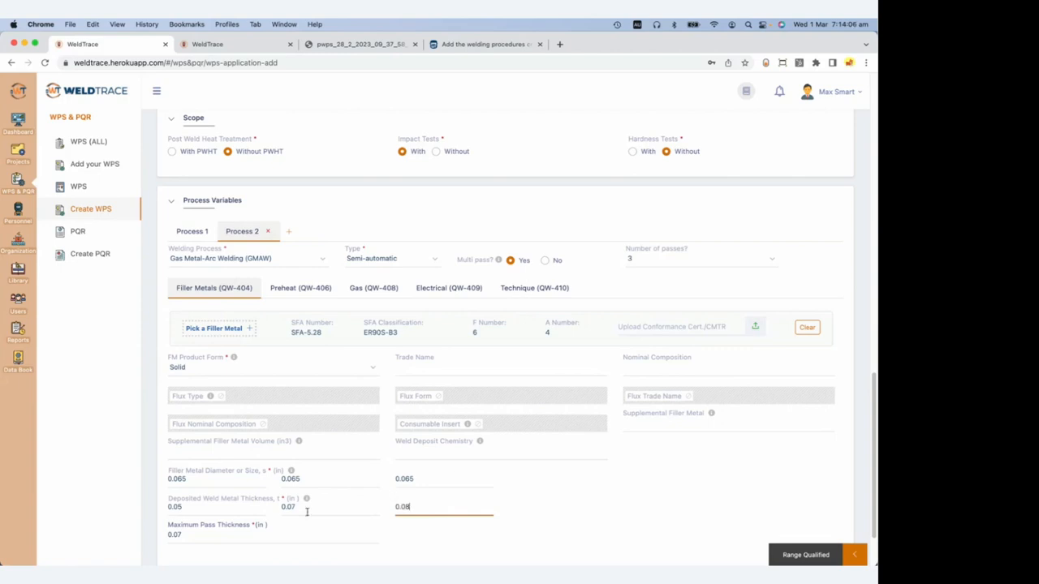
click(227, 504)
click(545, 486)
Check Process 2's preheat values and copy the pass 1 gas values to all passes.
click(296, 289)
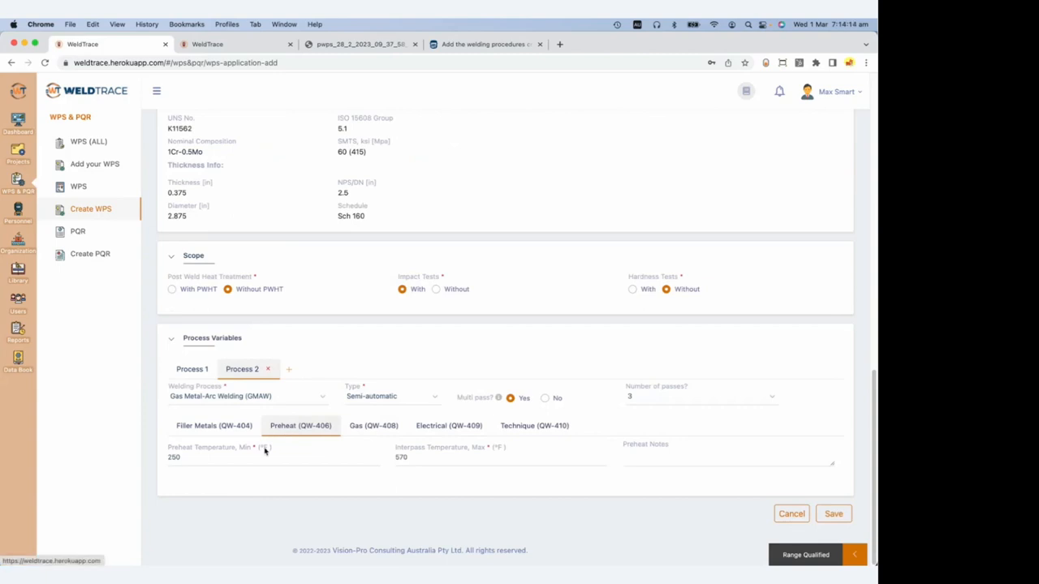
click(366, 426)
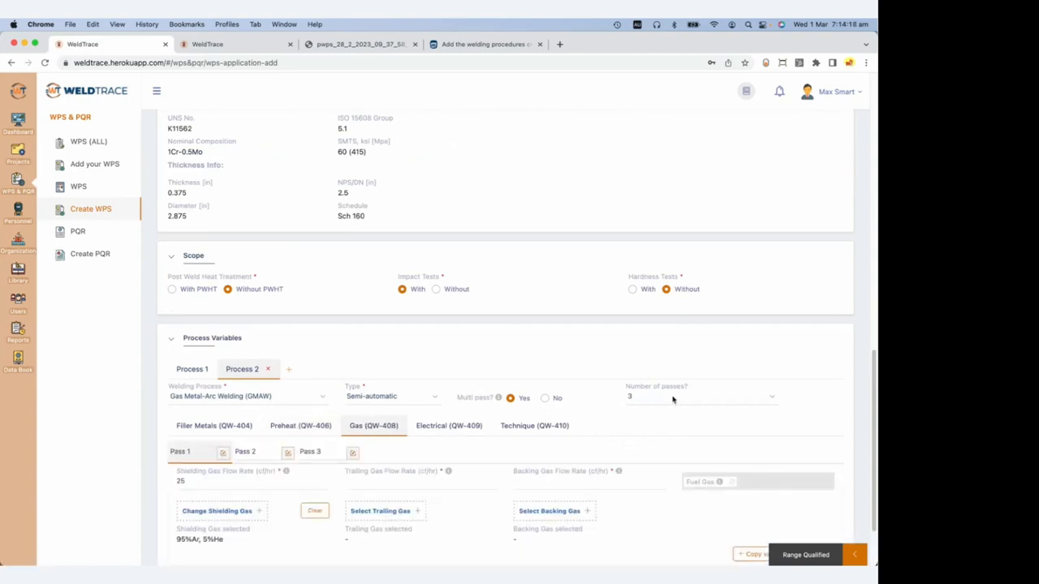
scroll(432, 440, down, 2)
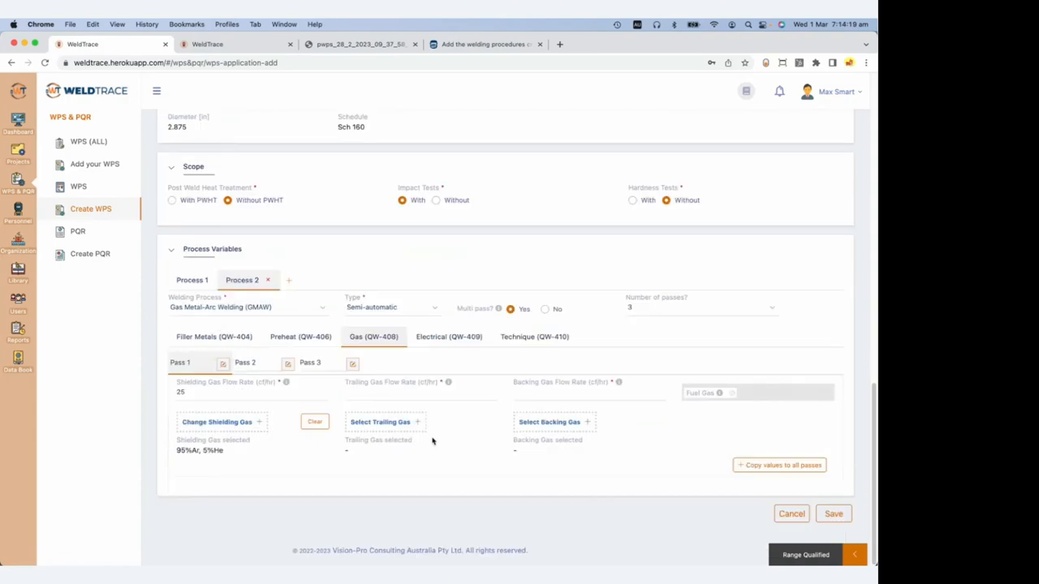
click(316, 367)
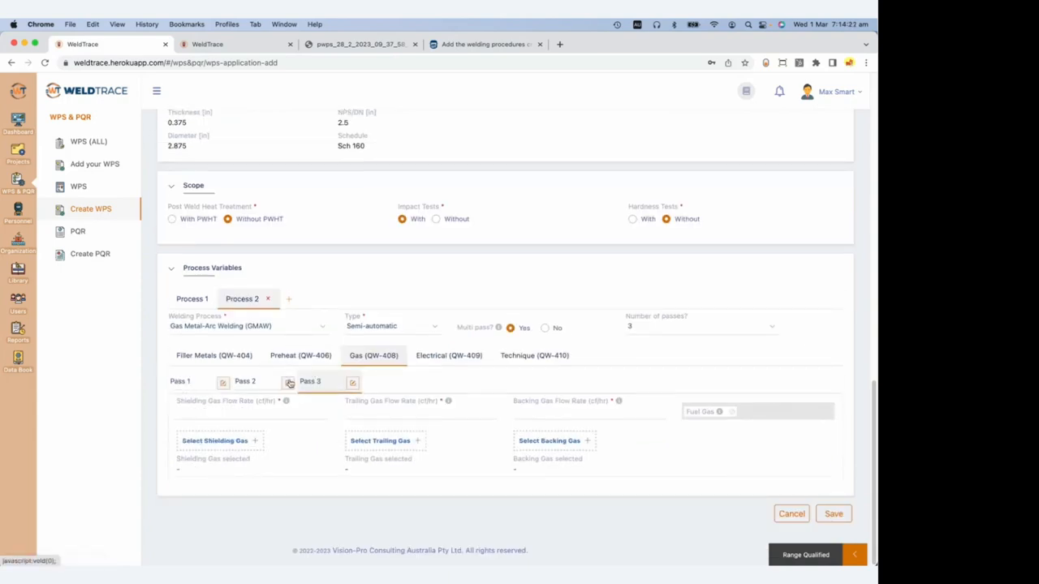
click(189, 386)
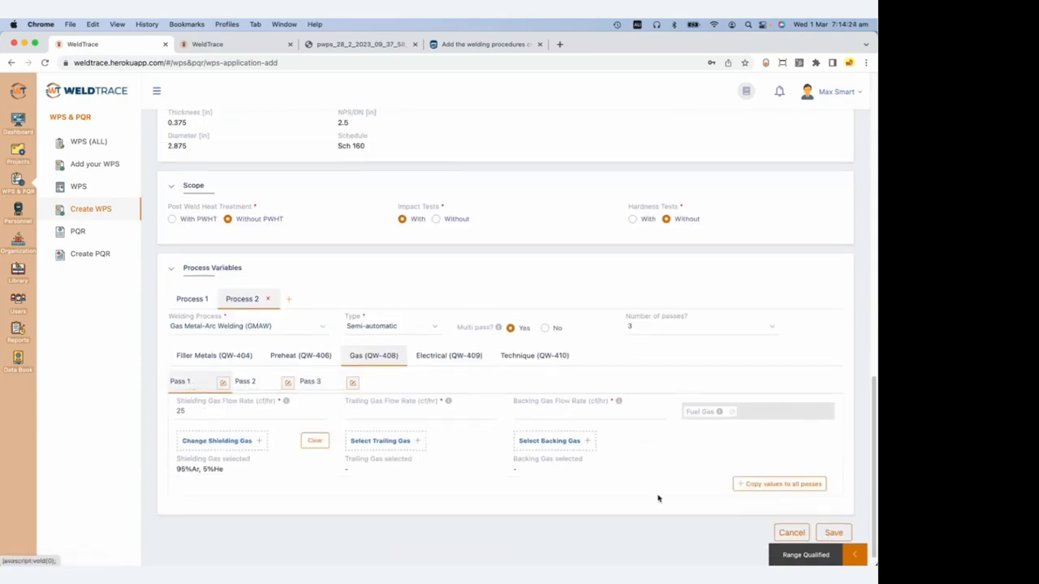
click(785, 485)
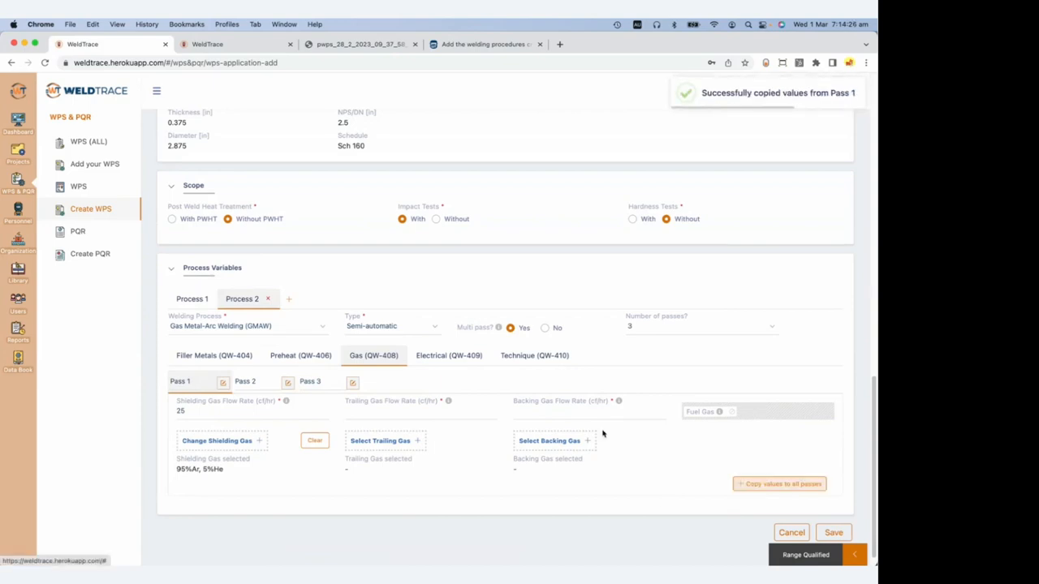
Copy Process 2's pass 1 electrical values to all passes and check them on pass 3.
click(445, 357)
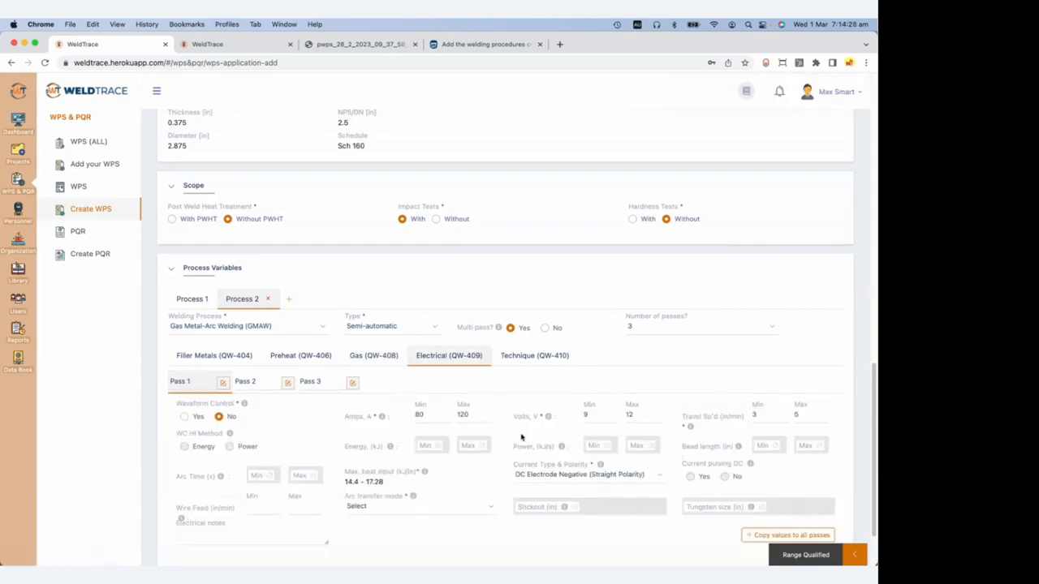
scroll(523, 438, down, 3)
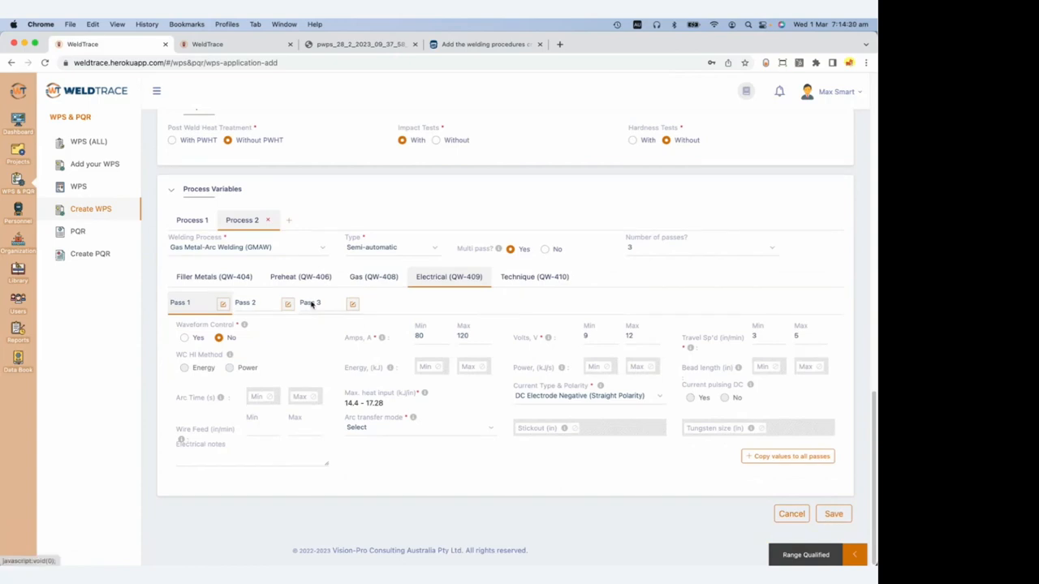
click(311, 303)
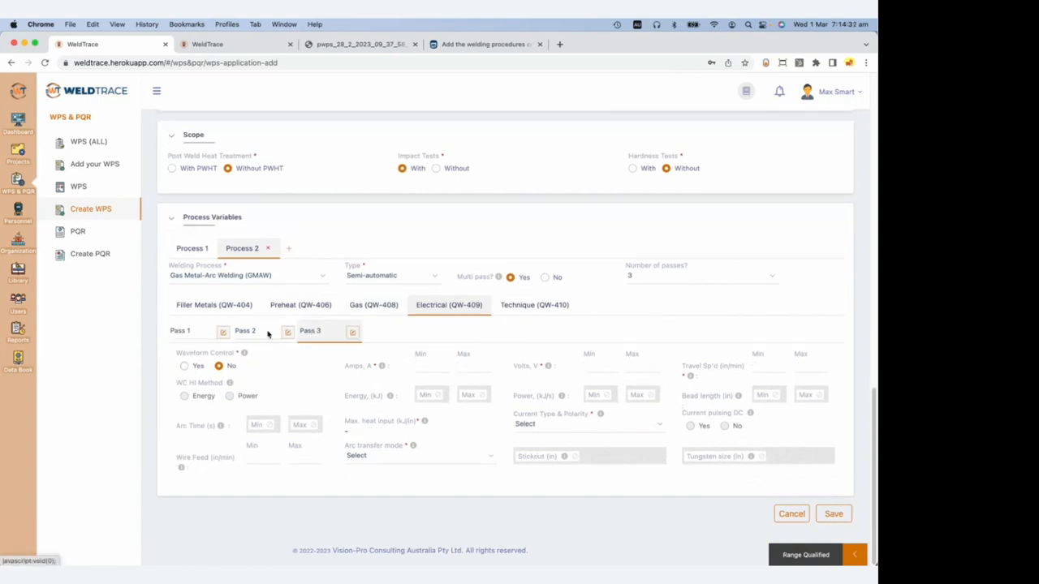
click(193, 331)
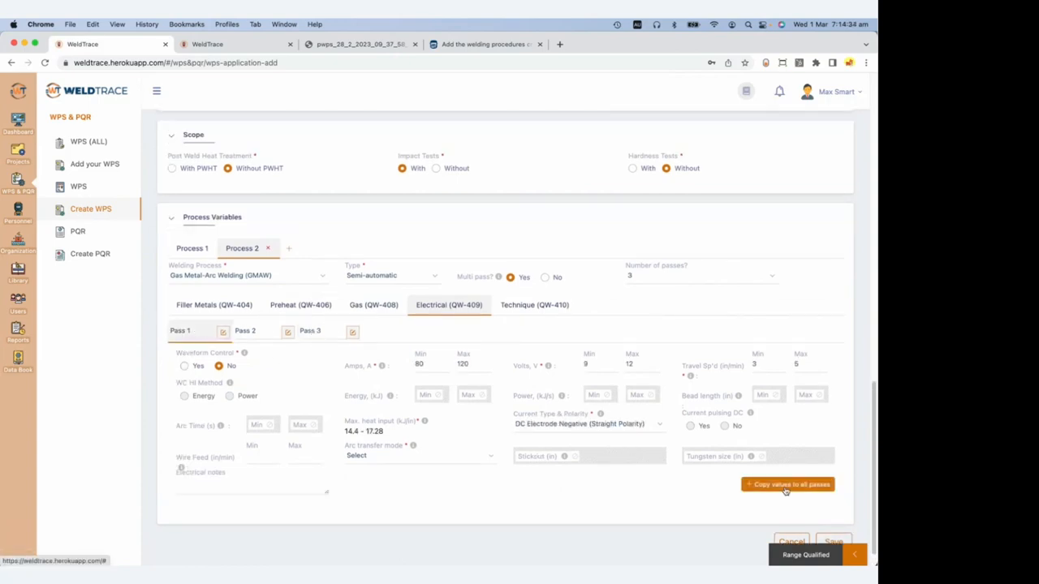
click(753, 484)
click(315, 336)
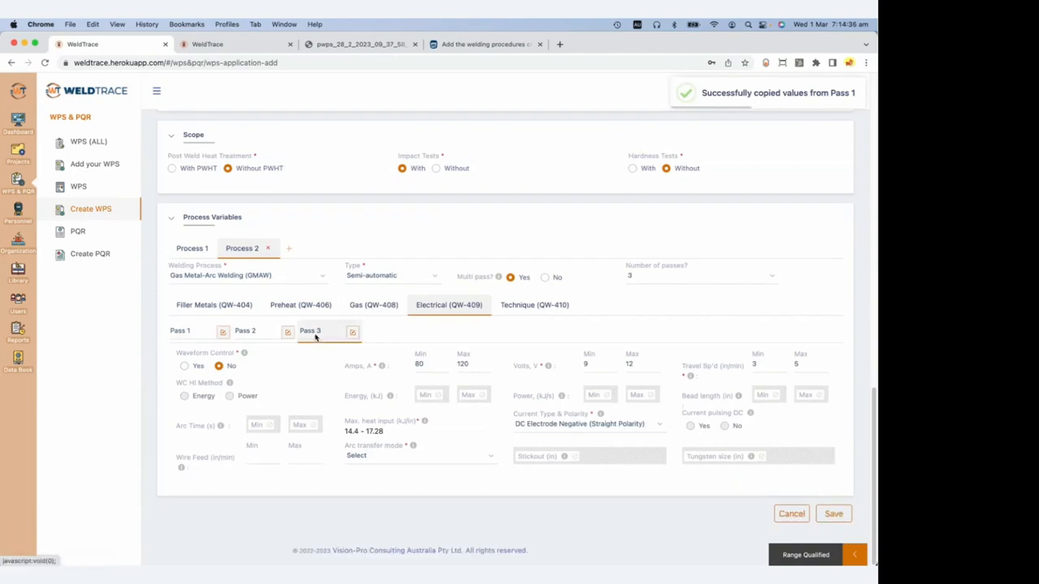
Set Process 2's contact tube to work distance to 1 in among the technique variables.
click(534, 306)
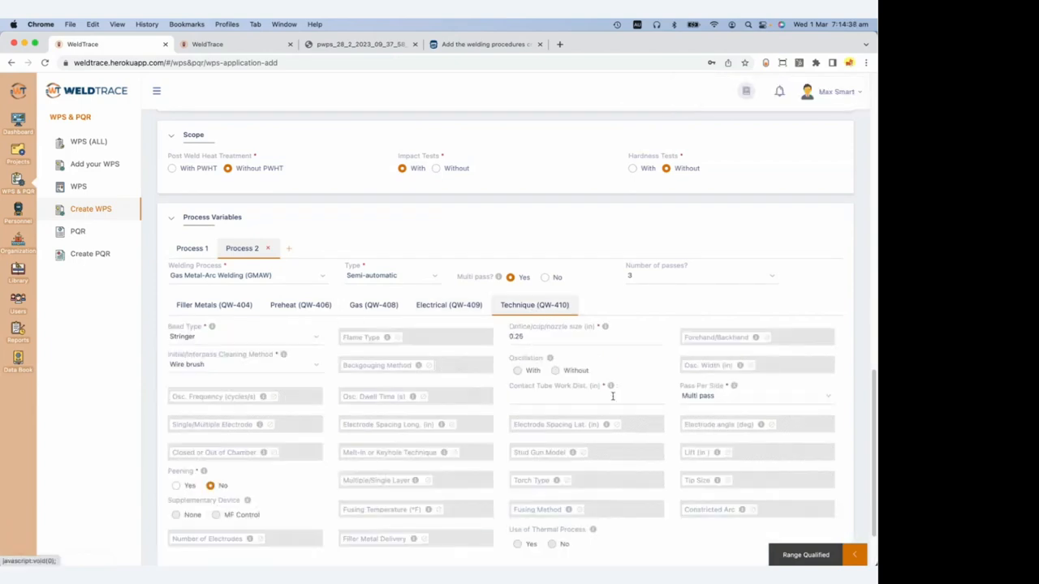
scroll(615, 397, down, 2)
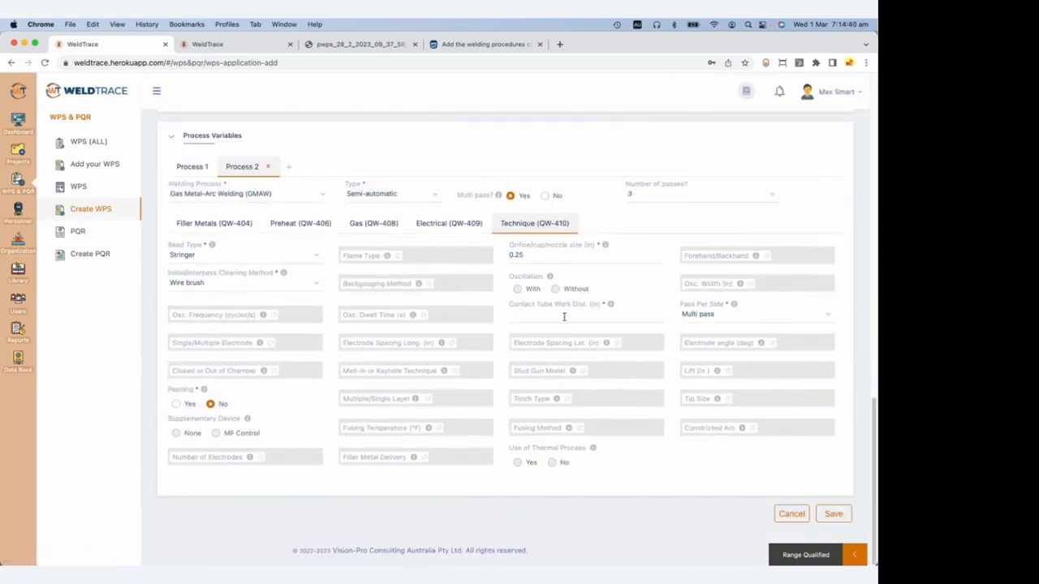
click(564, 316)
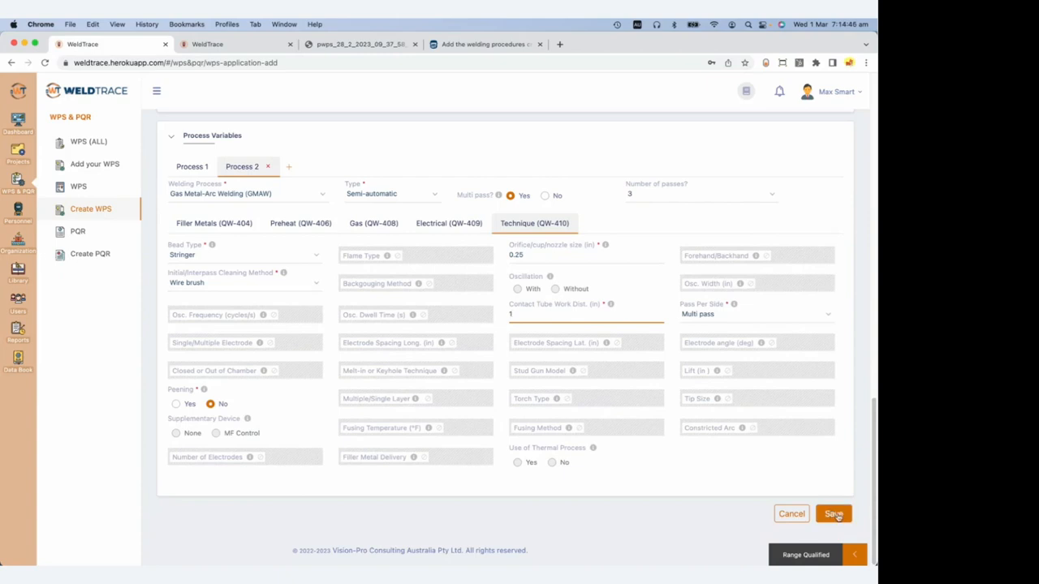
Look over the completed form from the standard details to the process variables and save the preliminary WPS.
scroll(695, 364, up, 20)
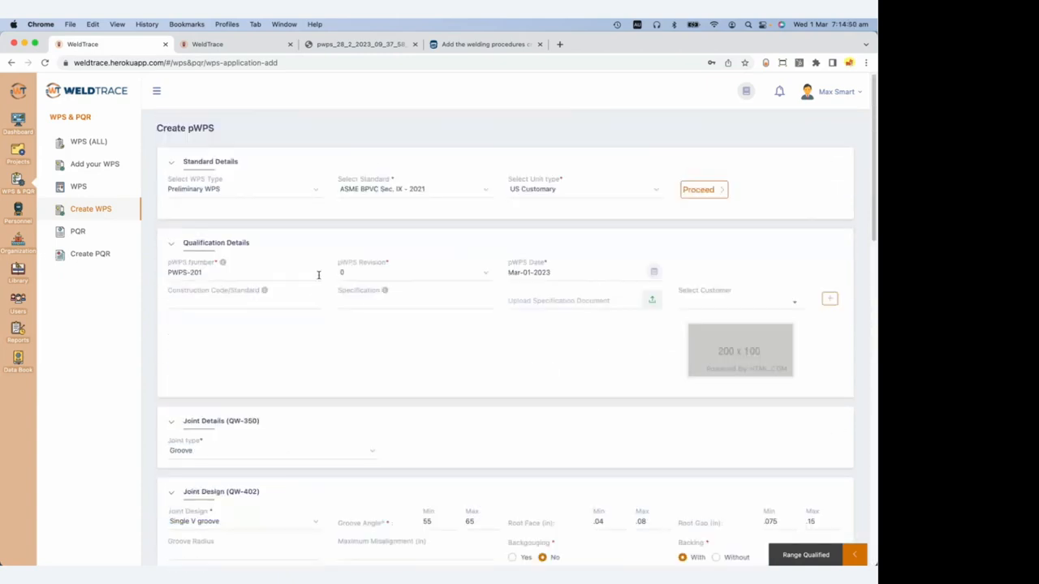
scroll(559, 369, down, 8)
scroll(710, 452, down, 10)
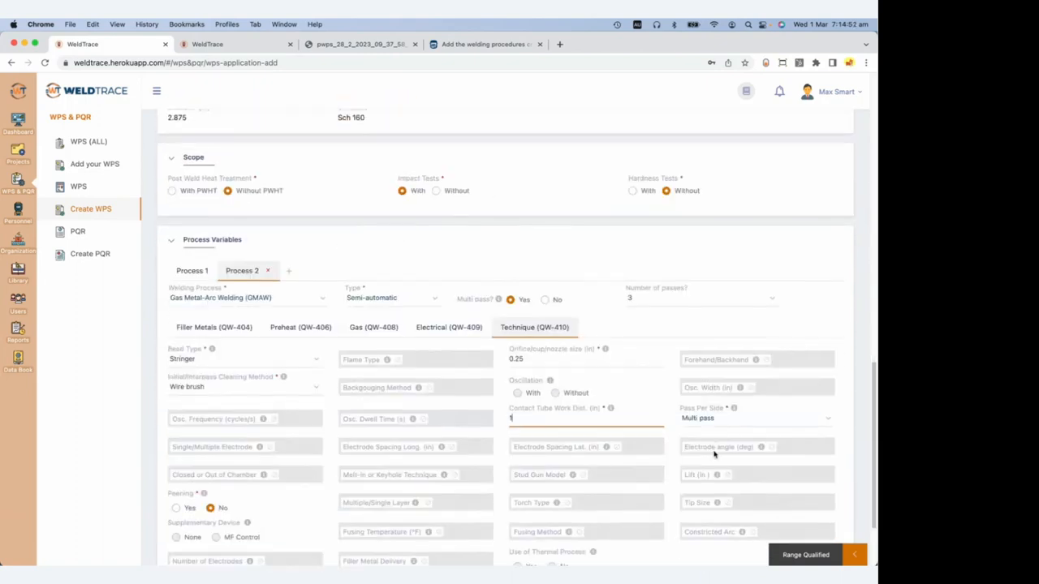
click(826, 514)
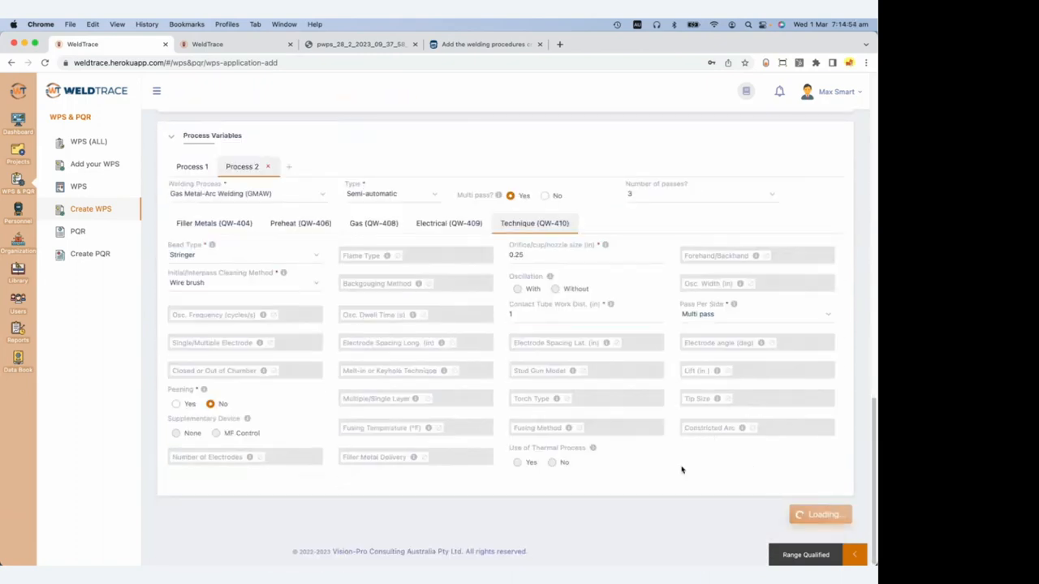
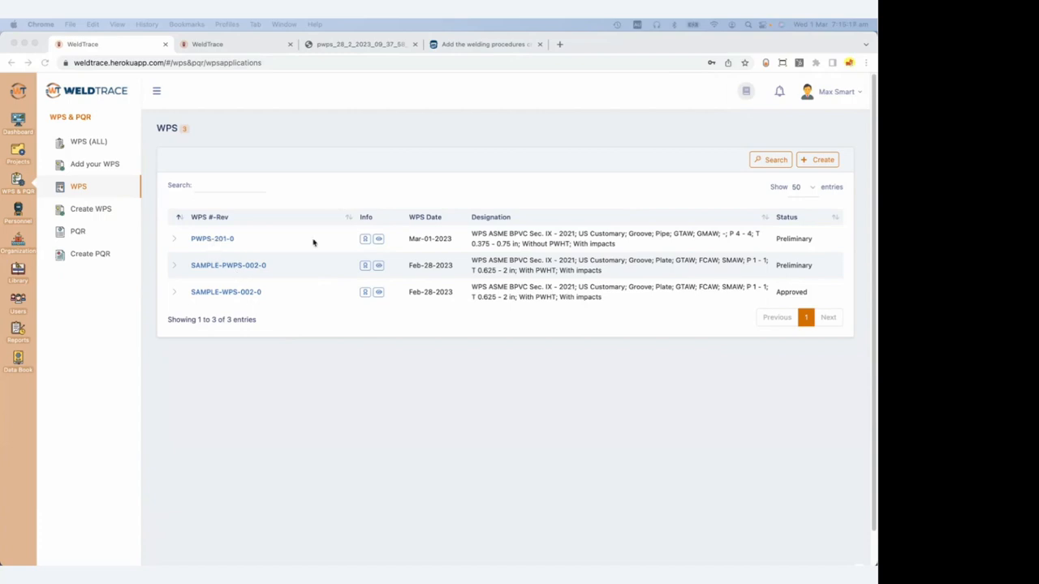
Check the joint and thickness summary of the saved PWPS-201-0 in its snippet view and close it.
click(379, 240)
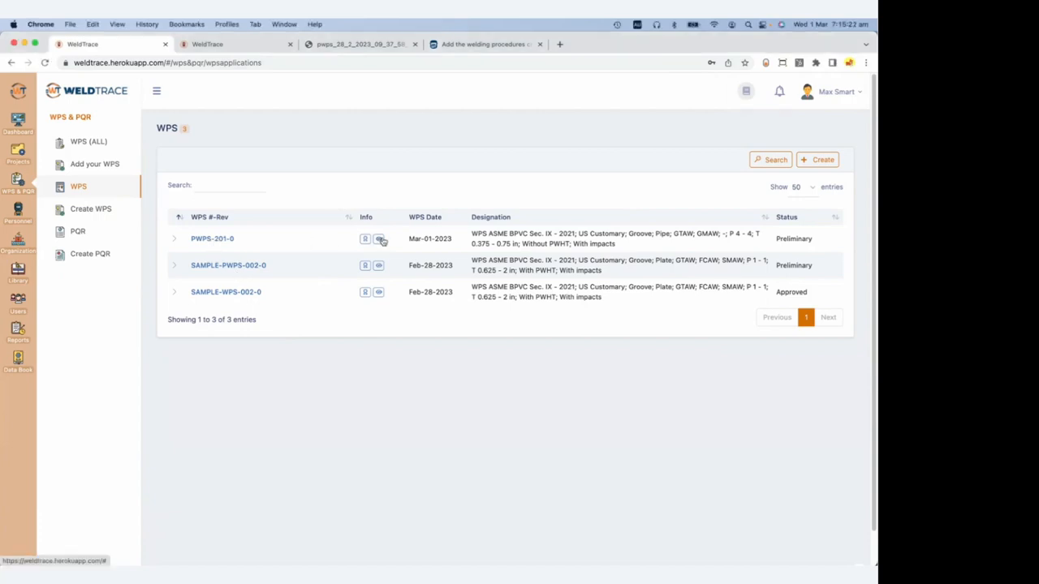
click(379, 240)
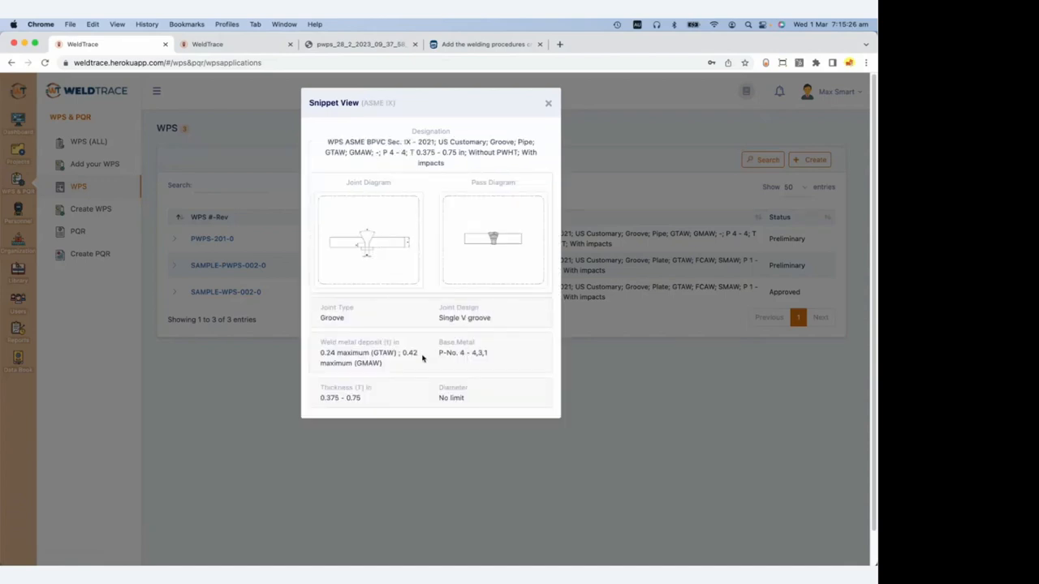
click(548, 105)
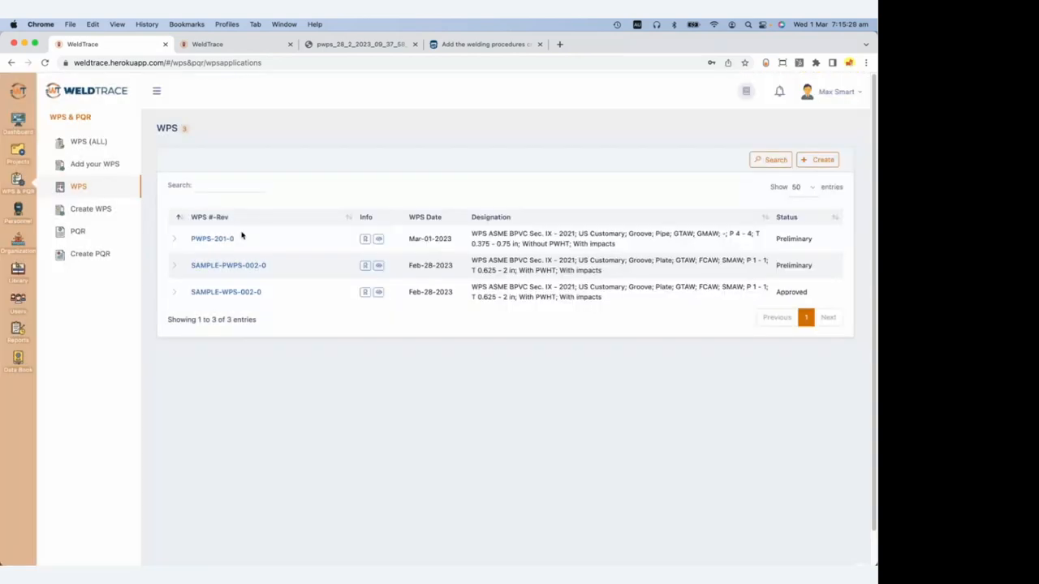
Review both pages of the PWPS-201 PDF, from joint design and approval range to the electrical and technique values.
click(366, 239)
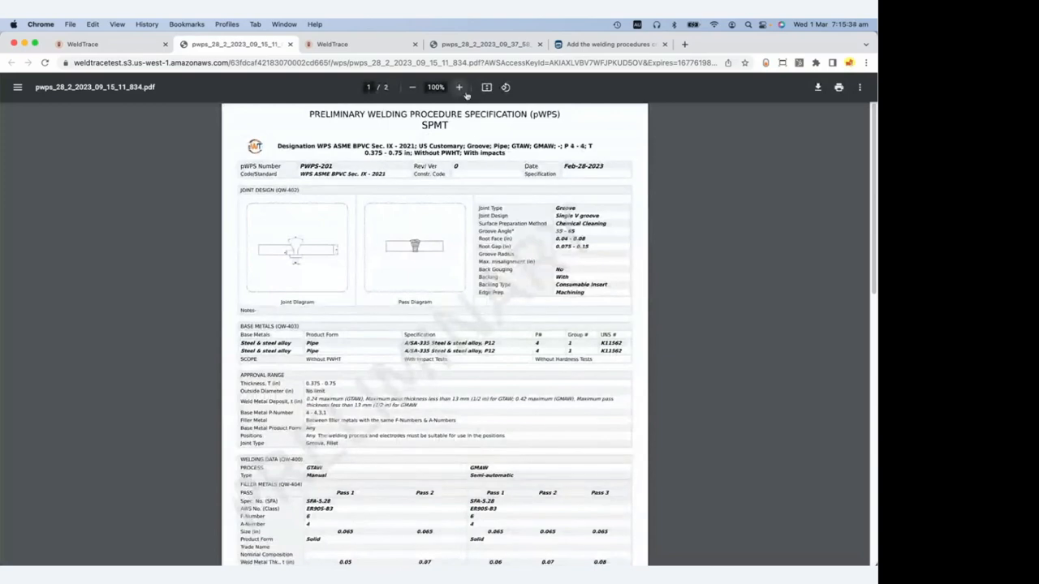
click(458, 88)
click(459, 88)
click(458, 87)
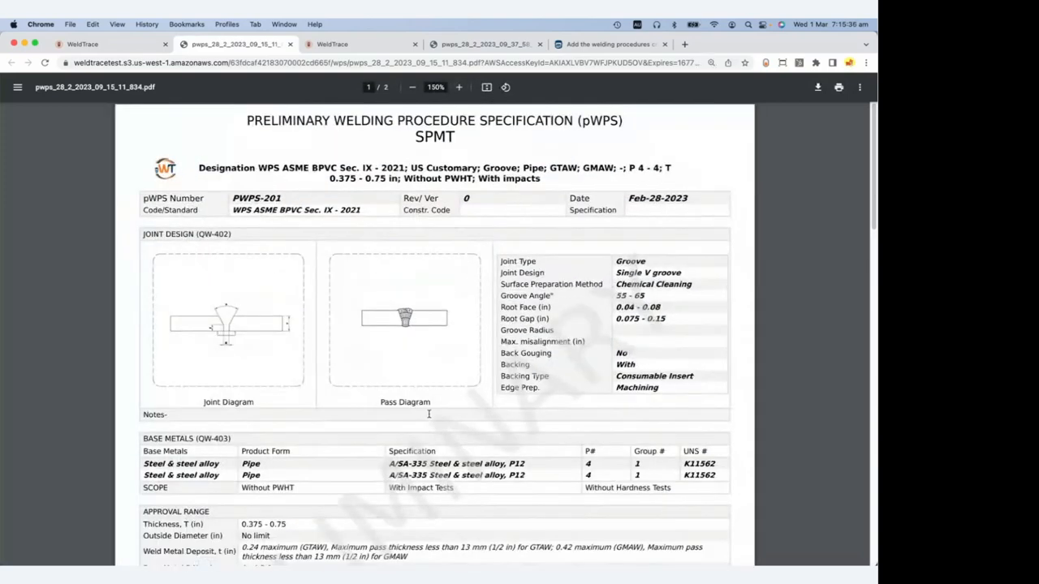
scroll(568, 246, down, 3)
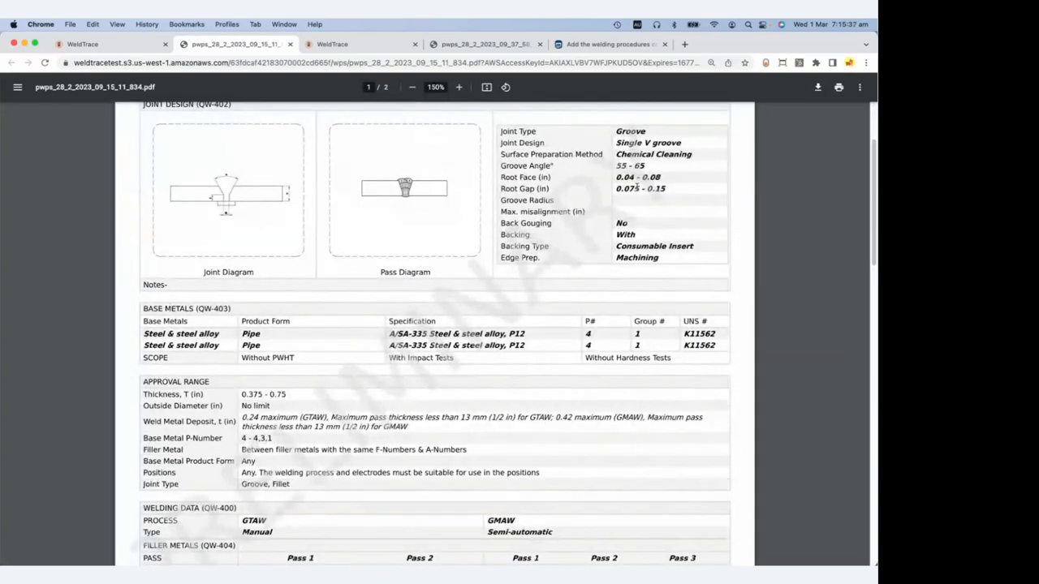
scroll(433, 390, down, 1)
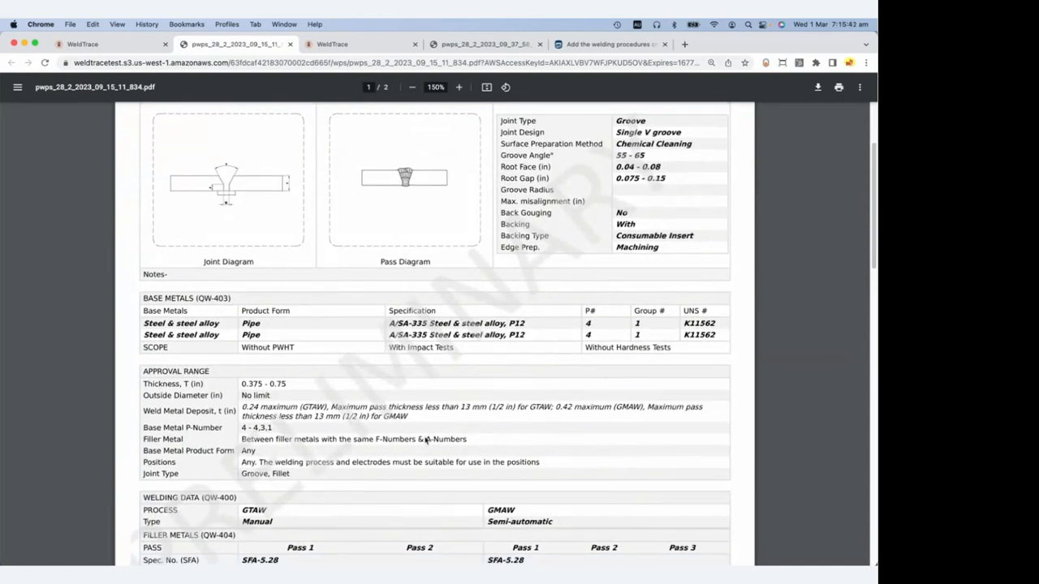
scroll(240, 326, down, 5)
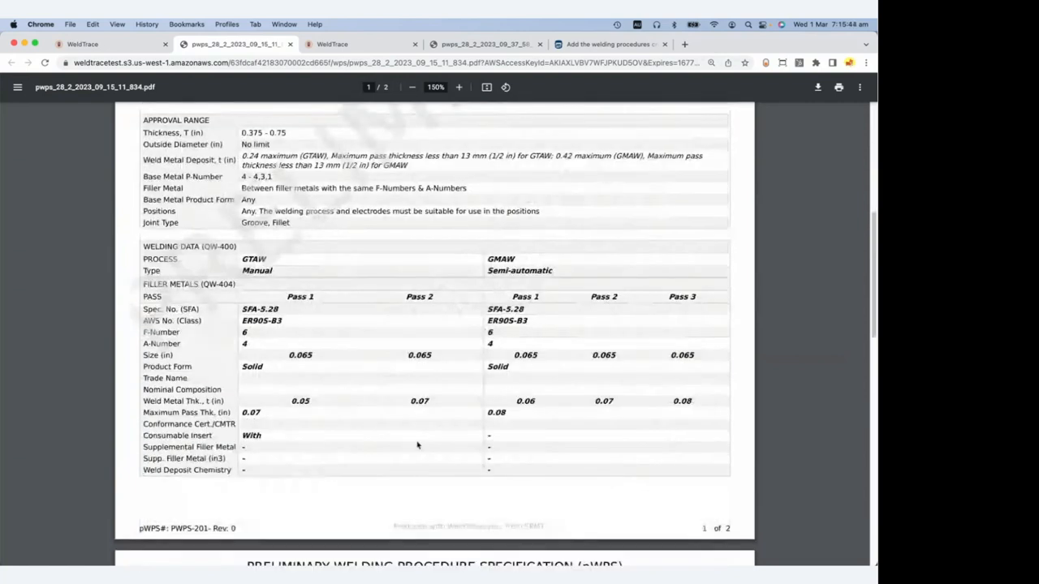
scroll(240, 326, down, 10)
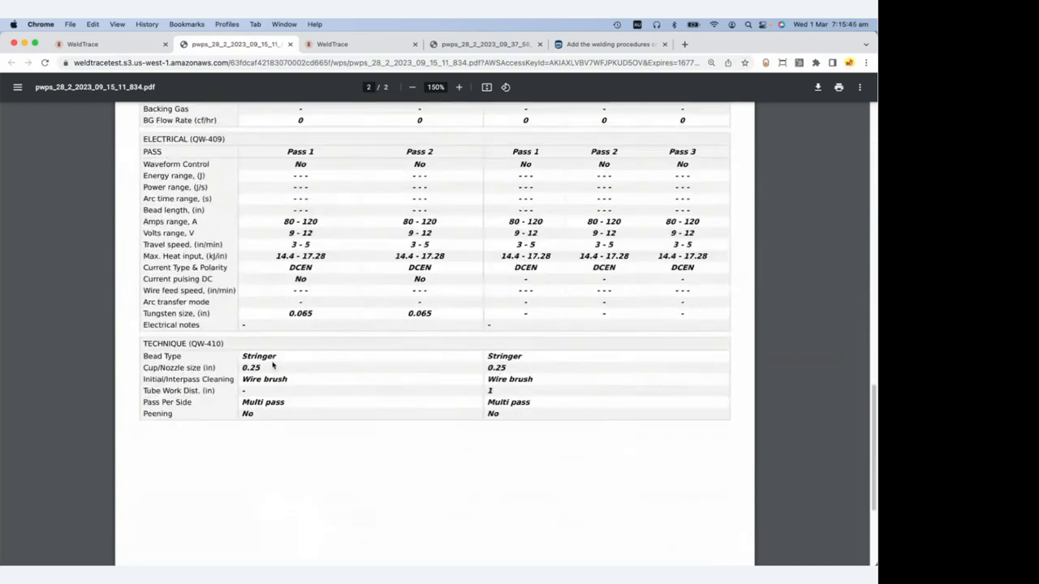
scroll(272, 365, down, 1)
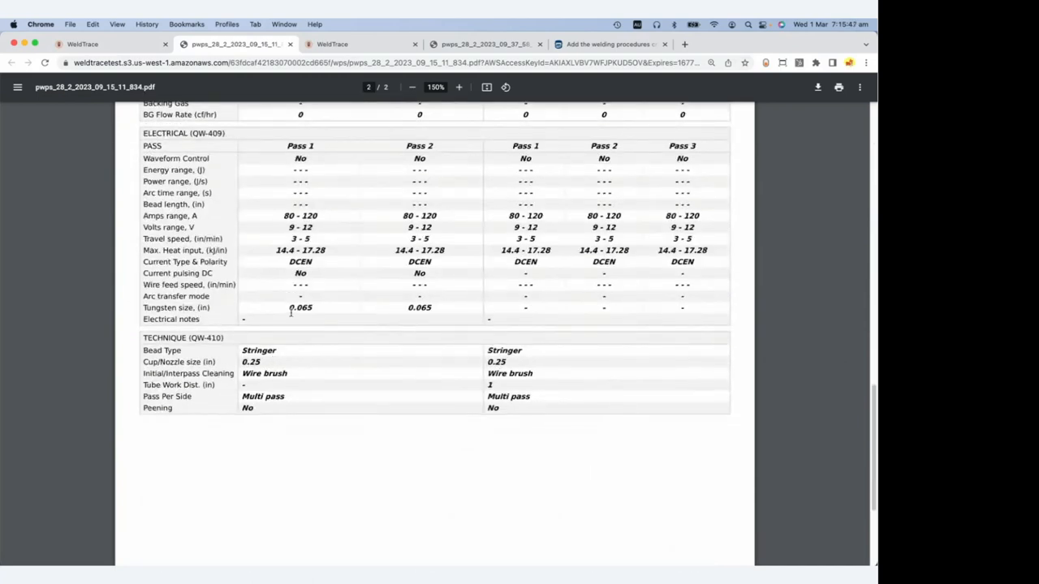
scroll(292, 324, up, 5)
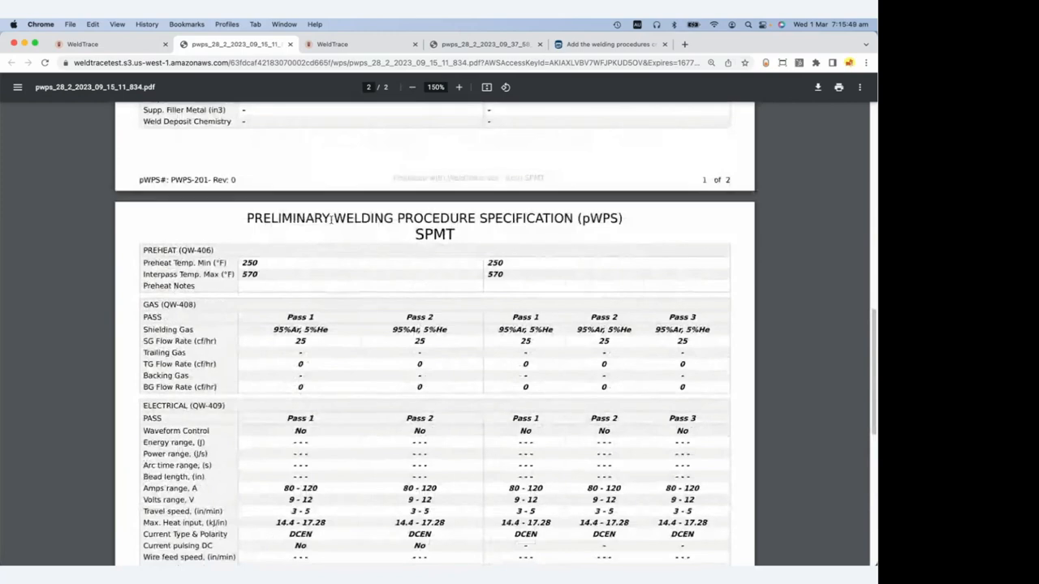
scroll(324, 268, up, 6)
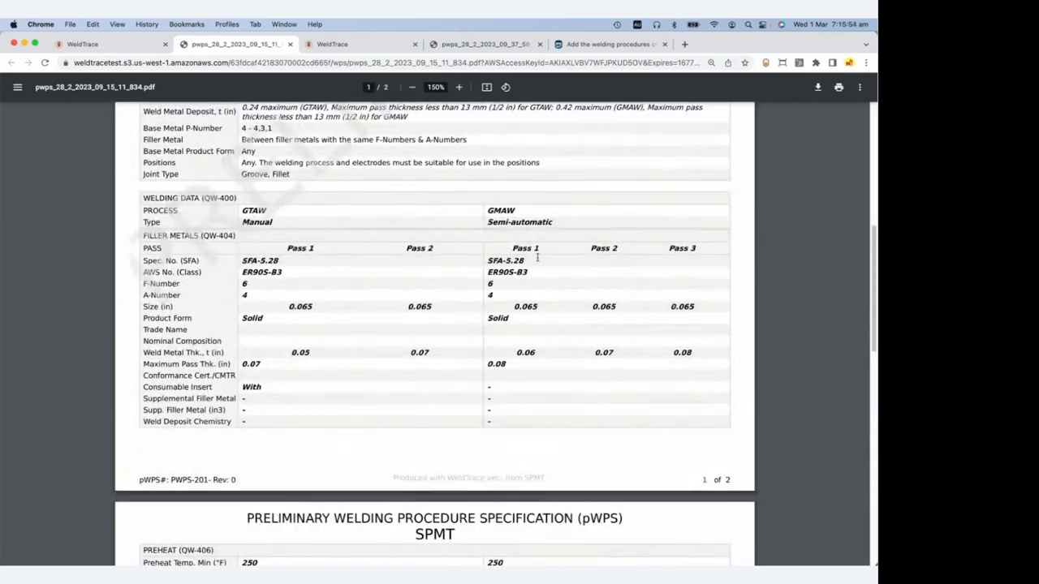
Back in WeldTrace, create a PQR to ASME BPVC Sec. IX - 2021 in US Customary units from PWPS-201-0.
click(108, 47)
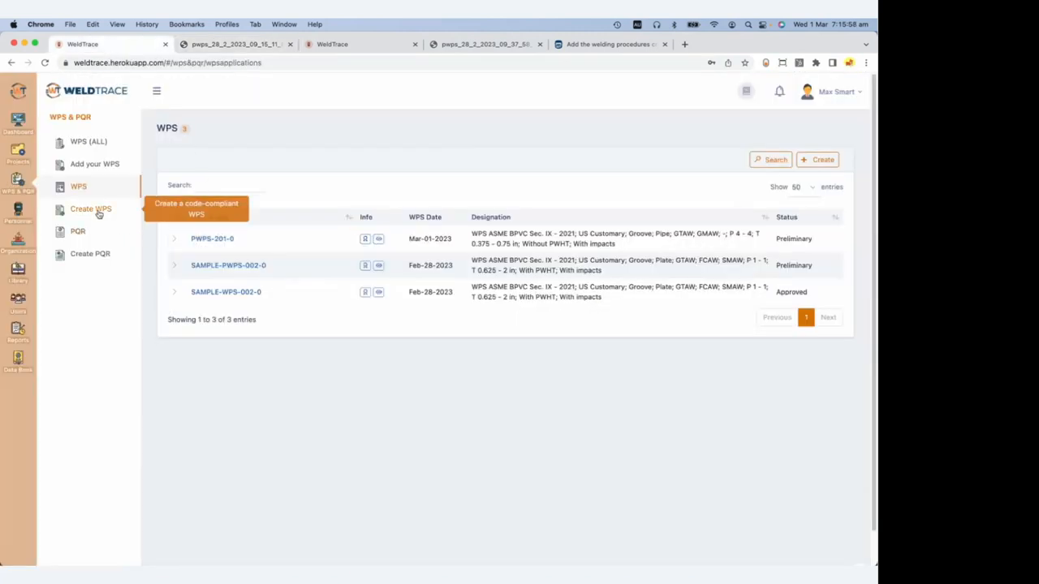
click(89, 256)
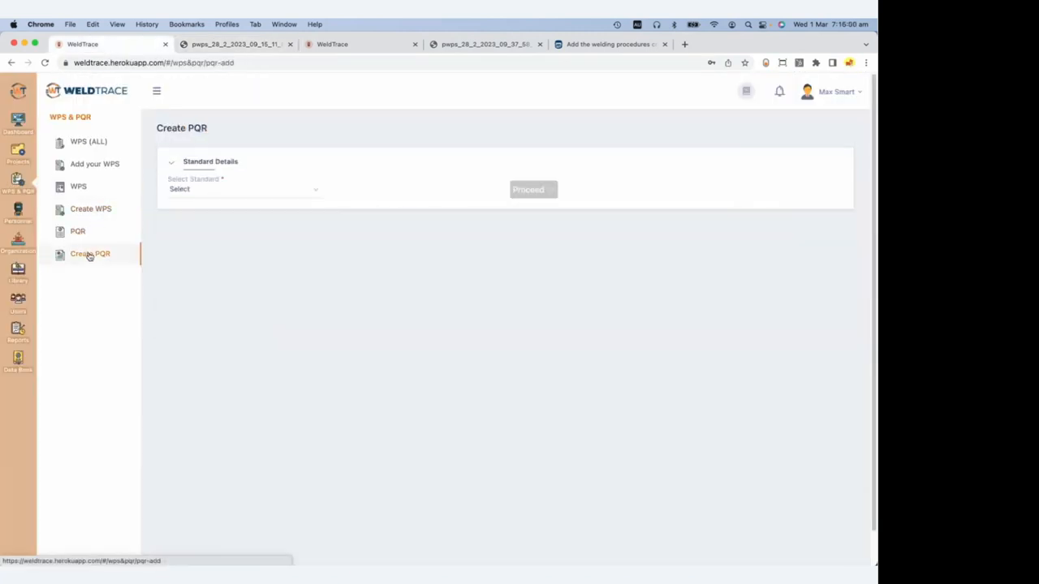
click(241, 190)
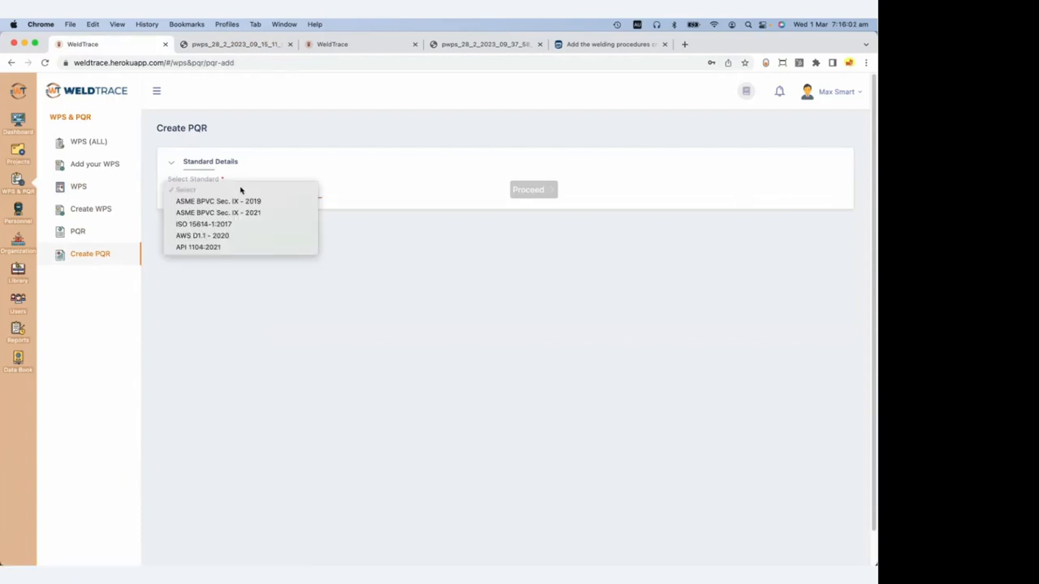
click(239, 213)
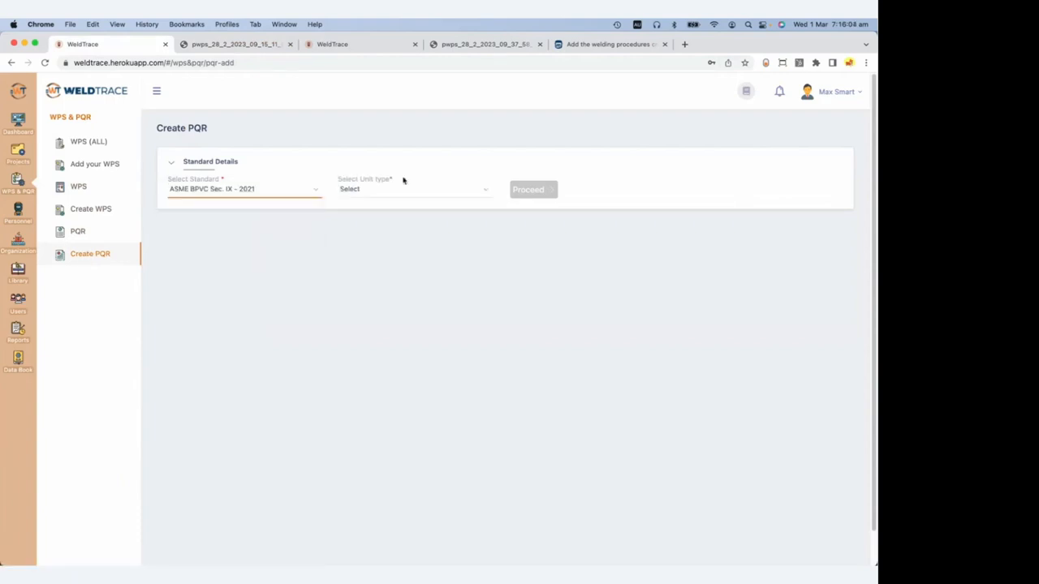
click(403, 188)
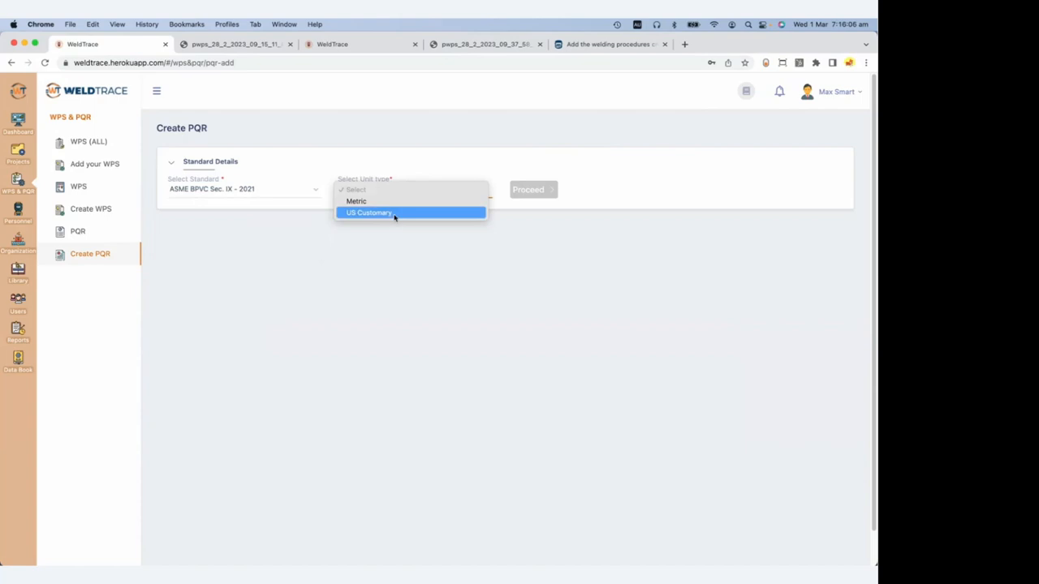
click(395, 214)
click(532, 189)
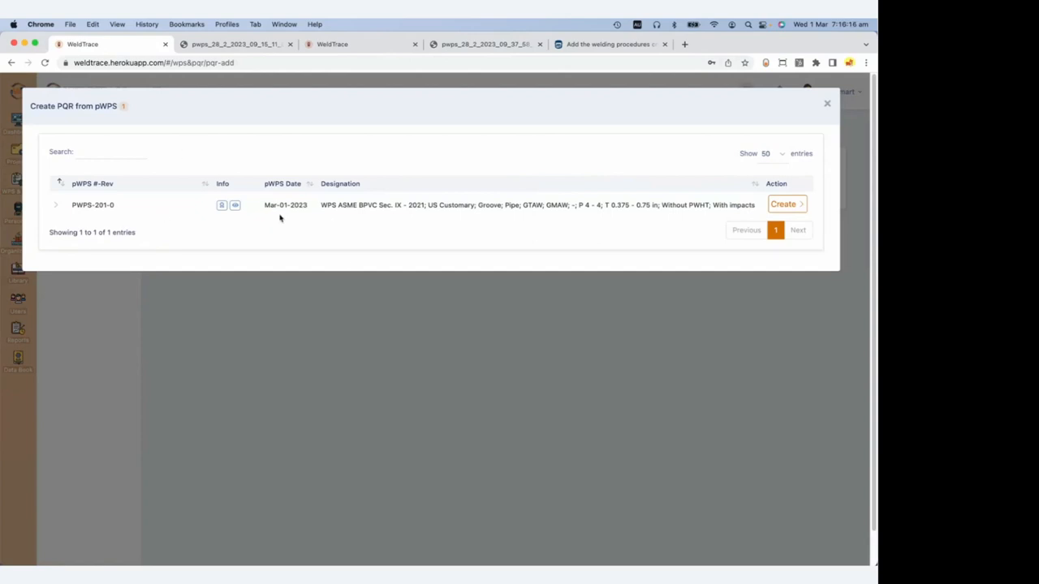
click(791, 204)
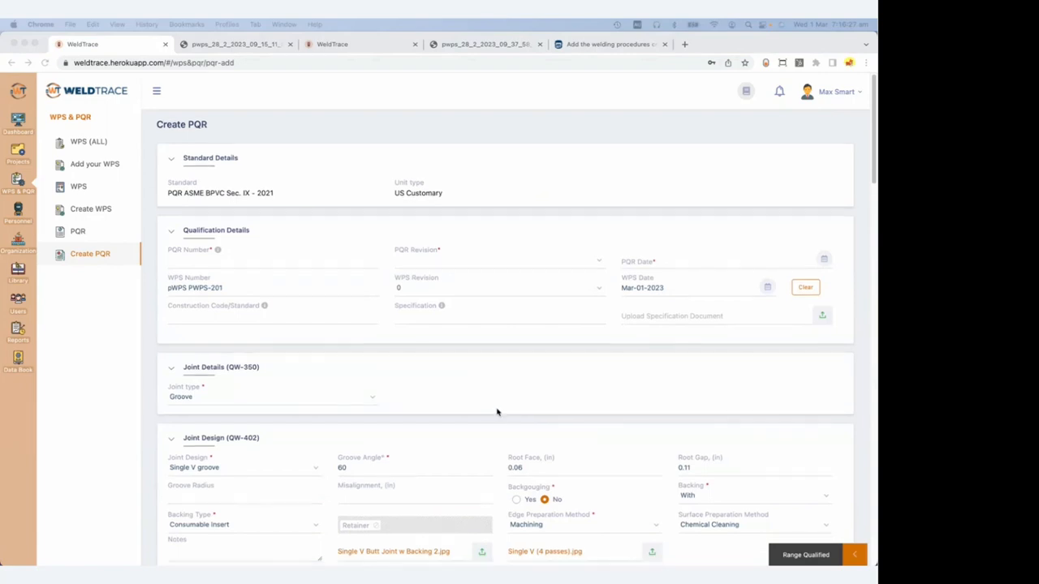
Look over the prefilled PQR form from the qualification details through the process variables to the test results.
scroll(497, 412, down, 2)
scroll(497, 412, down, 1)
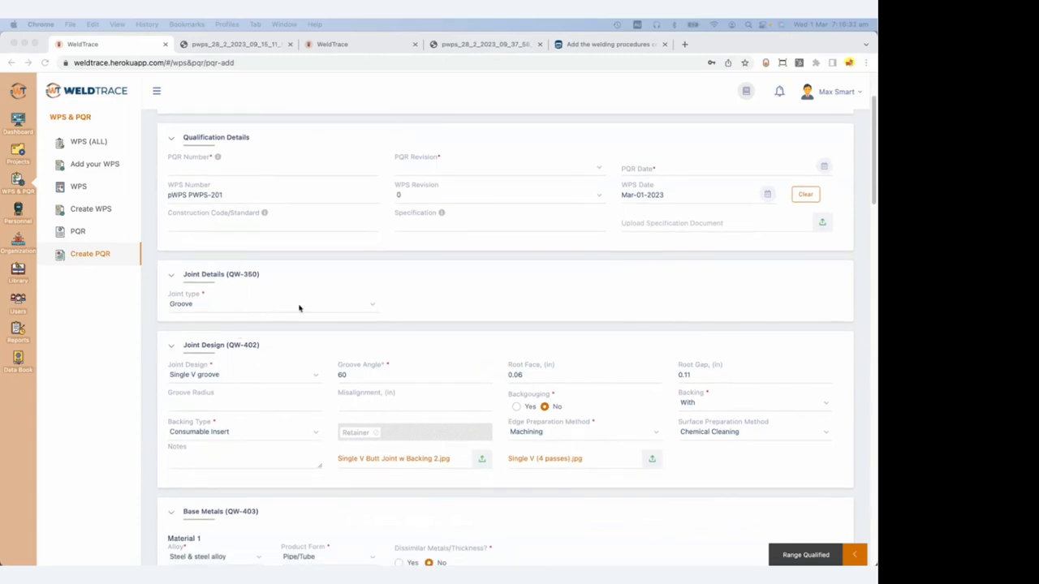
scroll(429, 328, down, 3)
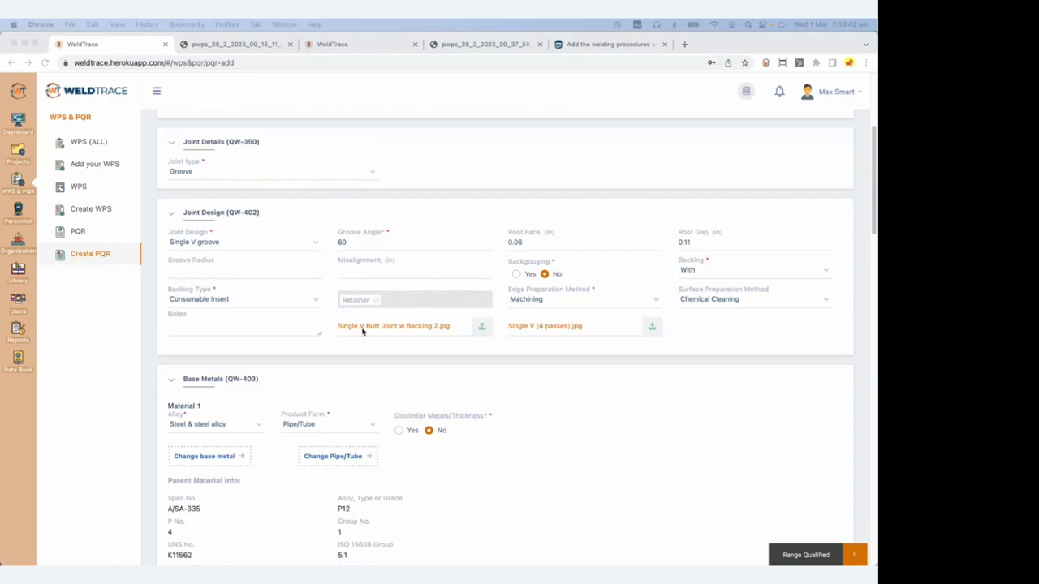
scroll(401, 277, down, 5)
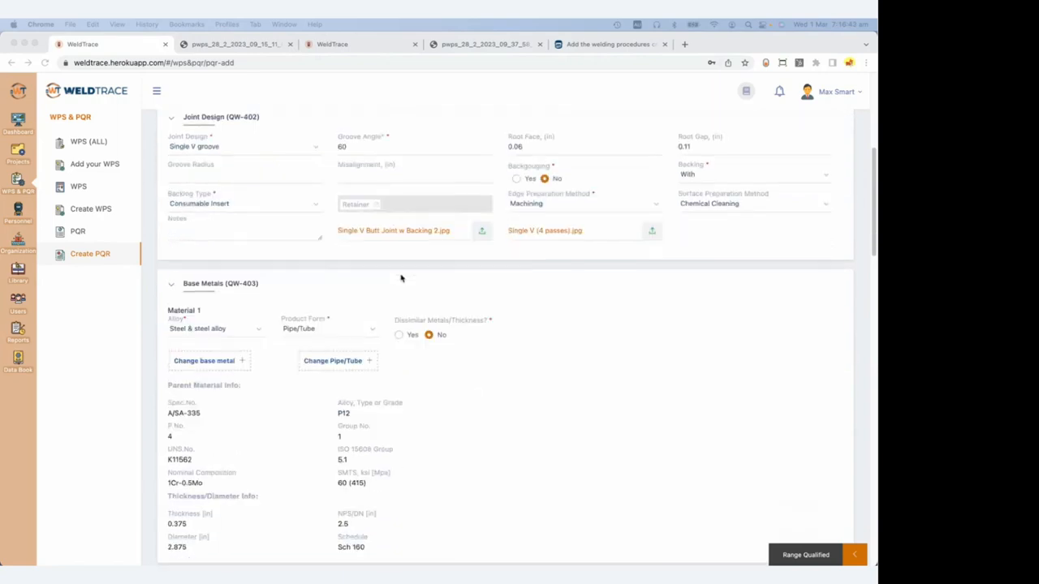
scroll(400, 278, down, 7)
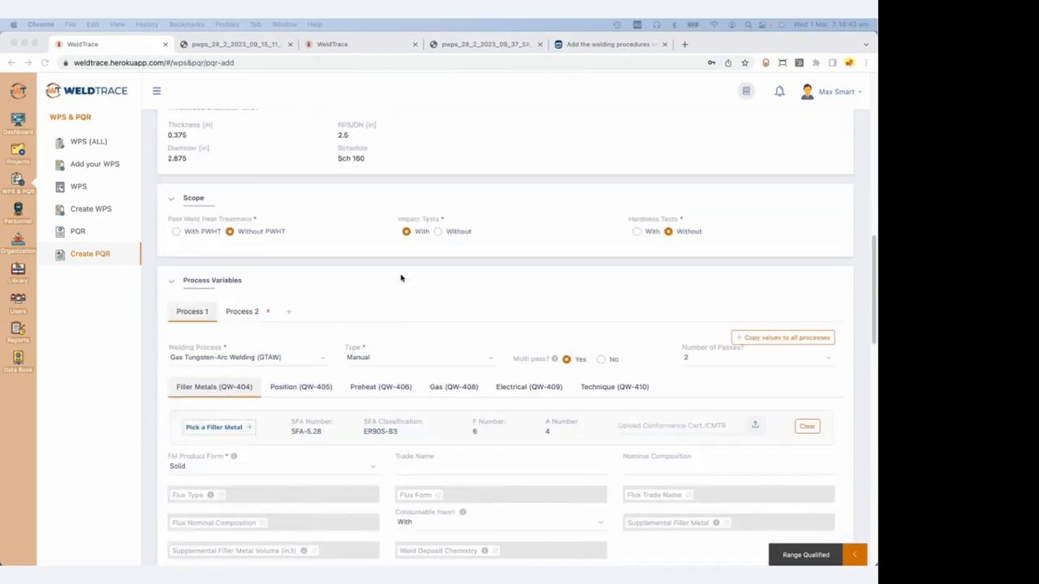
scroll(401, 278, down, 5)
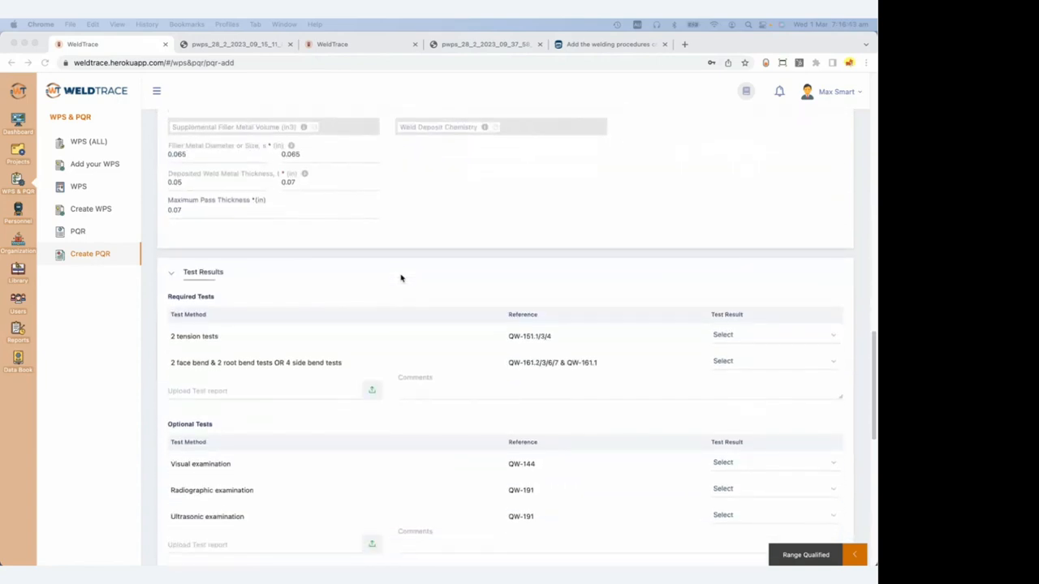
scroll(401, 277, up, 6)
scroll(401, 274, up, 15)
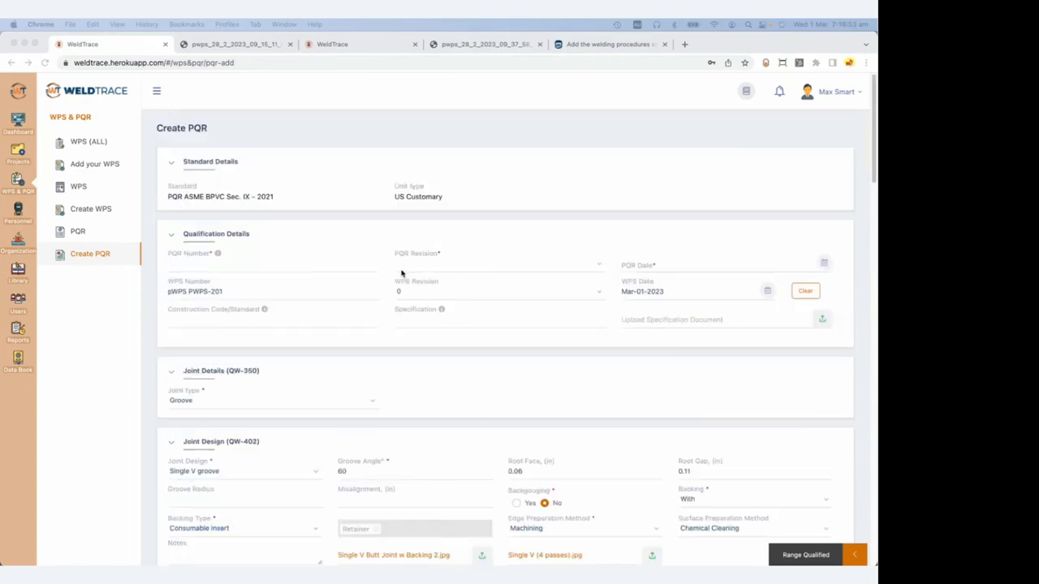
Enter PQR number PQR-201, revision 0 and PQR date Mar-01-2023, and clear the linked WPS number, revision and date.
click(272, 268)
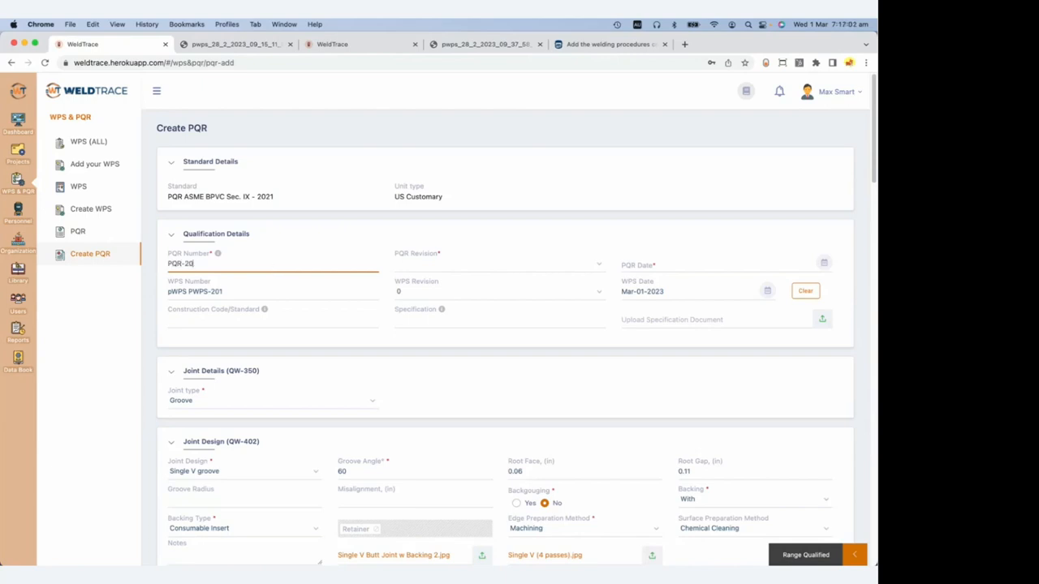
click(456, 258)
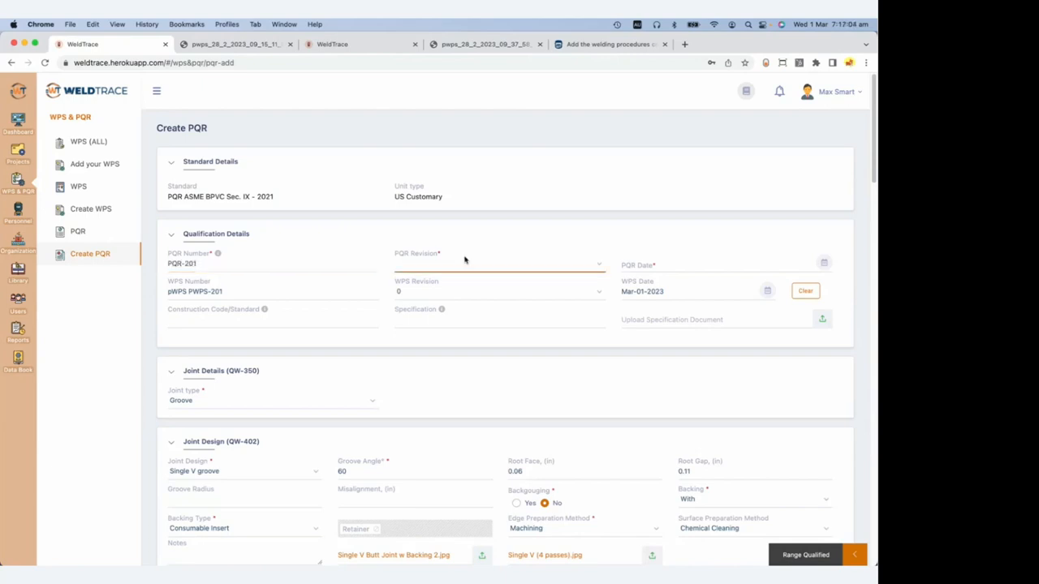
click(452, 273)
click(665, 268)
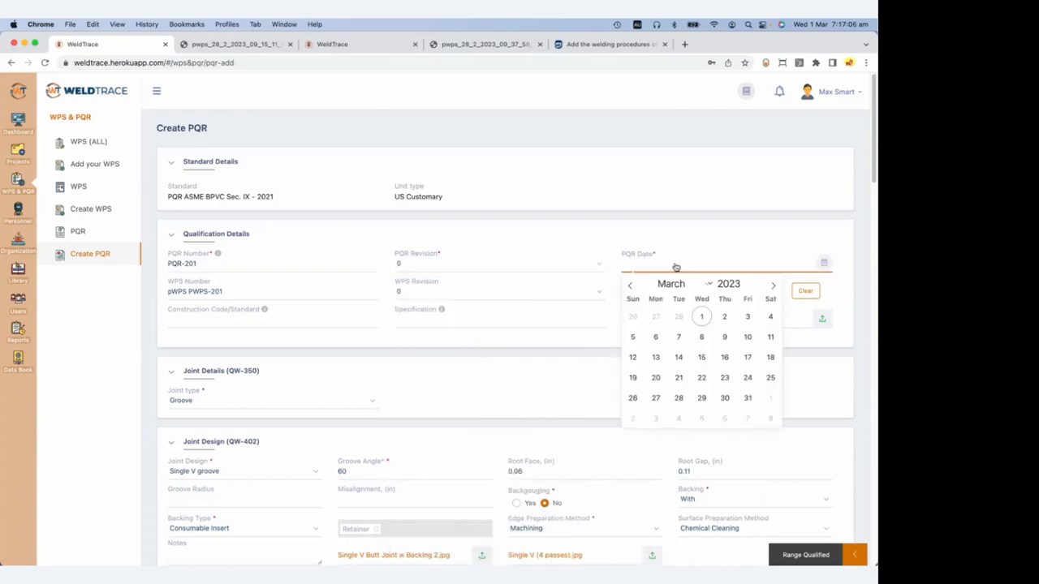
click(701, 317)
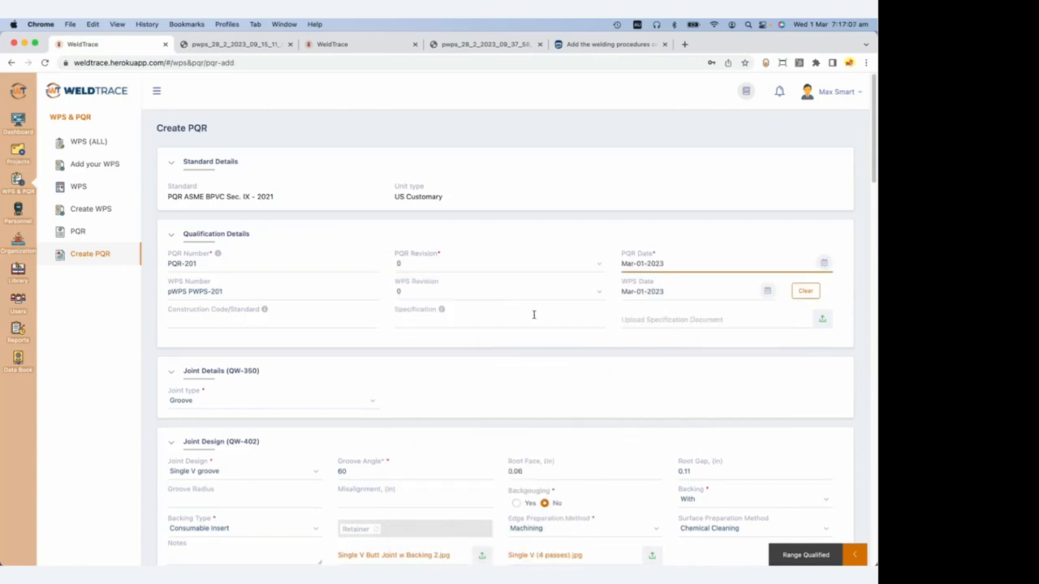
scroll(533, 322, down, 1)
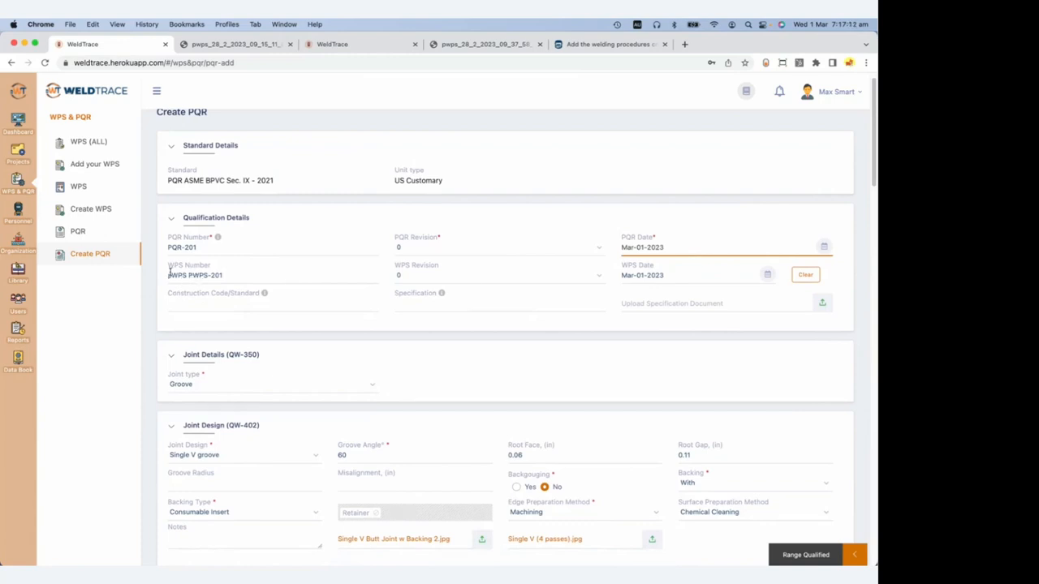
click(803, 275)
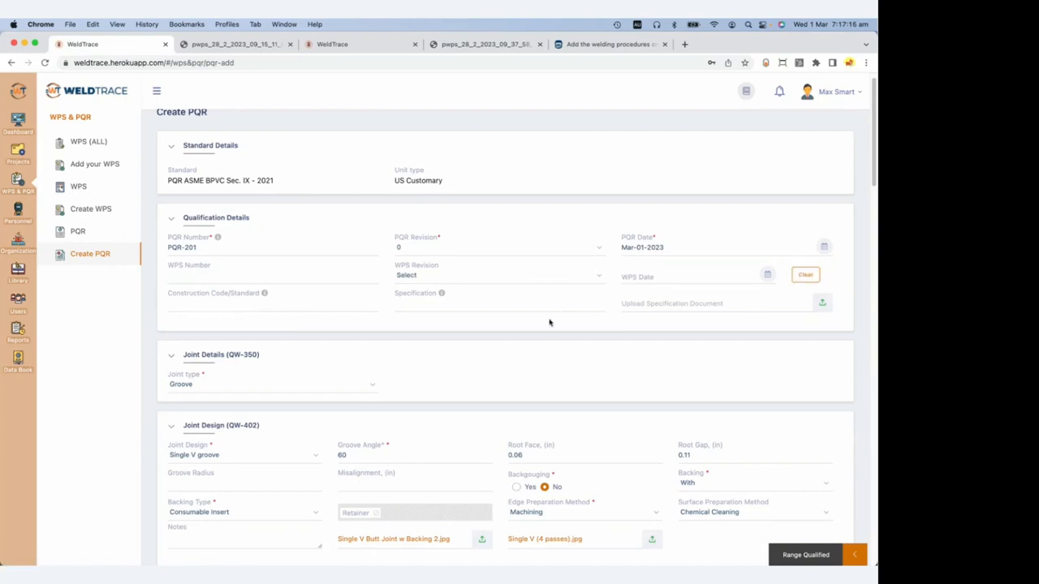
Look over the PQR form from joint design, base metals and scope through the process variables and test results to the certification.
scroll(549, 322, down, 1)
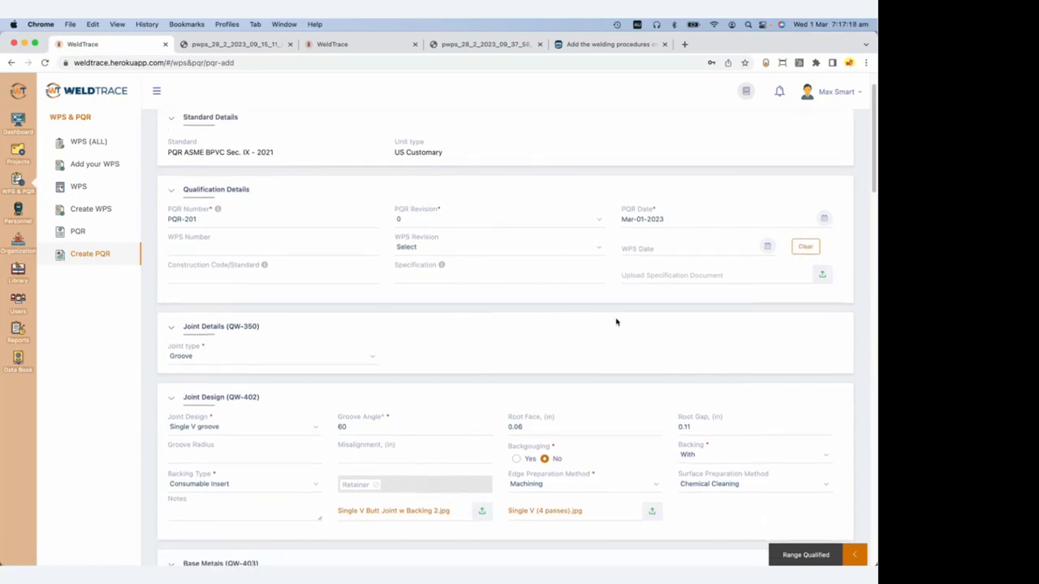
scroll(616, 322, down, 4)
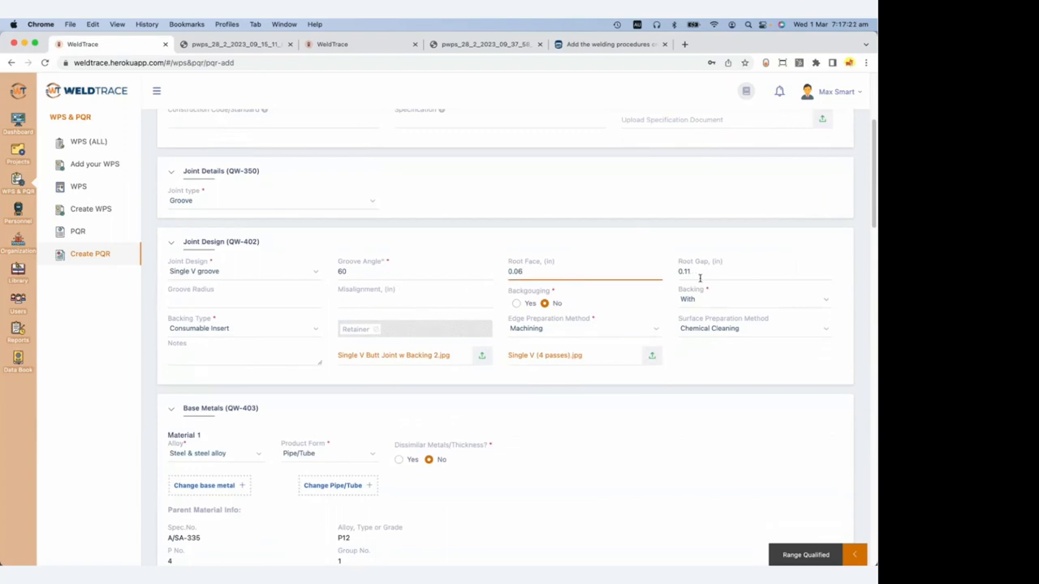
click(699, 276)
scroll(667, 323, down, 4)
scroll(665, 323, down, 4)
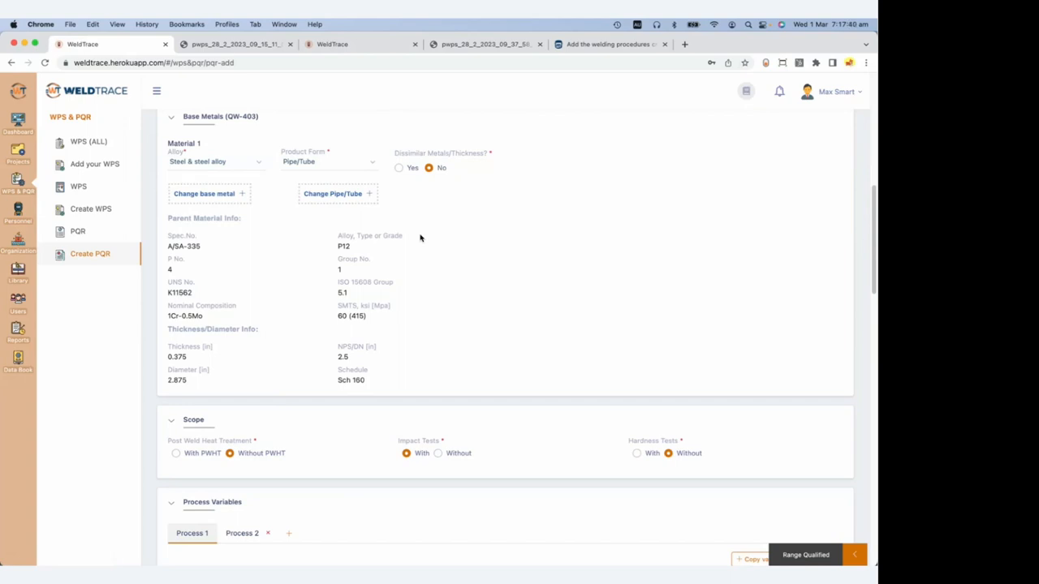
scroll(498, 300, down, 5)
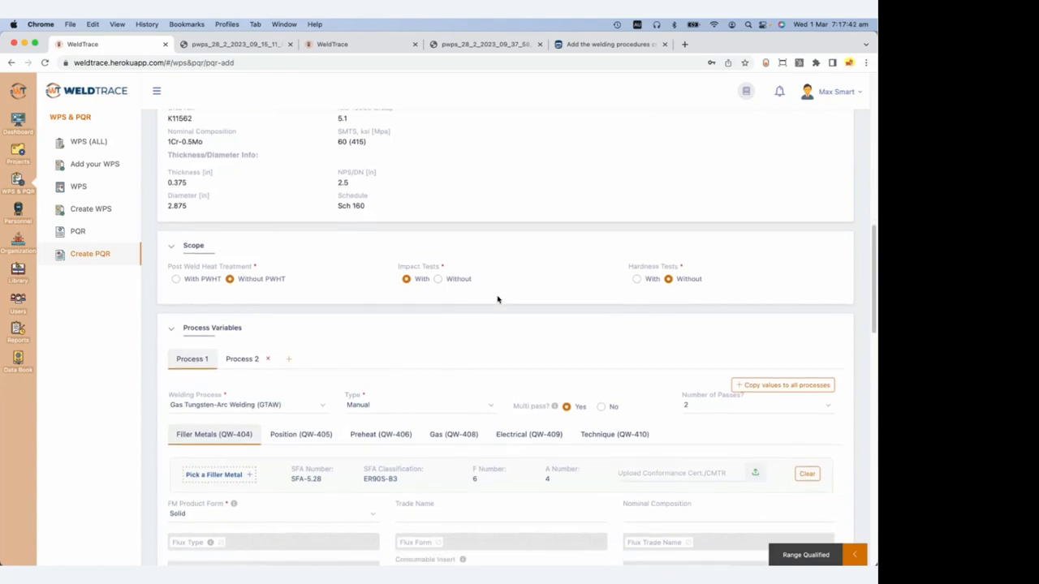
scroll(499, 299, down, 7)
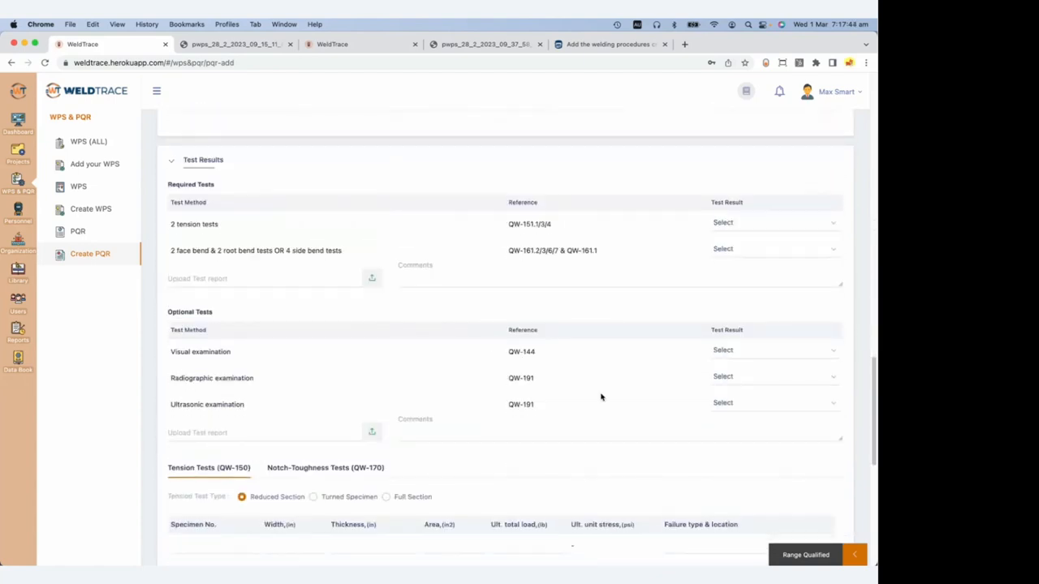
scroll(665, 438, down, 4)
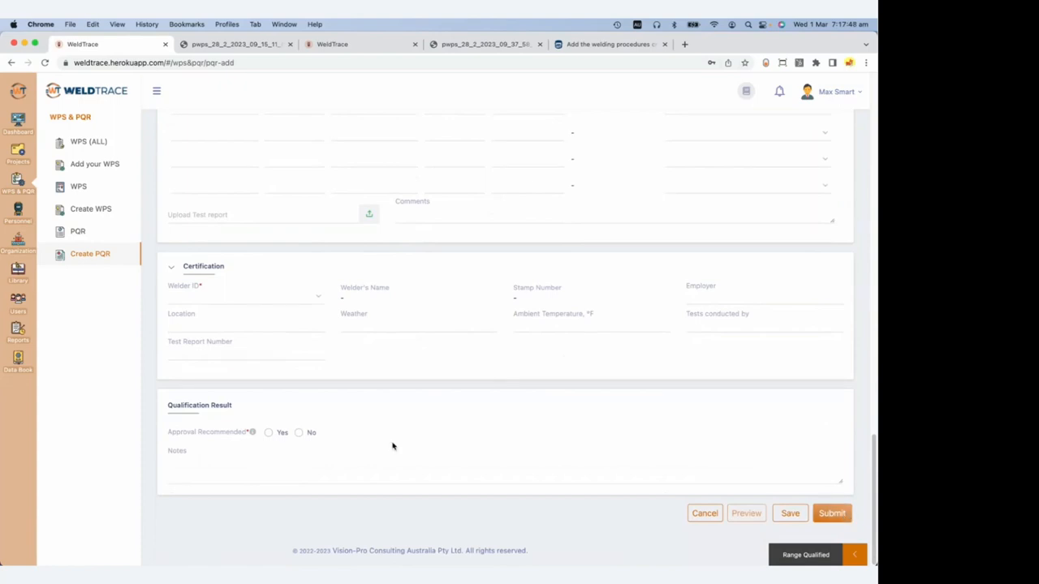
Check the PQR form for flagged required fields, from the qualification details to the variables of both welding processes.
scroll(422, 415, up, 15)
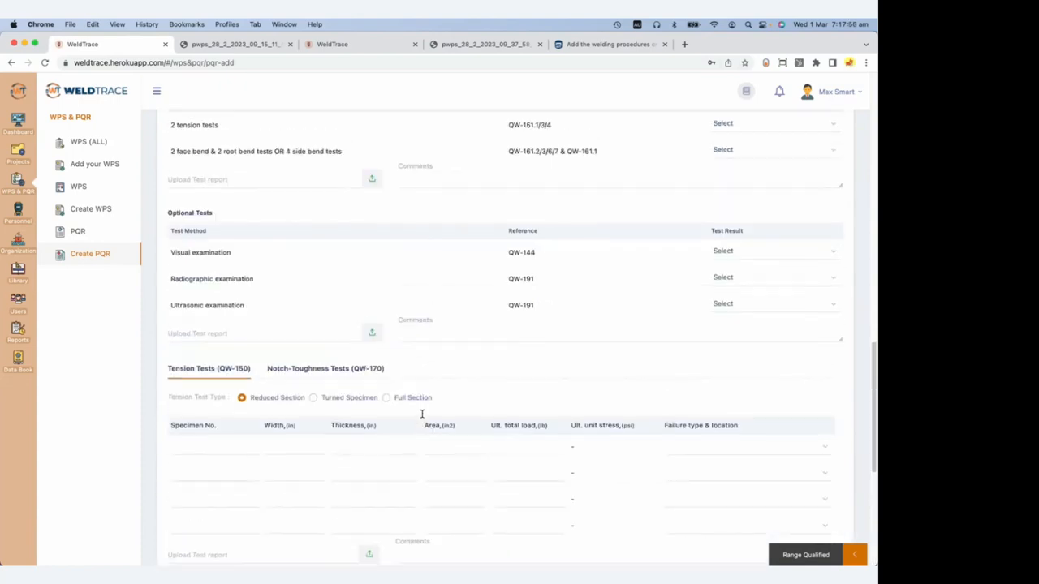
scroll(421, 414, up, 3)
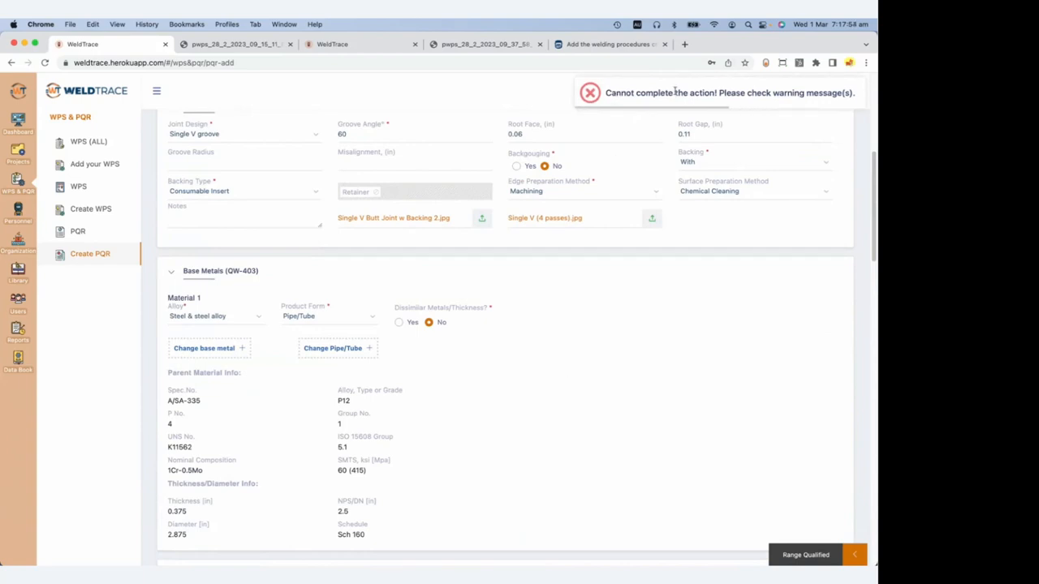
scroll(672, 130, up, 3)
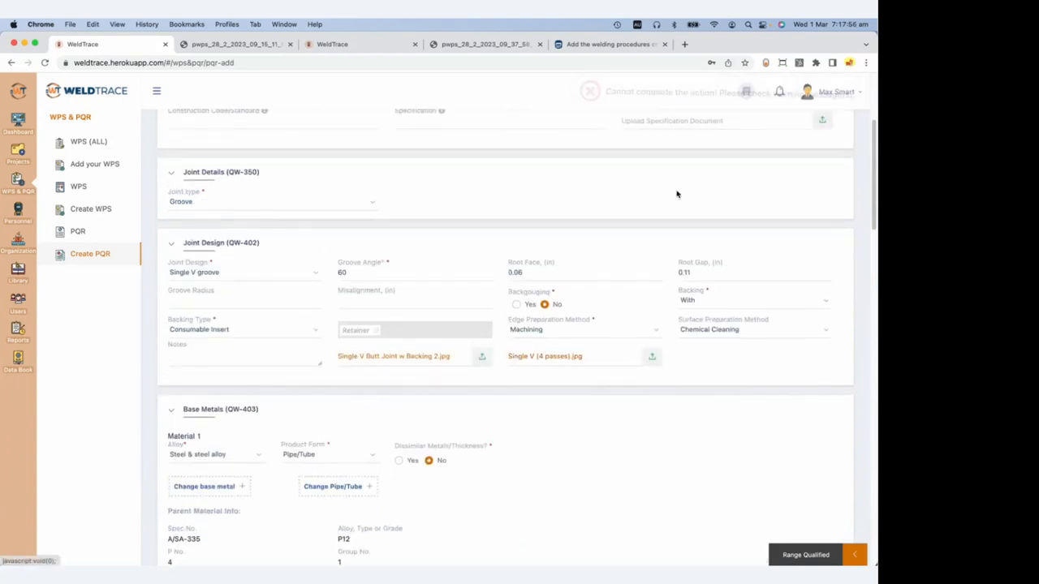
scroll(527, 330, down, 10)
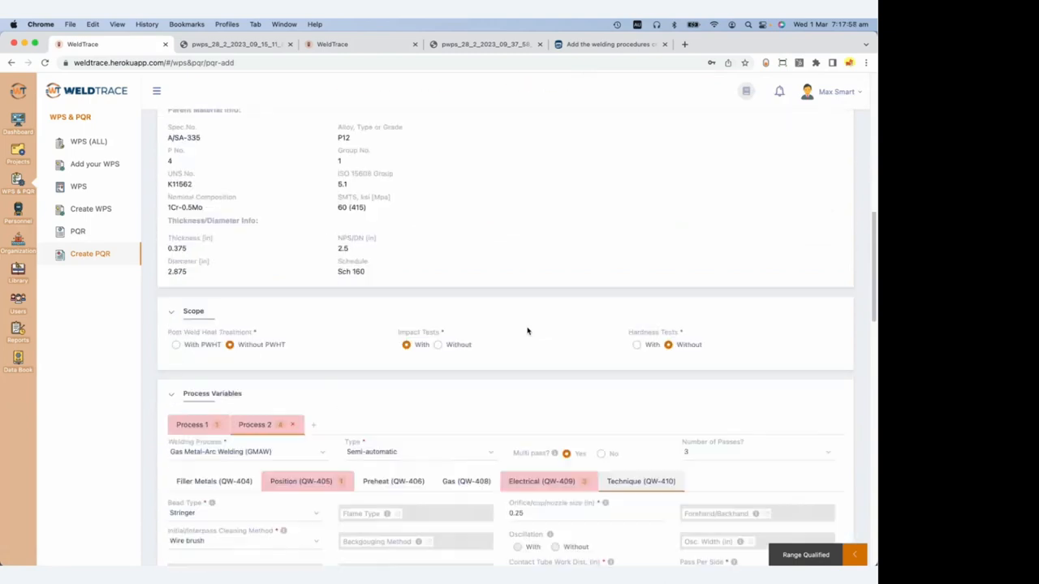
scroll(527, 330, down, 2)
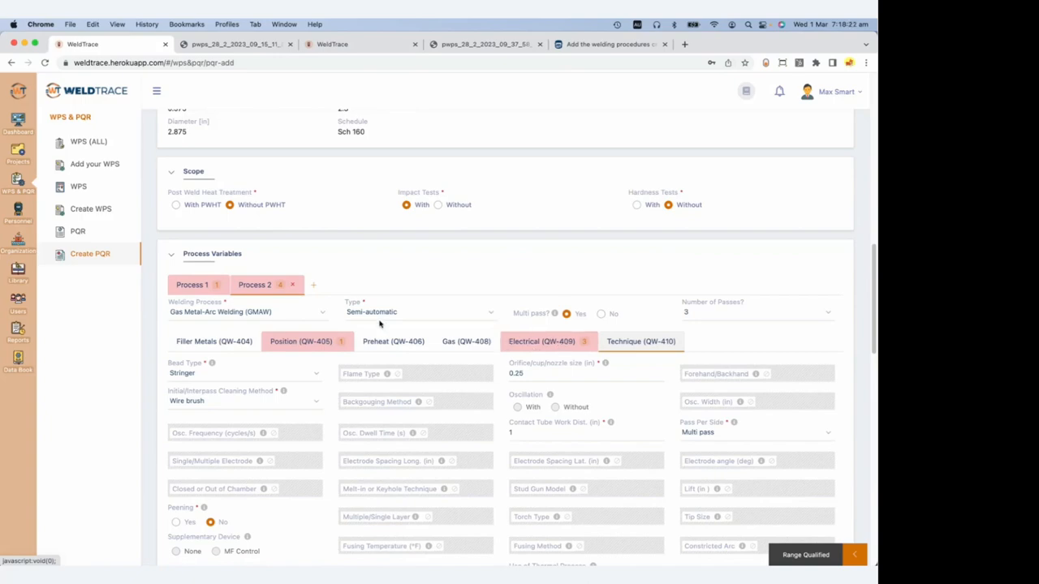
scroll(382, 322, up, 10)
scroll(381, 320, up, 10)
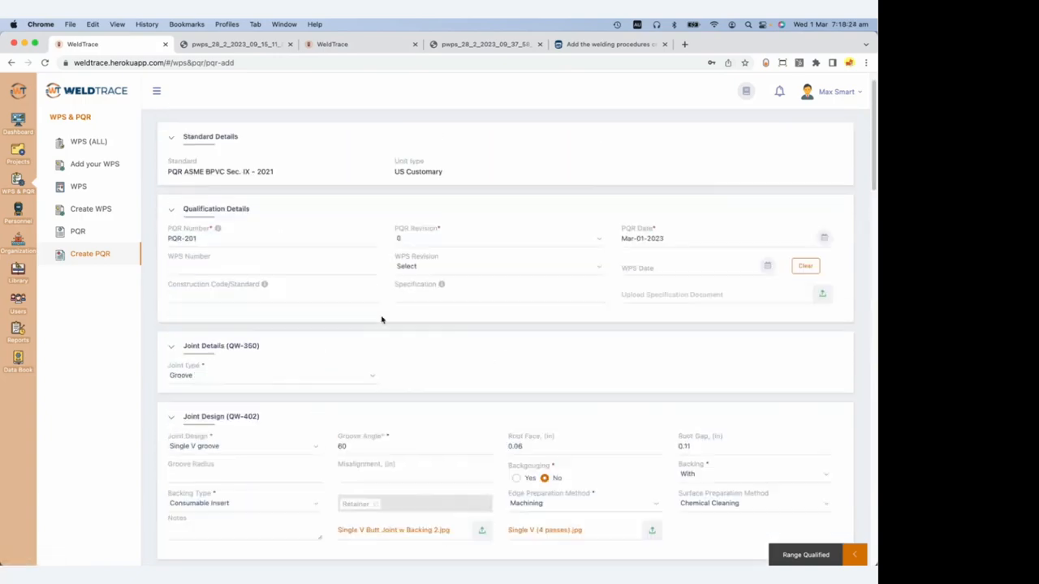
Set the welding position of Process 1 (GTAW) to 2G.
scroll(321, 329, down, 15)
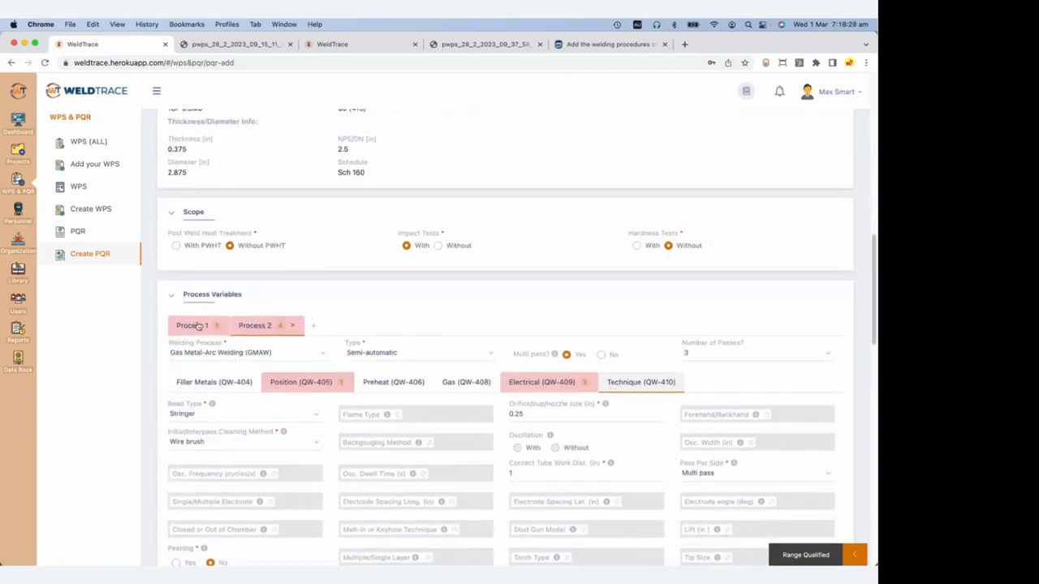
click(199, 325)
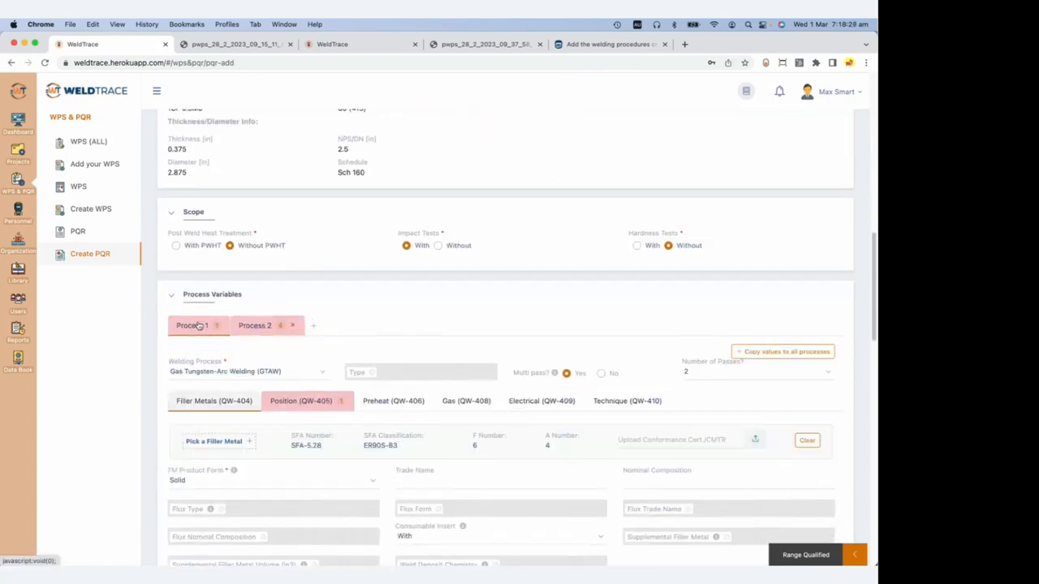
click(315, 405)
scroll(309, 413, down, 2)
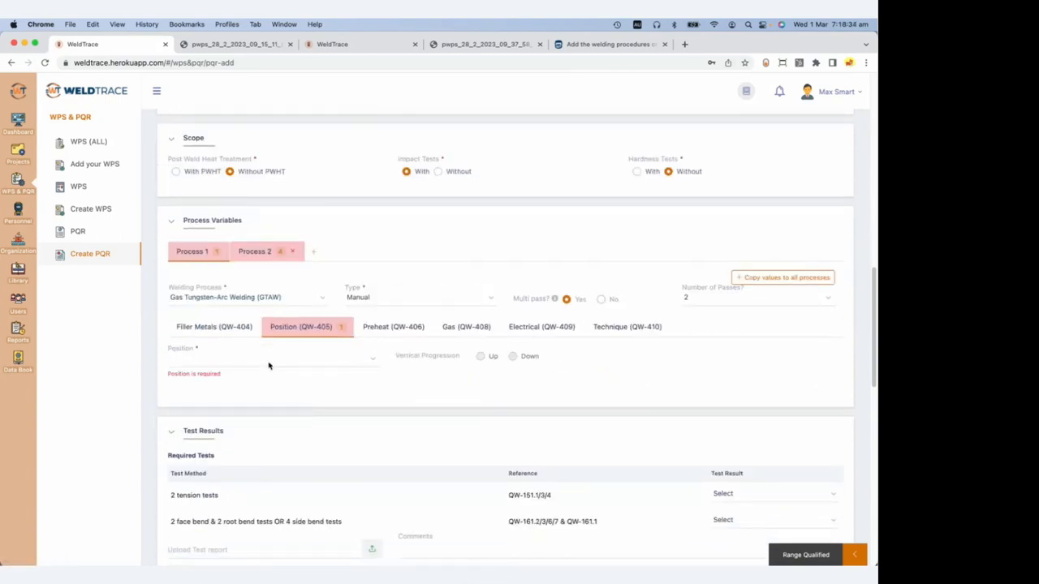
click(268, 366)
click(253, 370)
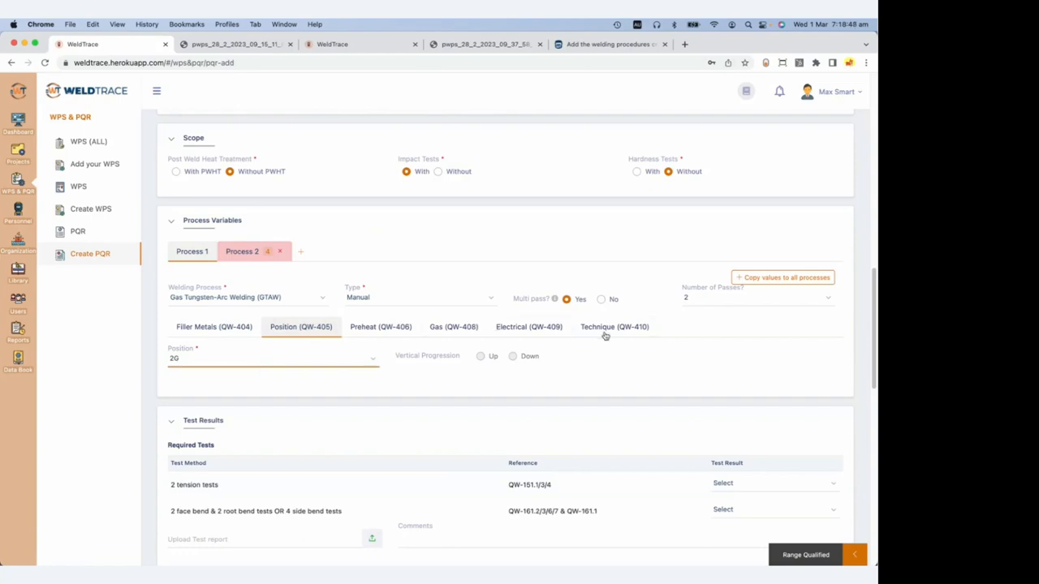
Set the welding position of Process 2 (GMAW) to 5G.
click(245, 253)
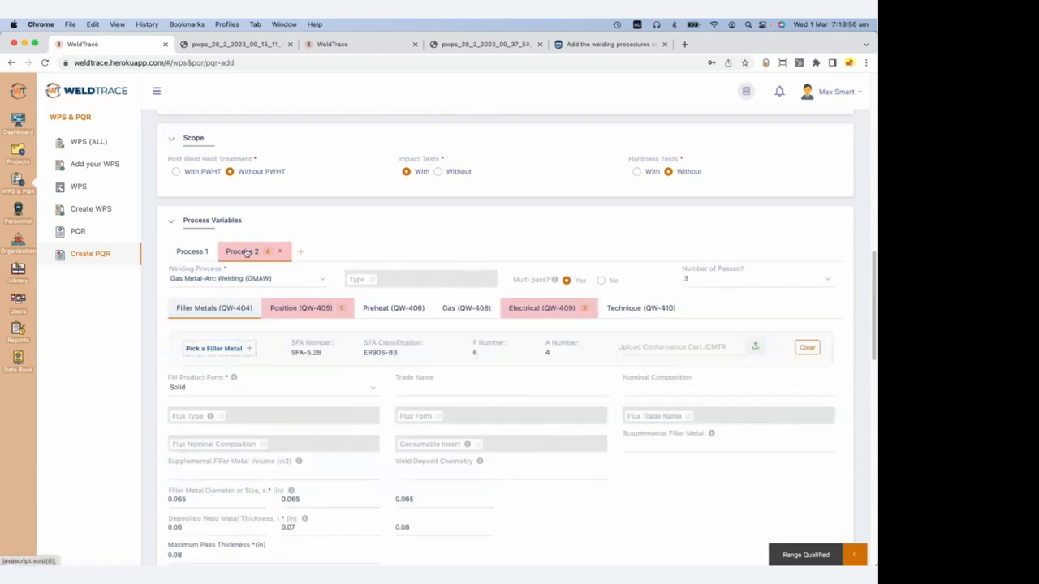
click(290, 310)
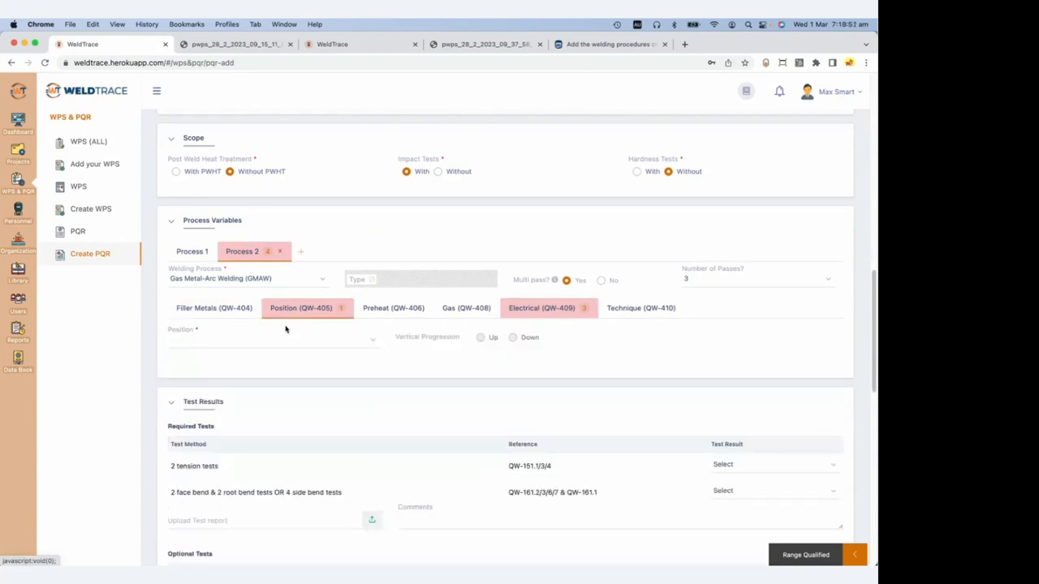
click(287, 330)
click(235, 363)
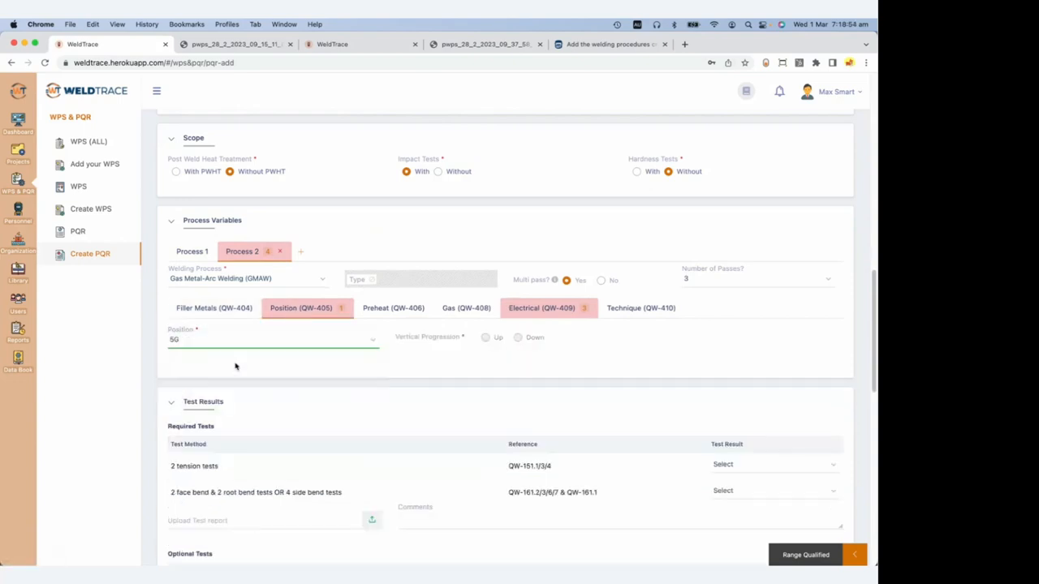
In the electrical variables of Process 2, set Pass 1's arc transfer mode to Globular and copy its values to all passes.
click(529, 312)
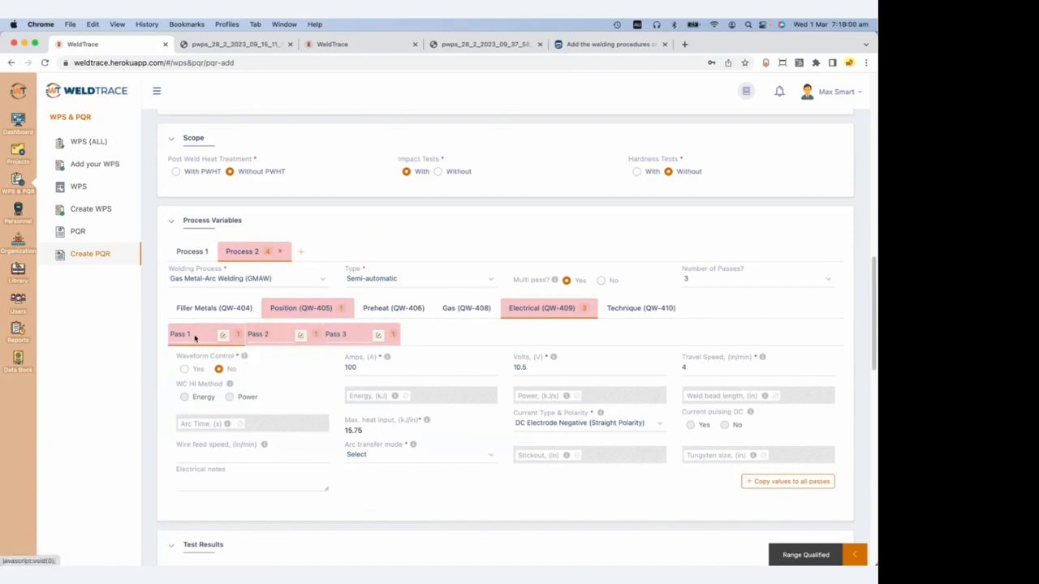
click(276, 338)
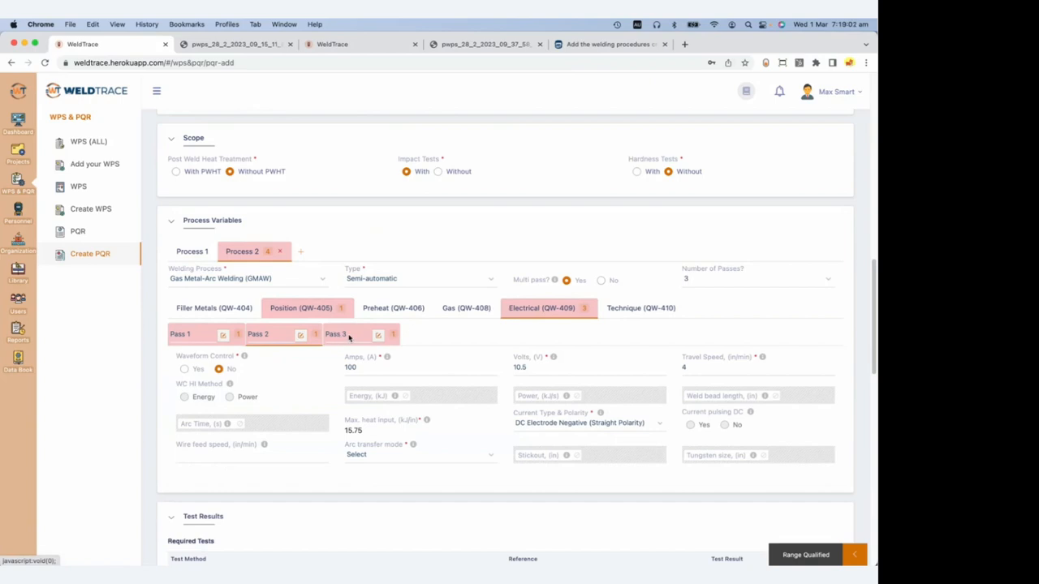
click(196, 338)
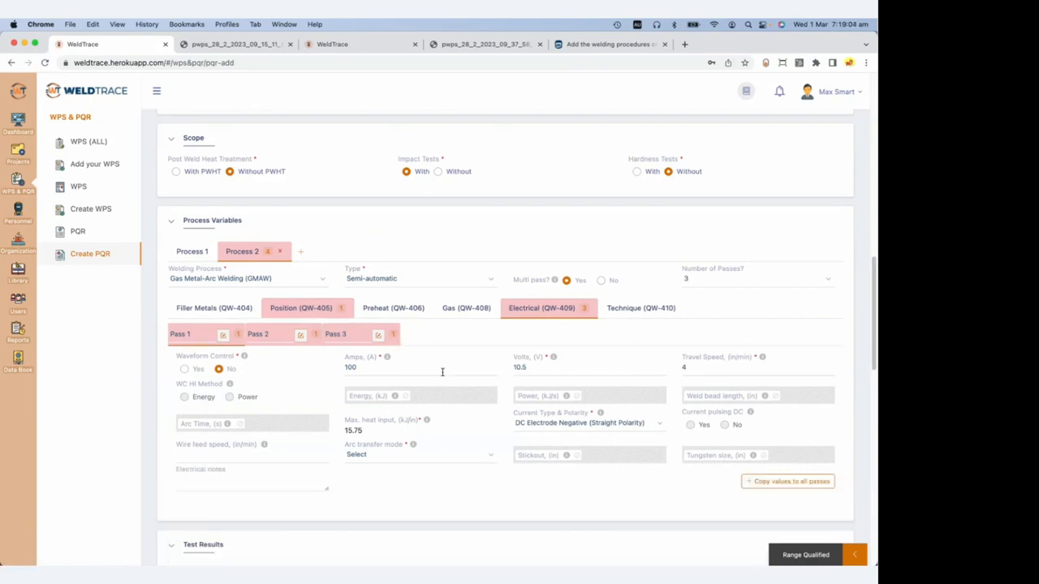
scroll(438, 373, down, 3)
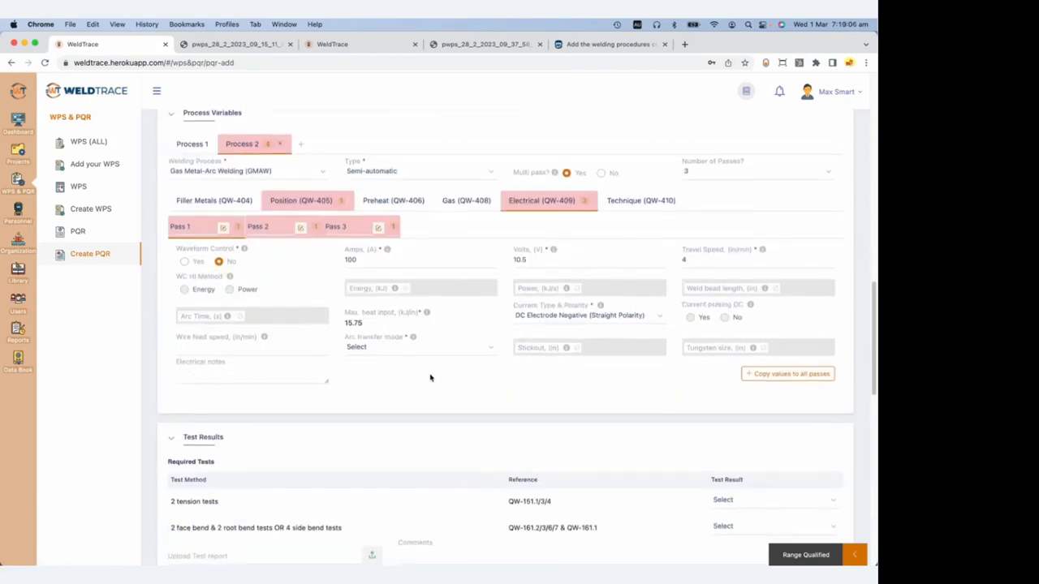
click(400, 350)
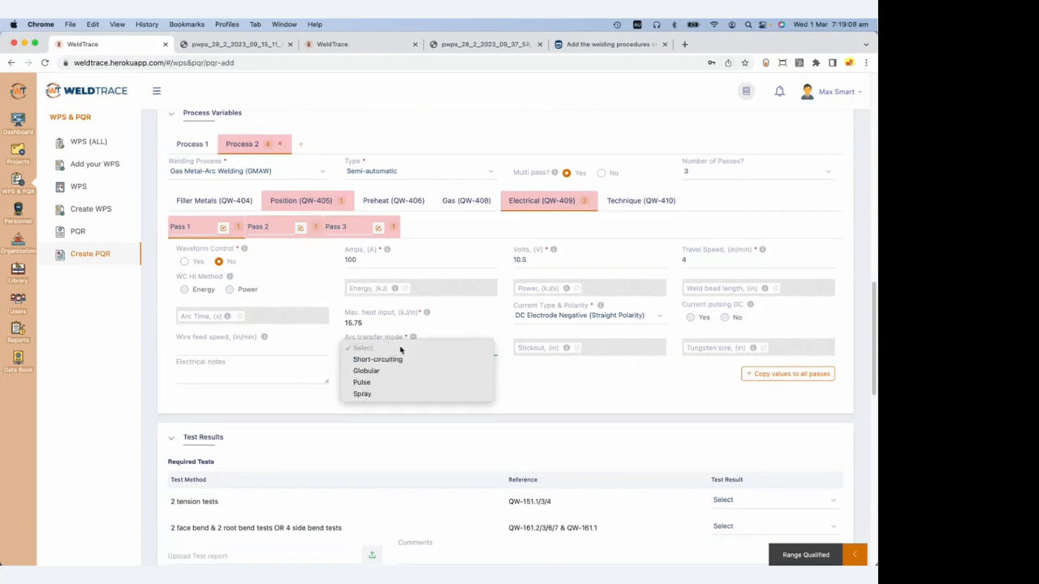
click(385, 372)
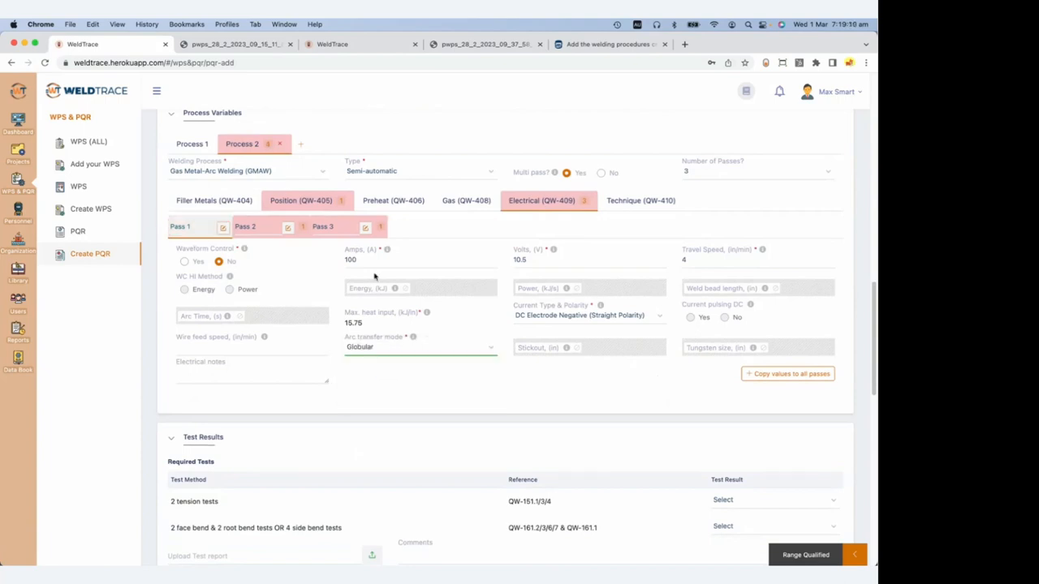
click(261, 232)
click(174, 231)
click(767, 374)
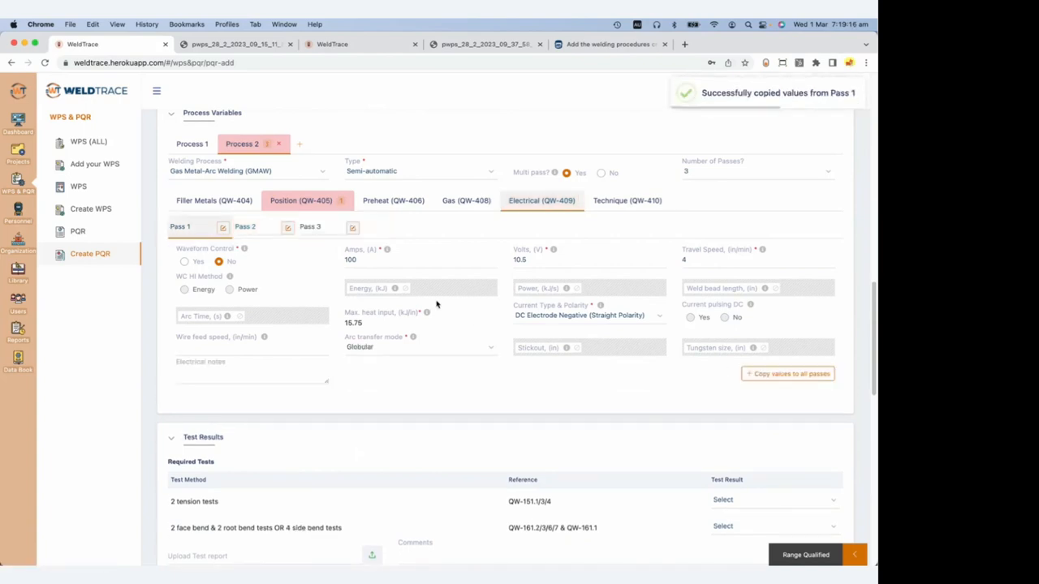
Set the vertical progression of Process 2's welding position to Up.
click(308, 201)
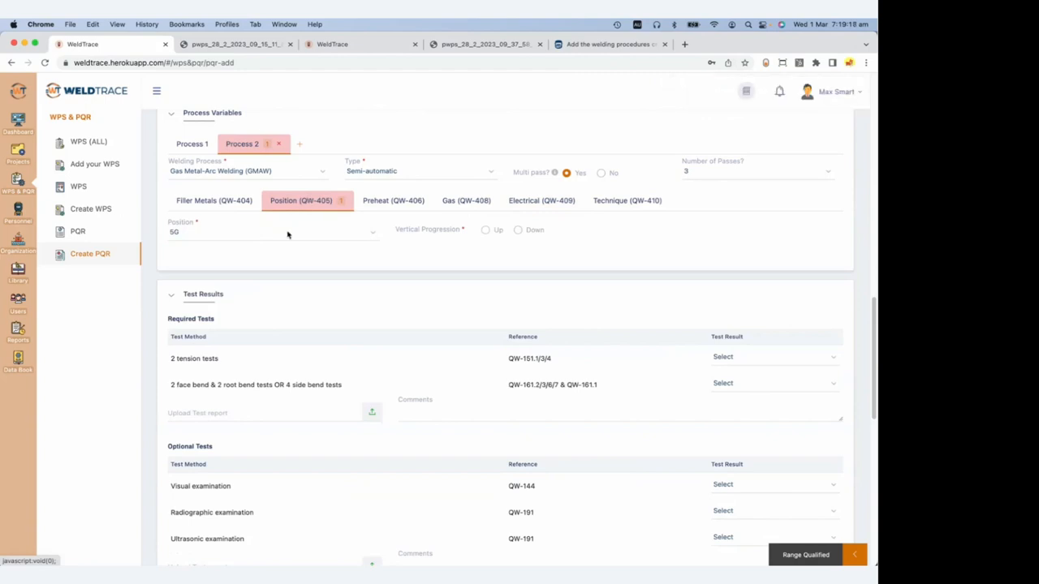
click(485, 230)
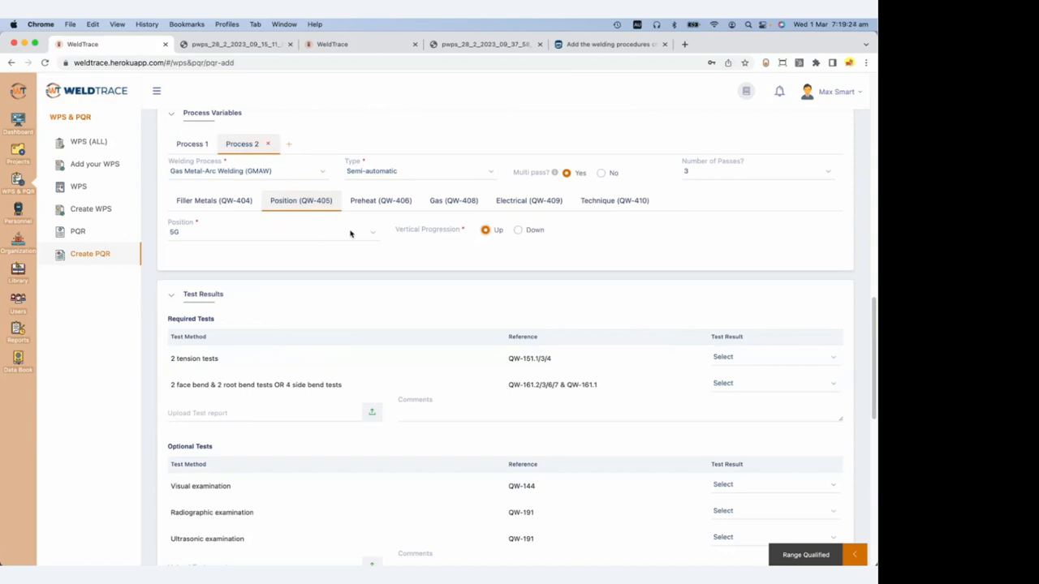
In the electrical variables of Process 2, set the voltage of Pass 1 to 11 V and the current of Pass 2 to 105 A.
click(529, 203)
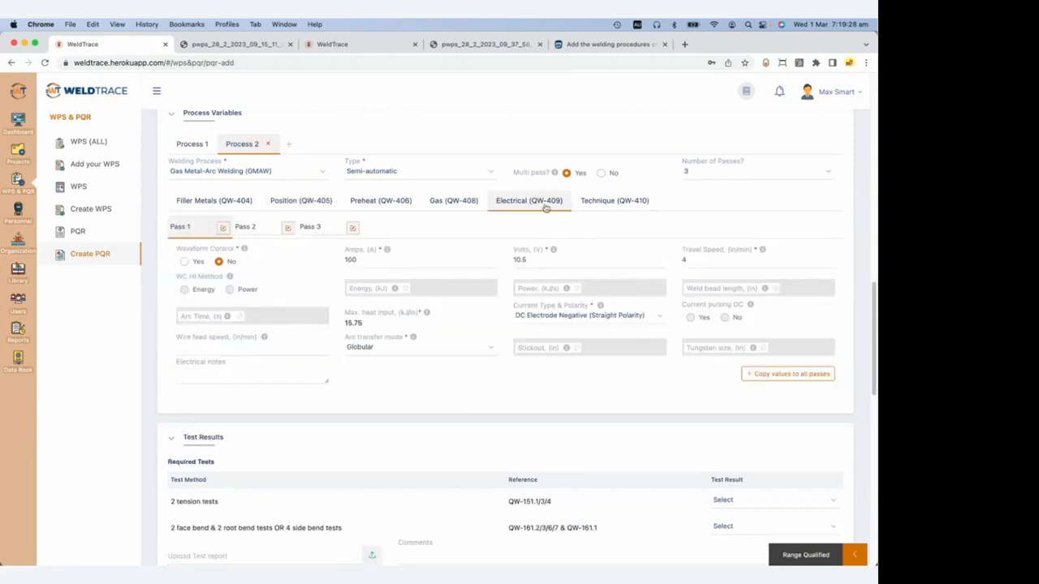
click(542, 257)
double_click(541, 258)
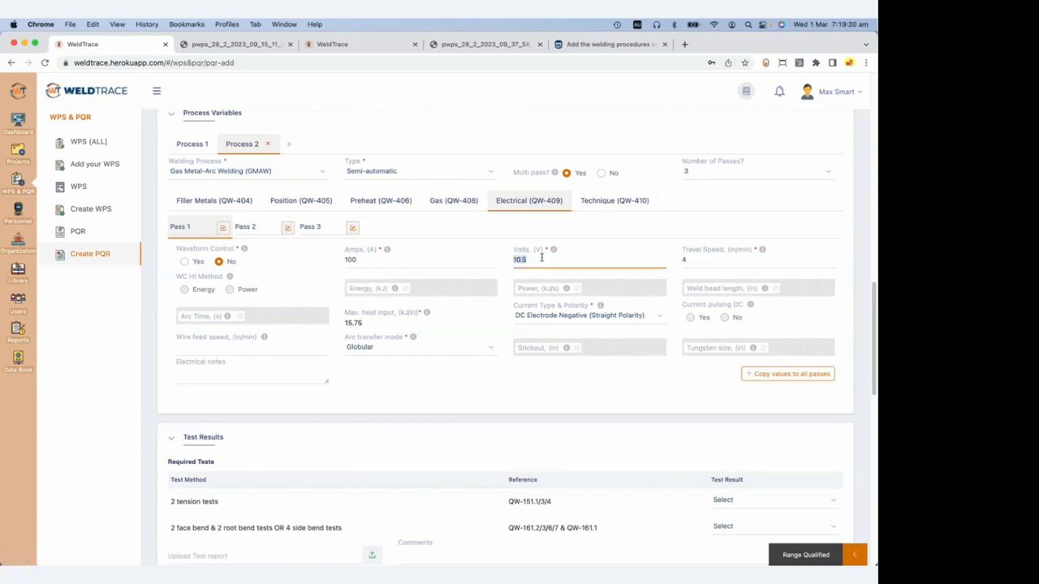
text(11)
click(253, 230)
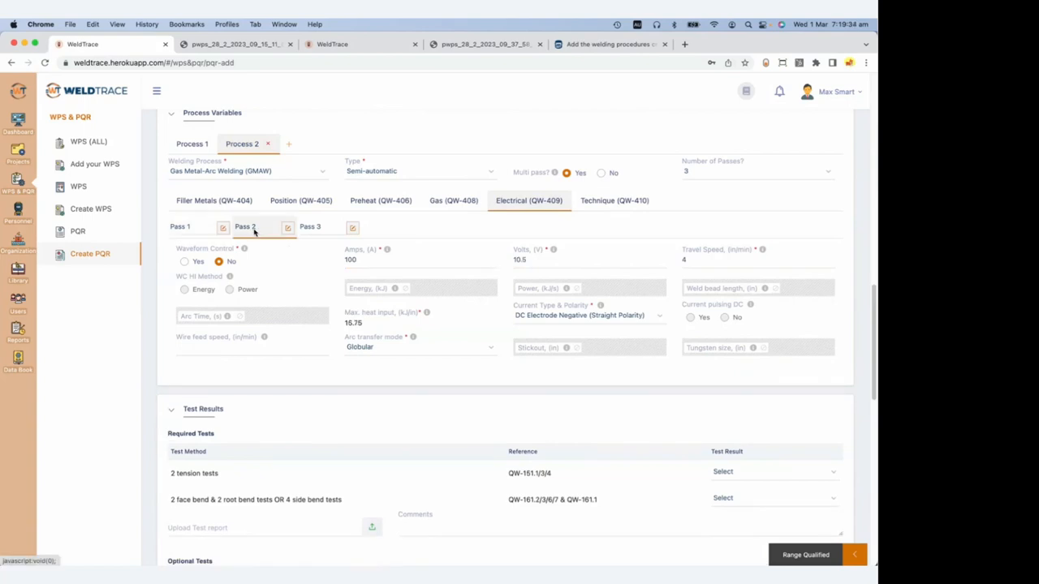
click(367, 257)
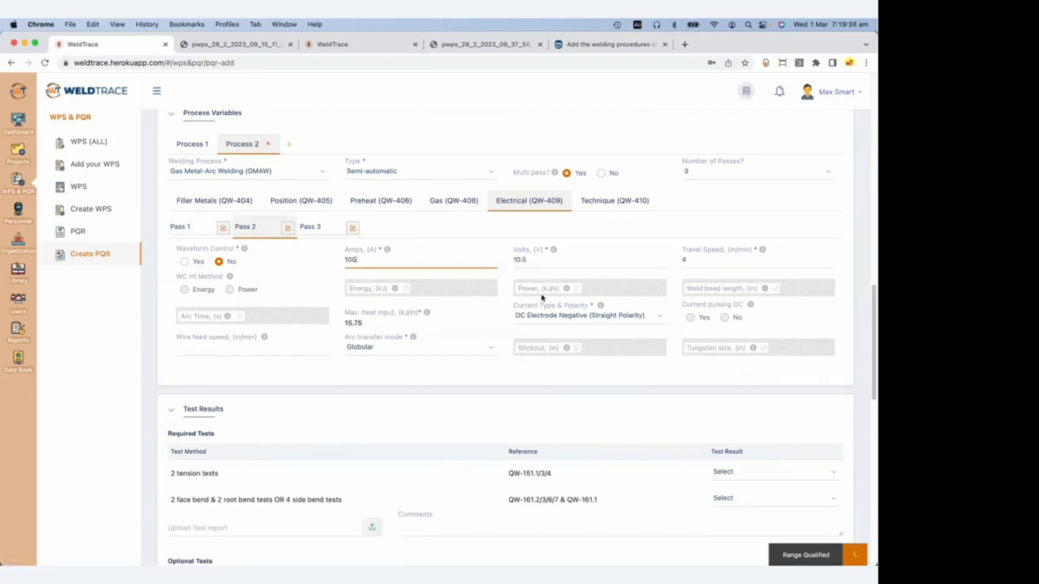
Set the results of both required tests, the tension tests and the bend tests, to Performed and acceptable.
scroll(548, 297, up, 3)
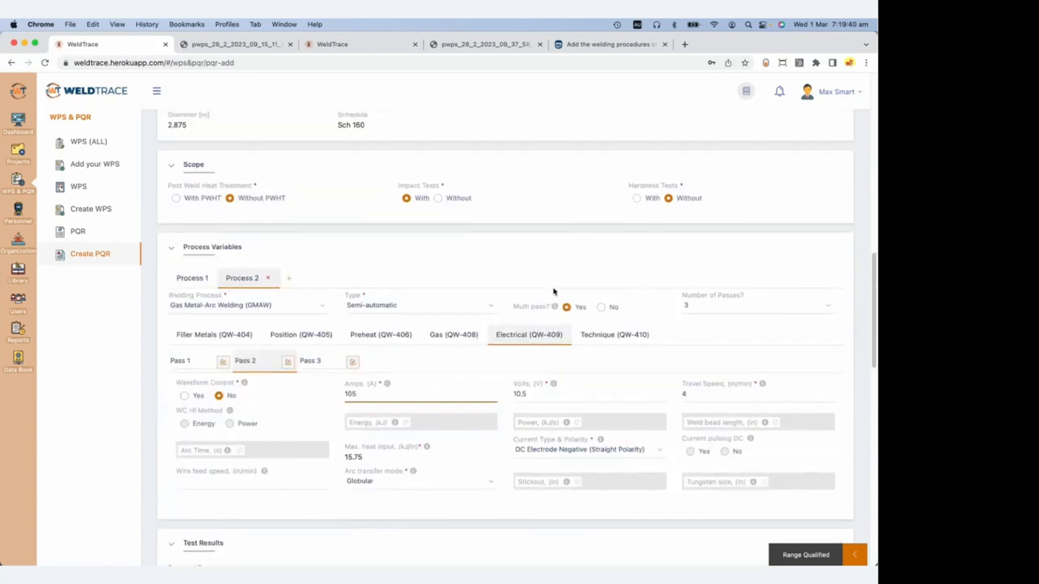
scroll(553, 291, down, 10)
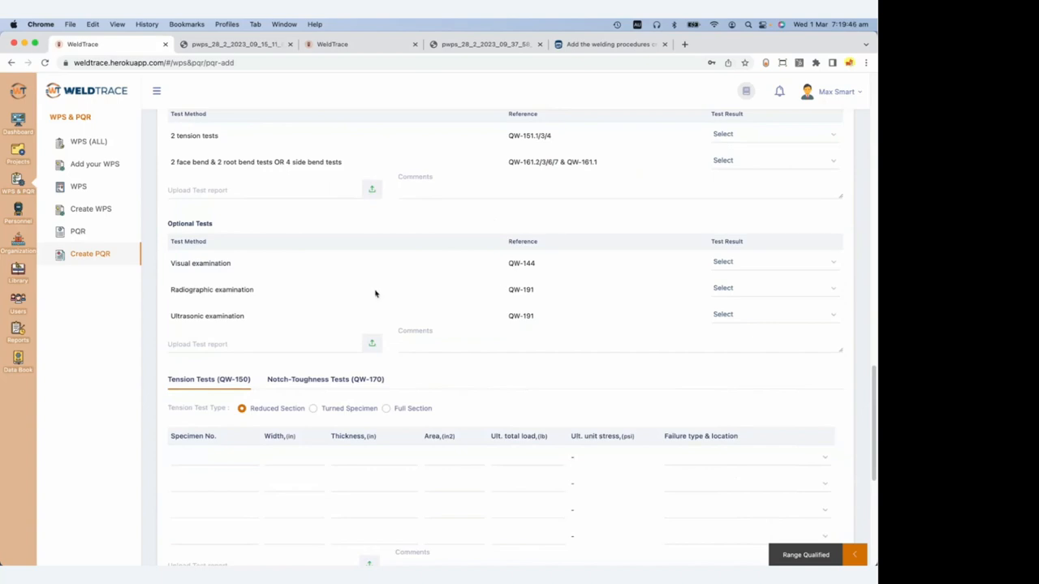
scroll(568, 211, up, 1)
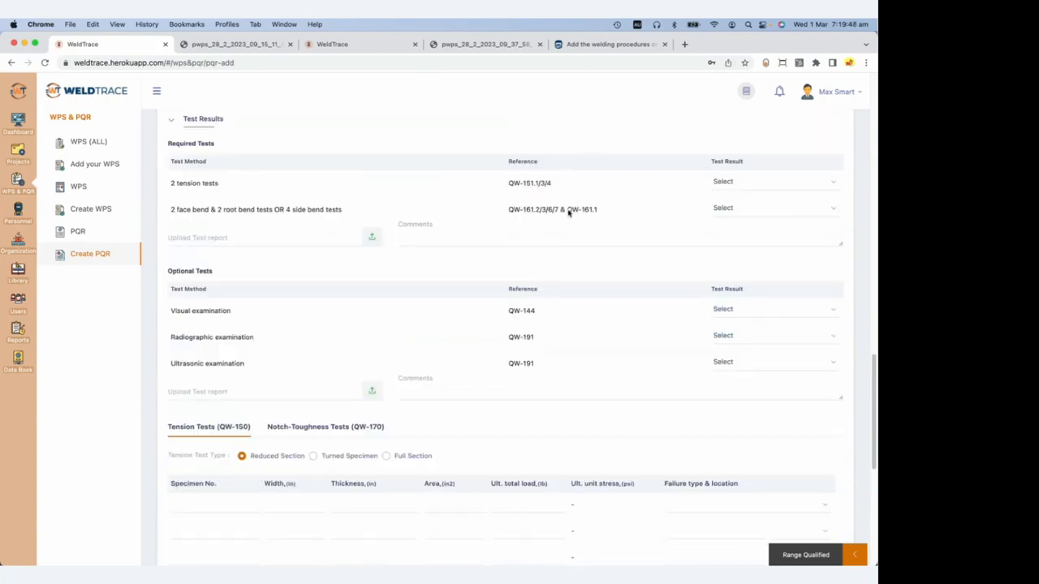
click(783, 189)
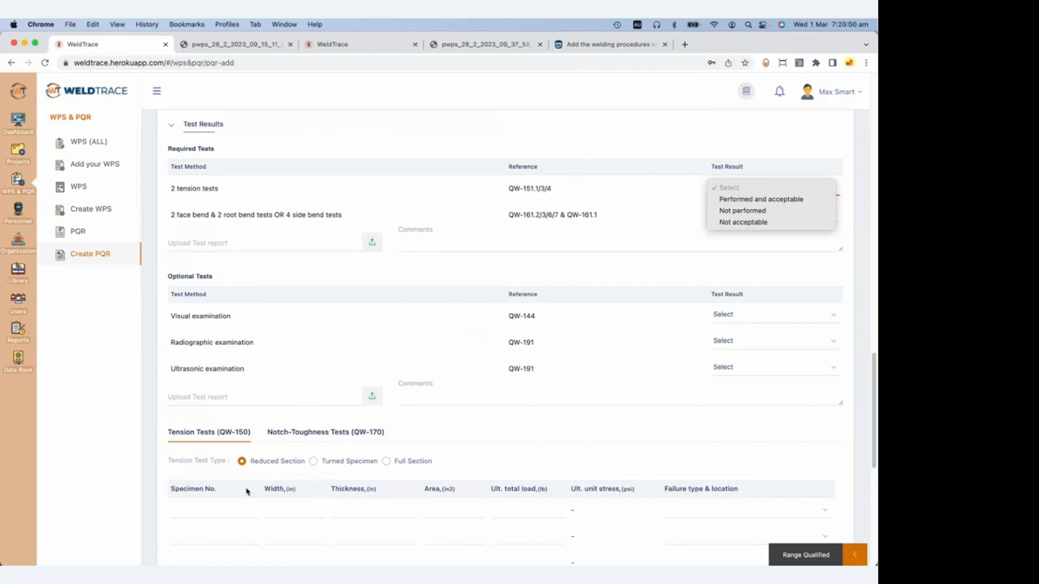
click(747, 201)
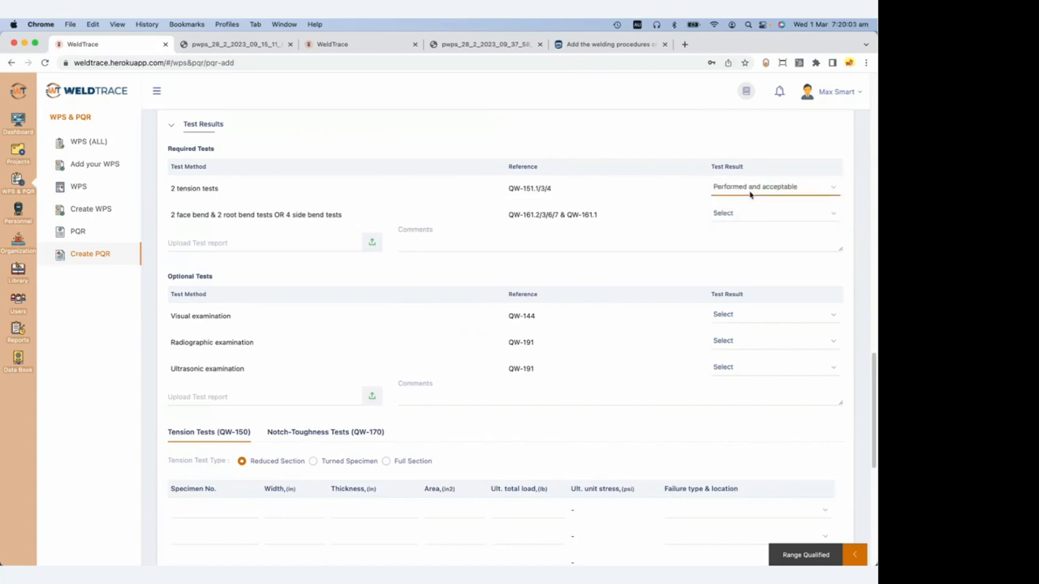
click(744, 193)
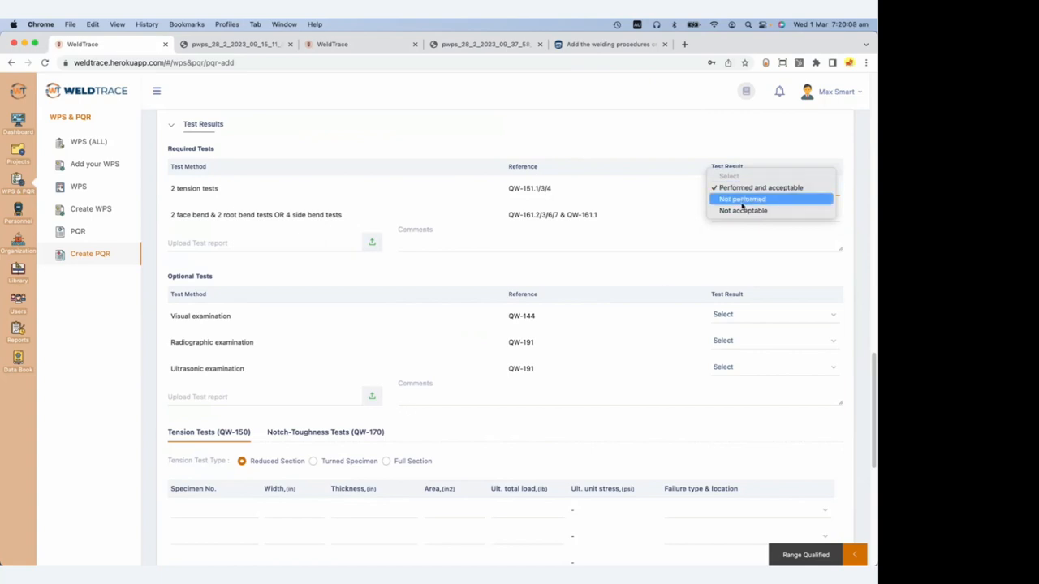
click(637, 211)
click(725, 214)
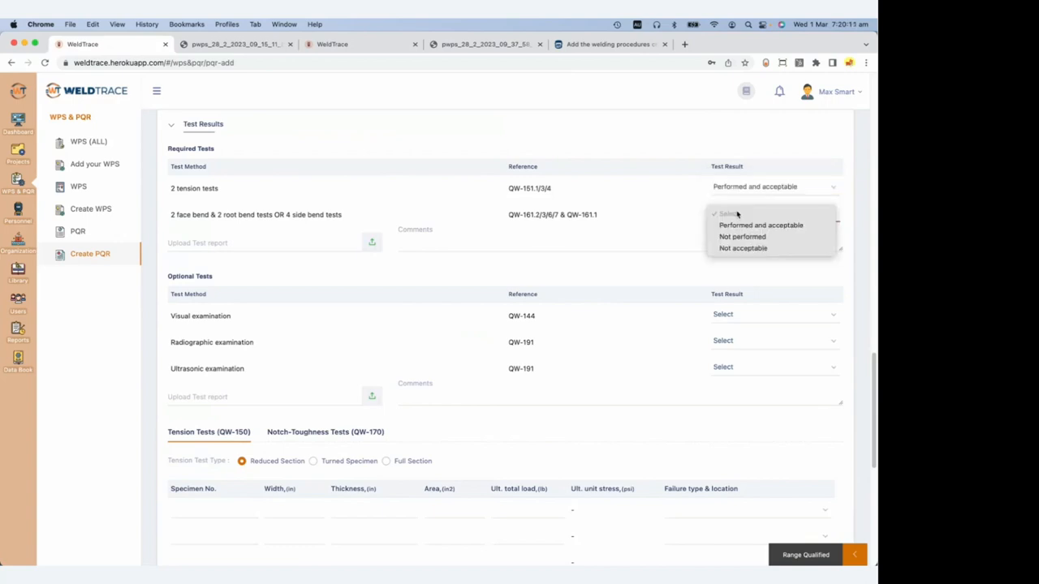
click(739, 226)
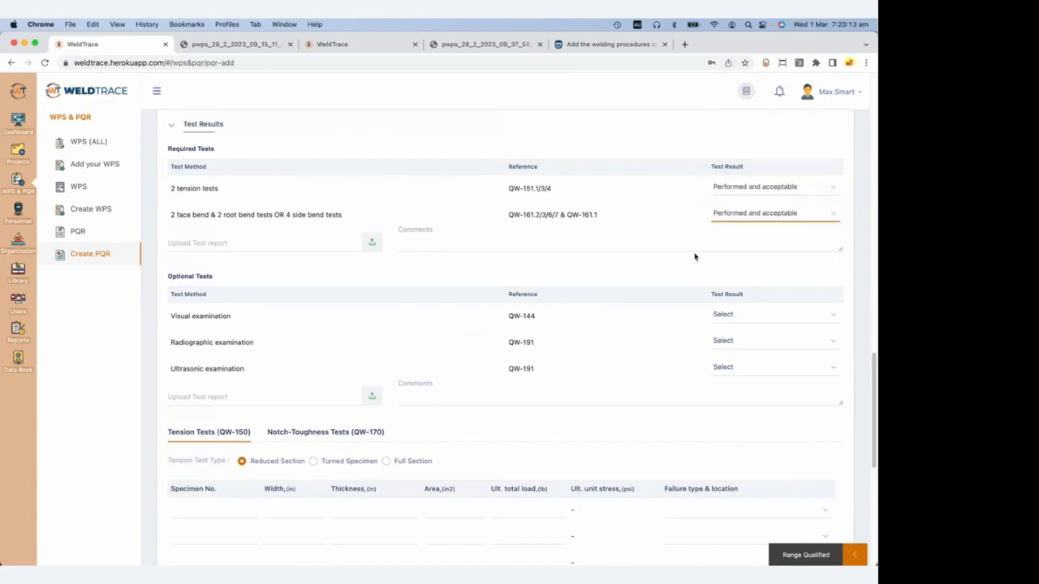
Upload NDE R 01_0.pdf from the Demo files folder as the test report for the required tests.
click(273, 246)
click(274, 246)
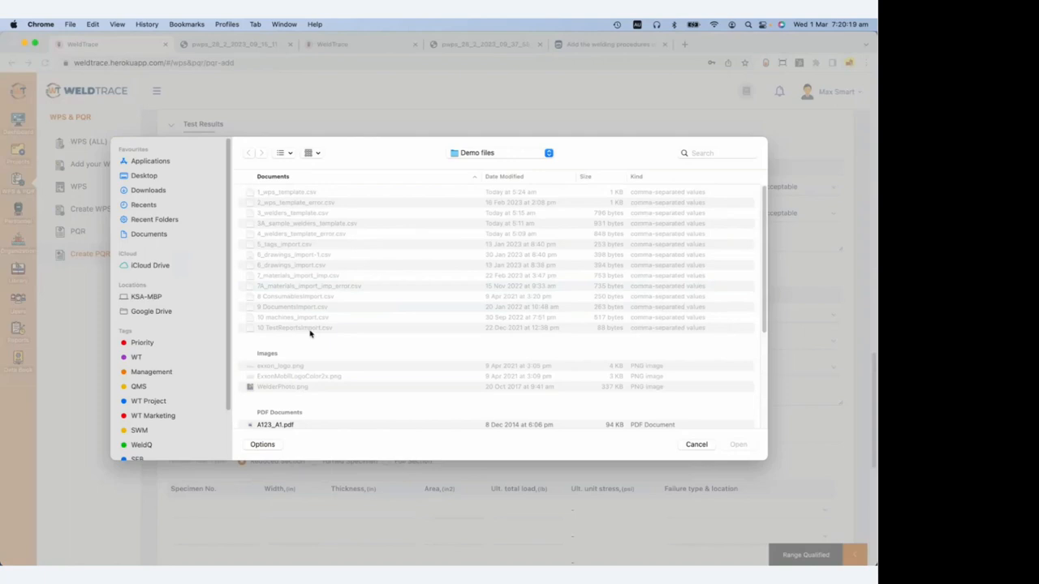
scroll(309, 333, down, 3)
click(300, 368)
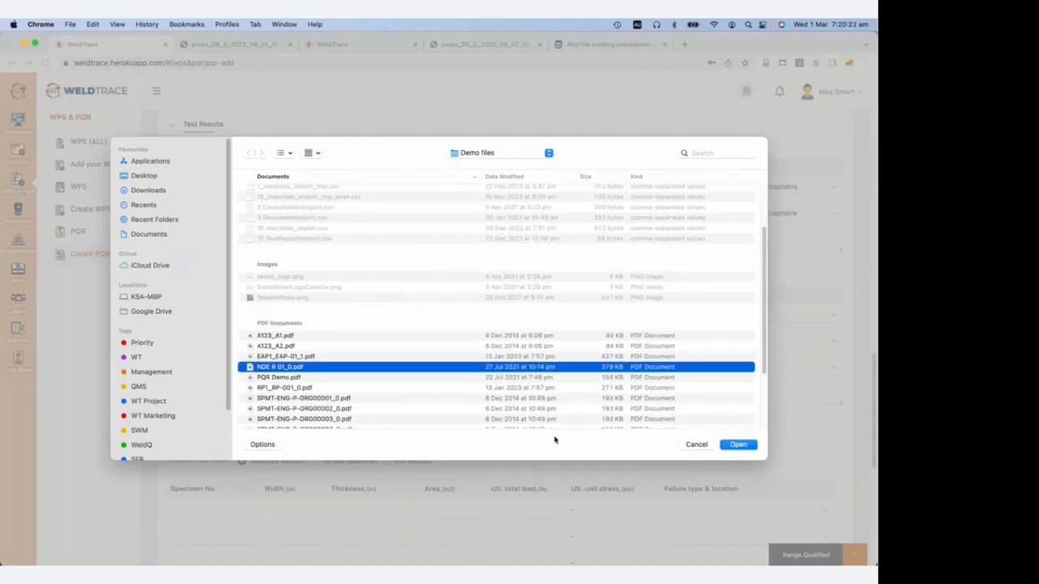
key(Return)
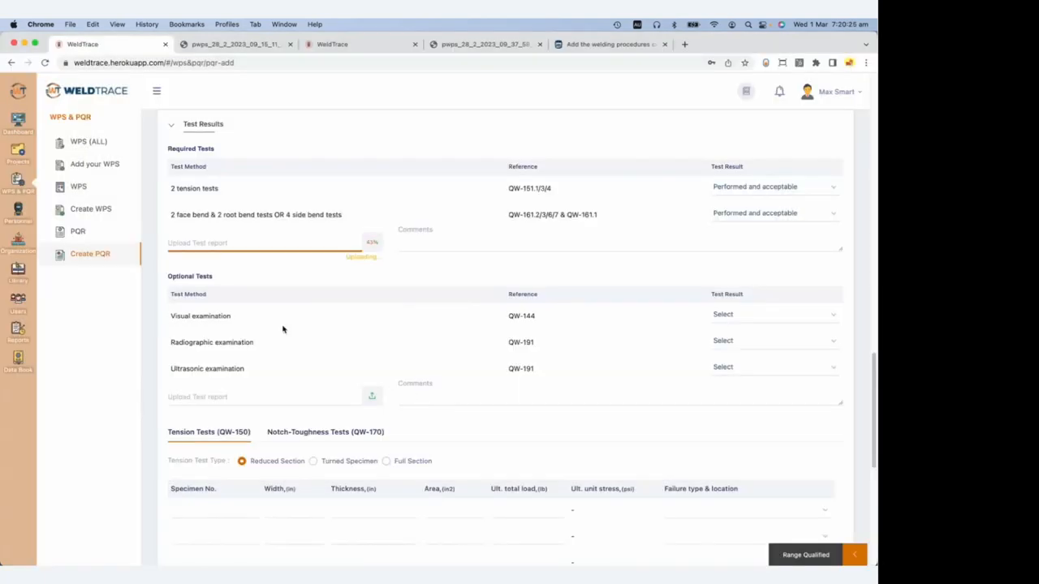
In the optional tests, set visual examination to Performed and acceptable, and radiographic and ultrasonic examination to Not performed.
click(767, 319)
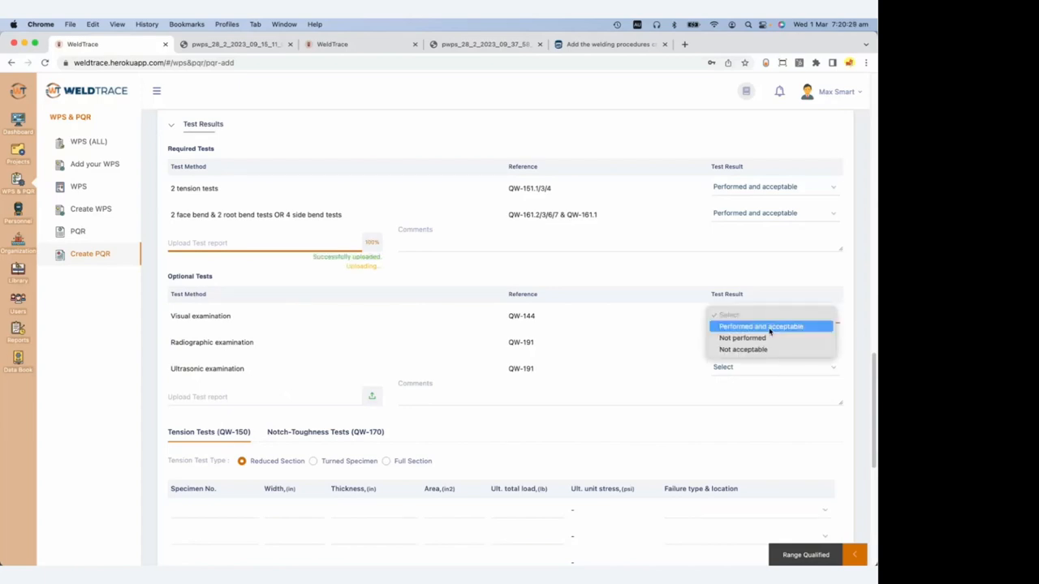
click(767, 327)
click(755, 345)
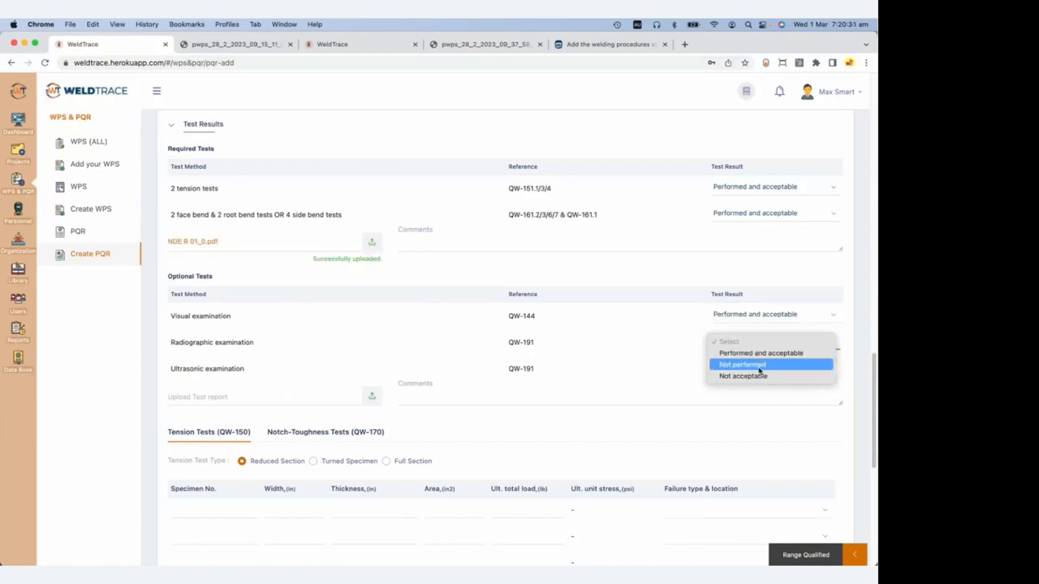
click(751, 365)
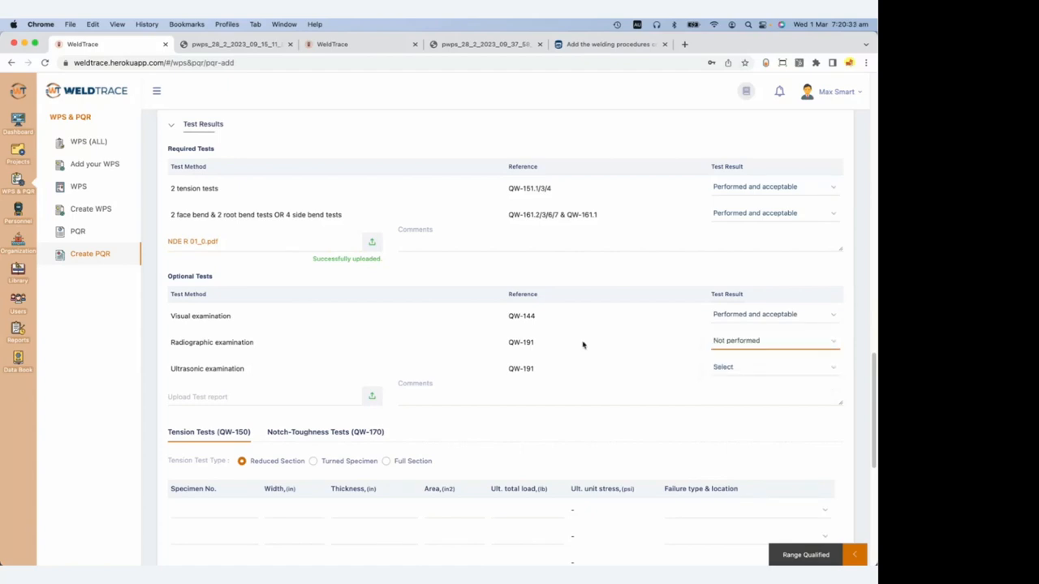
click(774, 374)
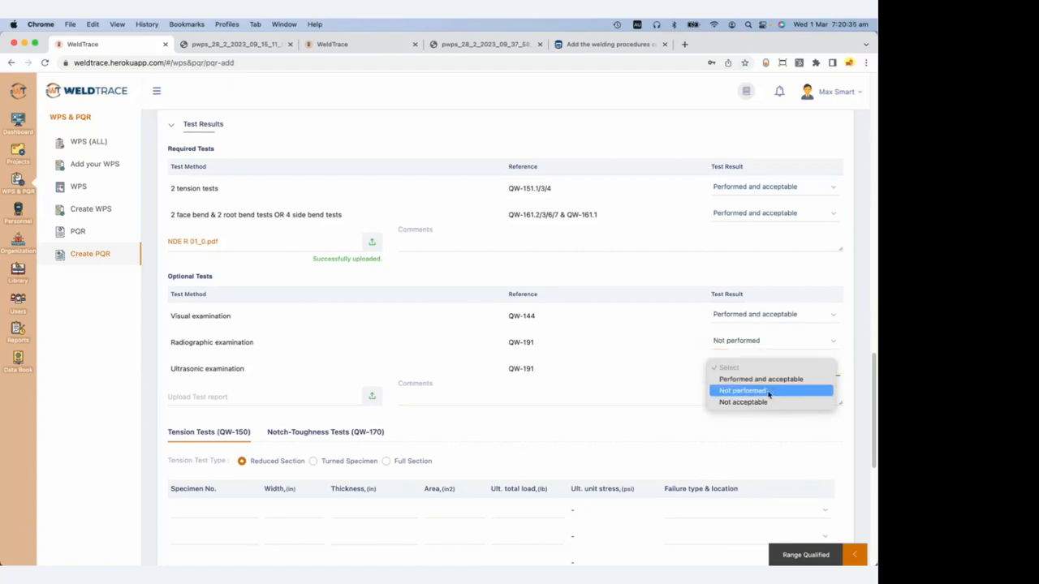
click(768, 390)
Enter reduced-section tension specimen 1 with a width of 1 in, a thickness of .25 in and an area of .25 in2.
scroll(703, 389, down, 5)
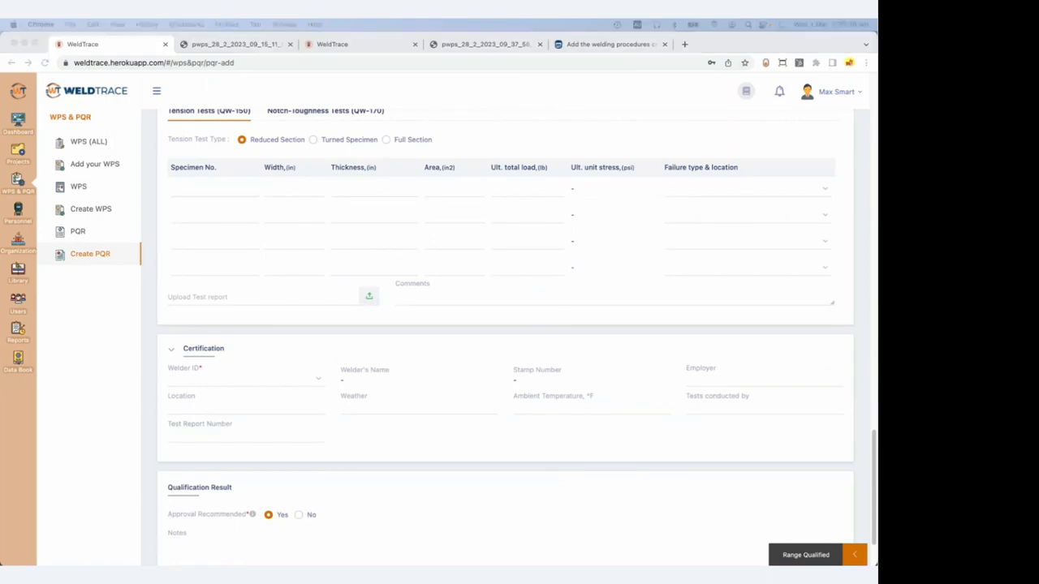
click(219, 199)
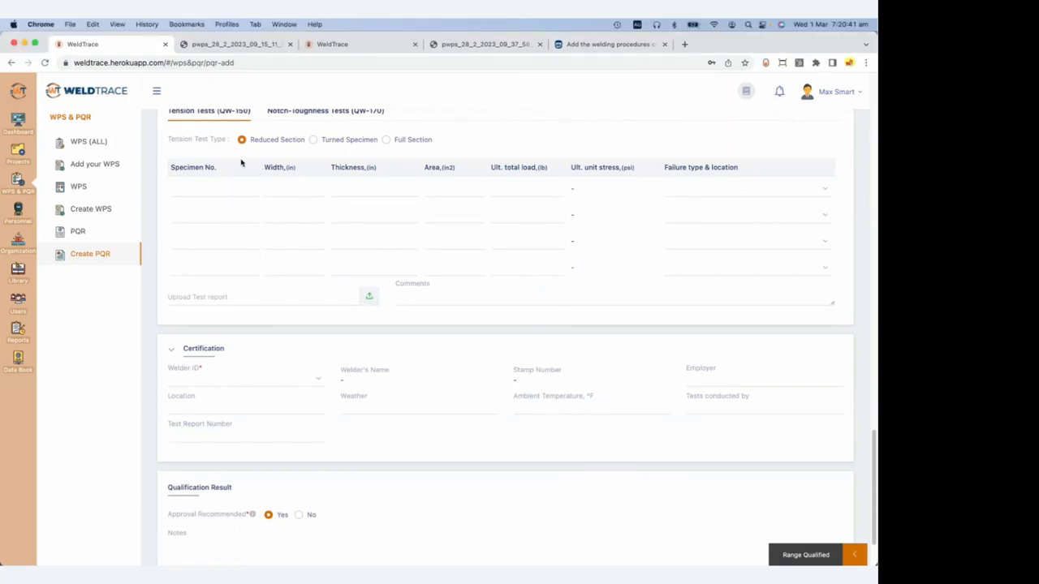
click(212, 187)
text(1)
click(283, 189)
text(1)
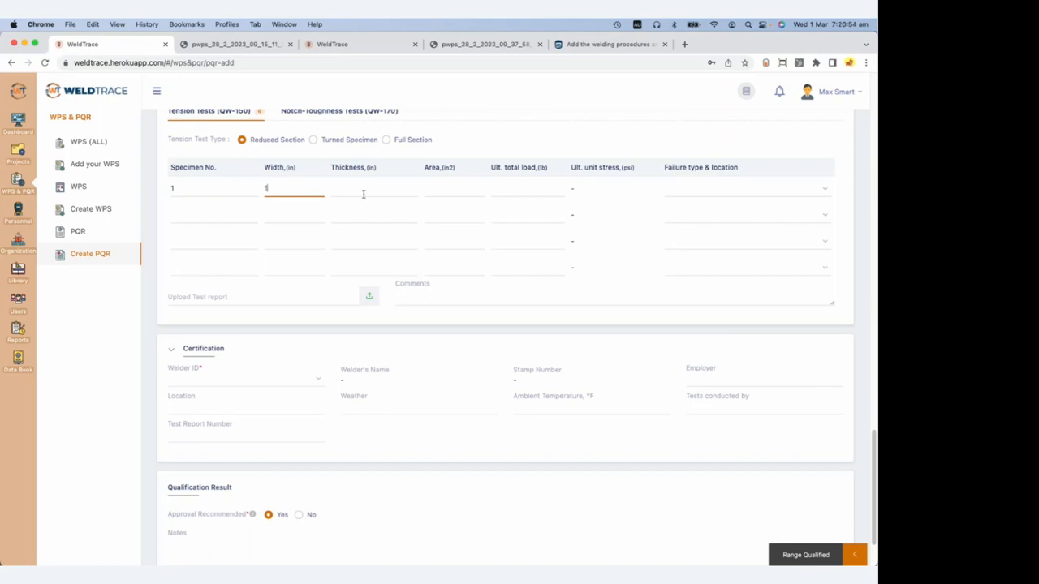
click(387, 190)
text(.25)
click(453, 187)
text(.25)
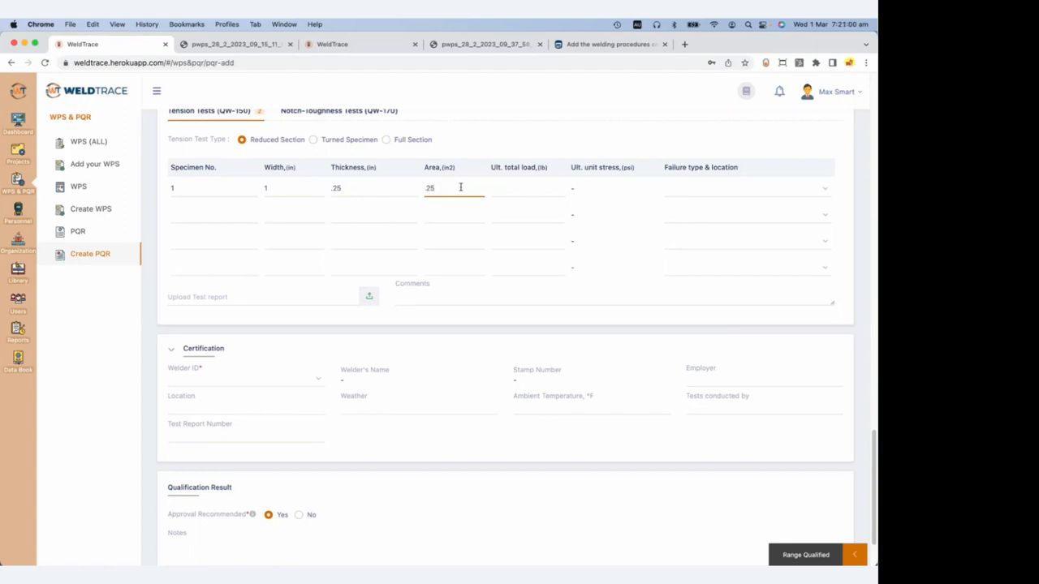
Try an ultimate total load of 12000 lb for tension specimen 1.
click(520, 189)
text(12000)
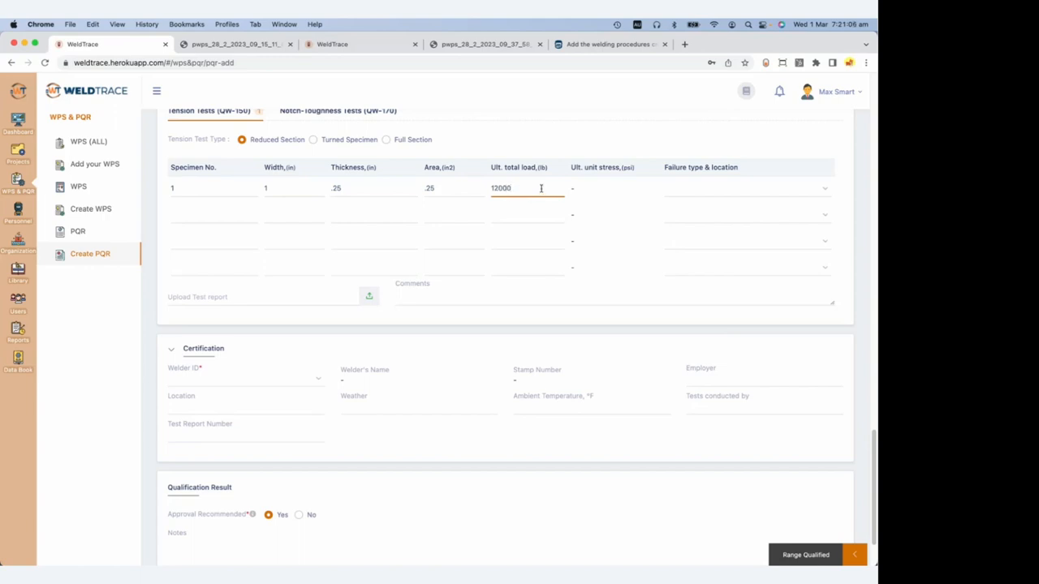
click(595, 188)
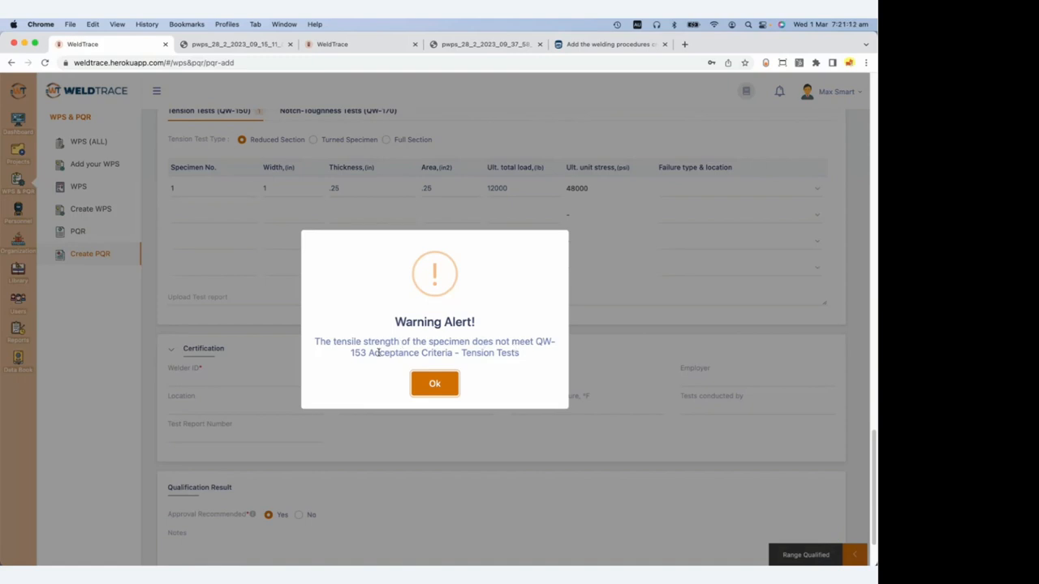
click(432, 383)
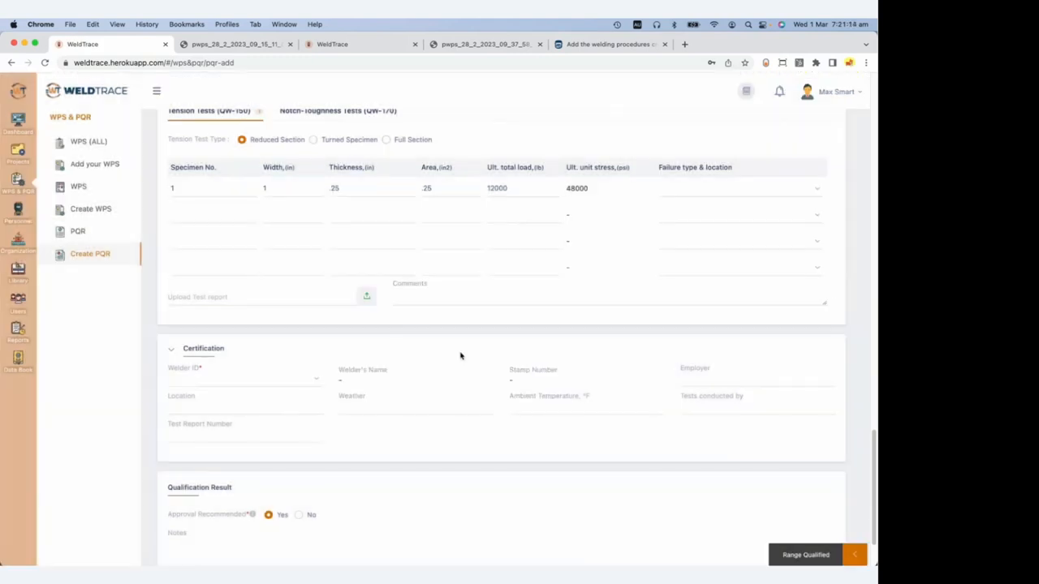
Set the ultimate total load of tension specimen 1 to 15000 lb.
click(499, 188)
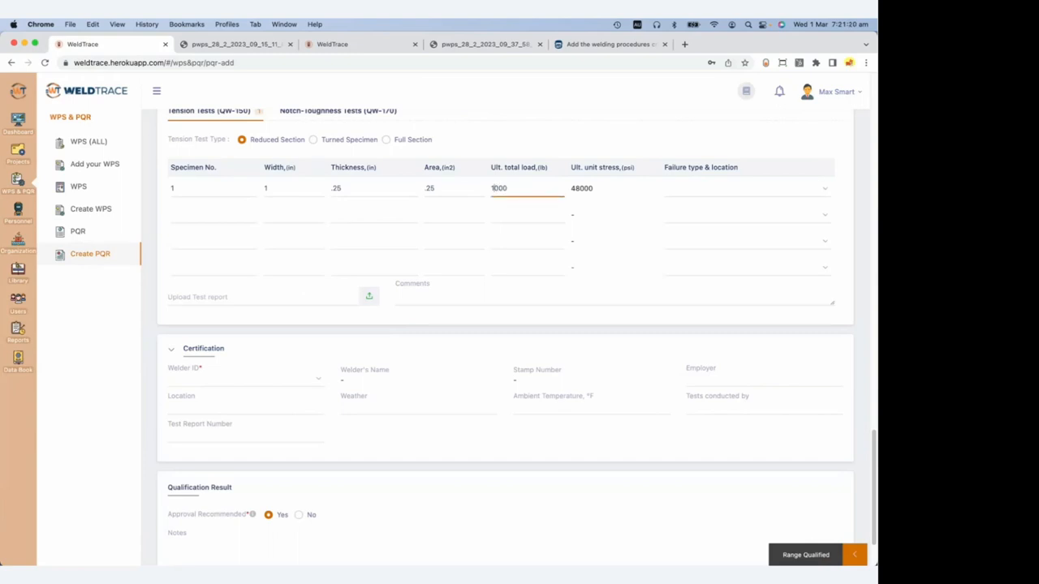
text(5)
click(448, 188)
Check the base metal's SMTS and set the failure type and location of tension specimen 1 to Ductile - Base Metal.
scroll(592, 207, up, 1)
scroll(593, 206, up, 11)
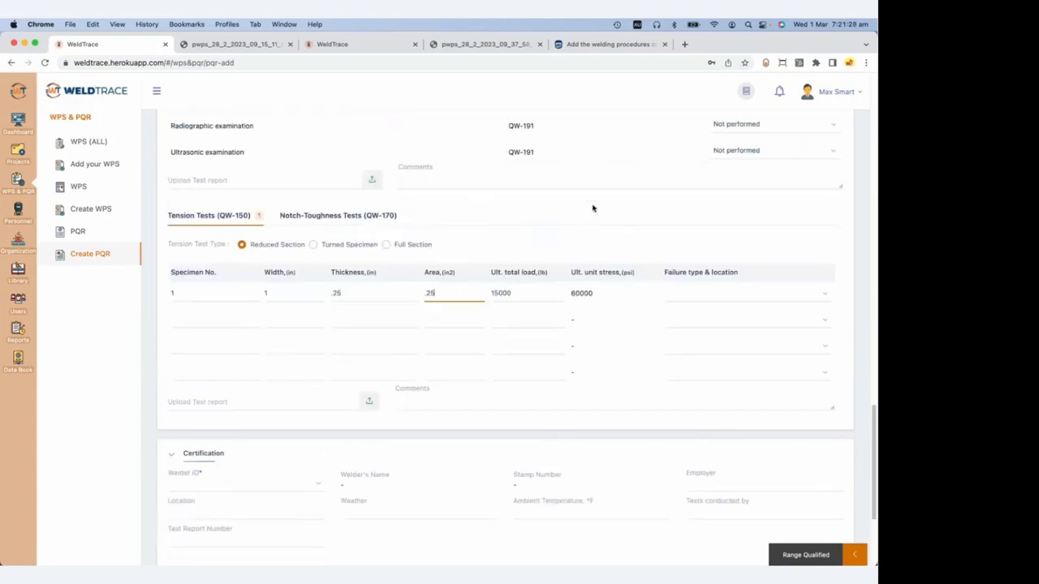
scroll(477, 240, up, 6)
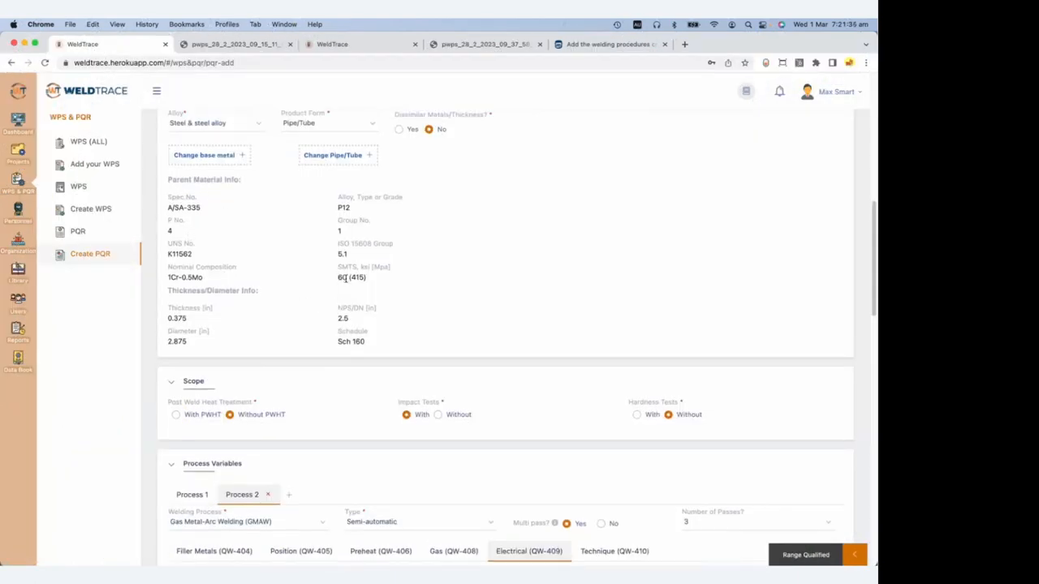
scroll(549, 286, down, 5)
scroll(549, 286, down, 10)
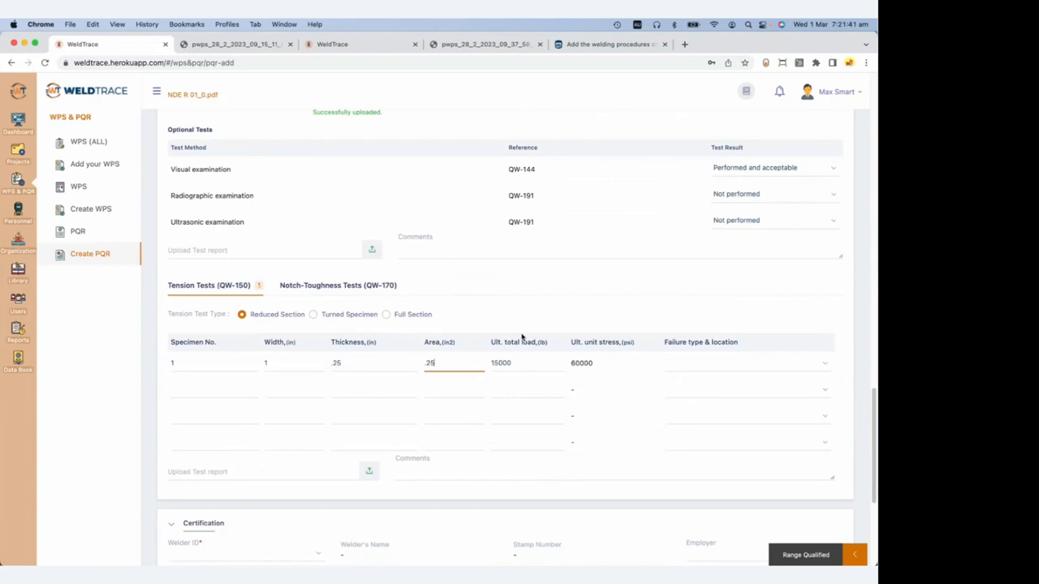
click(724, 374)
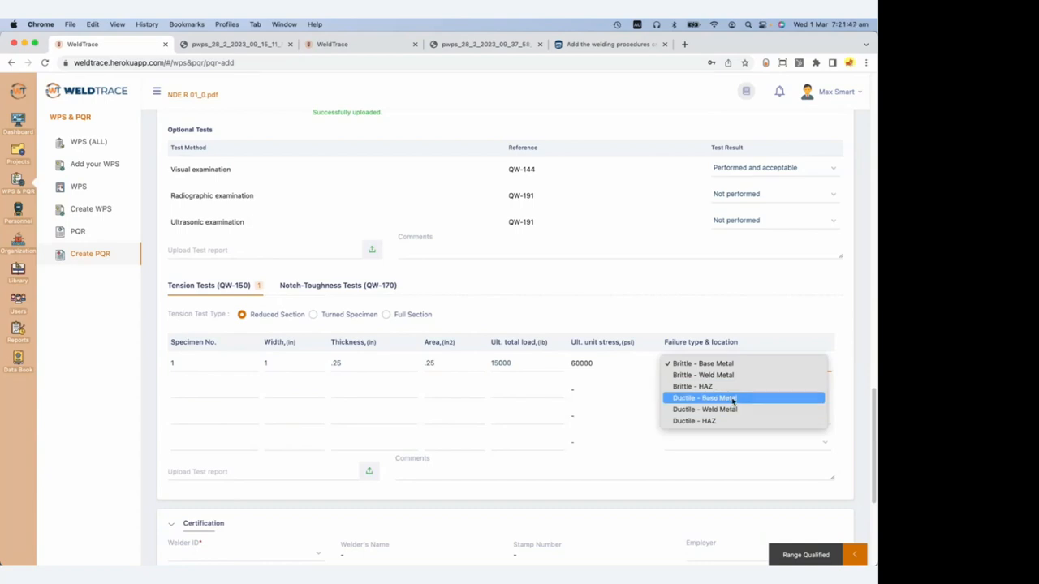
click(733, 399)
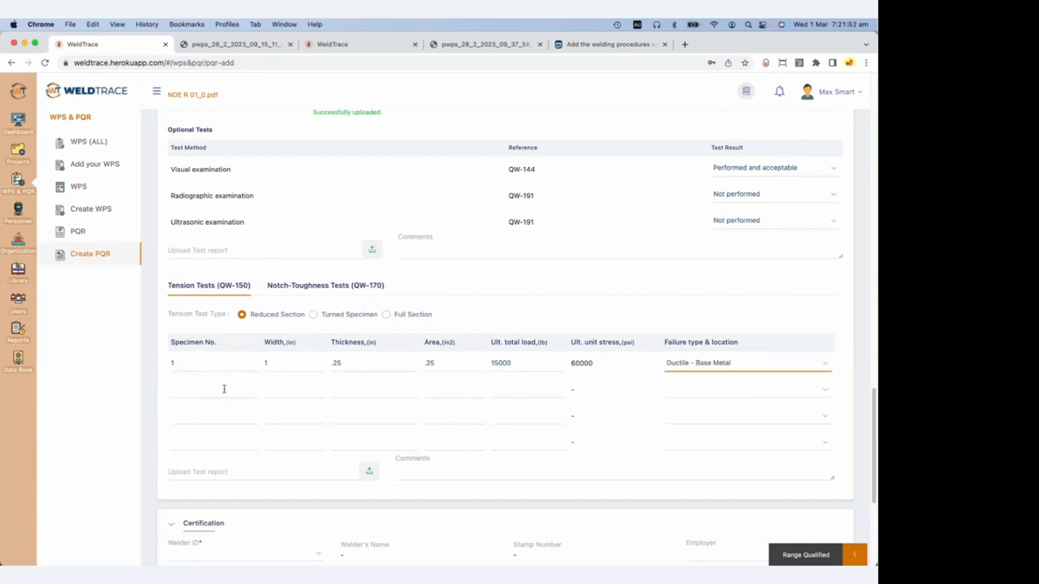
Enter specimen 1 in the notch-toughness tests (QW-170) with notch location Base metal and notch type V-notch.
click(312, 284)
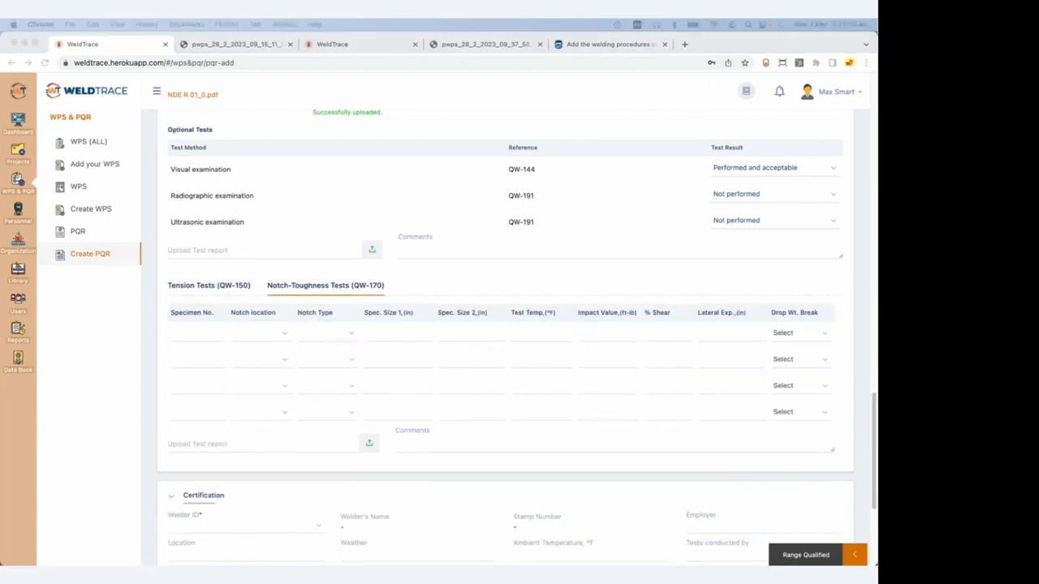
click(202, 338)
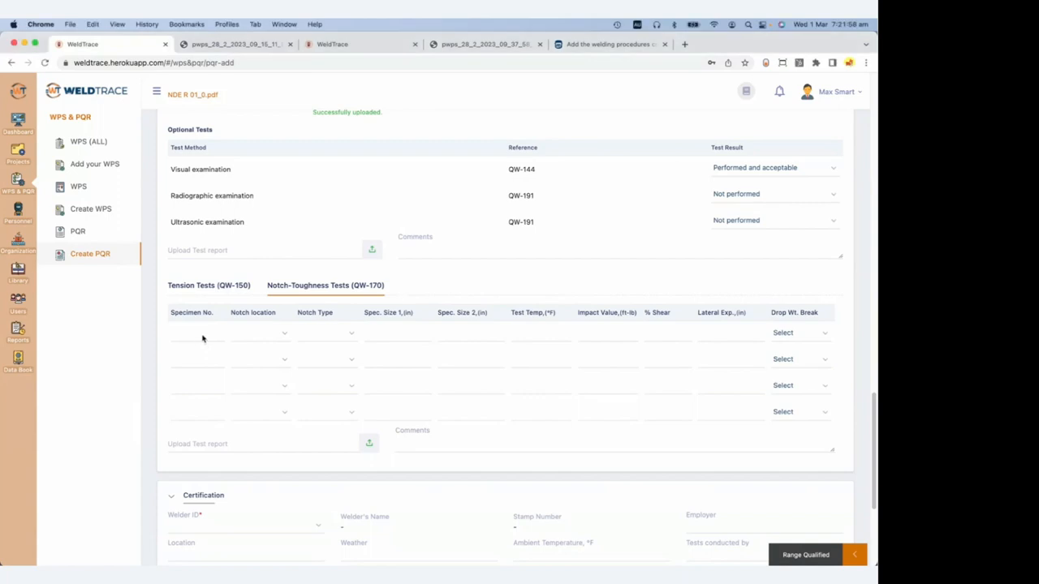
click(202, 335)
text(1)
click(274, 336)
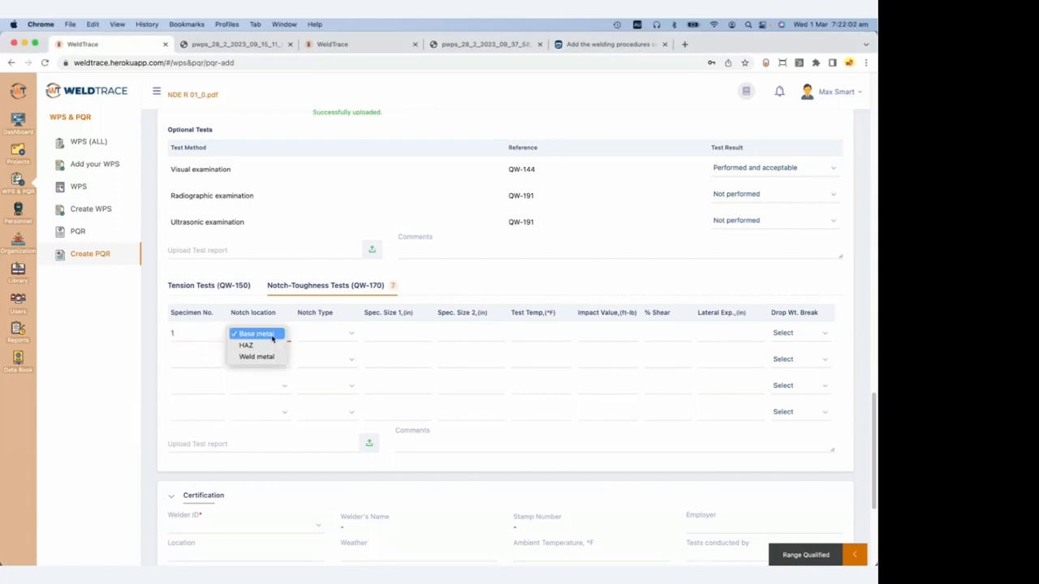
click(274, 335)
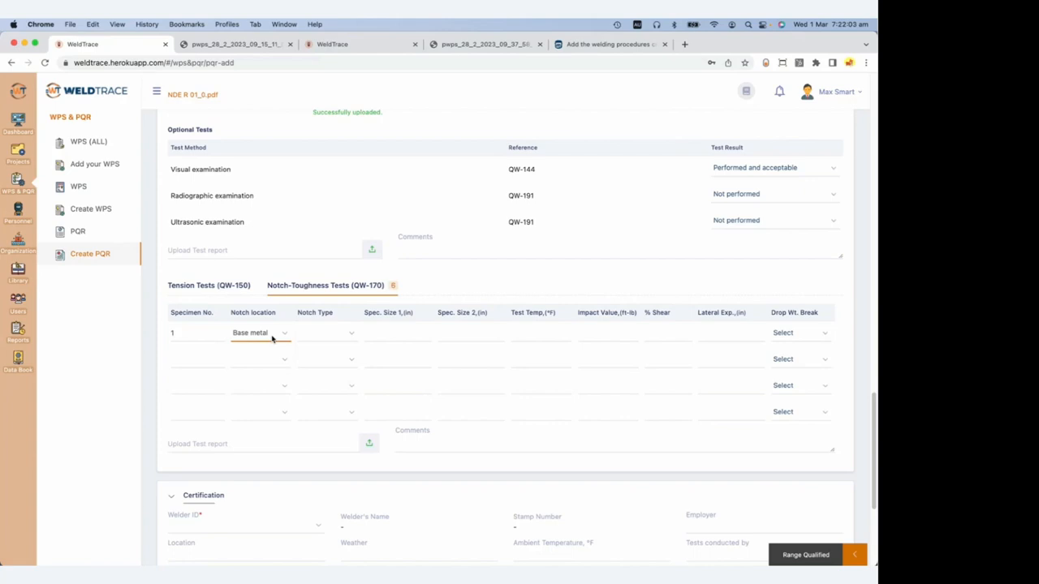
click(318, 336)
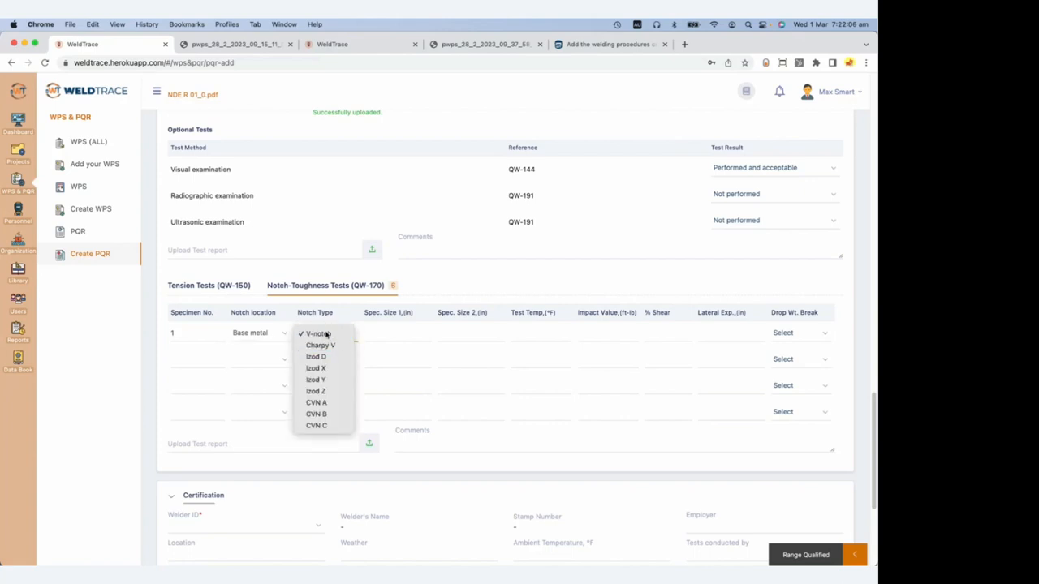
click(325, 333)
Enter specimen sizes of .4 in by .4 in and a test temperature of -50 °F for notch-toughness specimen 1.
click(403, 333)
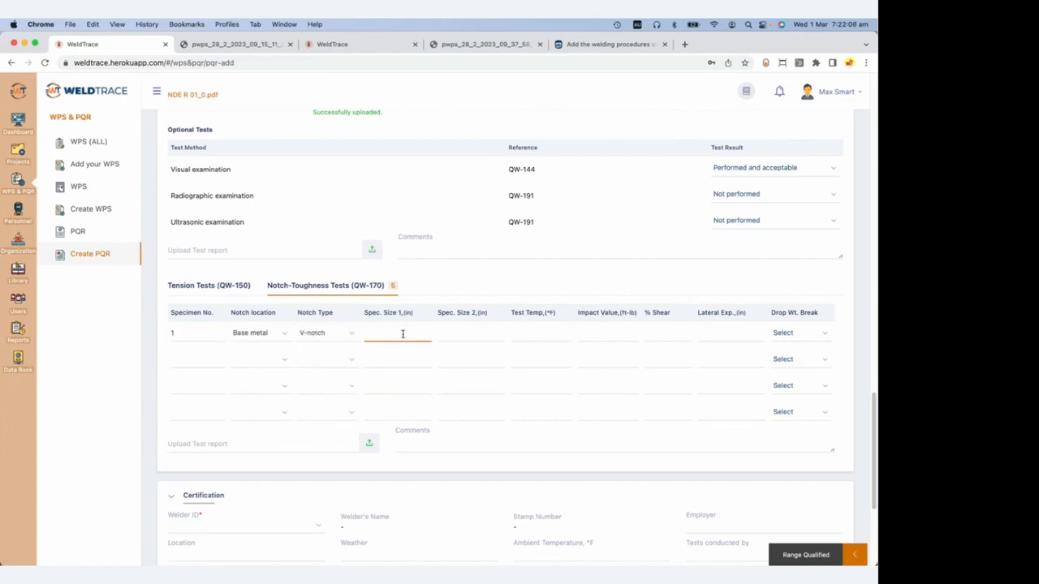
text(.4)
key(Tab)
text(.4)
key(Tab)
text(-50)
key(Tab)
Complete notch-toughness specimen 1 with impact value 14 ft-lb, 60 % shear, lateral expansion .01 in and drop weight result Break.
text(14)
key(Tab)
text(60)
key(Tab)
text(.01)
key(Tab)
click(816, 335)
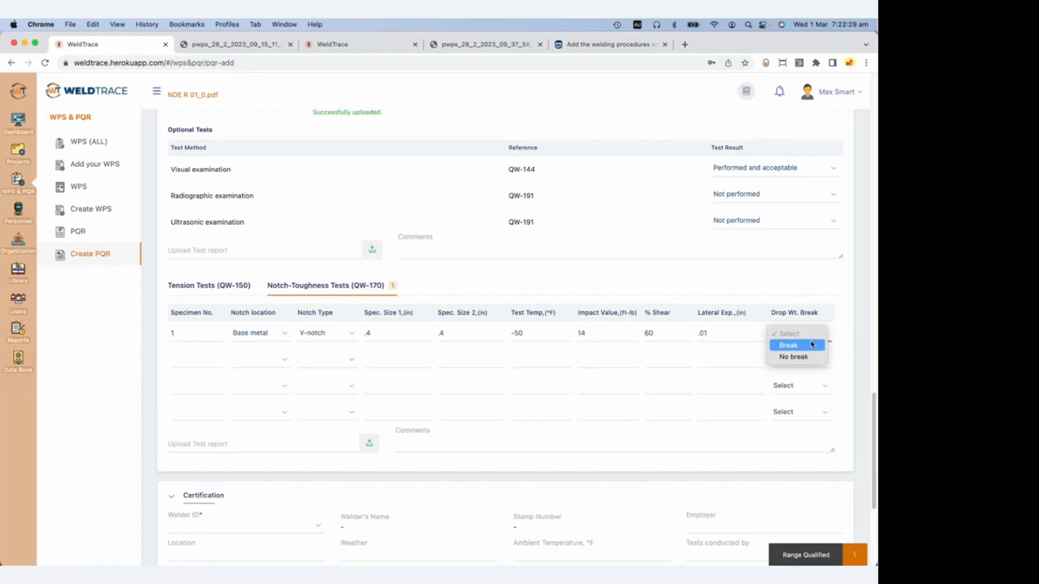
click(810, 344)
Select the welder's ID in the Certification section of the PQR.
scroll(613, 401, down, 3)
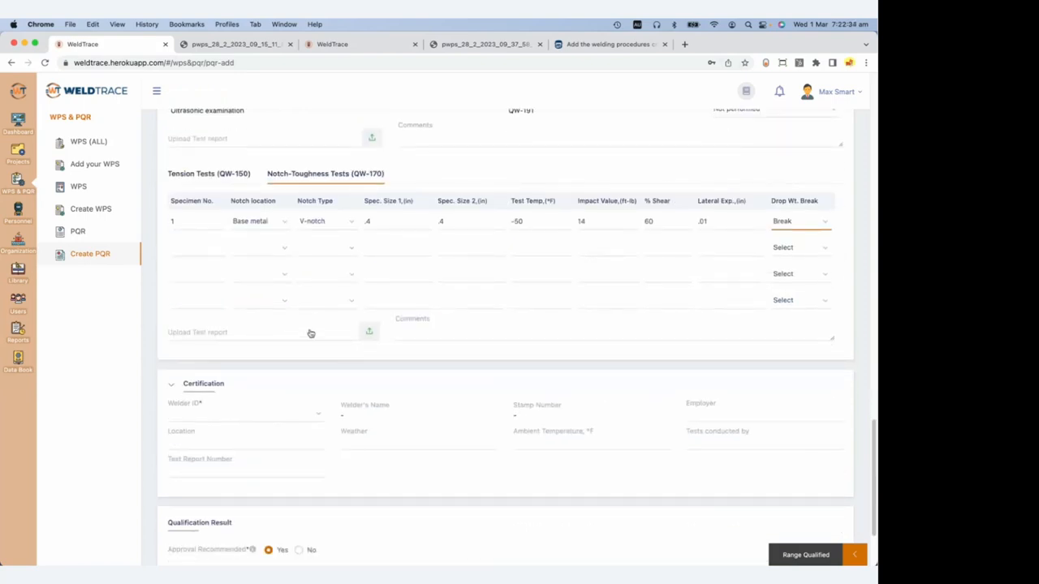
click(261, 417)
click(260, 417)
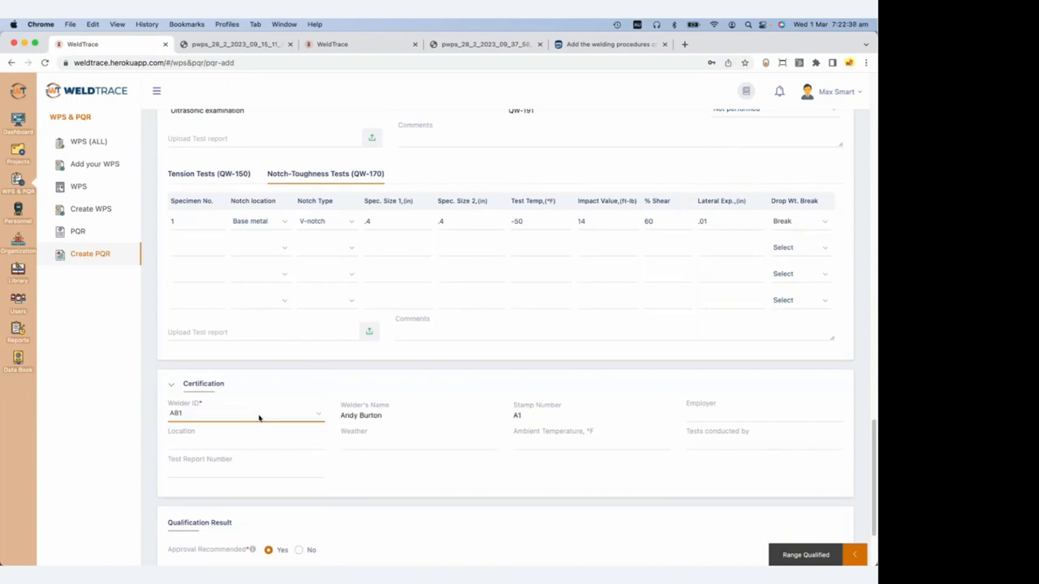
Examine the Range Qualified summary of the PQR for joint, thickness, P-Number and per-process ranges, and close it.
scroll(353, 435, down, 3)
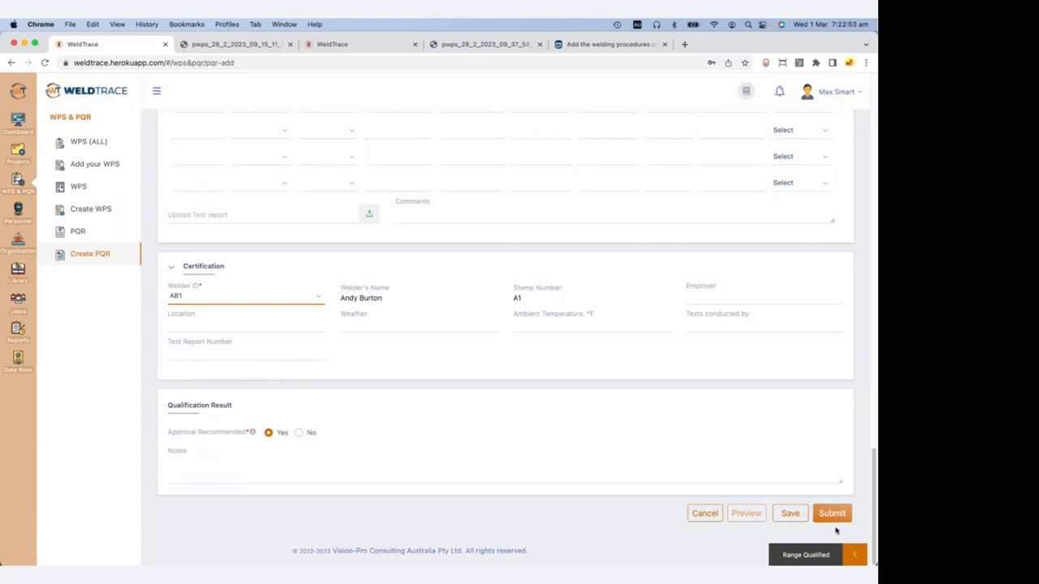
click(856, 556)
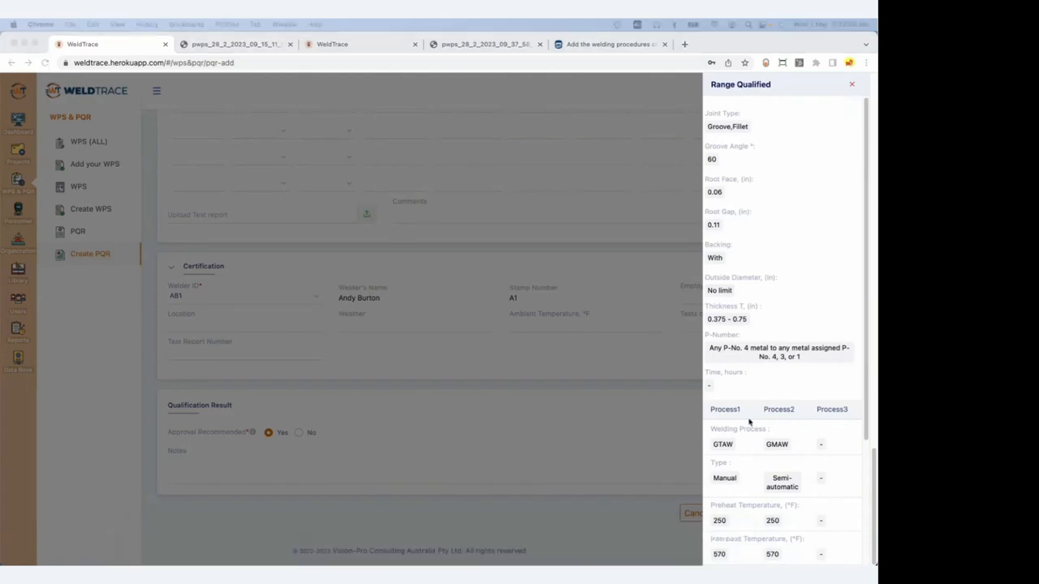
scroll(784, 320, down, 5)
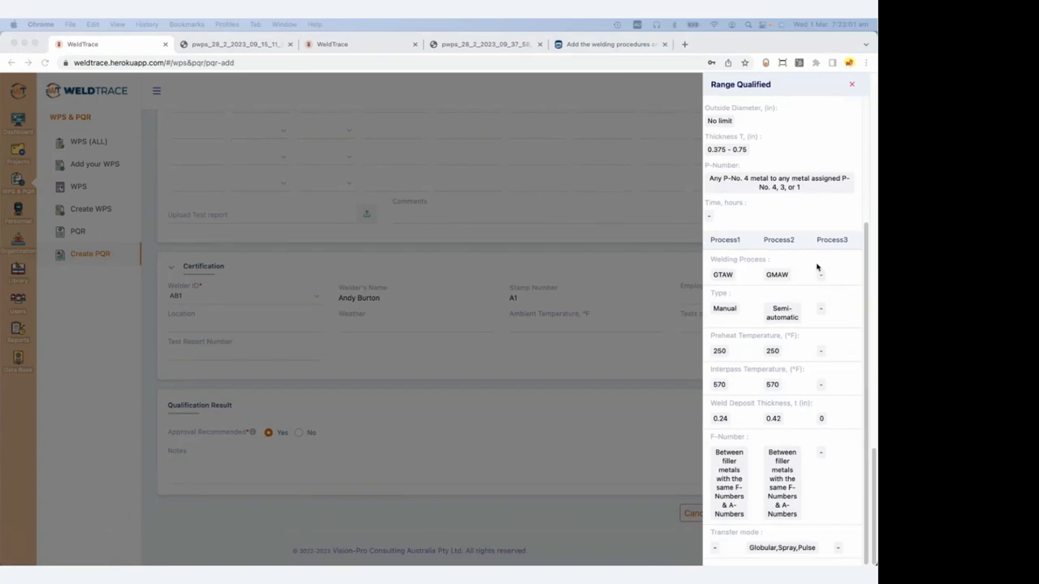
click(659, 448)
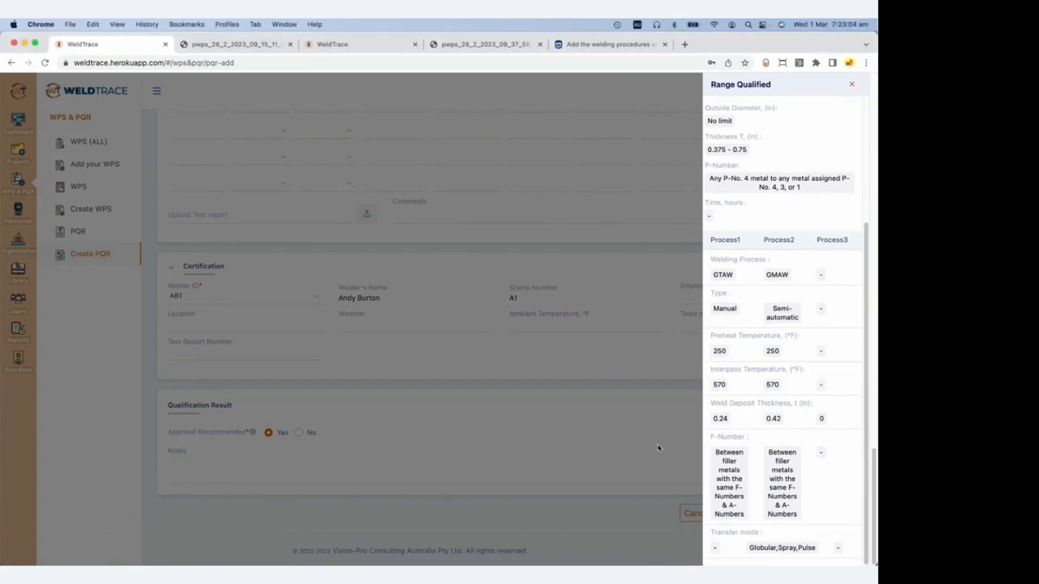
click(658, 448)
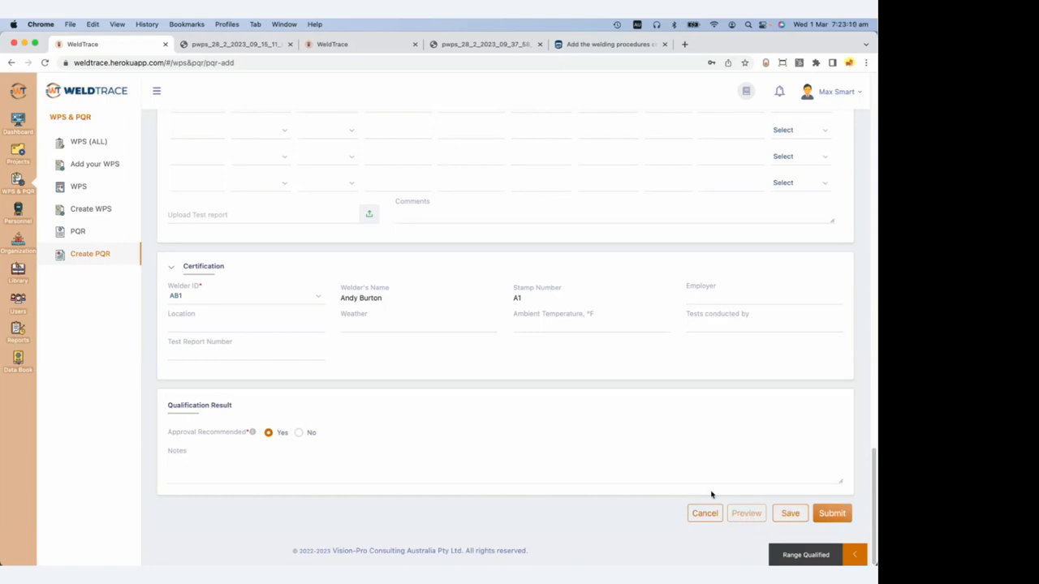
Submit the completed PQR with approval recommended, looking over the form's joint, process variable and test result sections.
click(839, 519)
scroll(414, 350, up, 1)
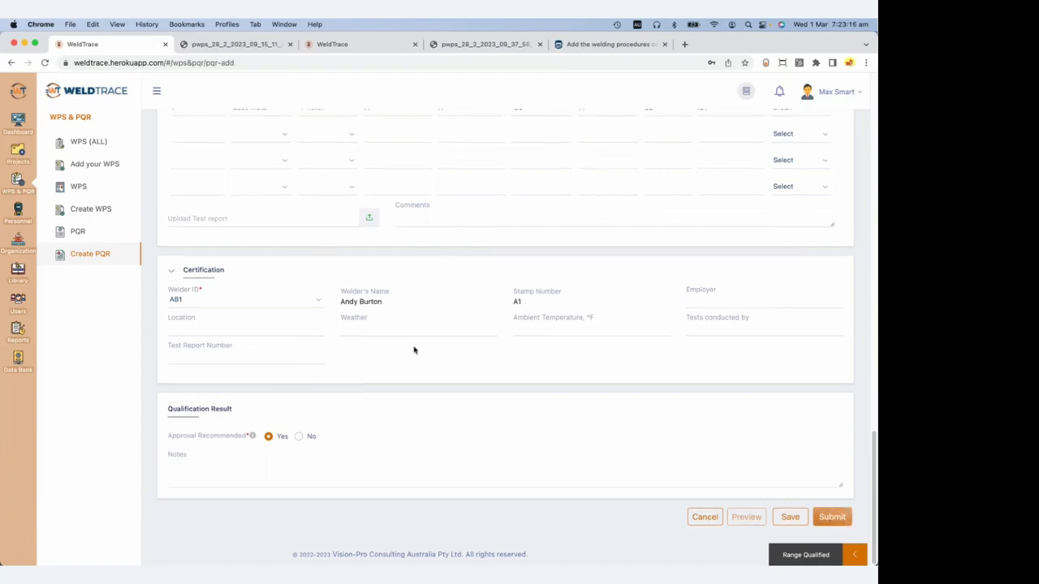
scroll(414, 349, up, 15)
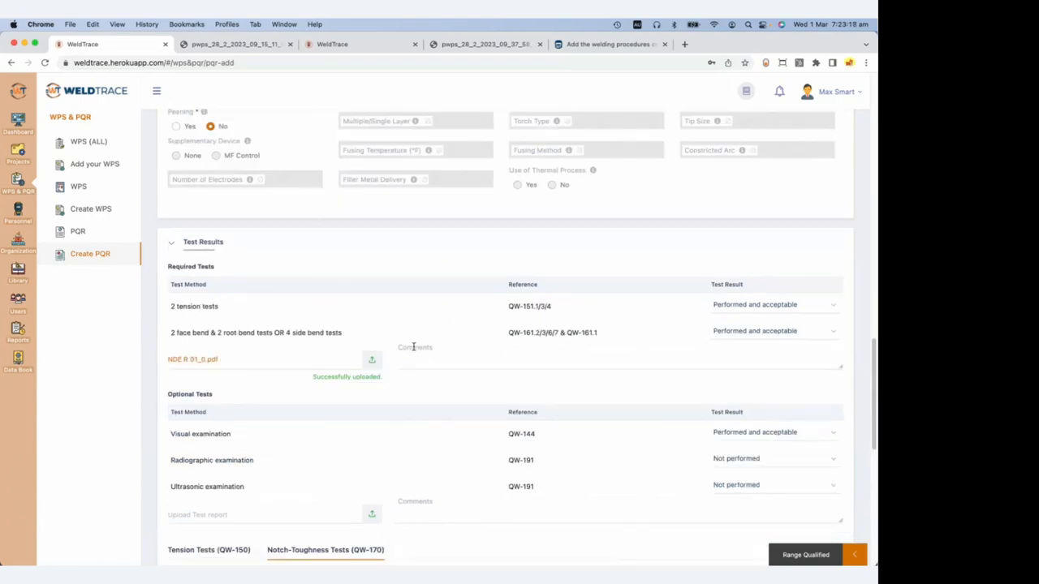
scroll(414, 349, up, 15)
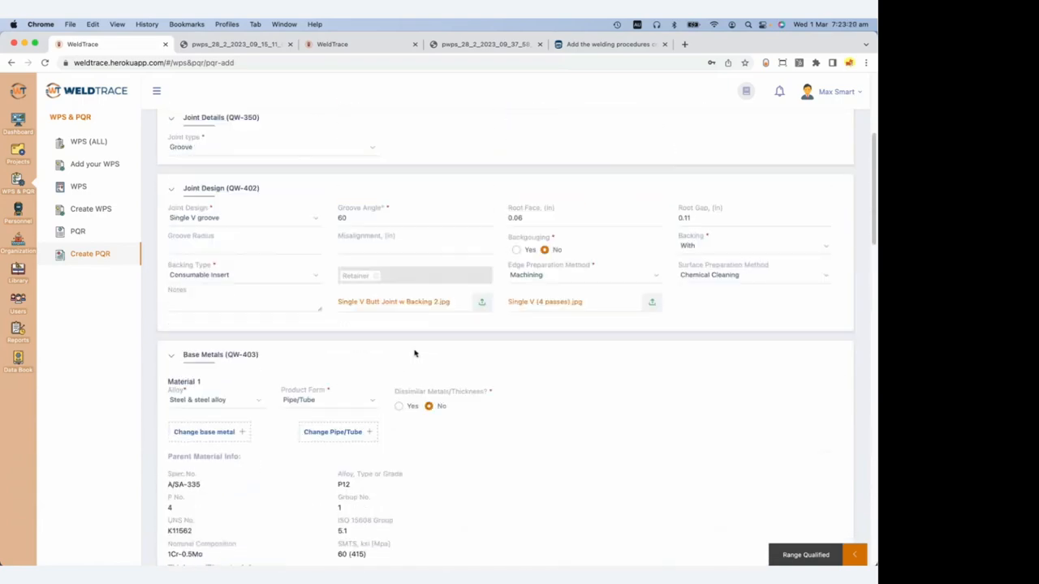
scroll(415, 354, down, 15)
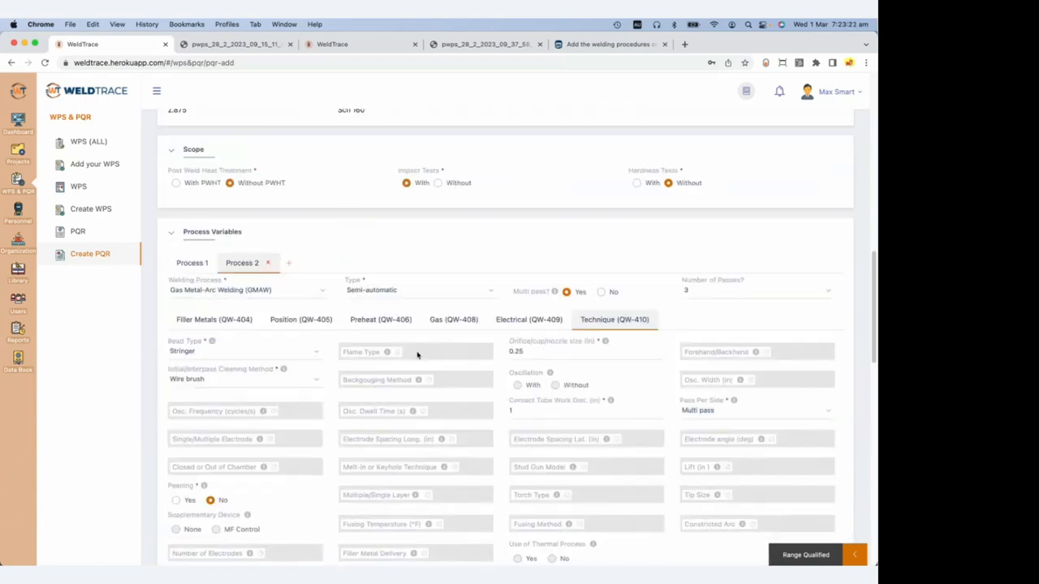
scroll(417, 355, down, 10)
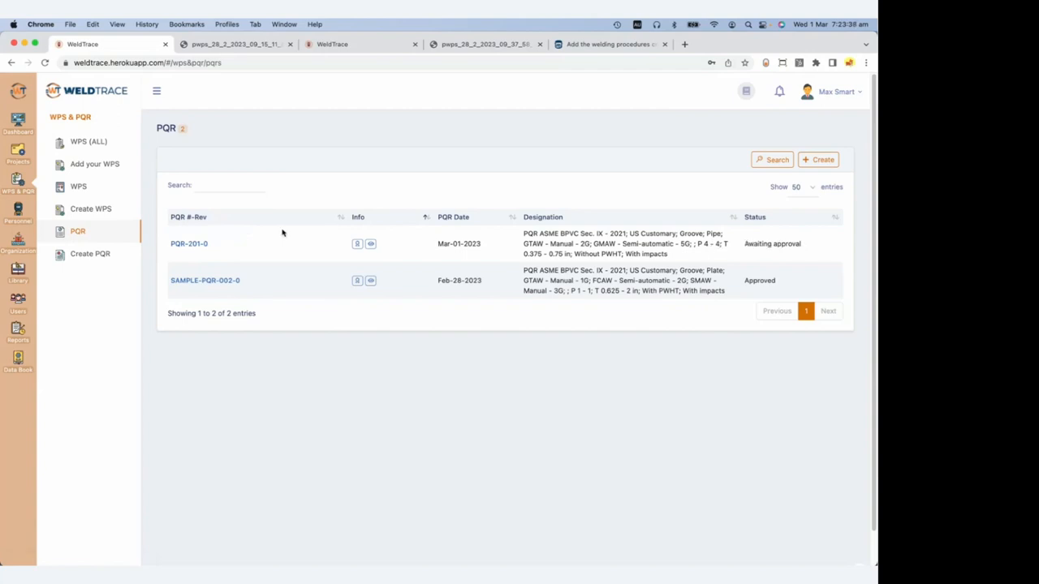
Open PQR-201-0, review its details and test results, and submit it with approval status Approved.
click(190, 247)
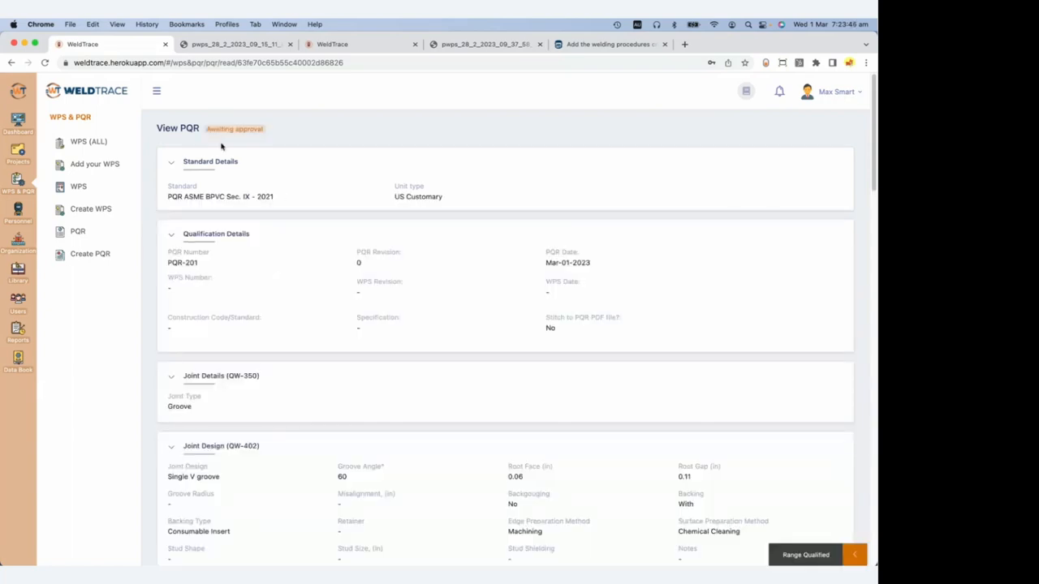
scroll(360, 335, down, 5)
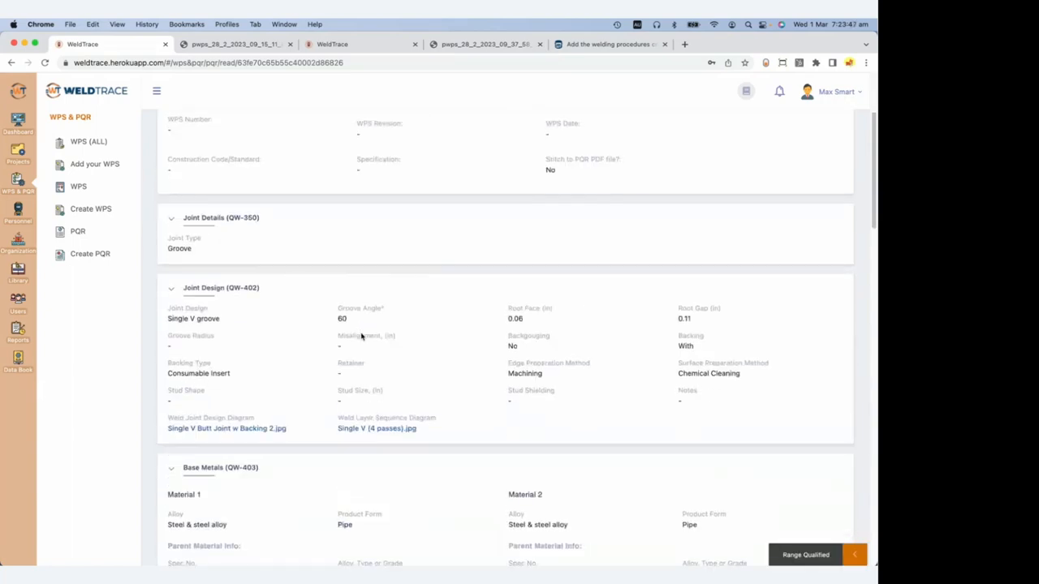
scroll(335, 350, down, 7)
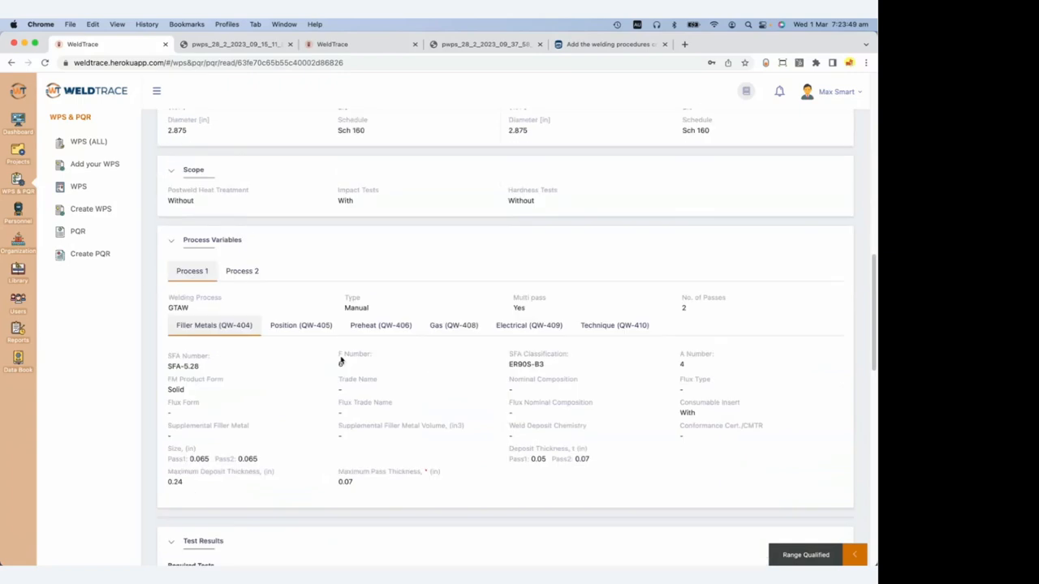
scroll(354, 349, down, 7)
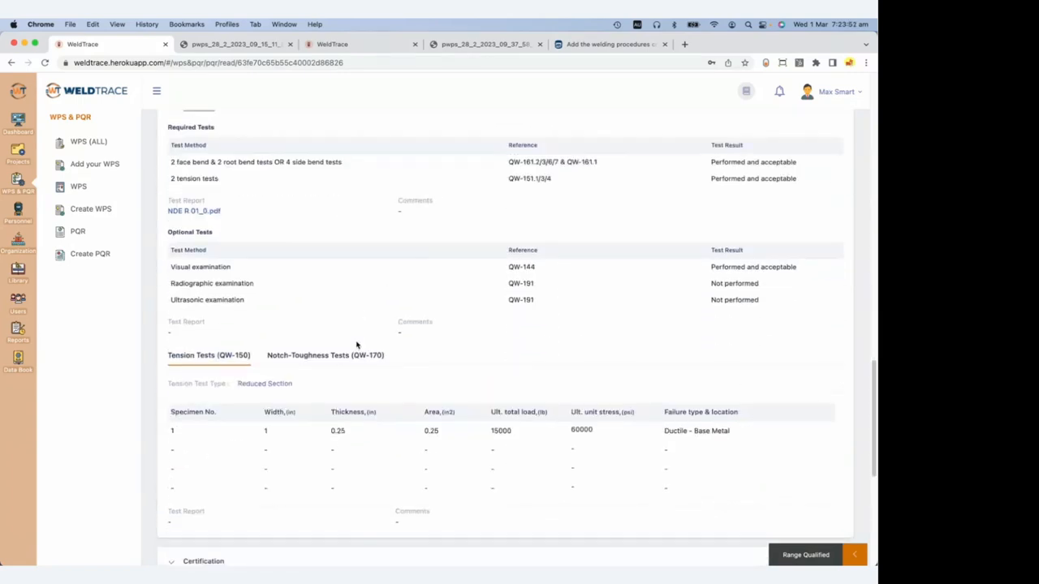
scroll(380, 214, down, 6)
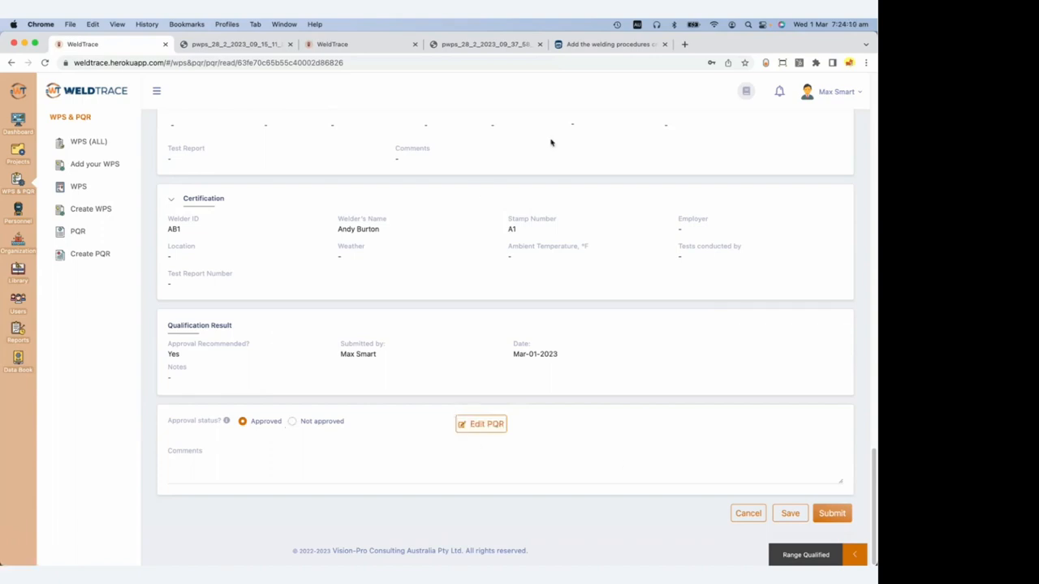
click(838, 516)
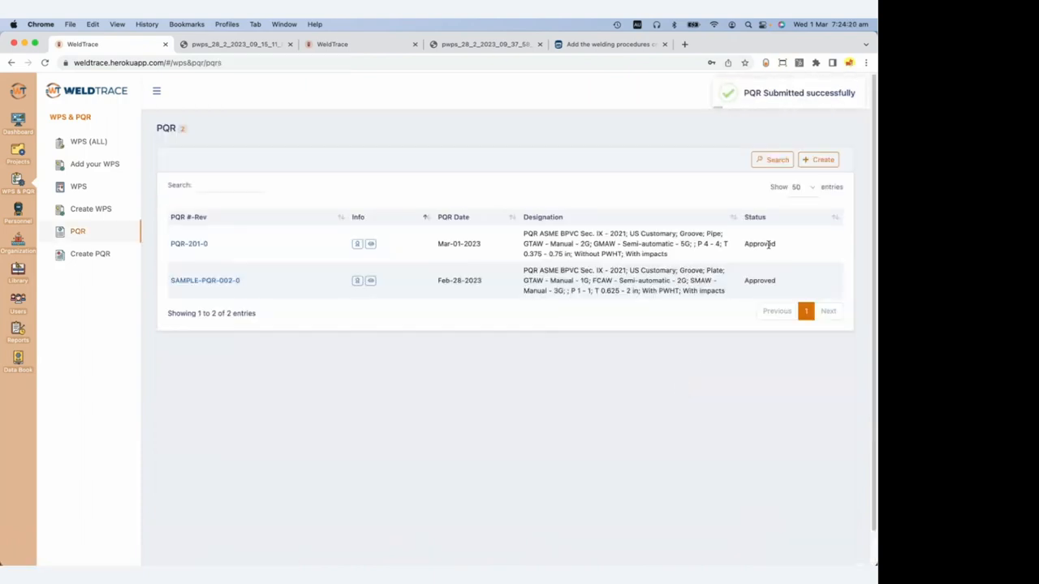
Open the PDF of PQR-201-0, enlarge it to 150% and examine the joint, base metal, electrical, technique and testing sections.
click(357, 244)
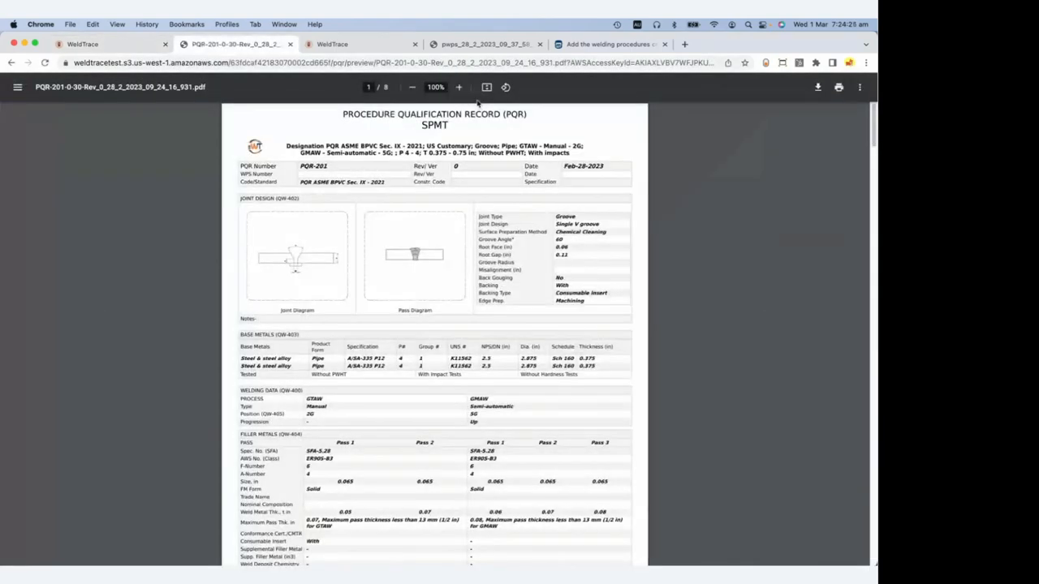
click(459, 88)
click(460, 88)
click(459, 87)
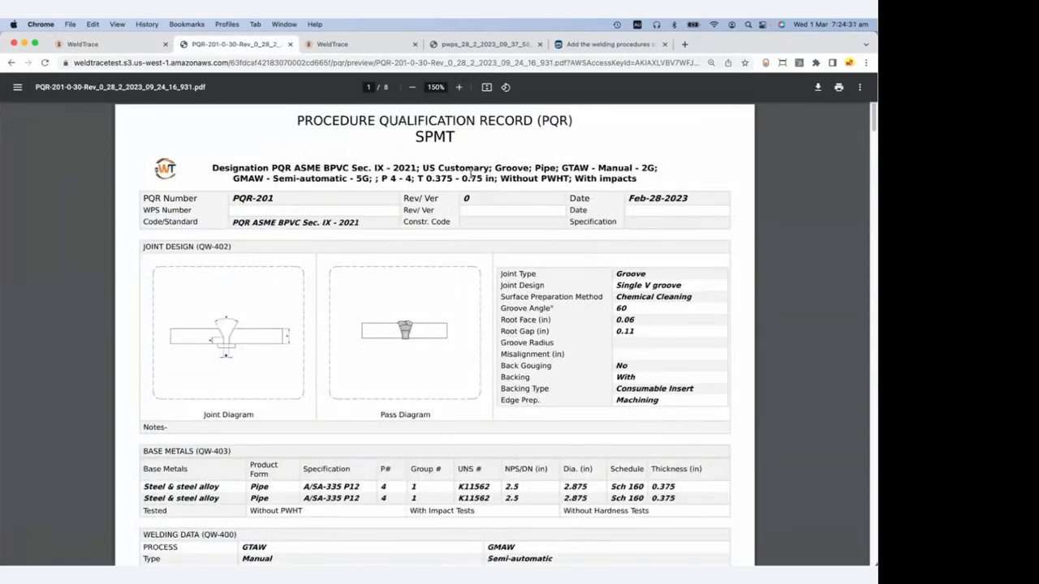
scroll(536, 301, down, 3)
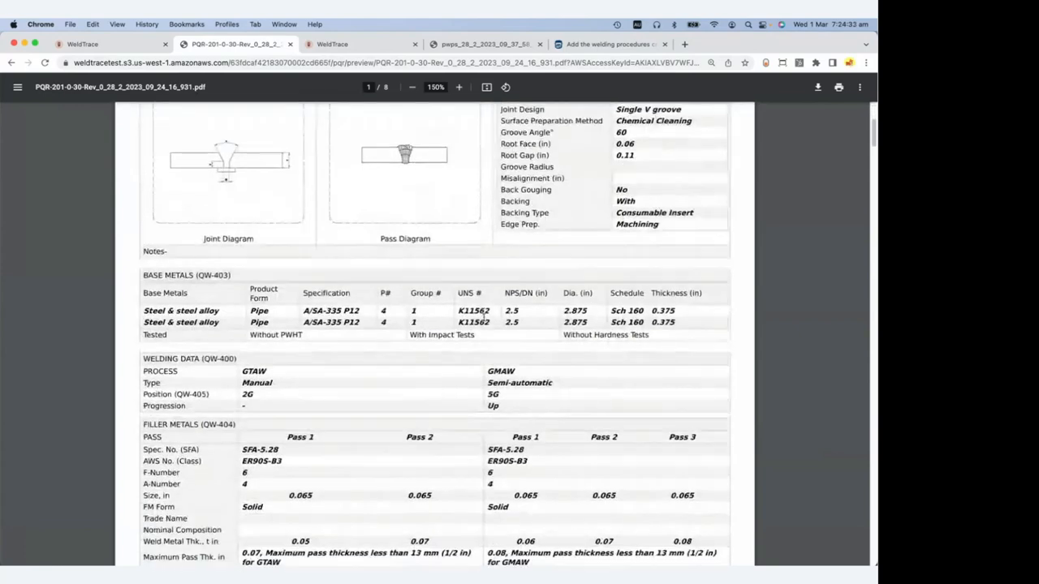
scroll(484, 316, down, 15)
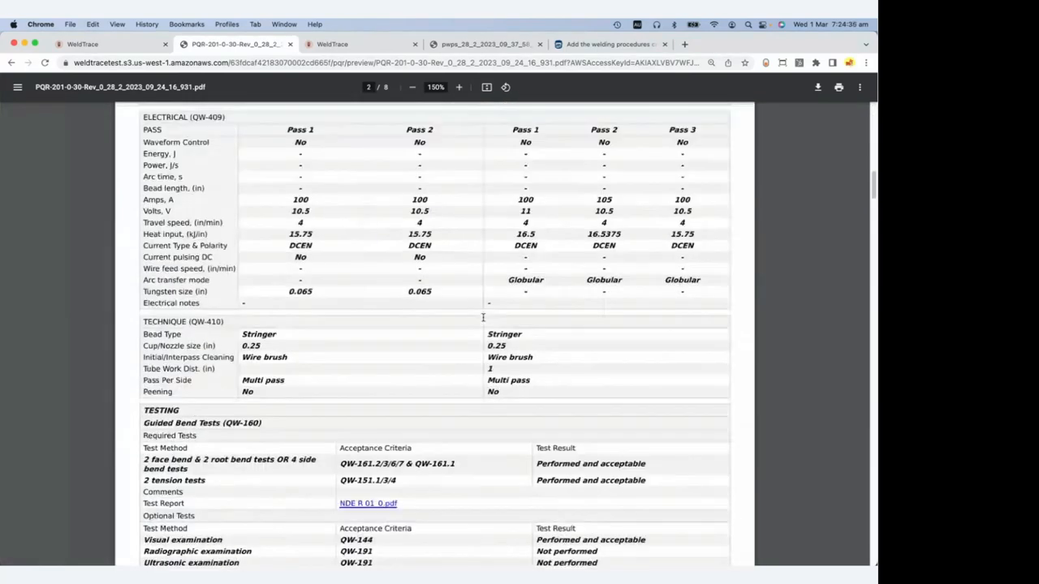
scroll(483, 317, down, 3)
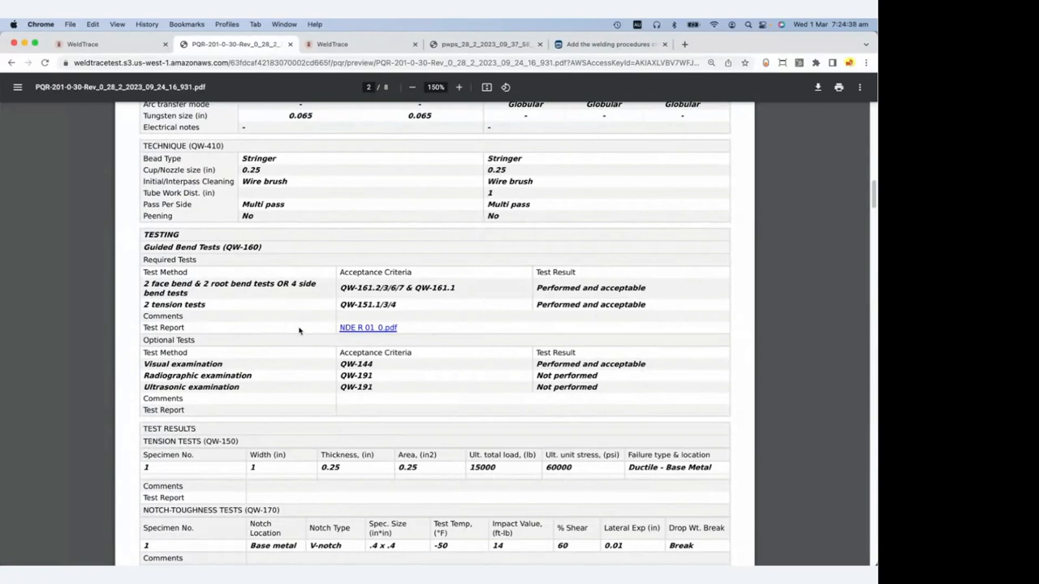
Examine the attached NDE R 01_0.pdf test report and the PQR's test results, range qualified and certification signatures.
click(368, 328)
scroll(484, 373, up, 15)
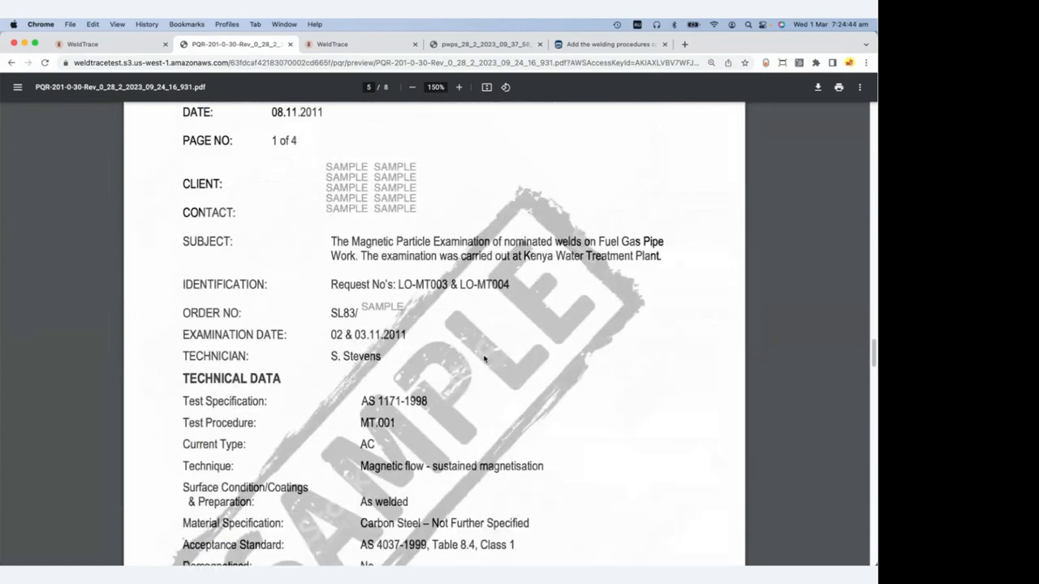
scroll(495, 344, up, 5)
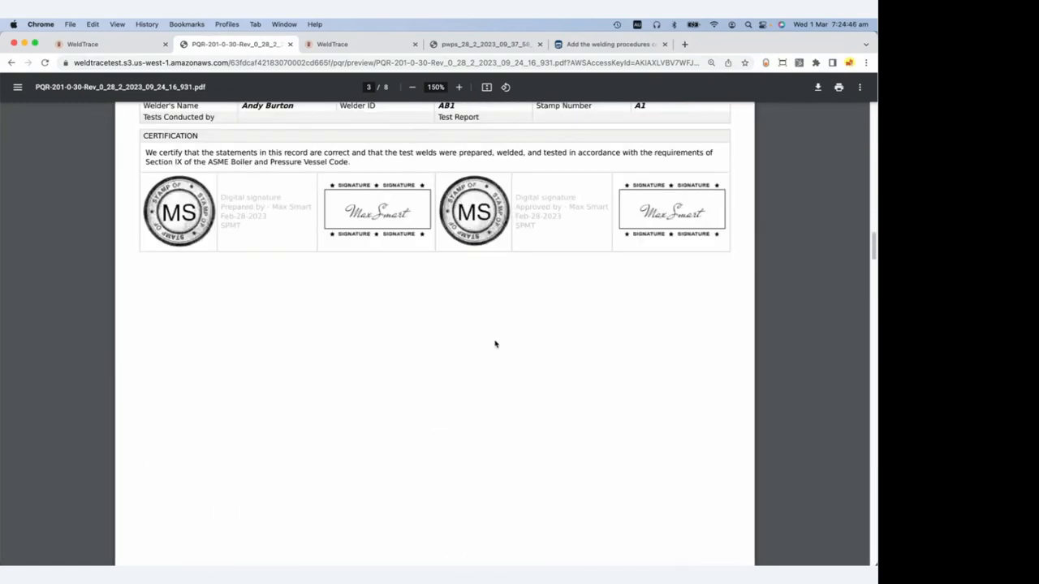
scroll(552, 463, up, 5)
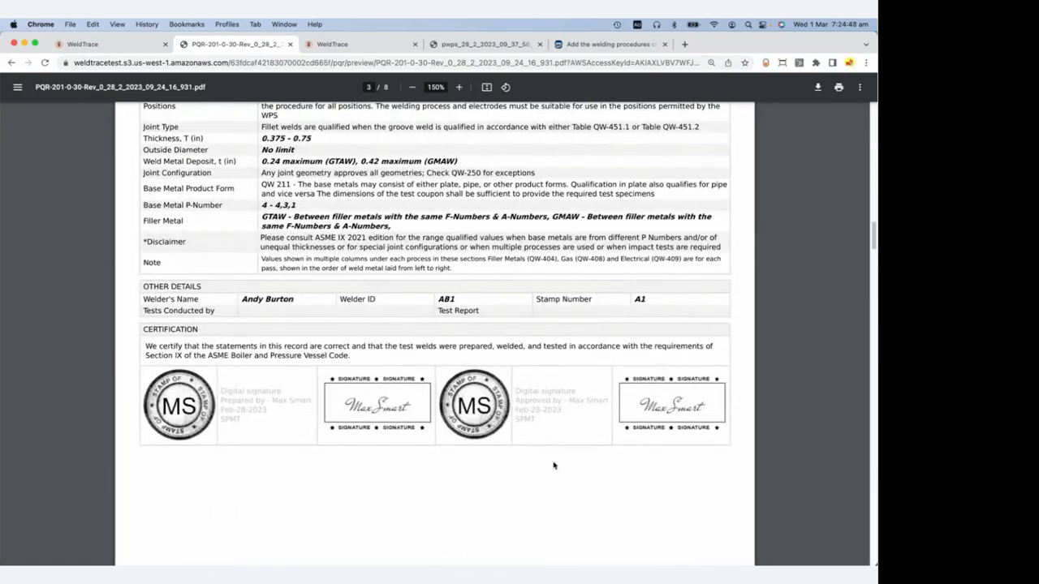
scroll(374, 293, up, 1)
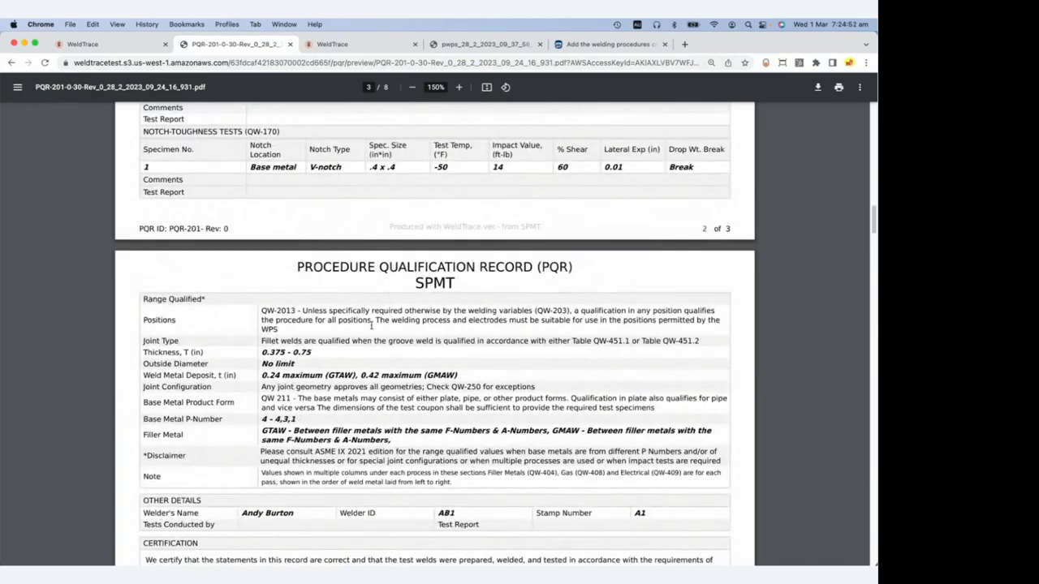
scroll(372, 325, up, 4)
scroll(373, 325, down, 3)
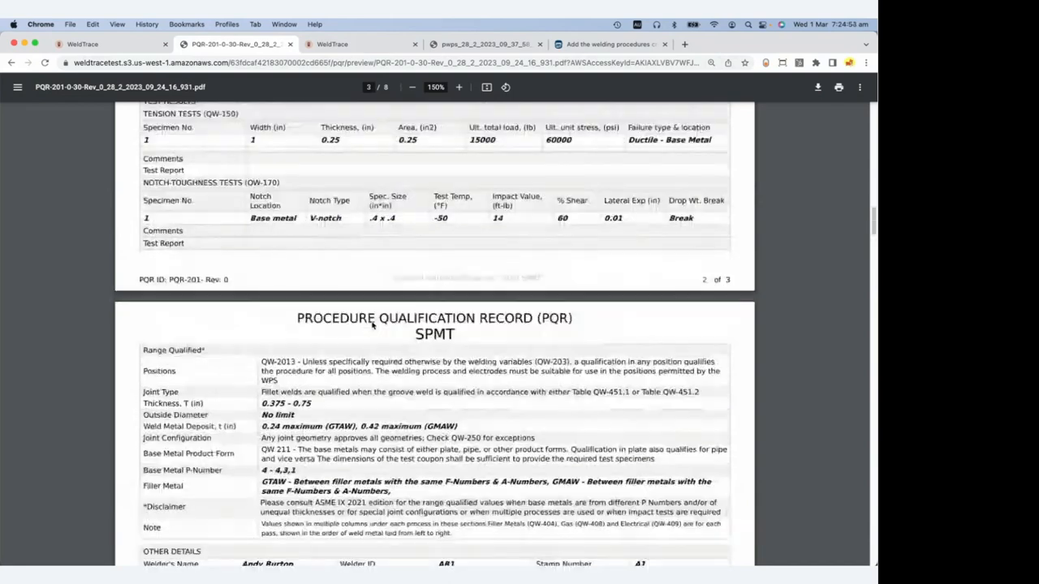
scroll(373, 324, down, 5)
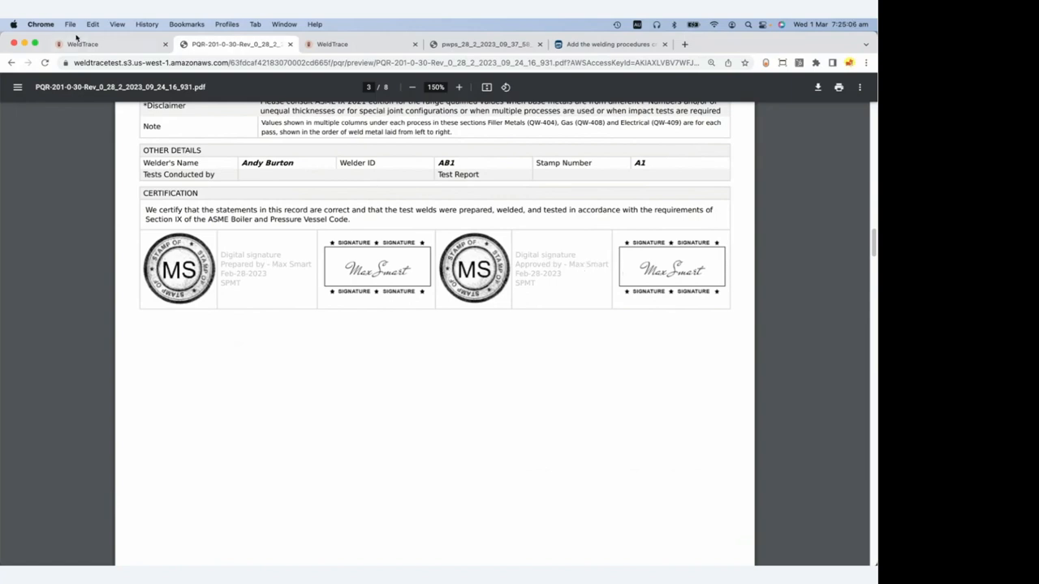
Start a new WPS from PQR-201-0, using type Create WPS from a PQR, standard ASME BPVC Sec. IX - 2021 and US Customary units.
click(104, 45)
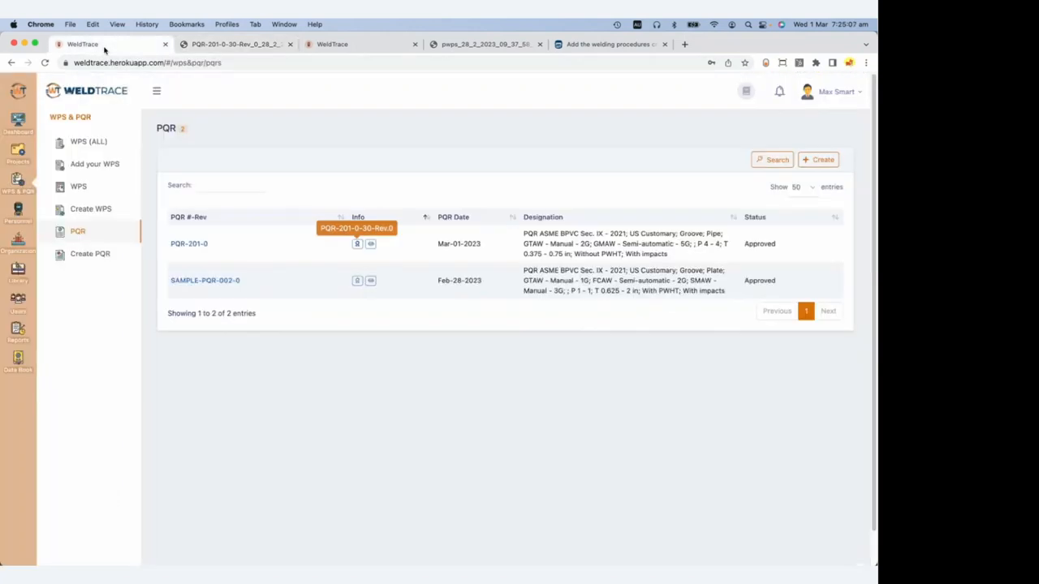
click(97, 212)
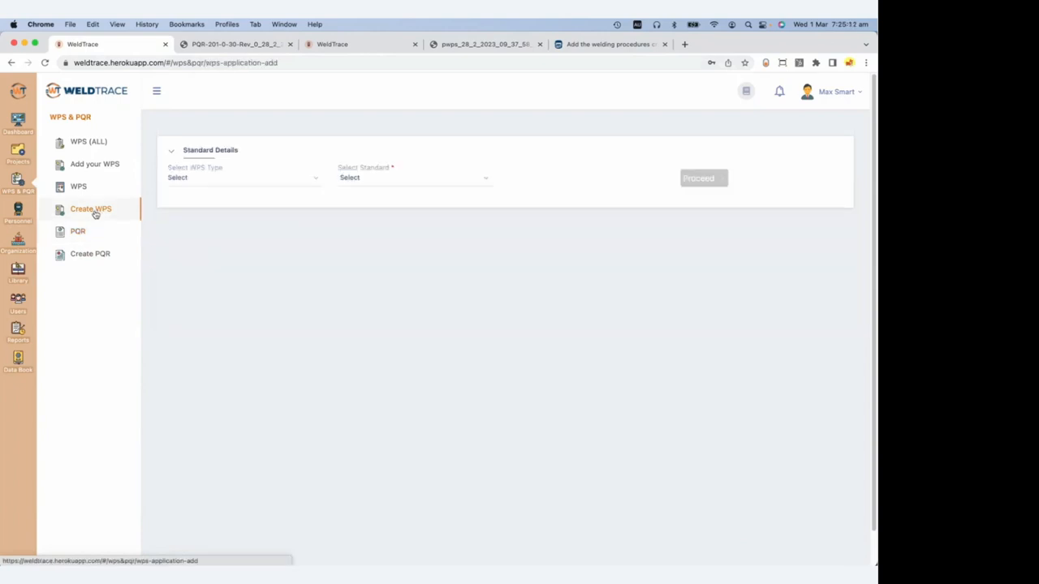
click(213, 178)
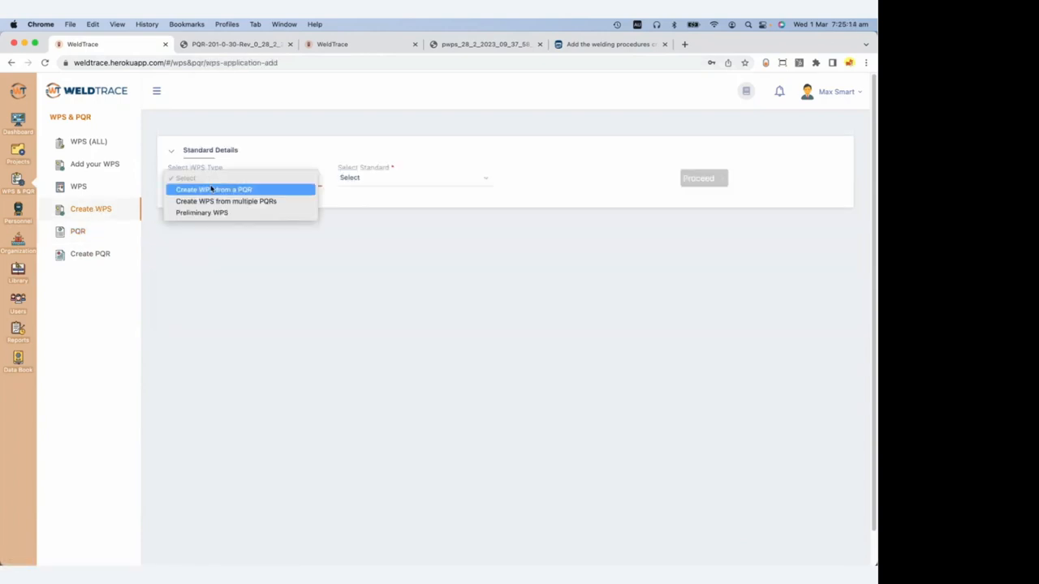
click(207, 192)
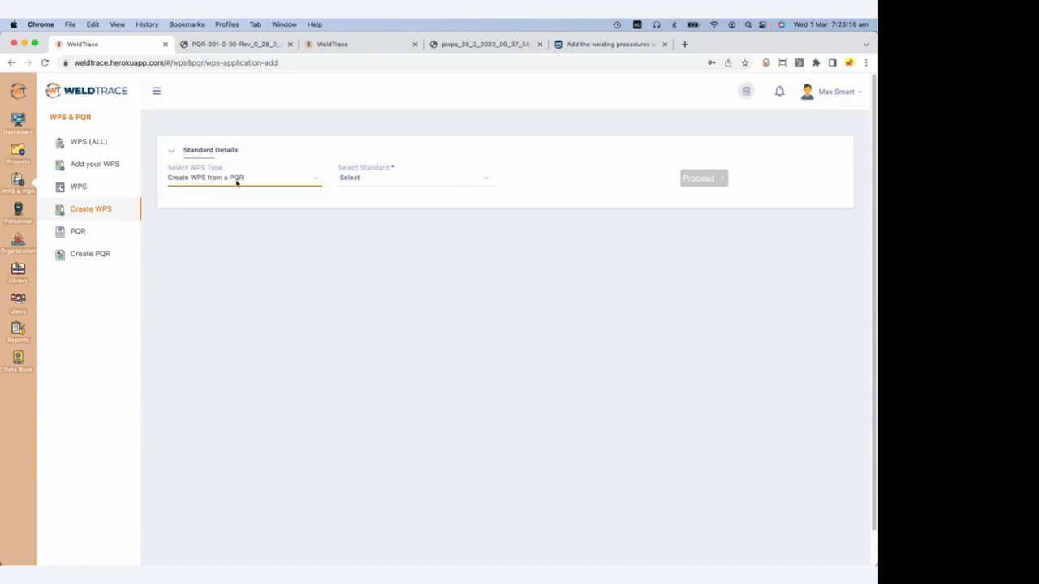
click(373, 177)
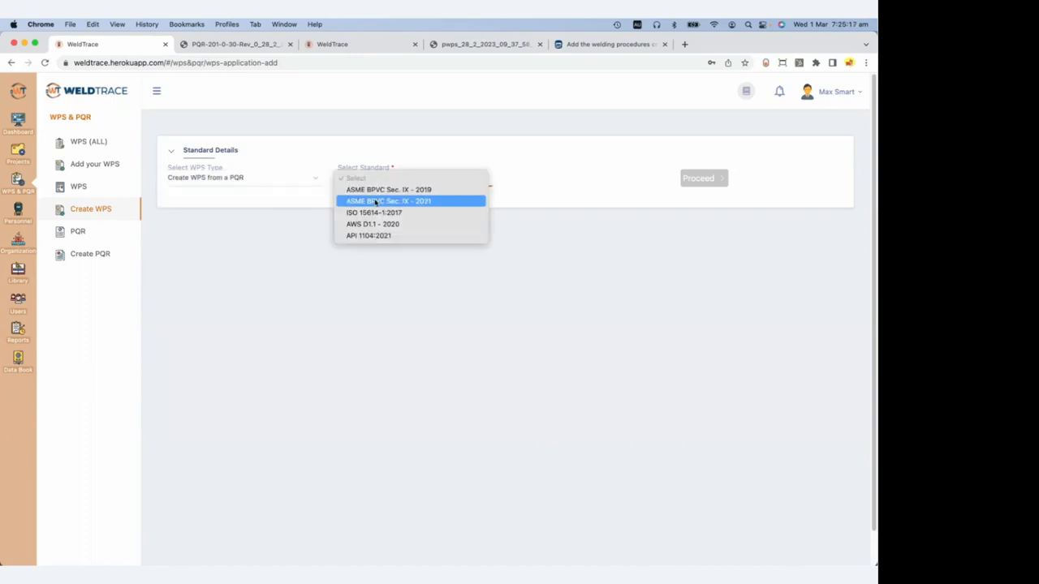
click(374, 201)
click(579, 177)
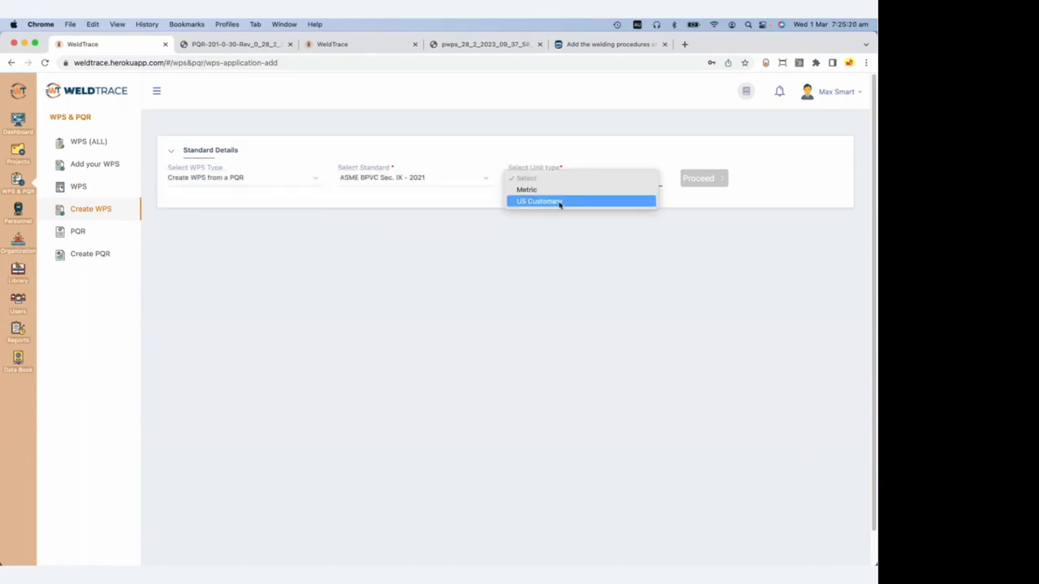
click(560, 201)
click(701, 178)
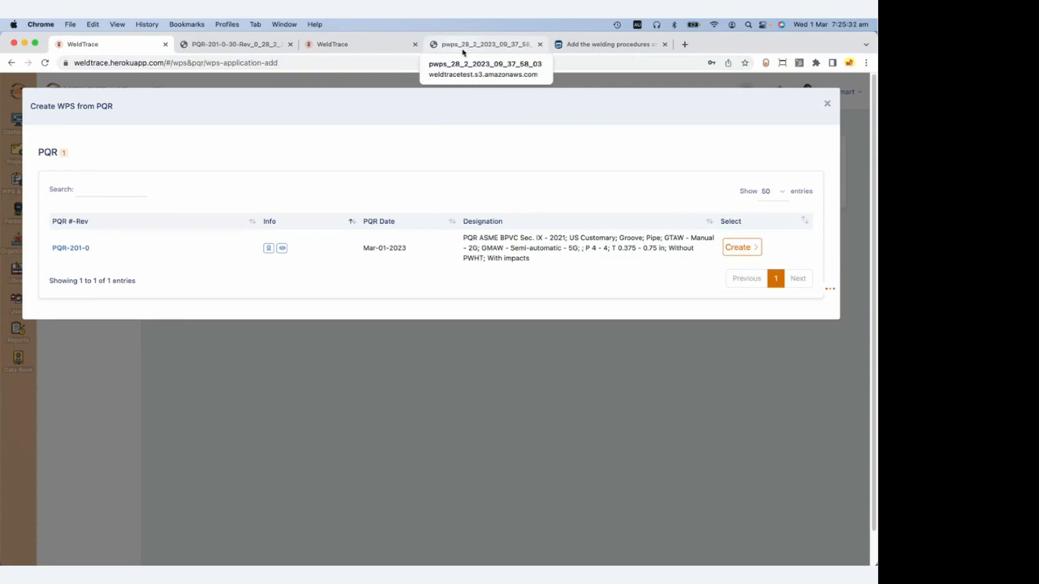
click(732, 249)
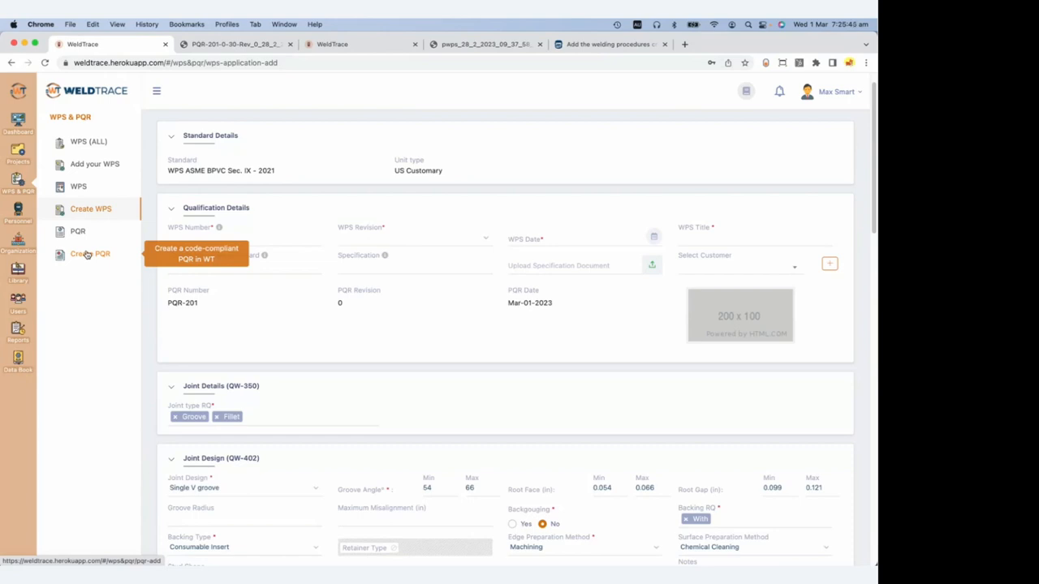
Fill in the qualification details with WPS number WPS-201, revision 0, date Mar-01-2023 and title Demo WPS.
click(244, 241)
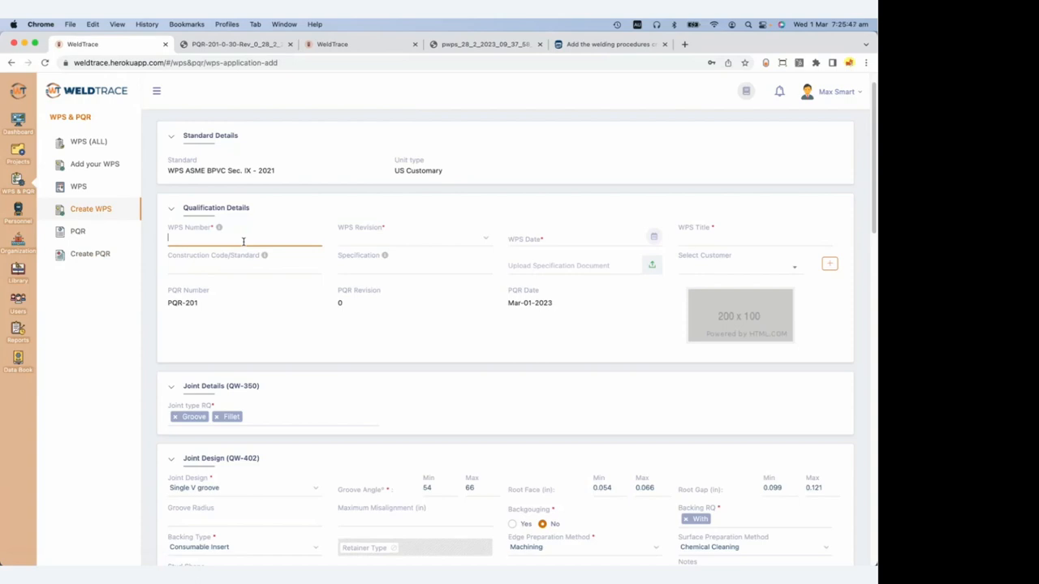
text(WPS-201)
click(367, 241)
click(365, 252)
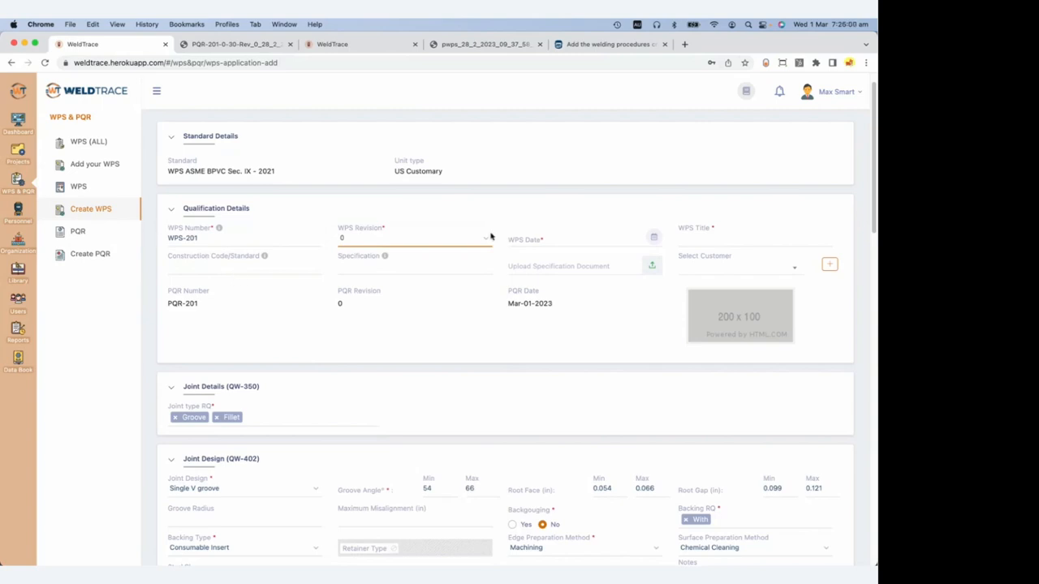
click(602, 245)
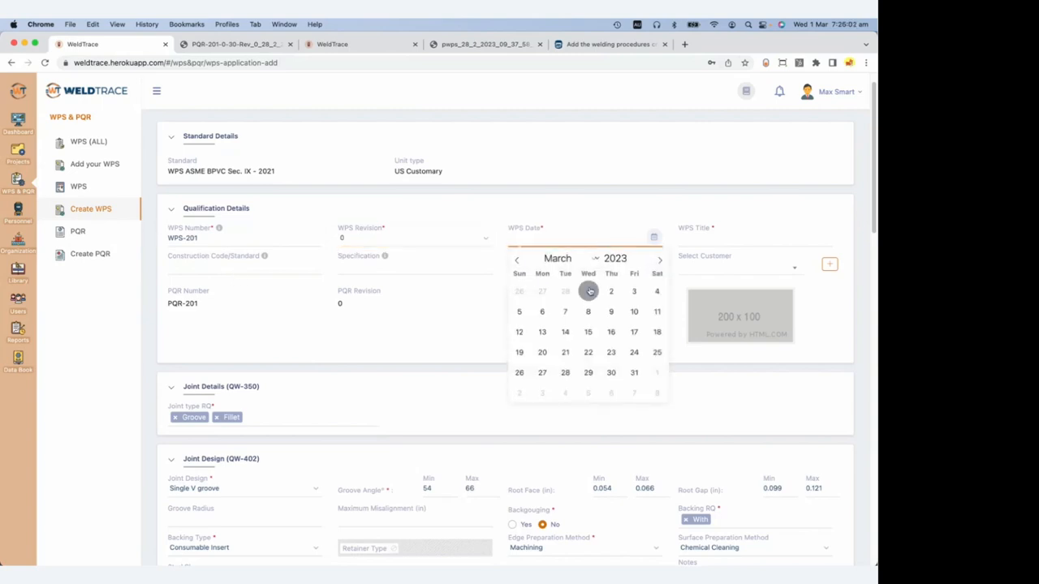
click(588, 290)
click(744, 237)
text(Demo WPS)
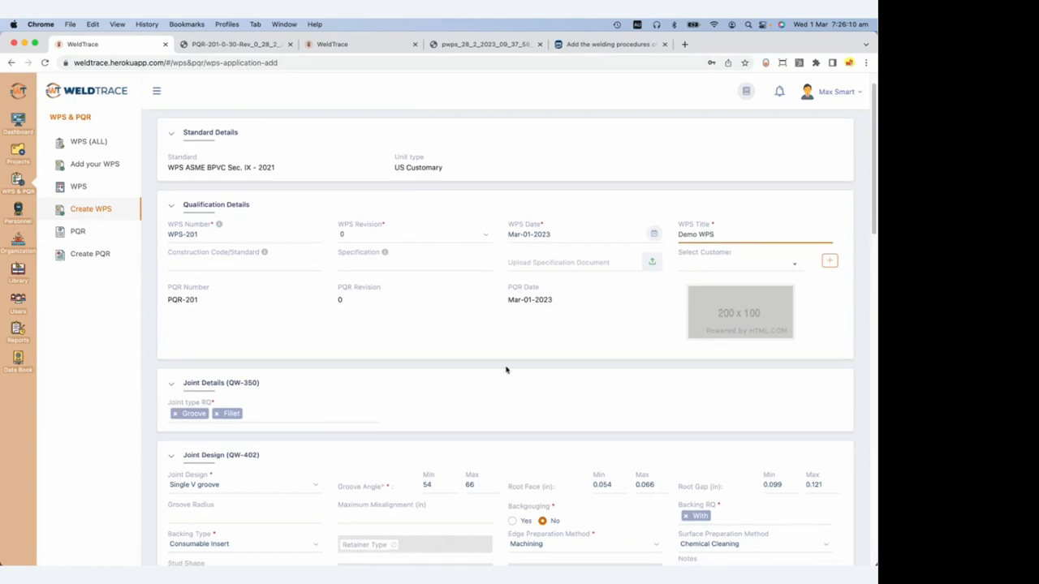
Remove Fillet from the joint types in the Joint Details section, keeping only Groove.
scroll(506, 369, down, 2)
scroll(505, 369, down, 2)
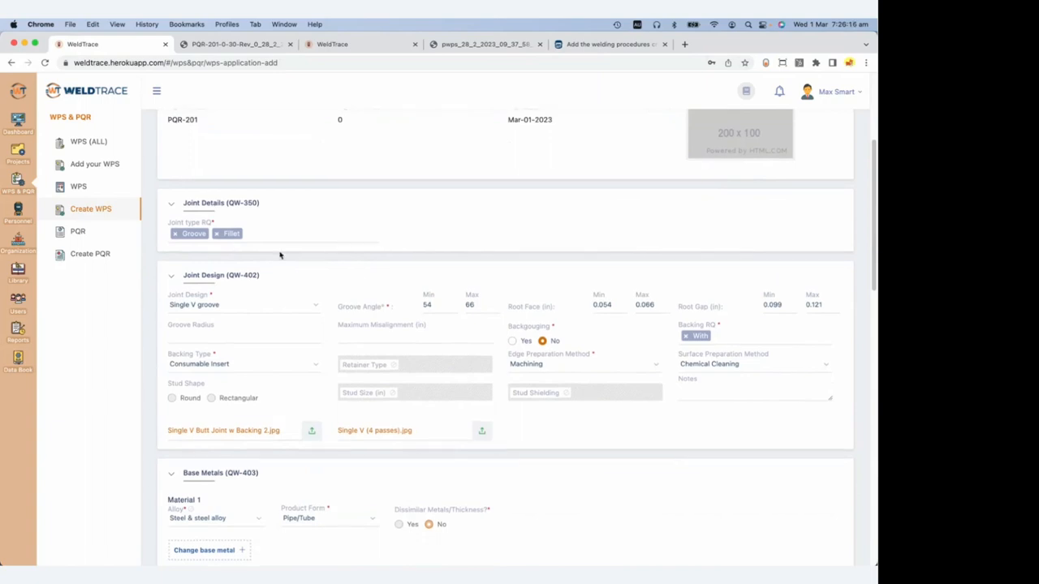
click(216, 235)
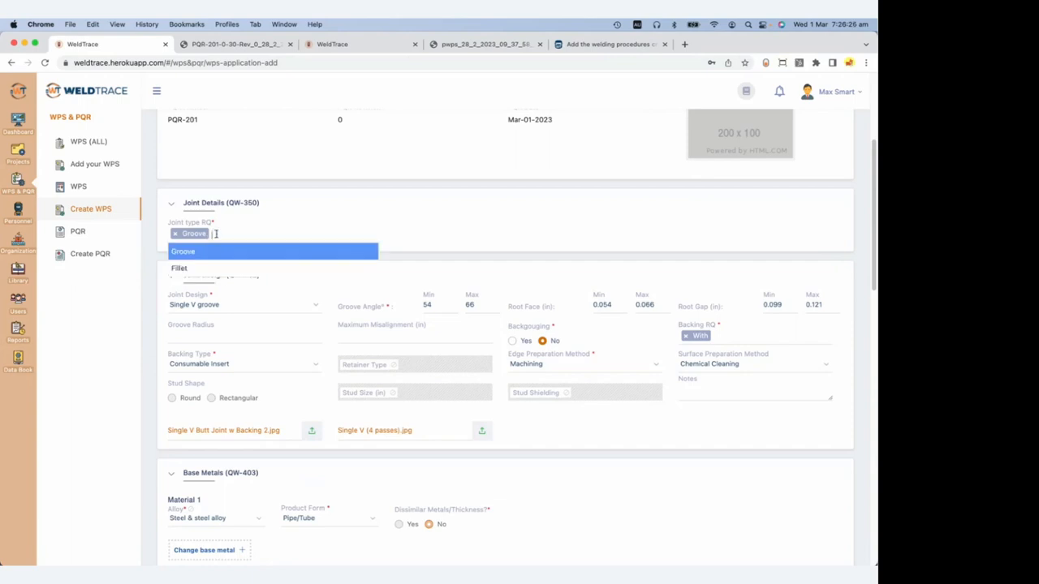
click(452, 222)
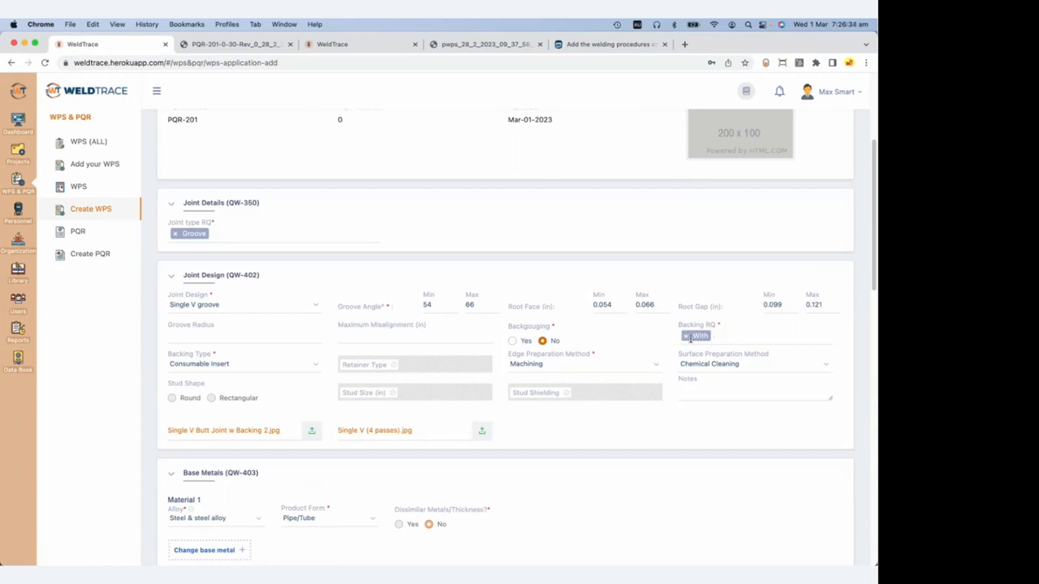
Remove P numbers 3 and 1 from the base metal's P Number Range, keeping only 4.
scroll(633, 357, down, 2)
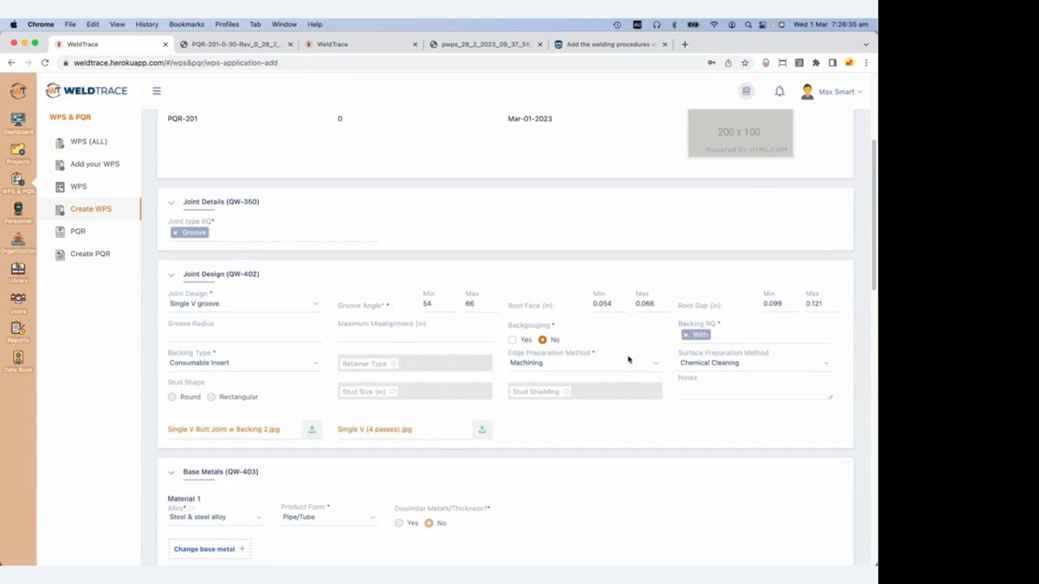
scroll(629, 360, down, 3)
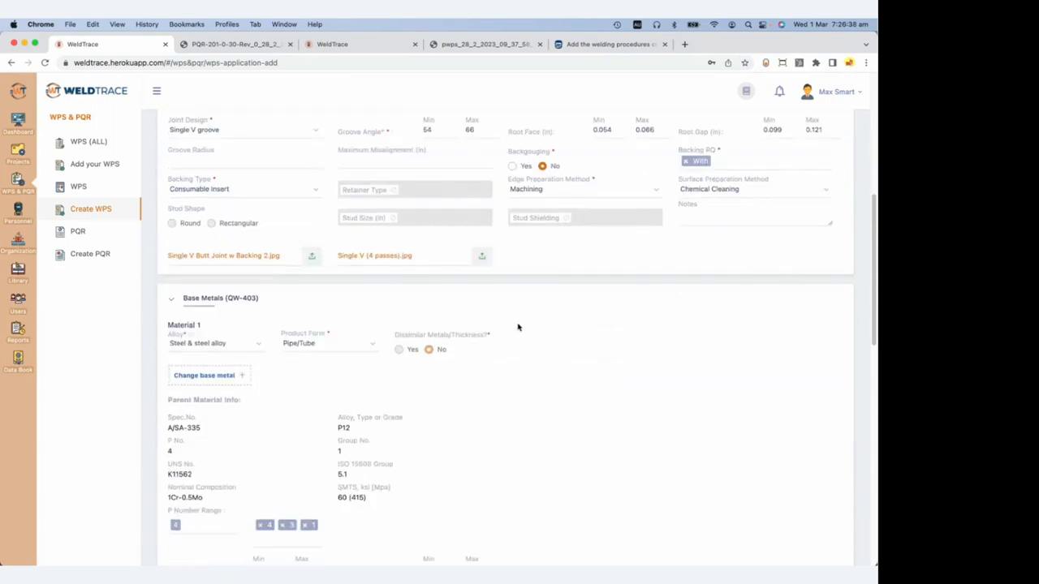
scroll(517, 328, down, 2)
scroll(516, 334, down, 1)
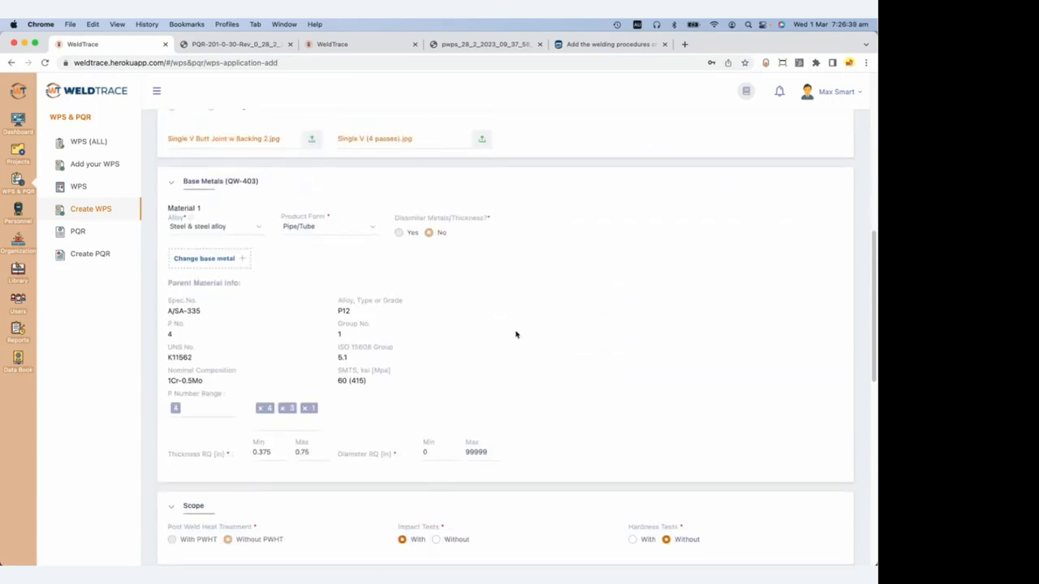
scroll(516, 334, down, 2)
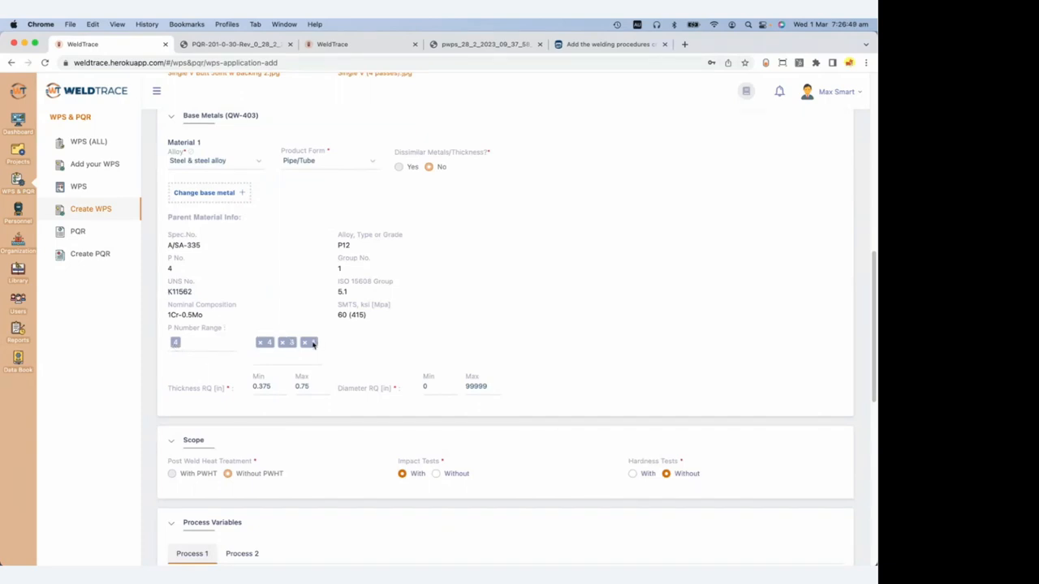
click(283, 343)
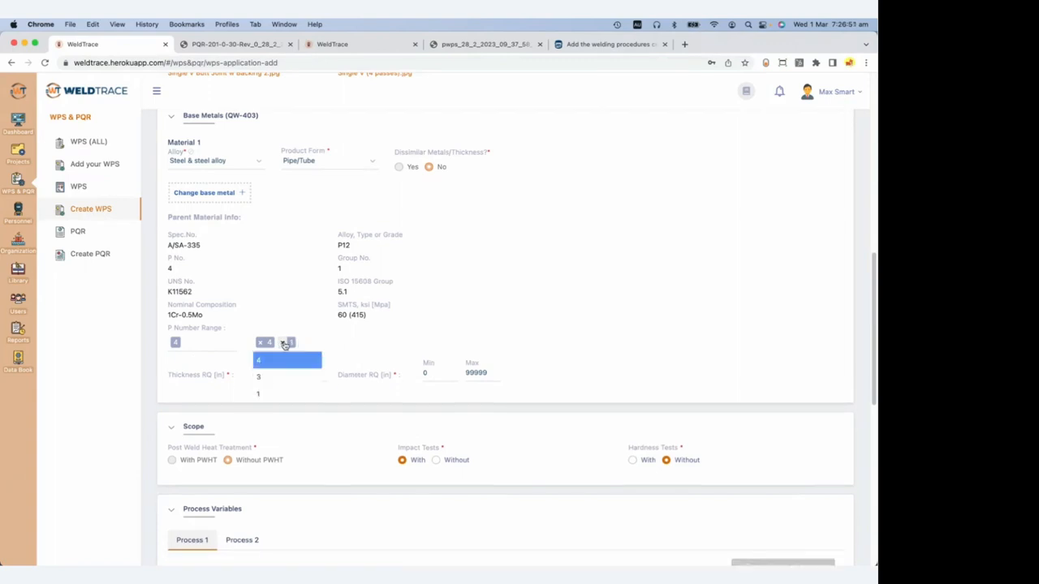
click(283, 344)
click(520, 326)
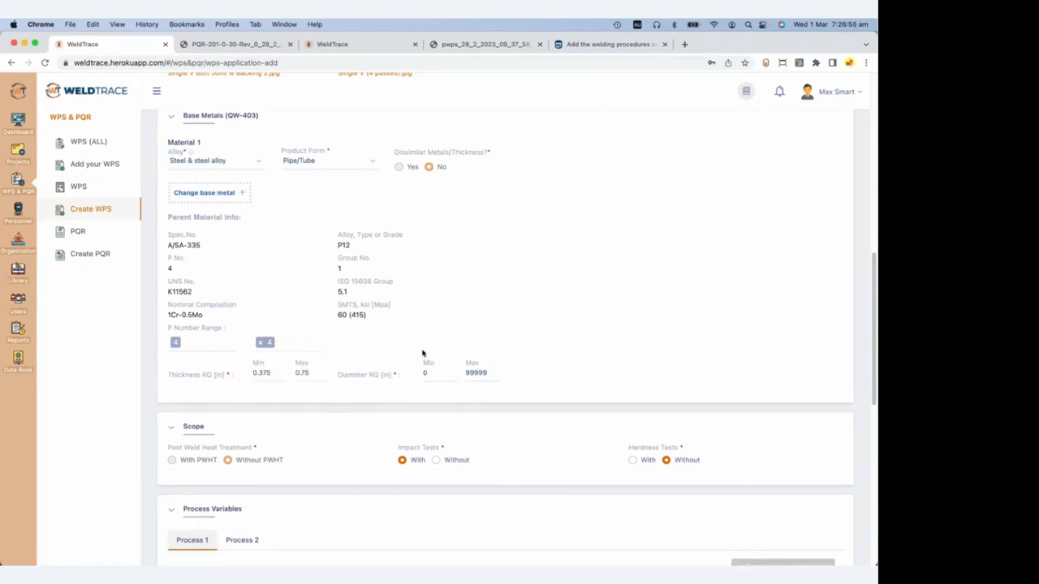
Look over the thickness range, scope and both processes' variables, including Process 2's electrical data, and submit the WPS with approval recommended.
scroll(429, 357, down, 1)
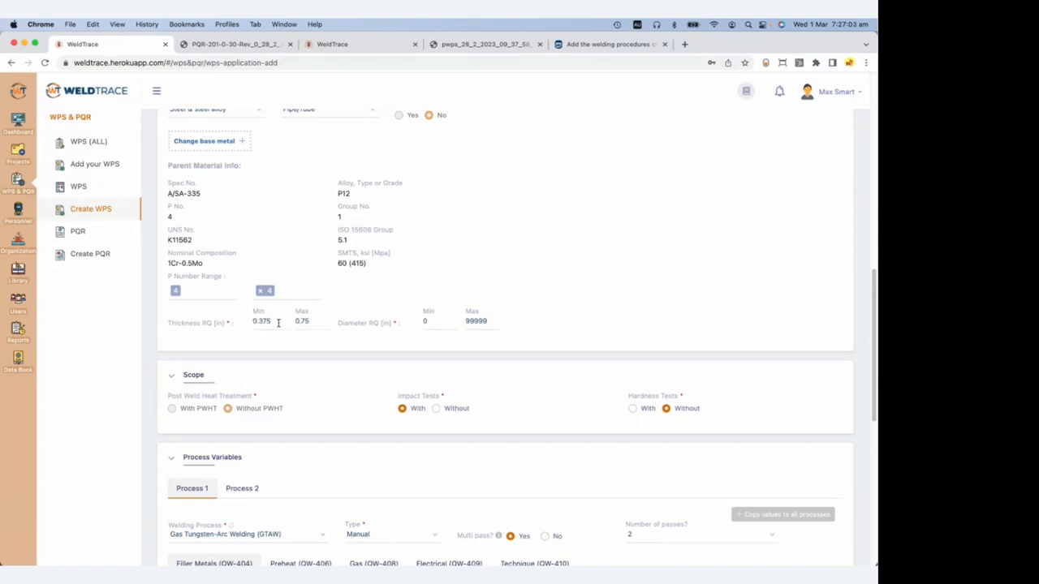
scroll(289, 333, down, 5)
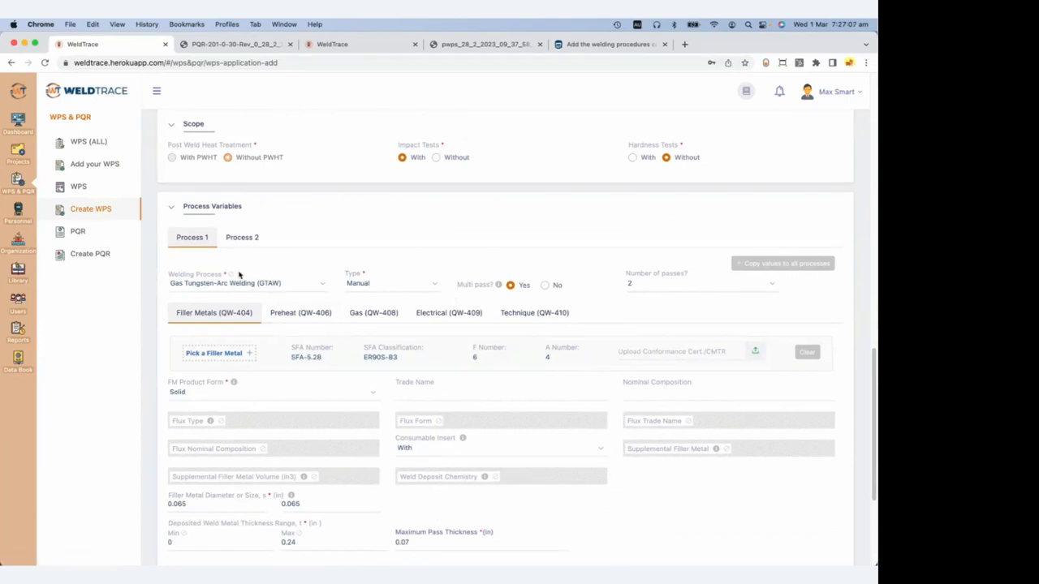
scroll(296, 301, down, 2)
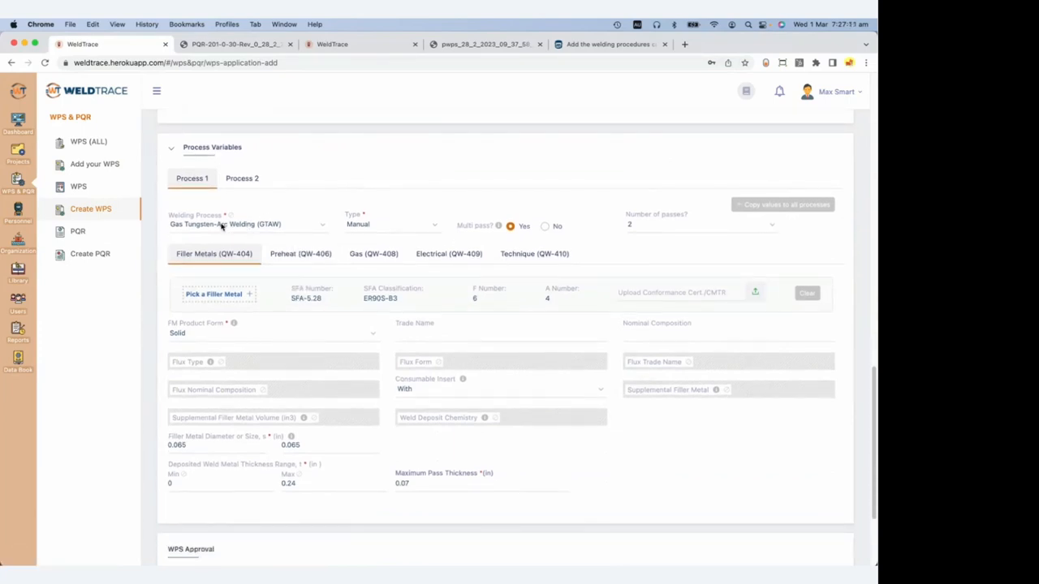
click(233, 187)
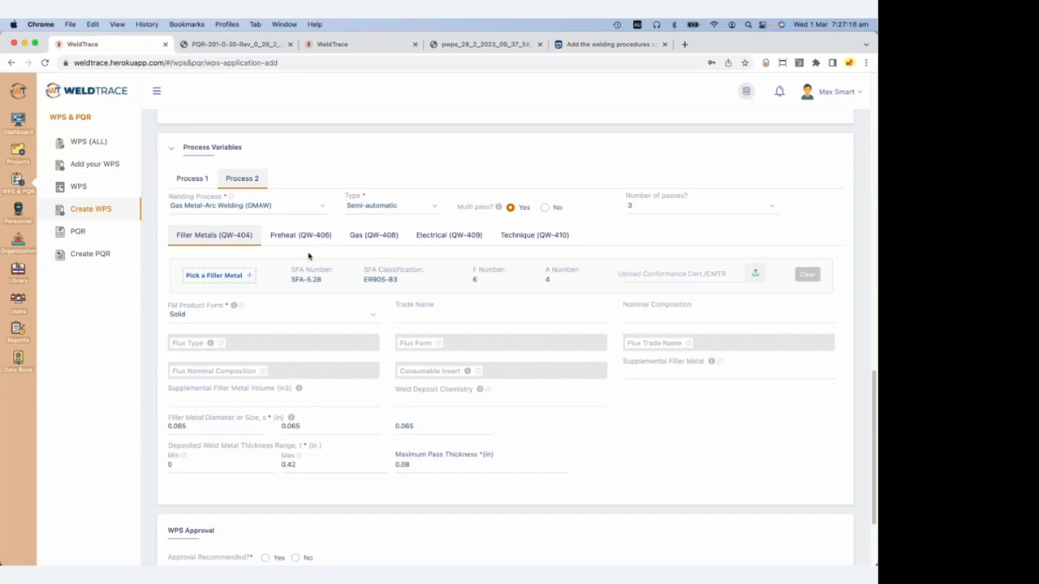
click(436, 237)
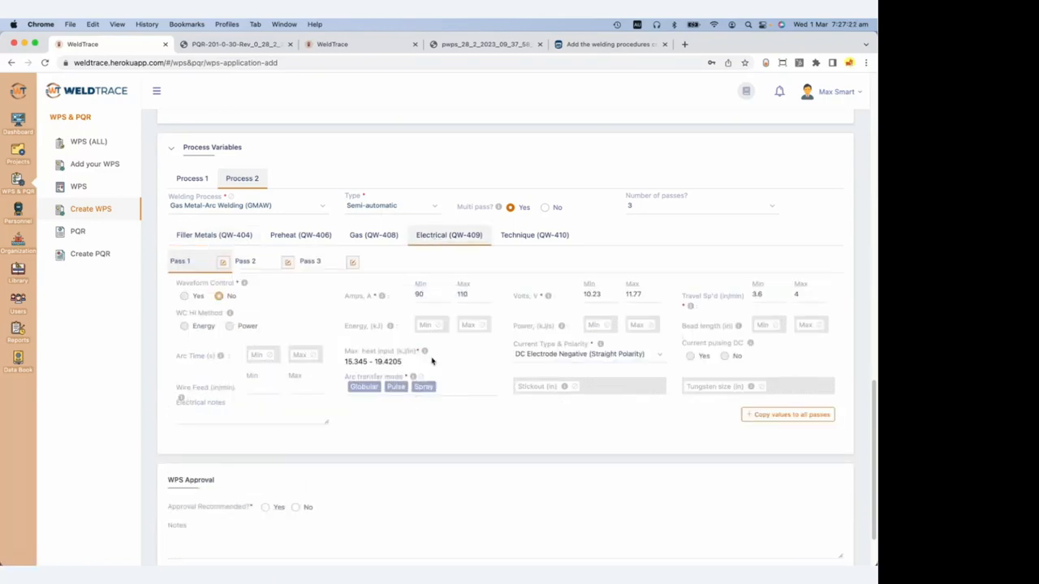
click(640, 294)
scroll(625, 455, down, 3)
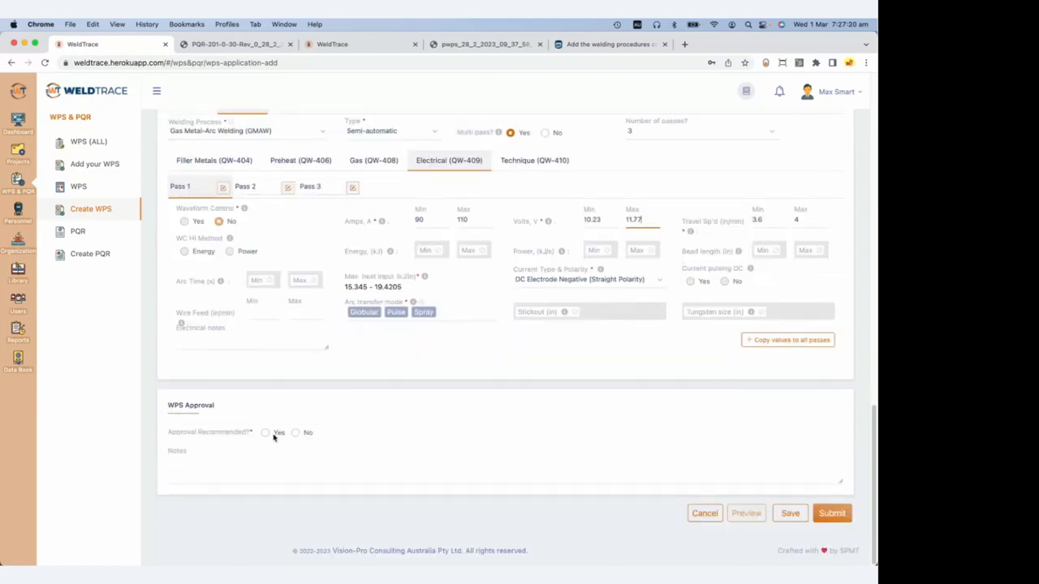
click(265, 434)
click(836, 516)
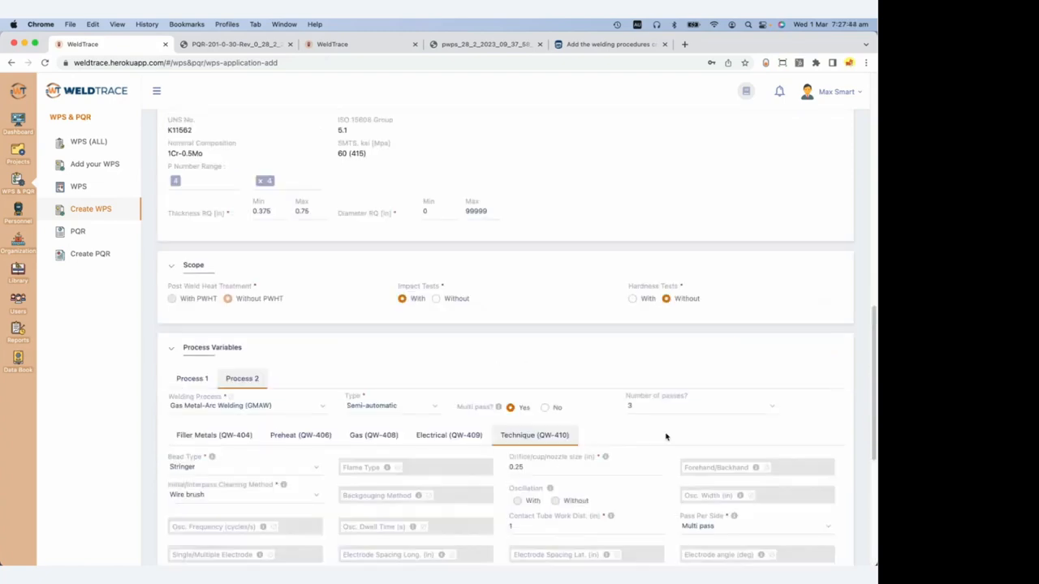
scroll(538, 400, down, 5)
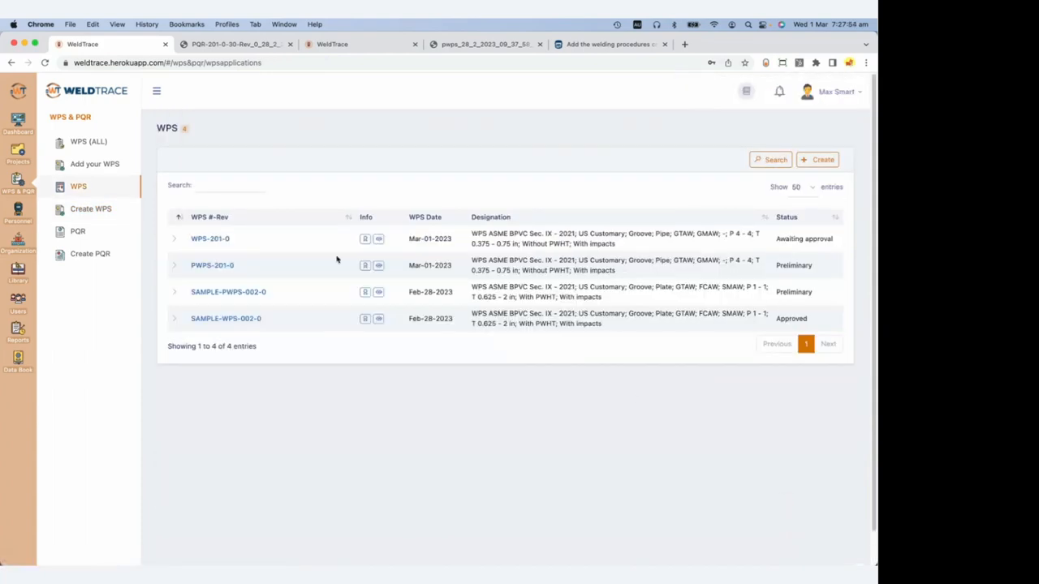
Open WPS-201-0, look through its details, and submit it with approval status Approved.
click(208, 241)
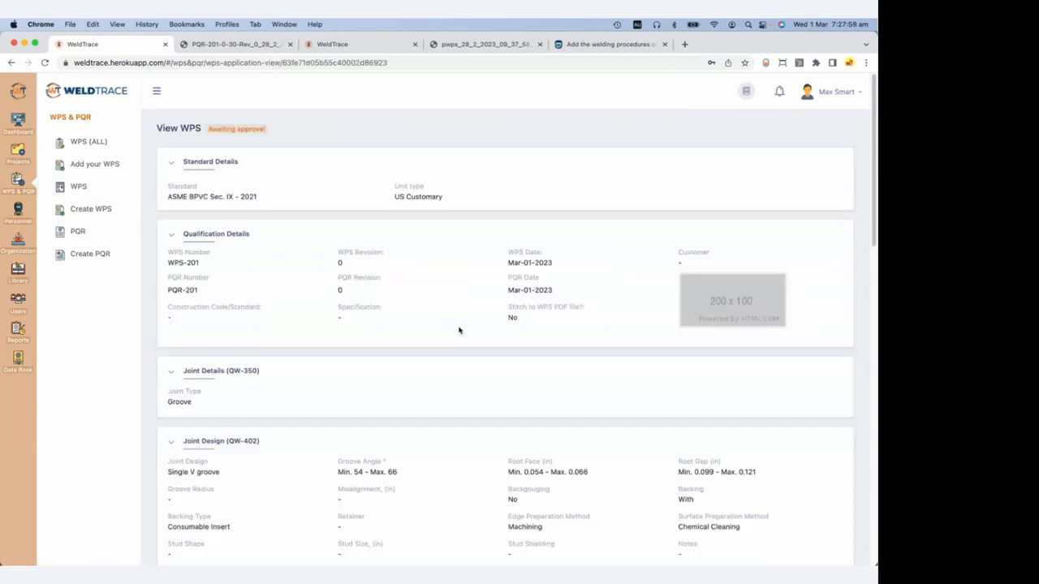
scroll(554, 429, down, 15)
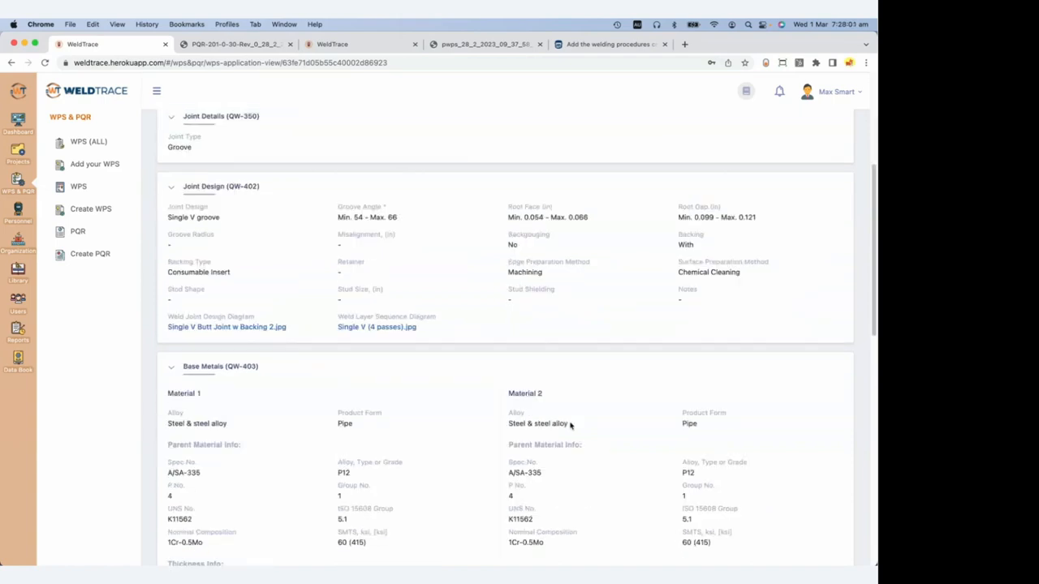
scroll(570, 425, down, 1)
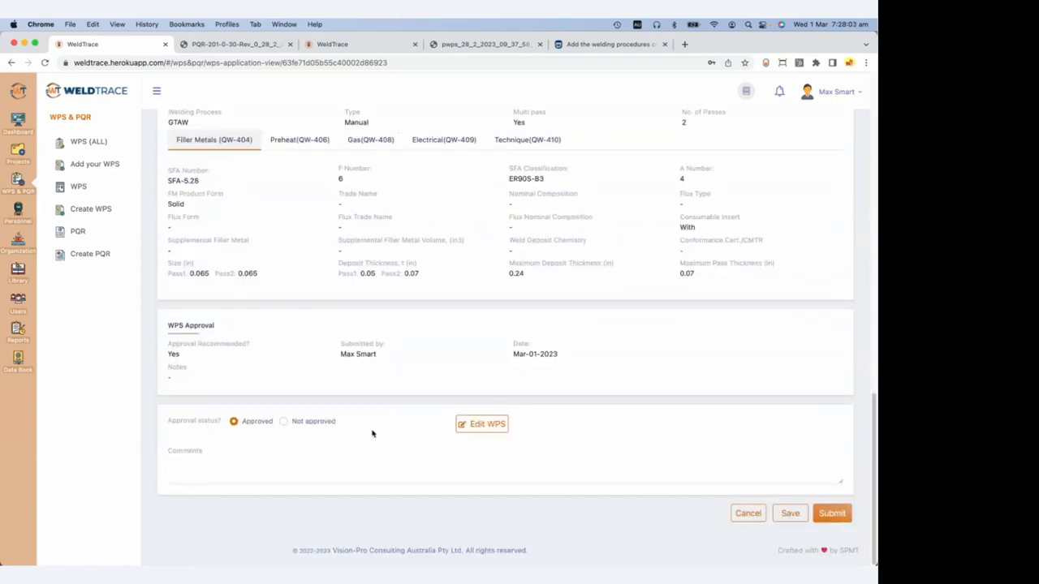
click(827, 513)
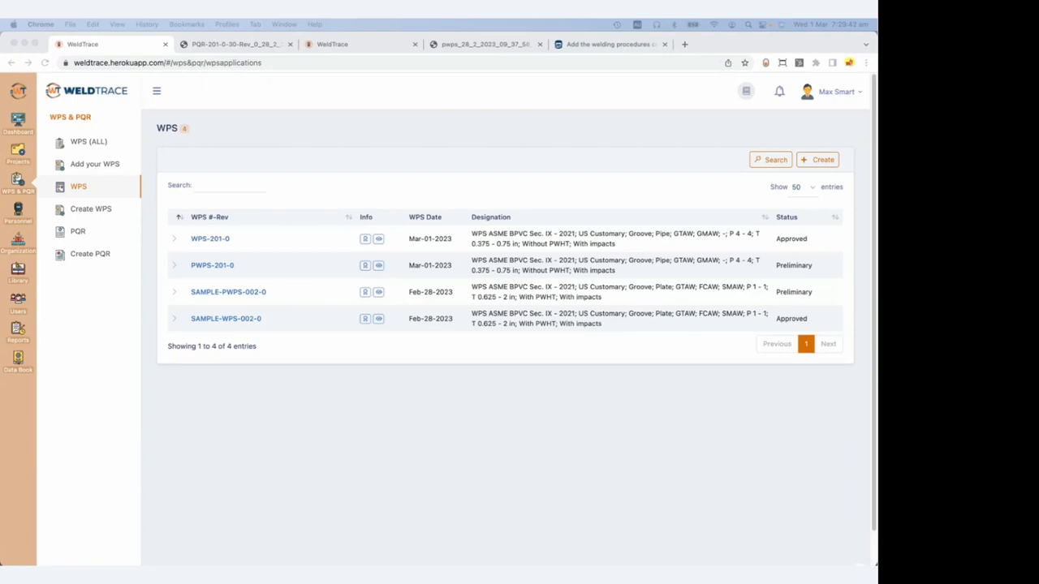
Switch to the WeldTrace Help Center and open its sign-in page.
click(592, 45)
scroll(652, 164, up, 15)
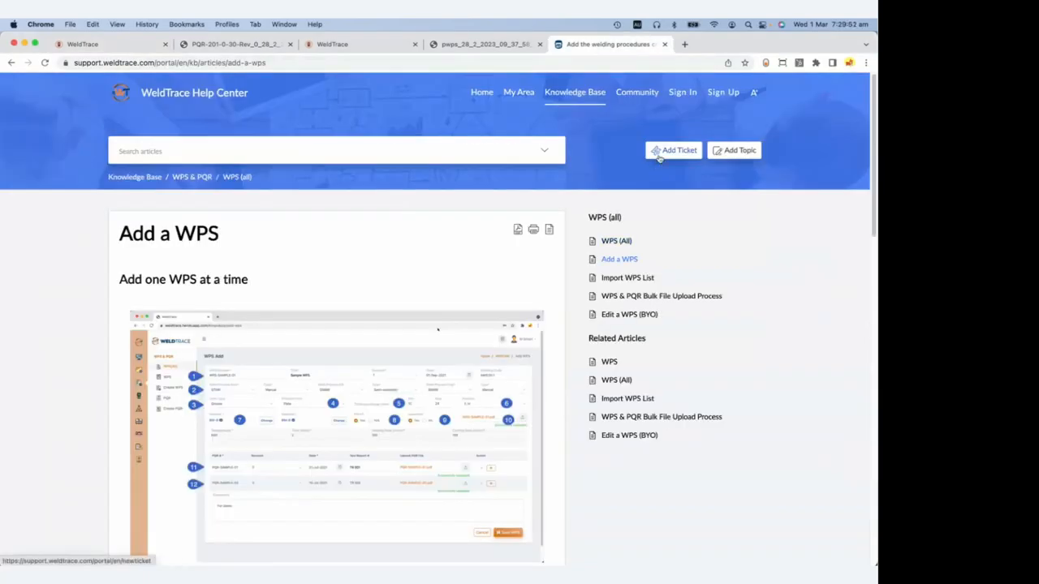
click(685, 94)
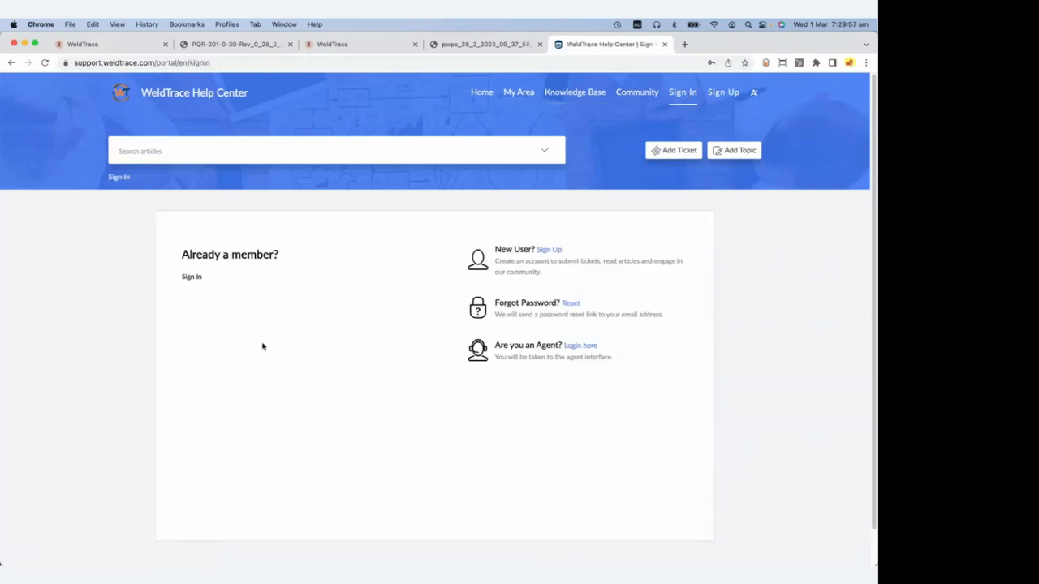